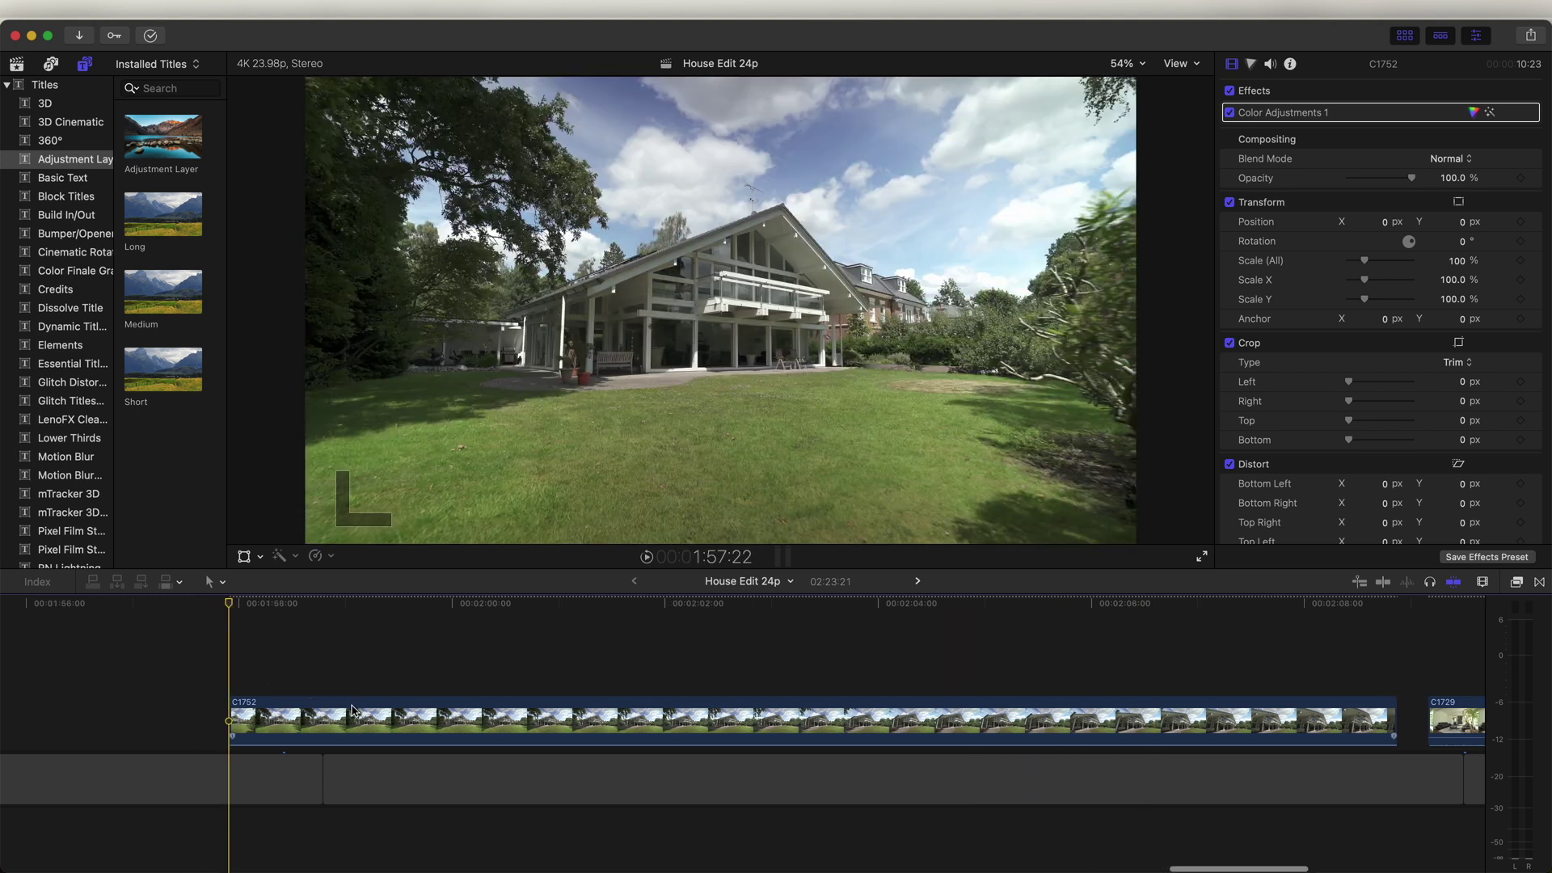
# Duplicate clip C1752 onto a lane above and scrub the copy to pick a frame
pyautogui.moveTo(359, 719); pyautogui.dragTo(322, 658)
pyautogui.click(463, 605)
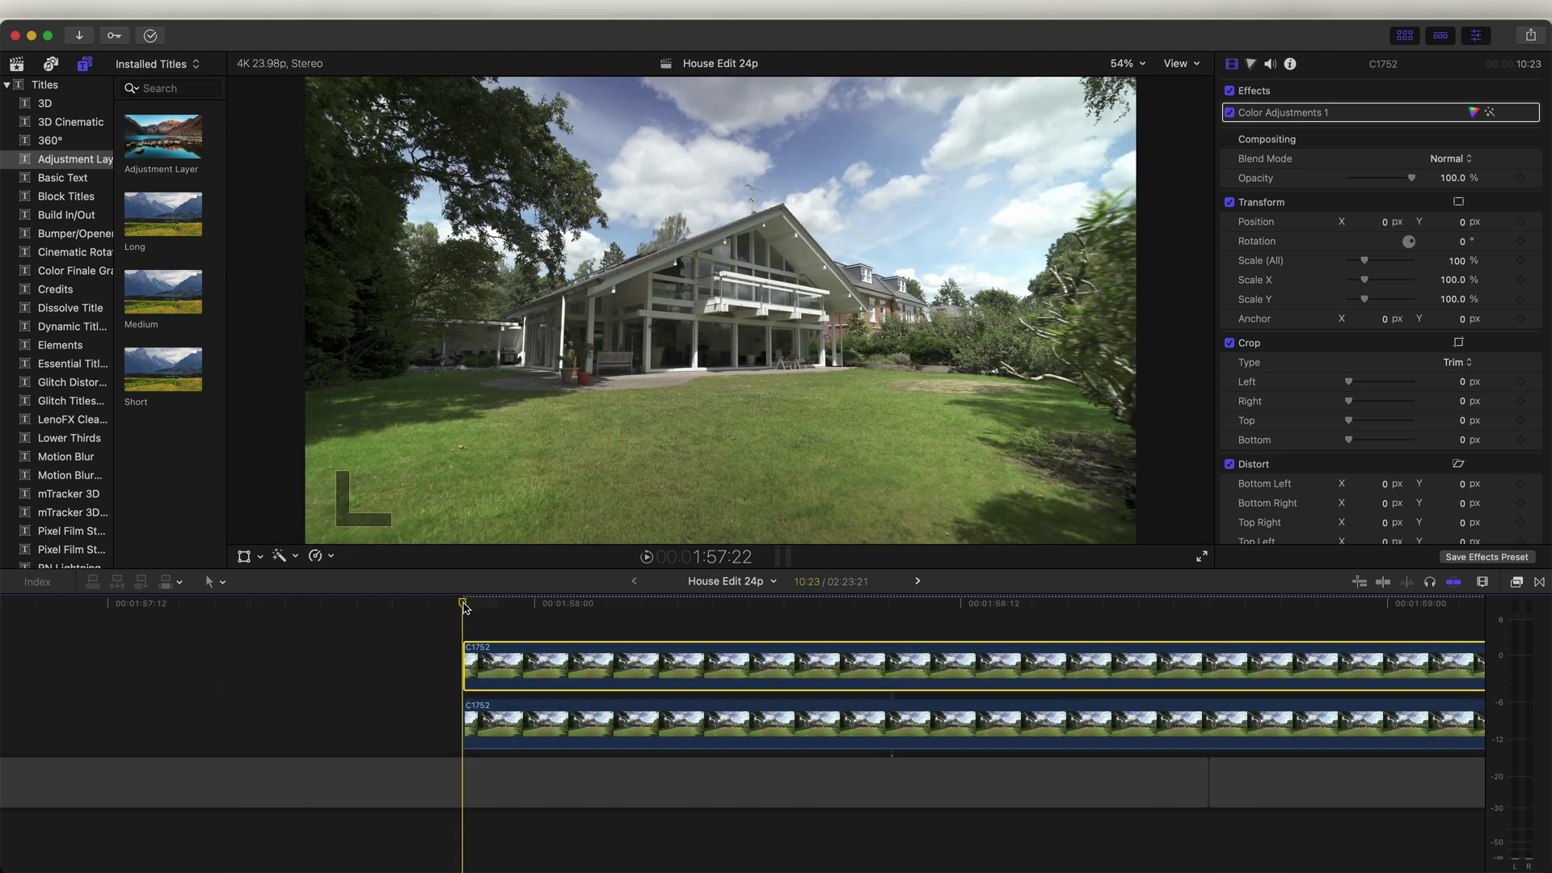
pyautogui.moveTo(396, 606); pyautogui.dragTo(345, 610)
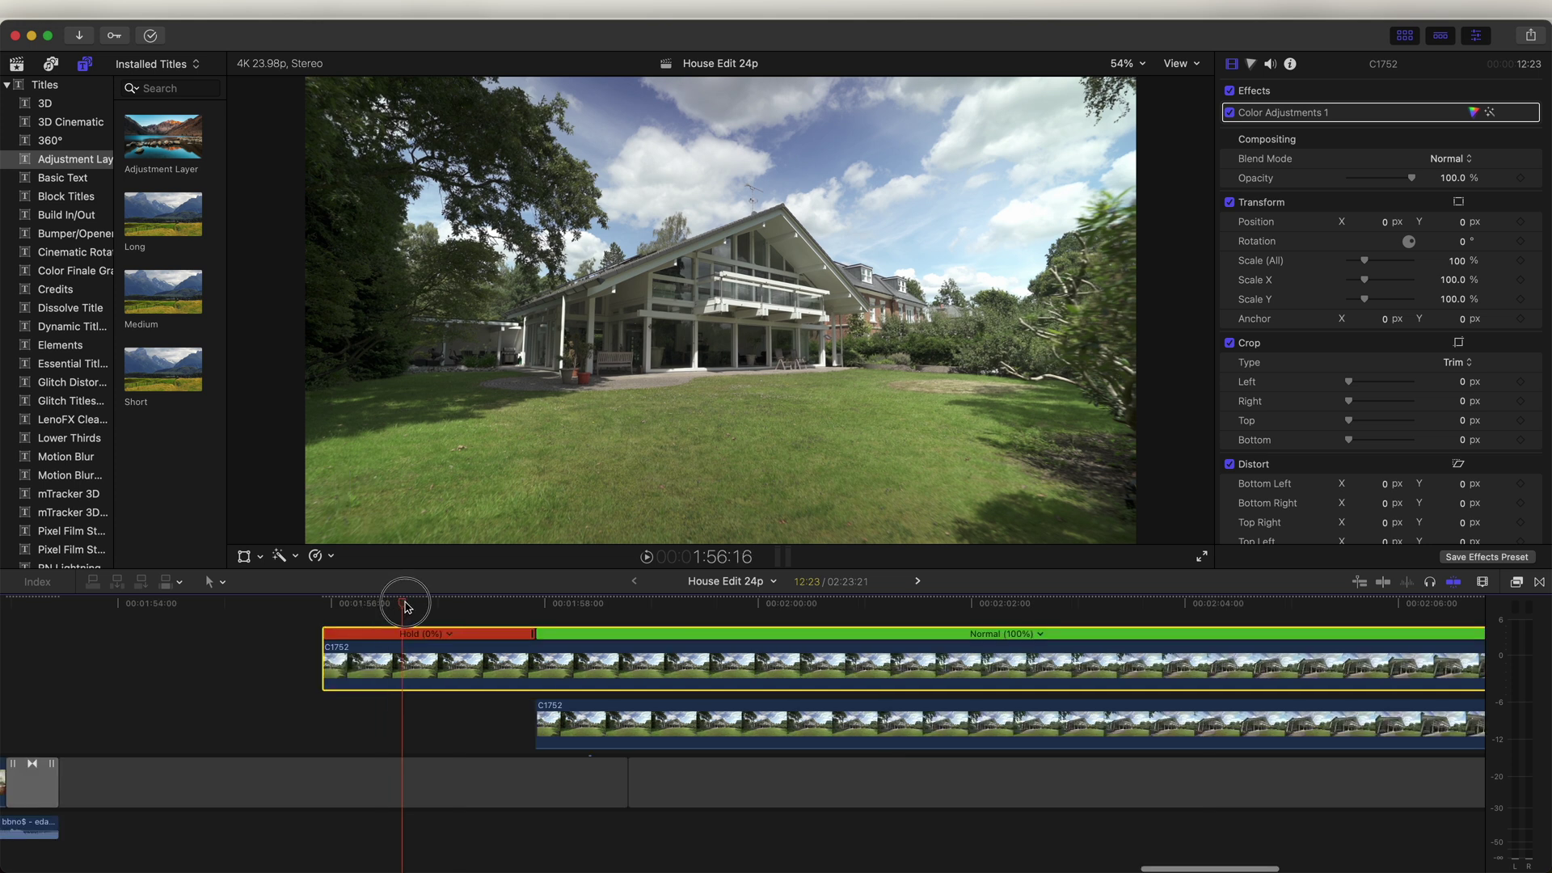
pyautogui.press('space')
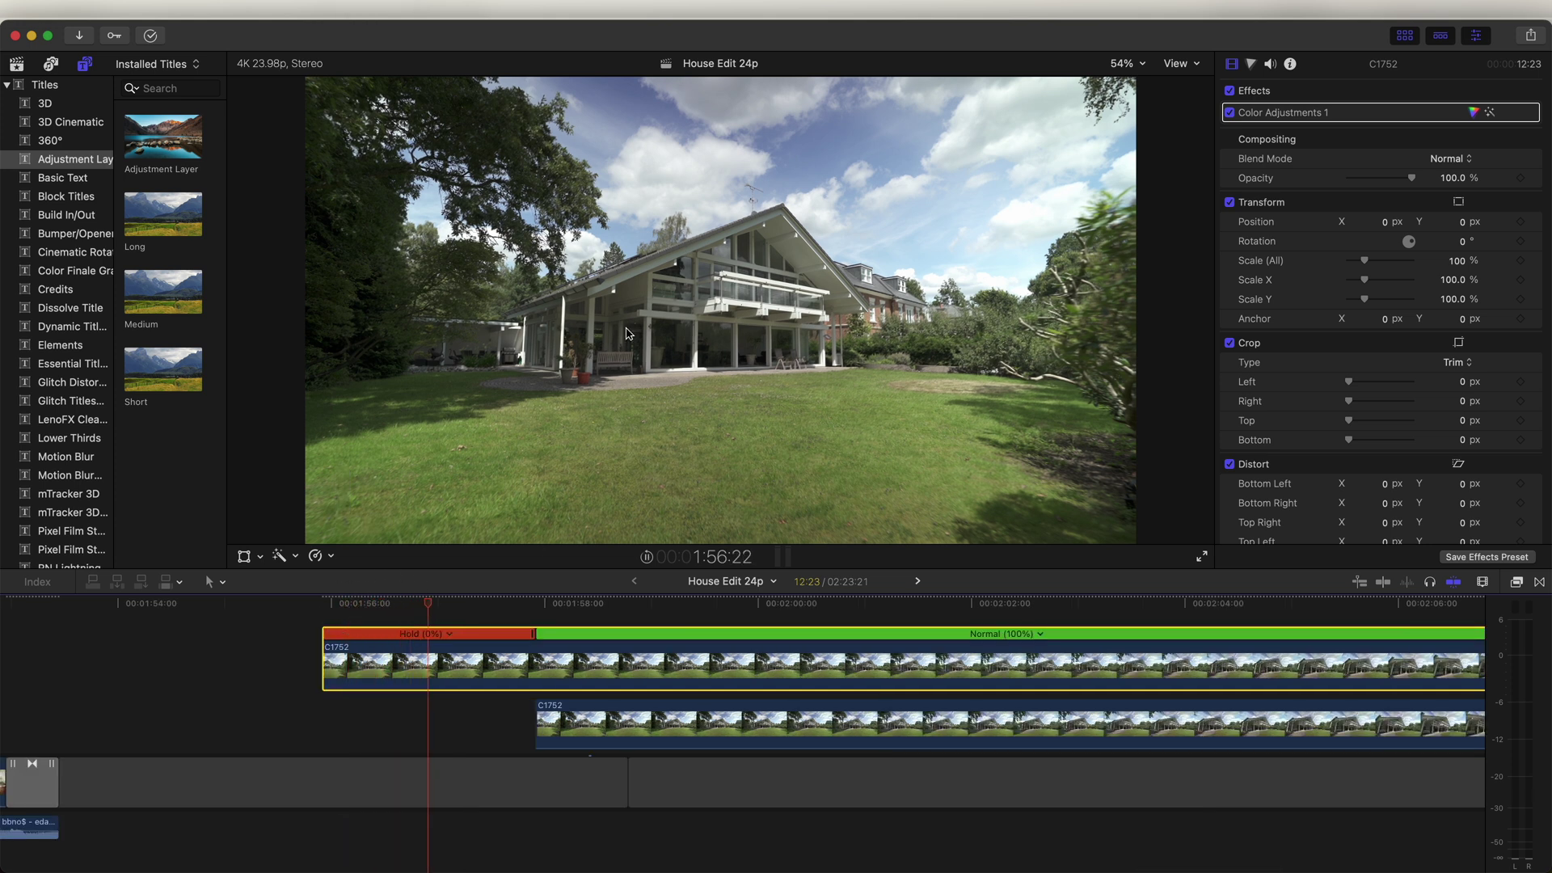
pyautogui.press('space')
# Freeze the copy as a short Hold segment at the clip edge and bring up Share destinations
pyautogui.click(532, 605)
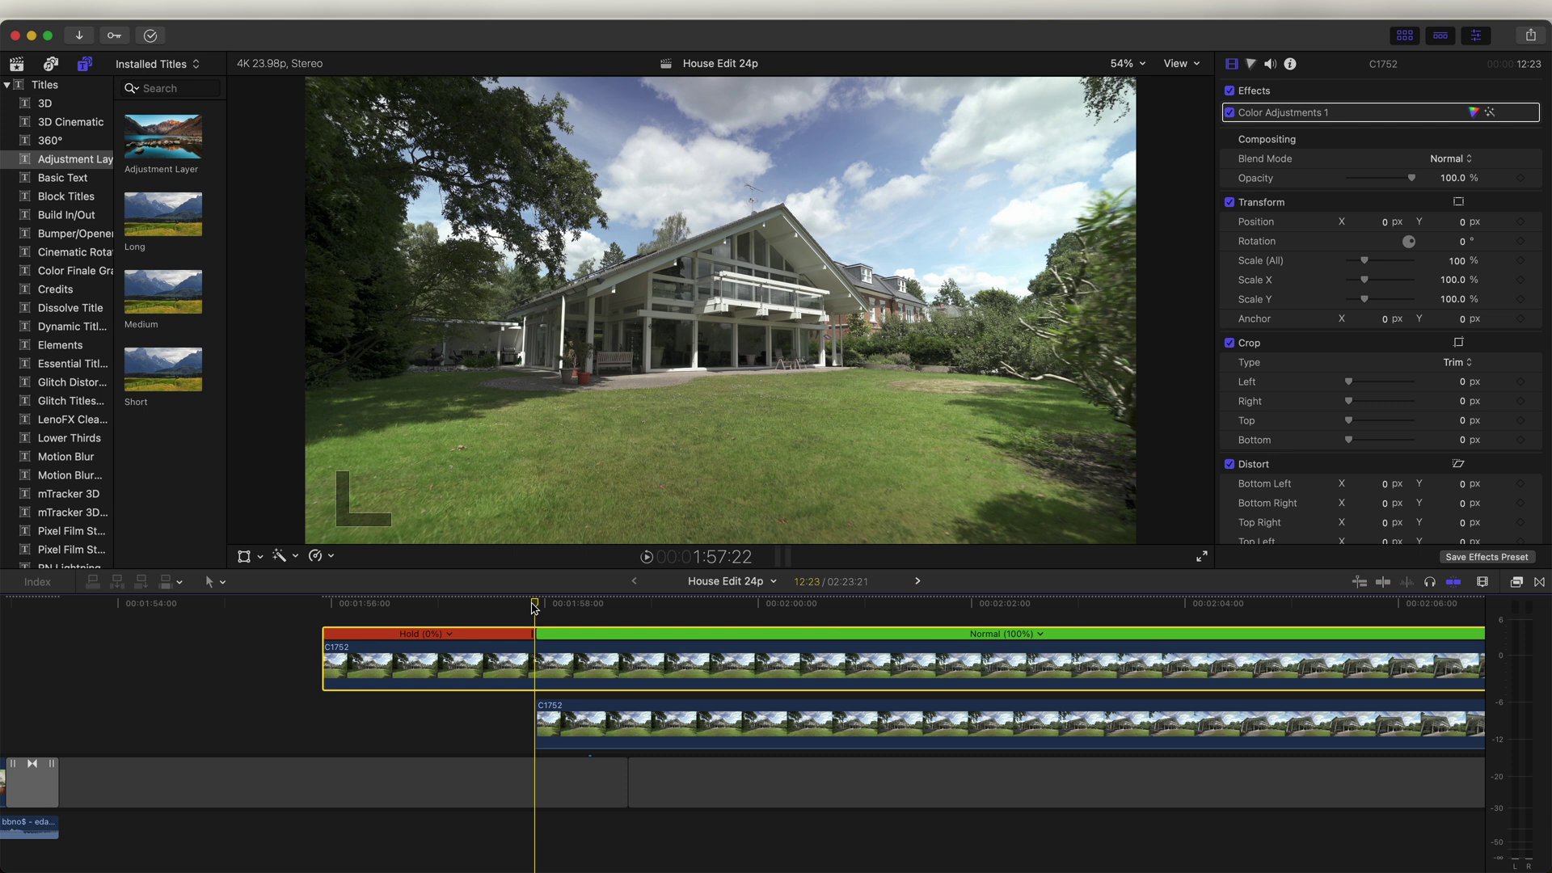
pyautogui.hotkey('alt', ']')
pyautogui.moveTo(729, 694)
pyautogui.mouseDown()
pyautogui.moveTo(563, 694)
pyautogui.moveTo(747, 695)
pyautogui.mouseUp()
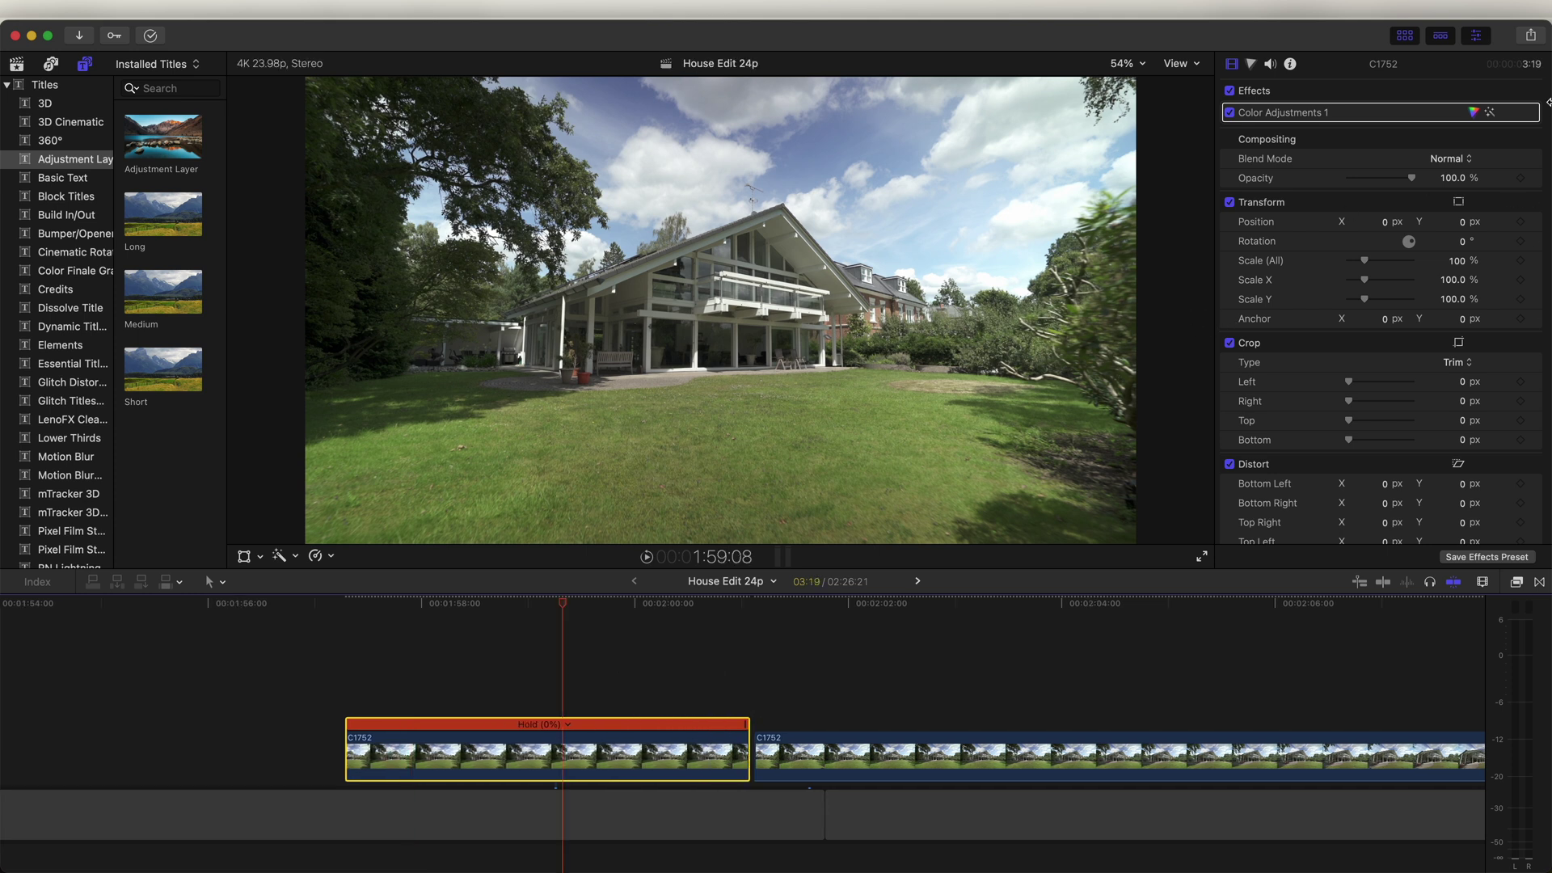
pyautogui.click(1535, 38)
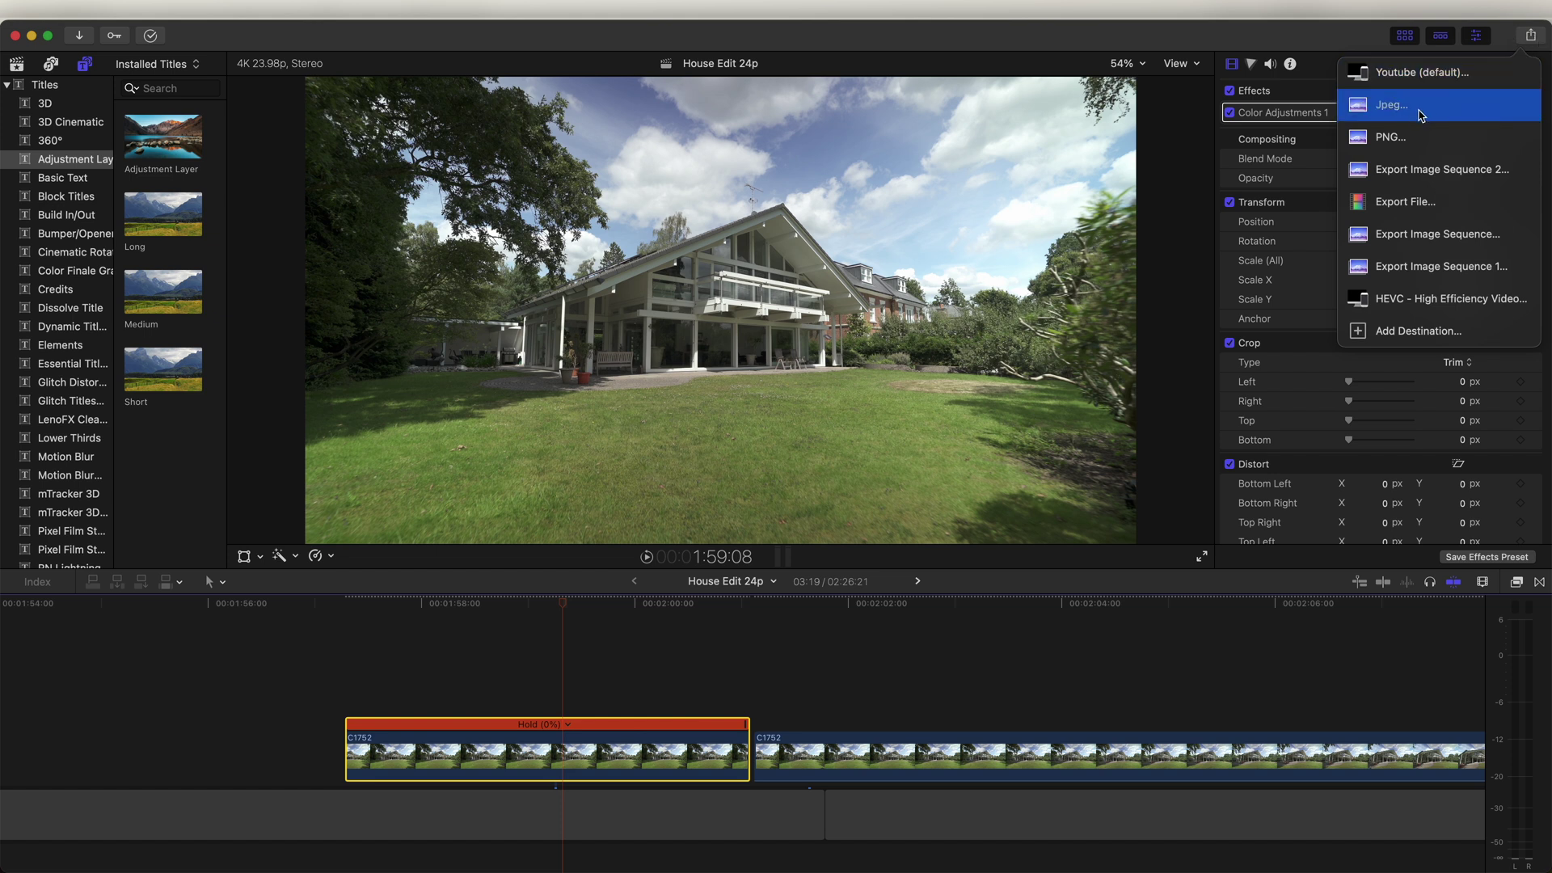
# Export the current frame as a JPEG image named 'House background'
pyautogui.click(1421, 113)
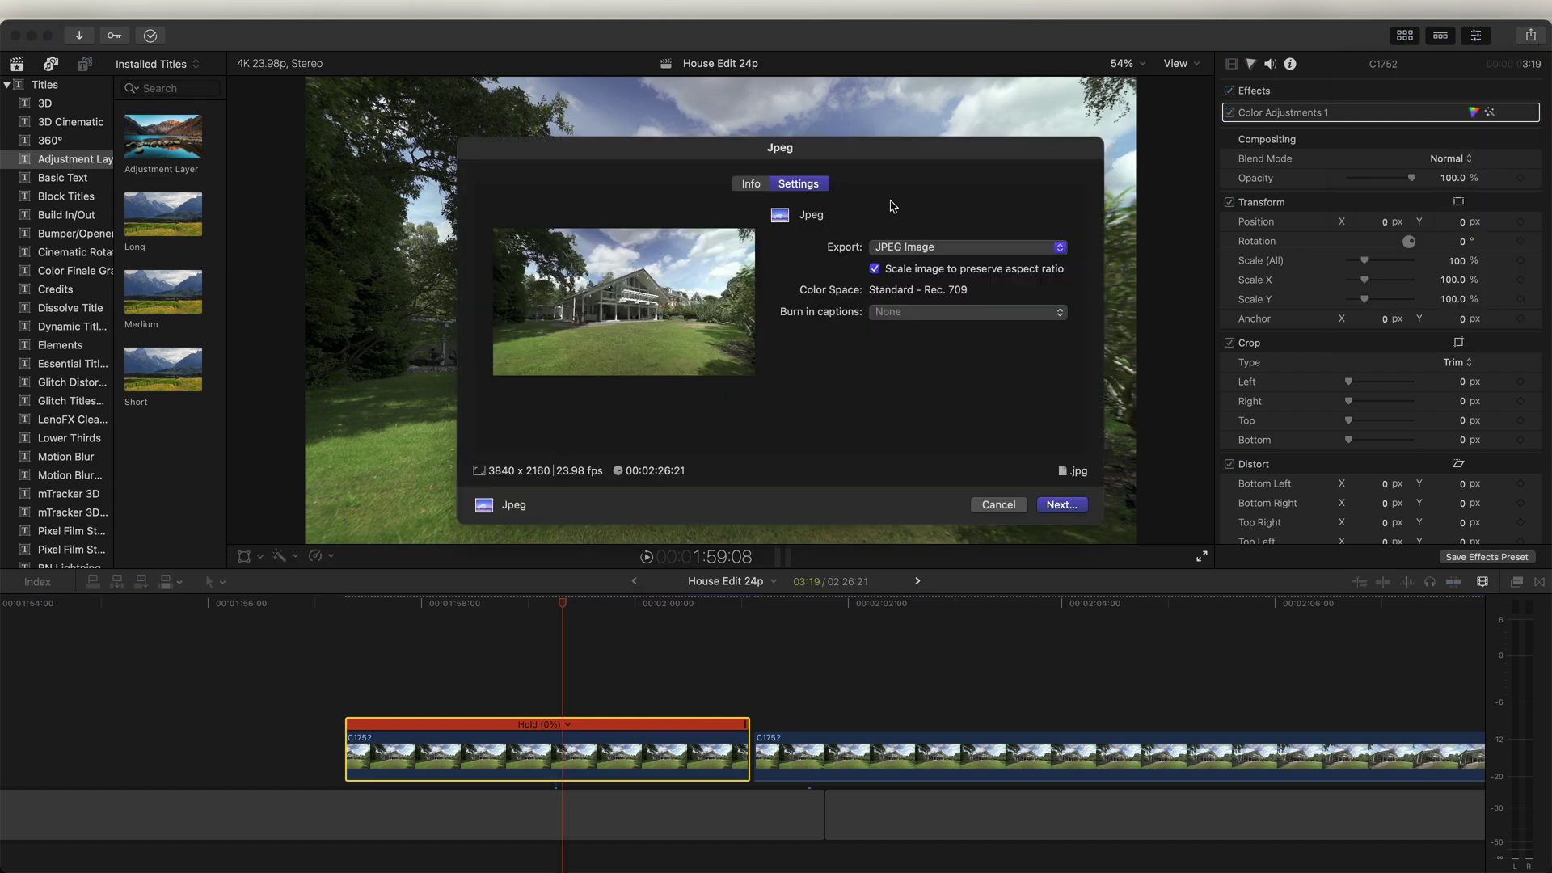
pyautogui.click(950, 252)
pyautogui.click(949, 252)
pyautogui.click(1049, 499)
pyautogui.write('Ho')
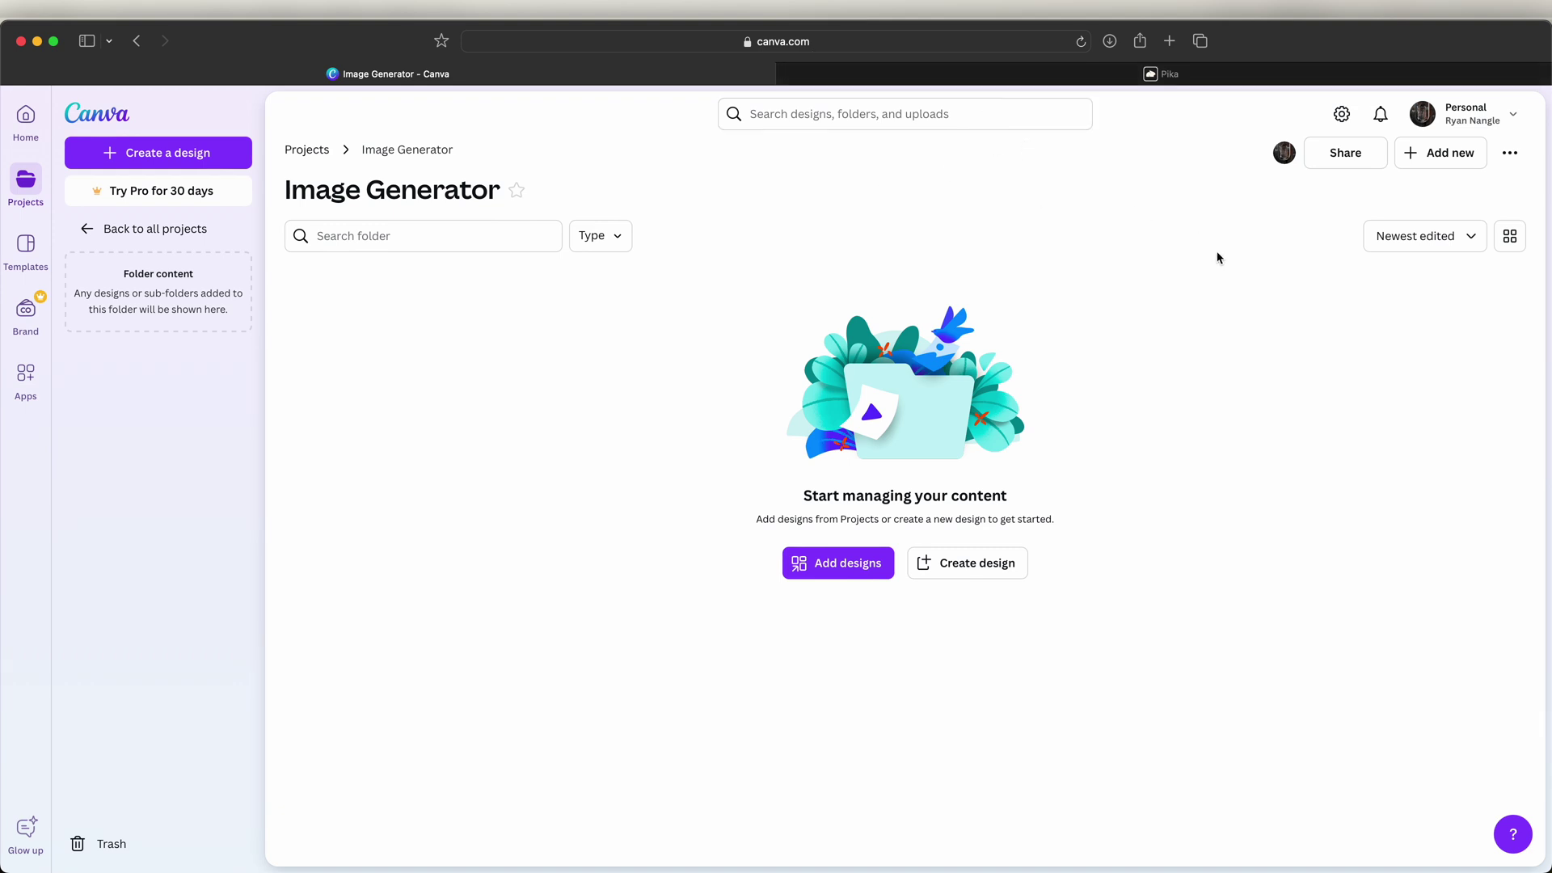
# Upload House background.jpg to the Image Generator folder and open it in Magic Edit's click-select mode
pyautogui.moveTo(635, 224); pyautogui.dragTo(1237, 446)
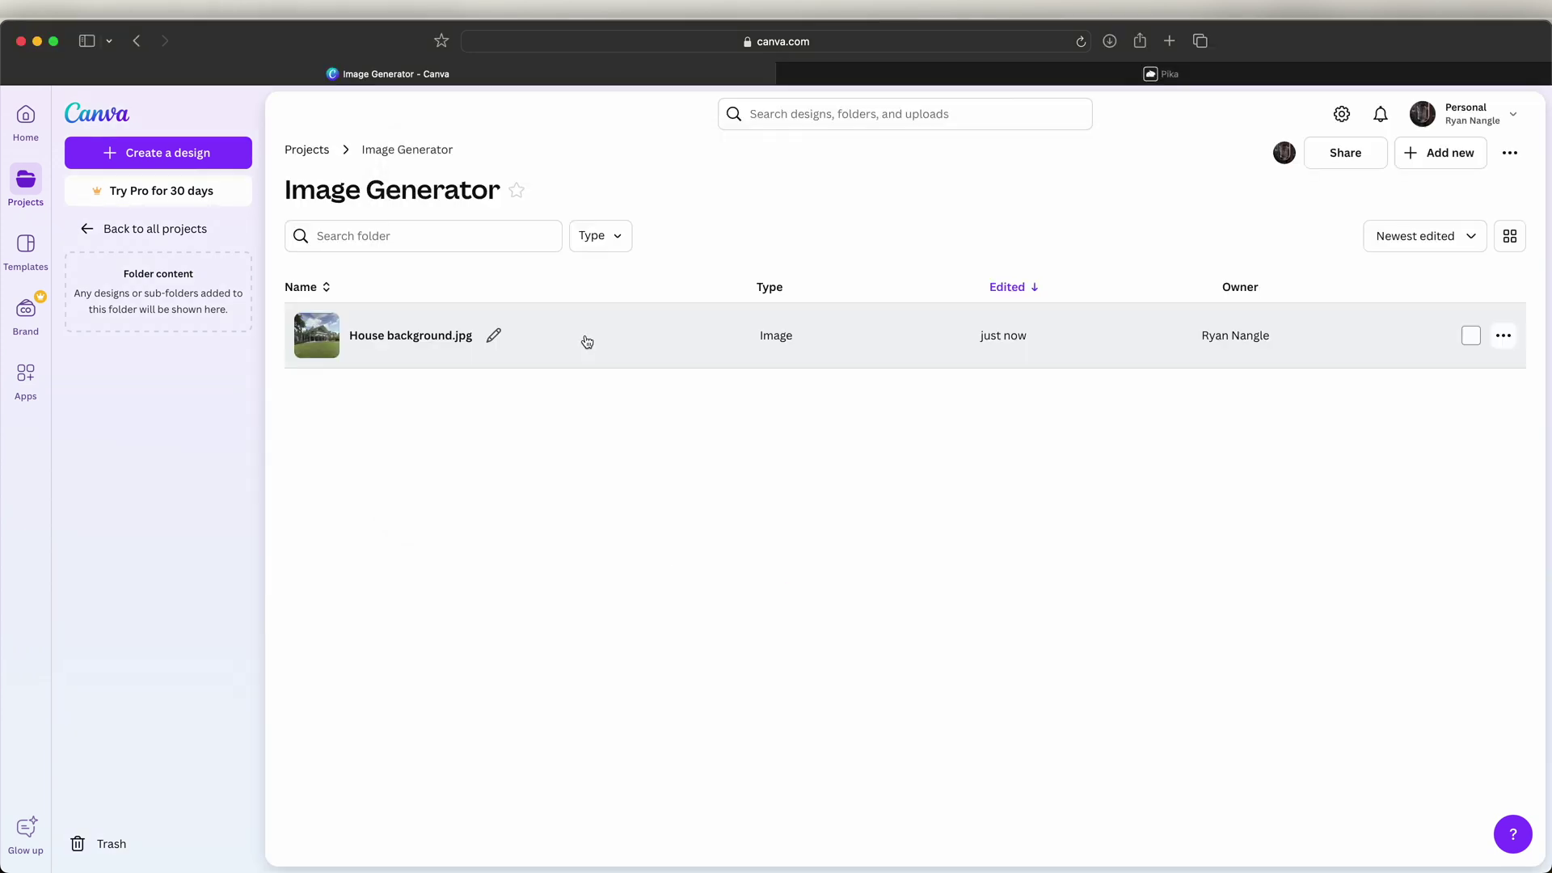
pyautogui.click(542, 337)
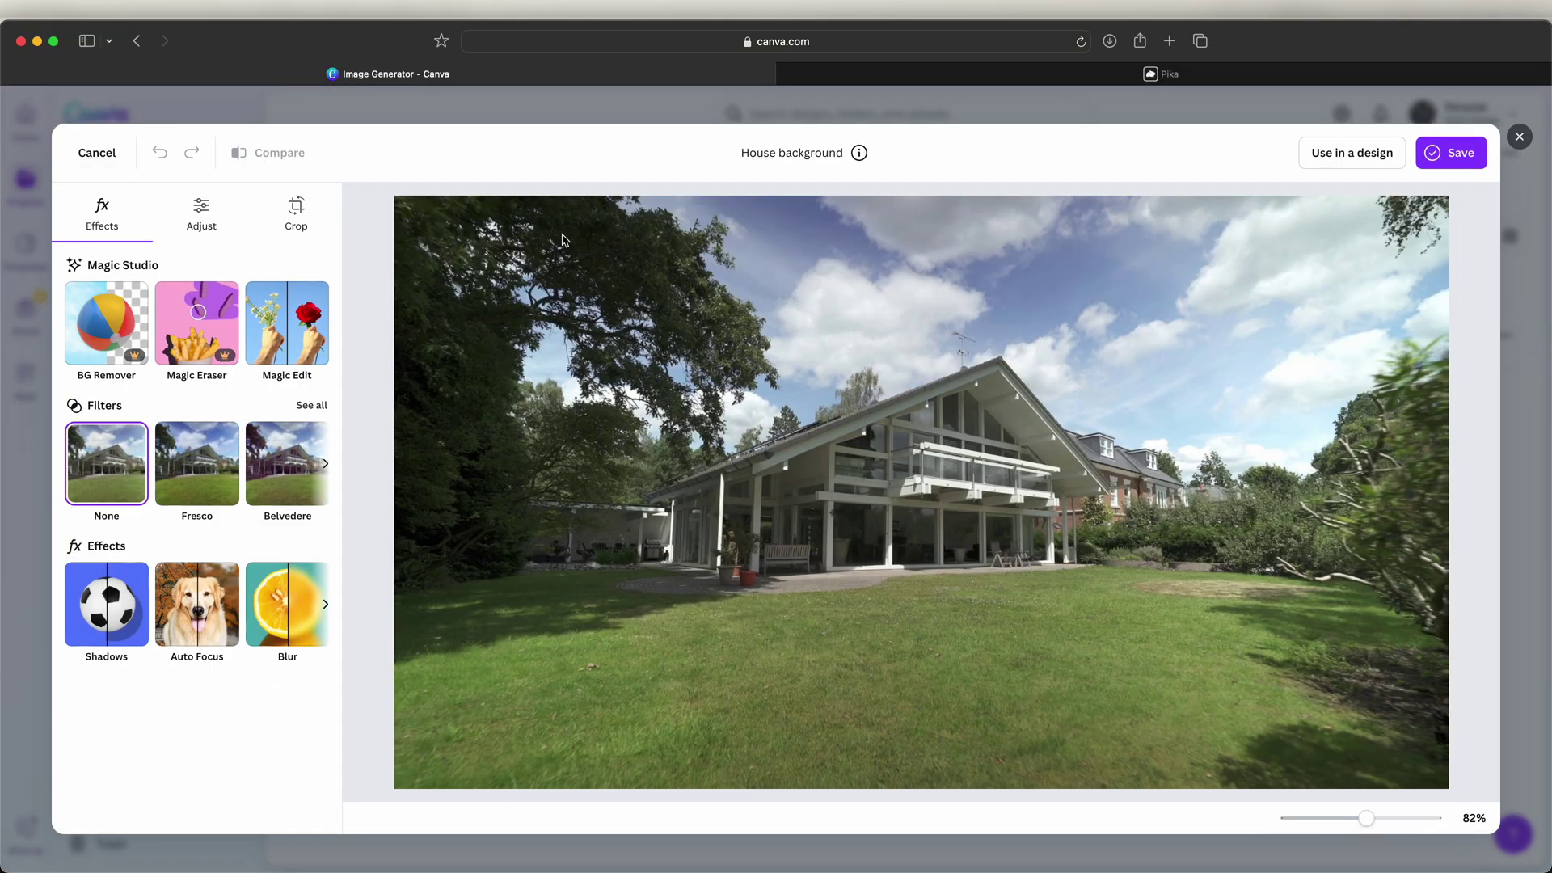
pyautogui.click(299, 338)
pyautogui.click(258, 276)
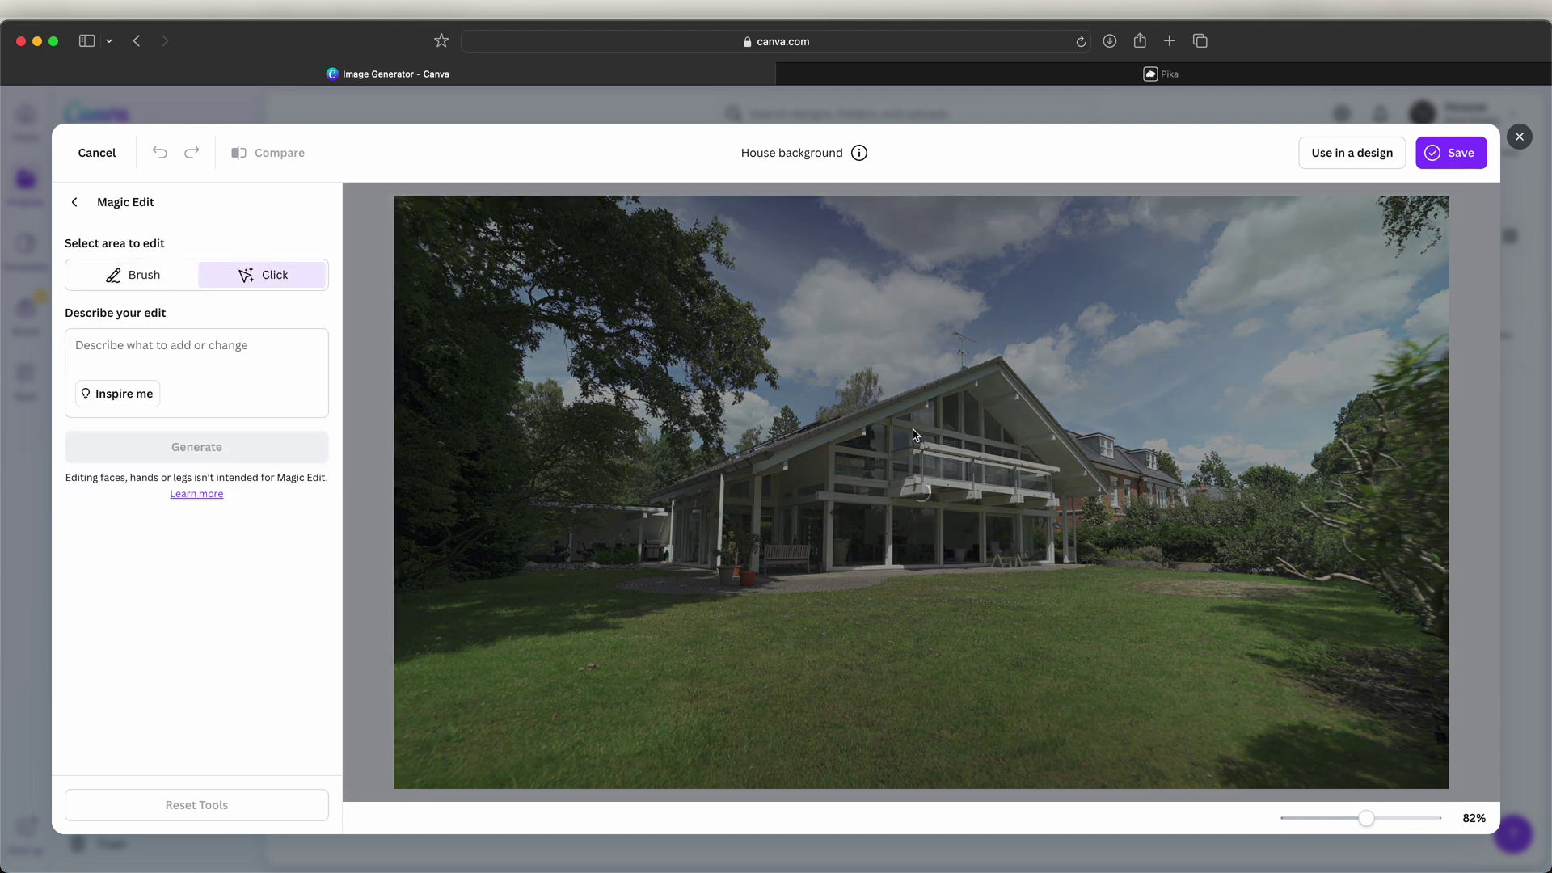
# Select the house, door, plant and chairs, brush the bottom edge, and describe the edit as 'garden'
pyautogui.click(905, 436)
pyautogui.click(845, 526)
pyautogui.click(963, 536)
pyautogui.click(1013, 552)
pyautogui.click(1035, 561)
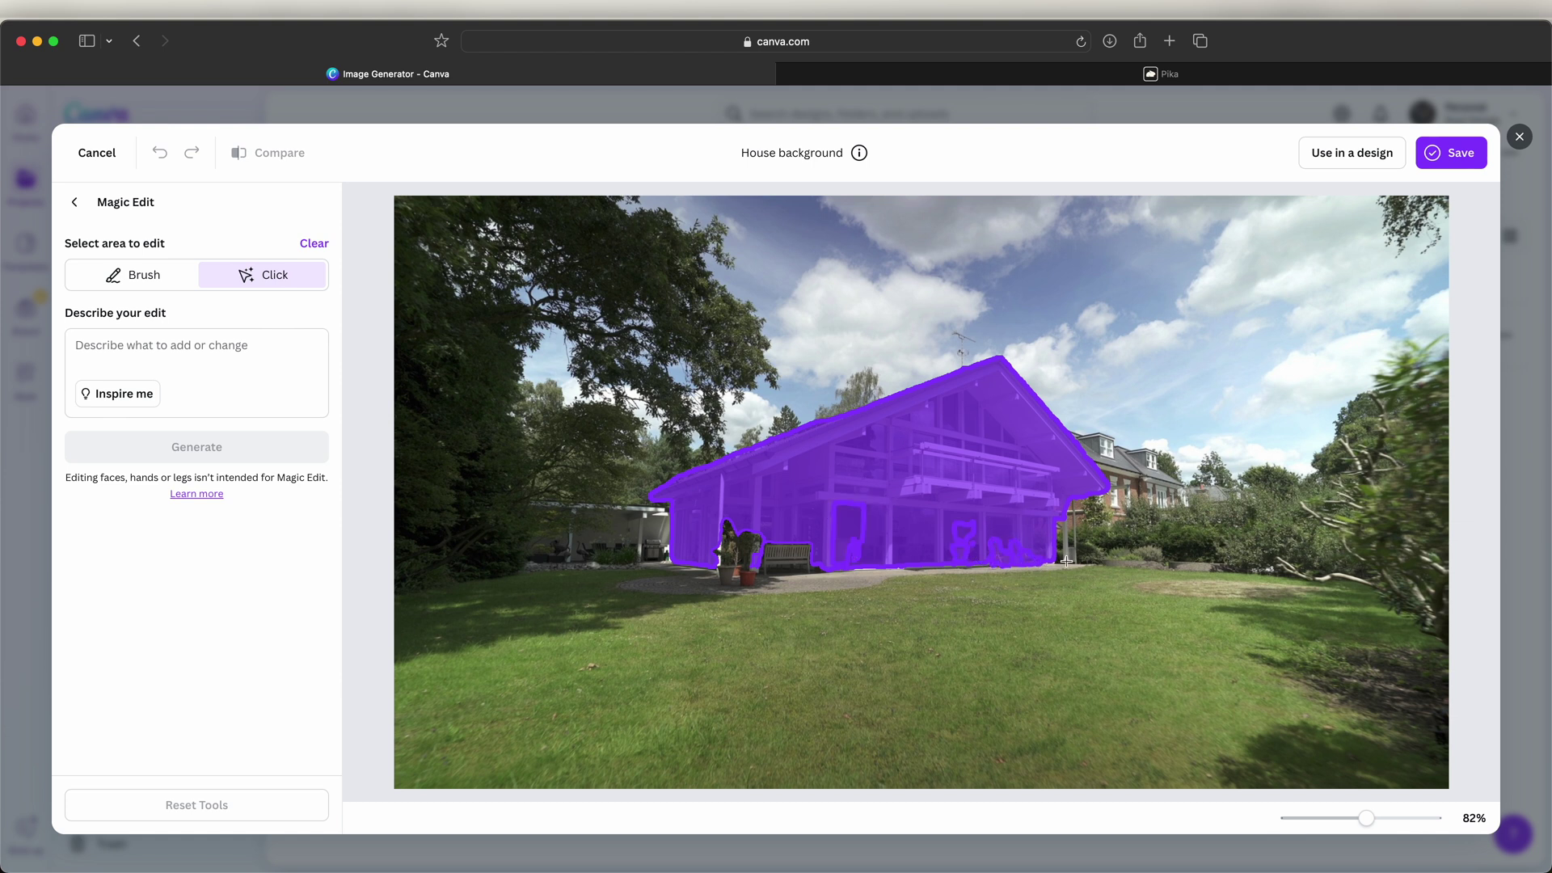
pyautogui.click(130, 278)
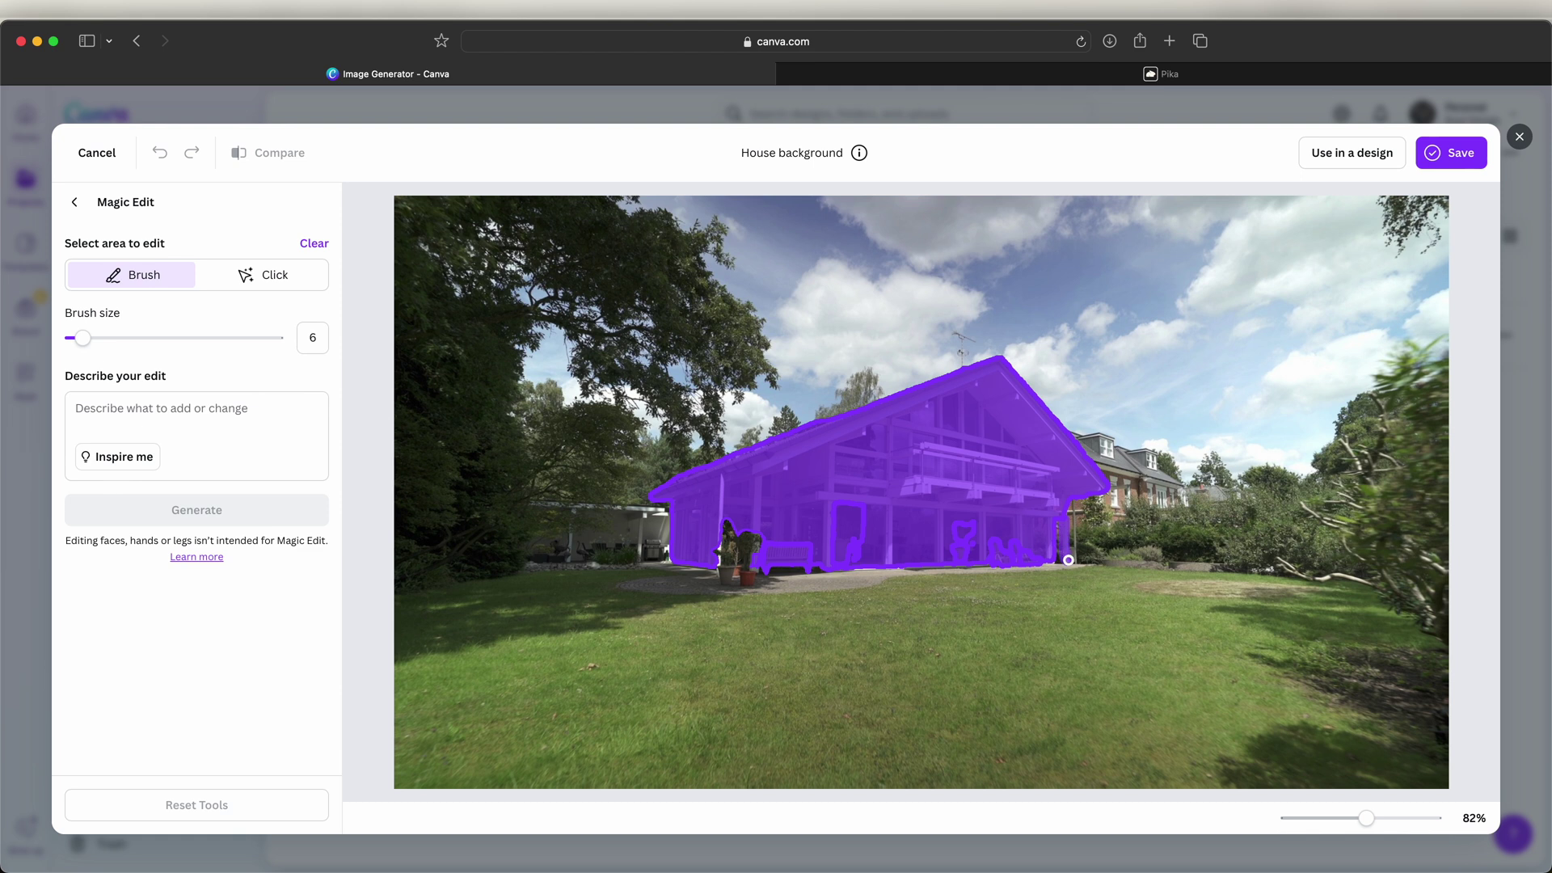
pyautogui.moveTo(1073, 557); pyautogui.dragTo(732, 558)
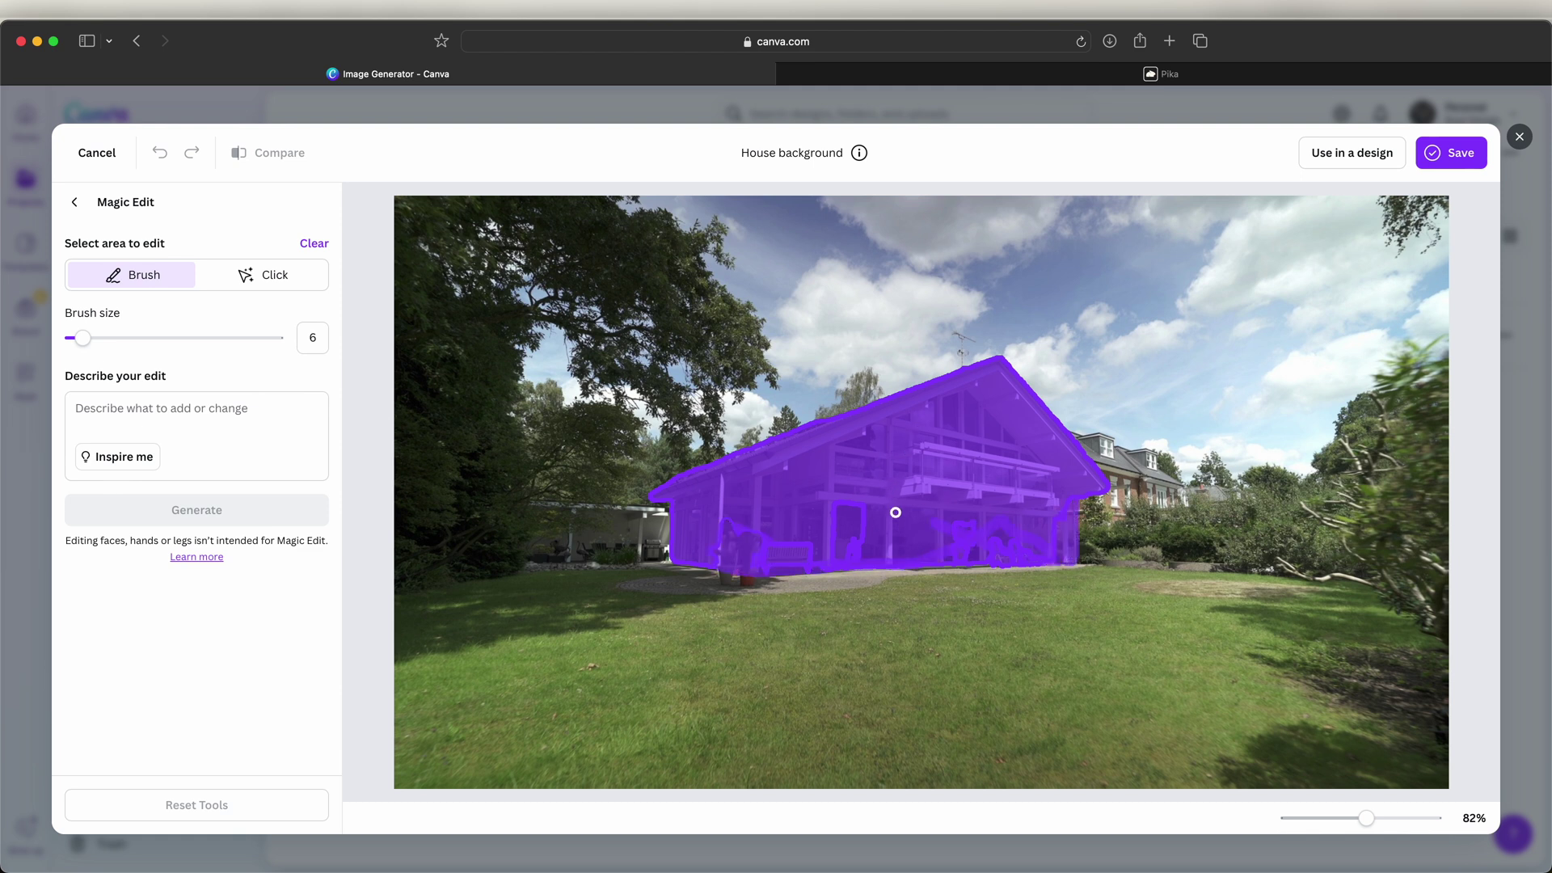
pyautogui.click(139, 423)
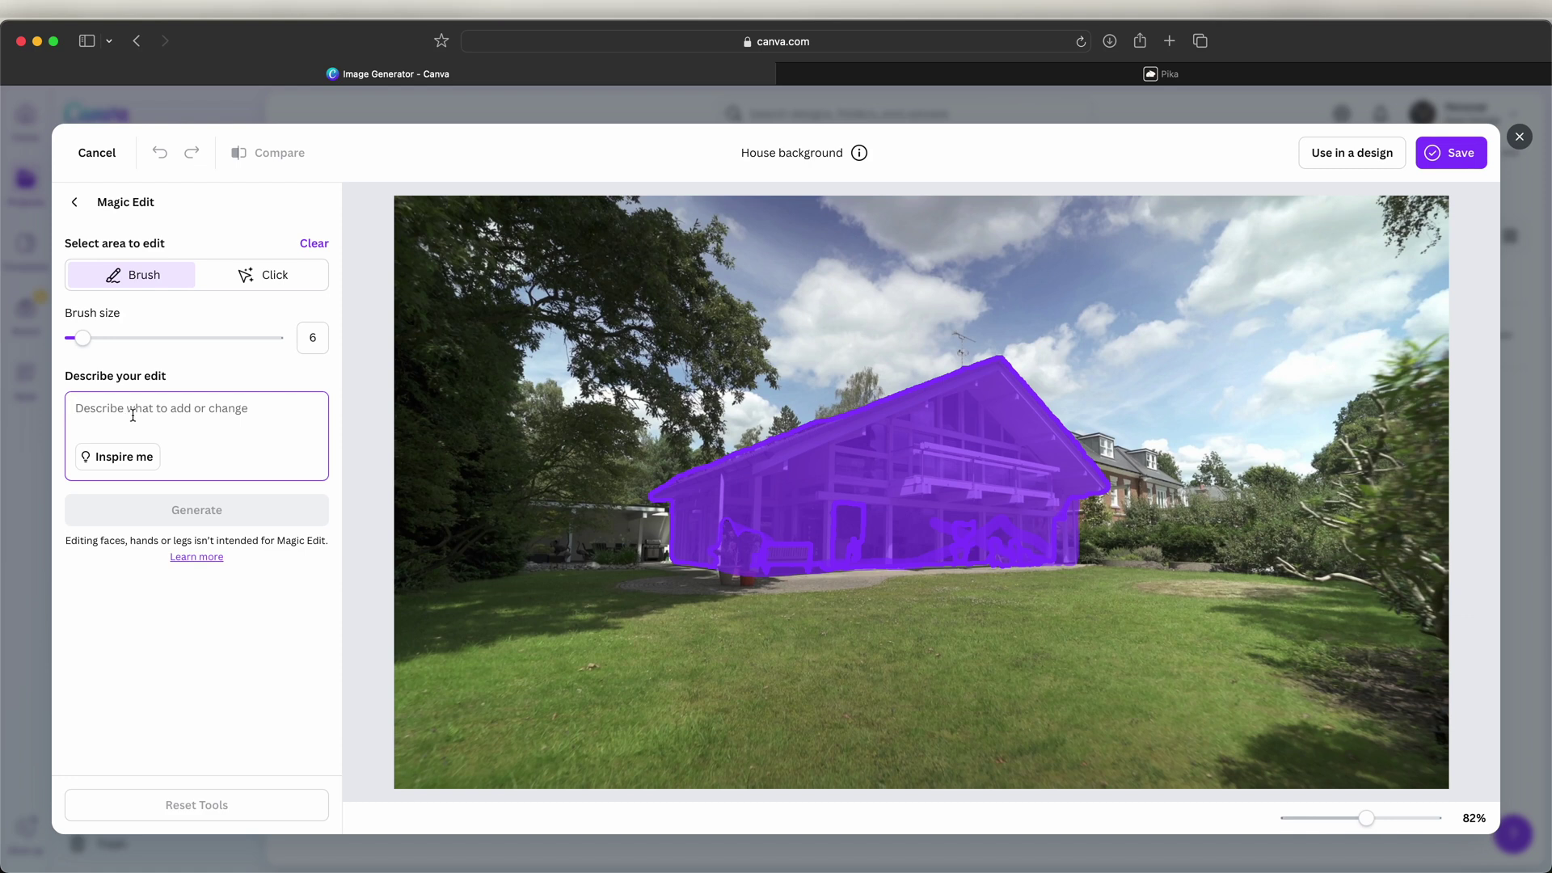
pyautogui.write('garden')
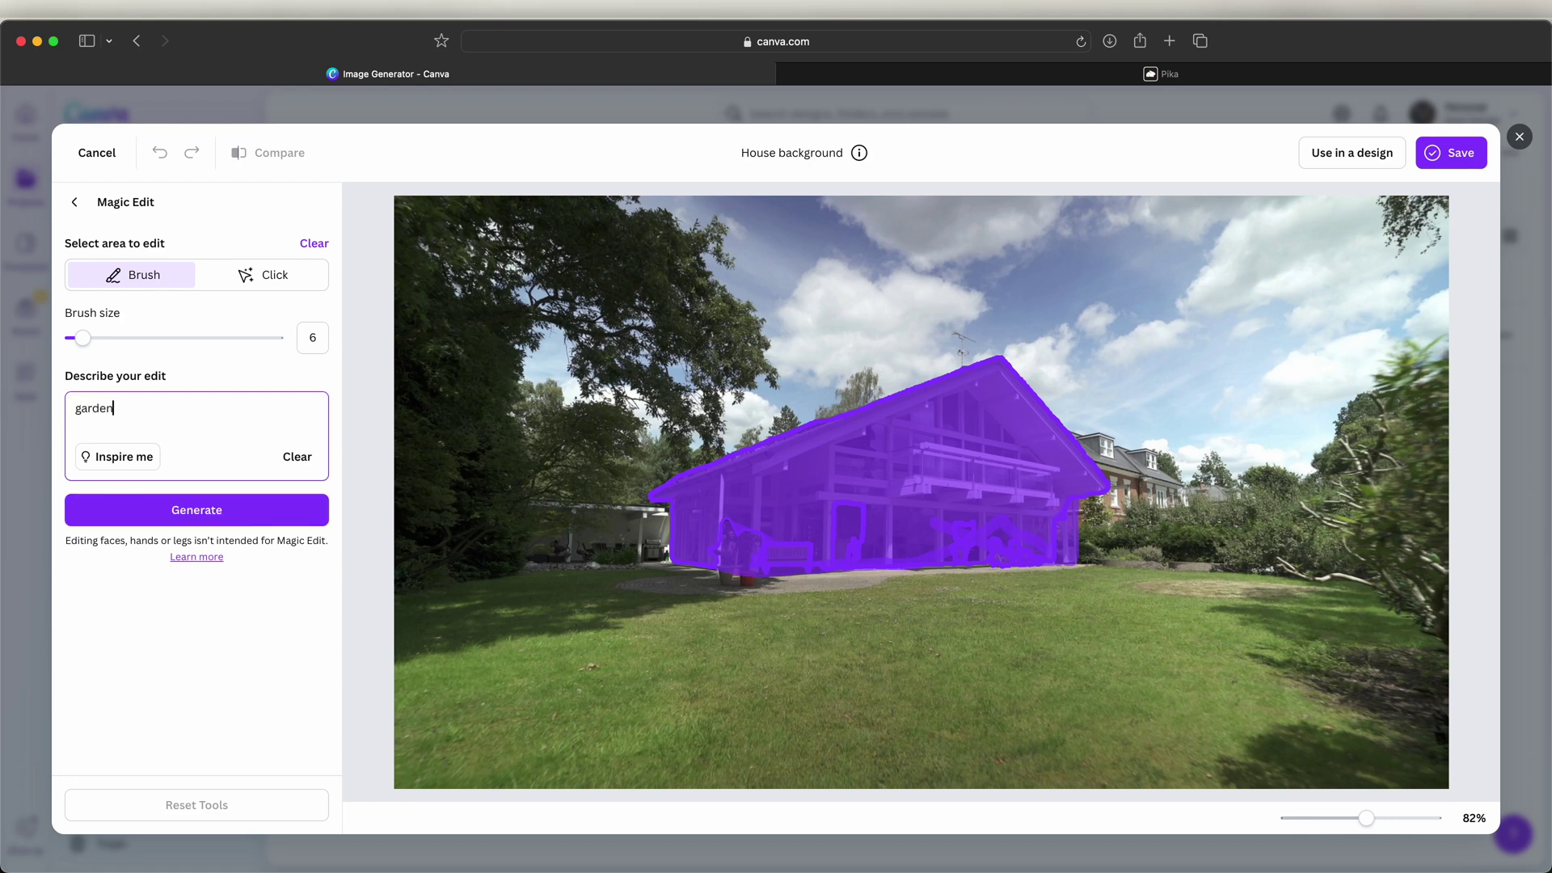
# Apply the first generated garden variant, then brush over the leftover left house wing for another edit
pyautogui.click(206, 508)
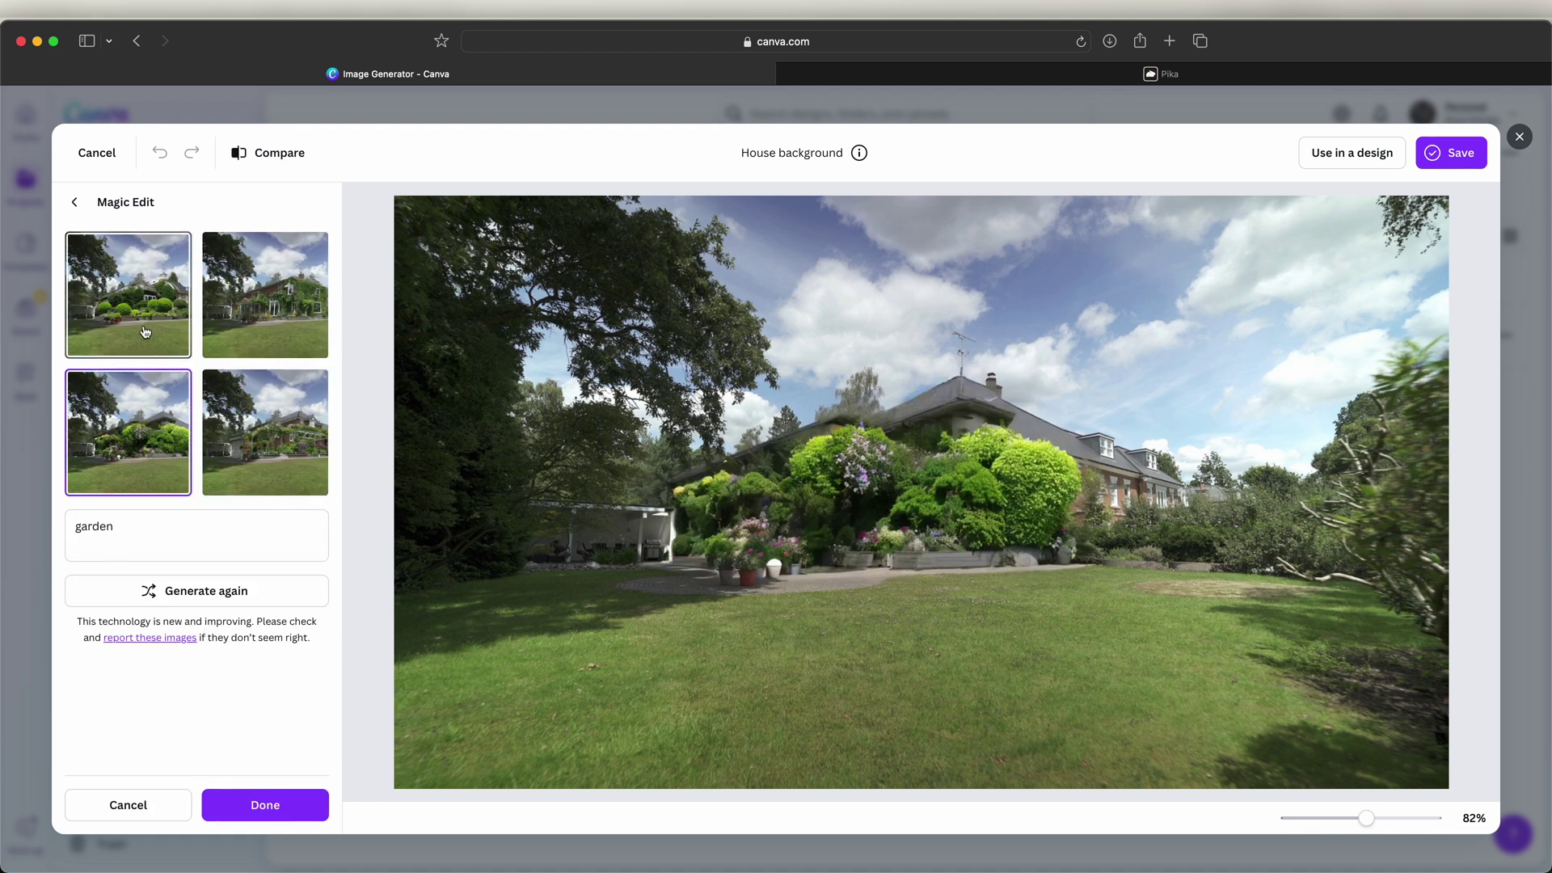
pyautogui.click(144, 327)
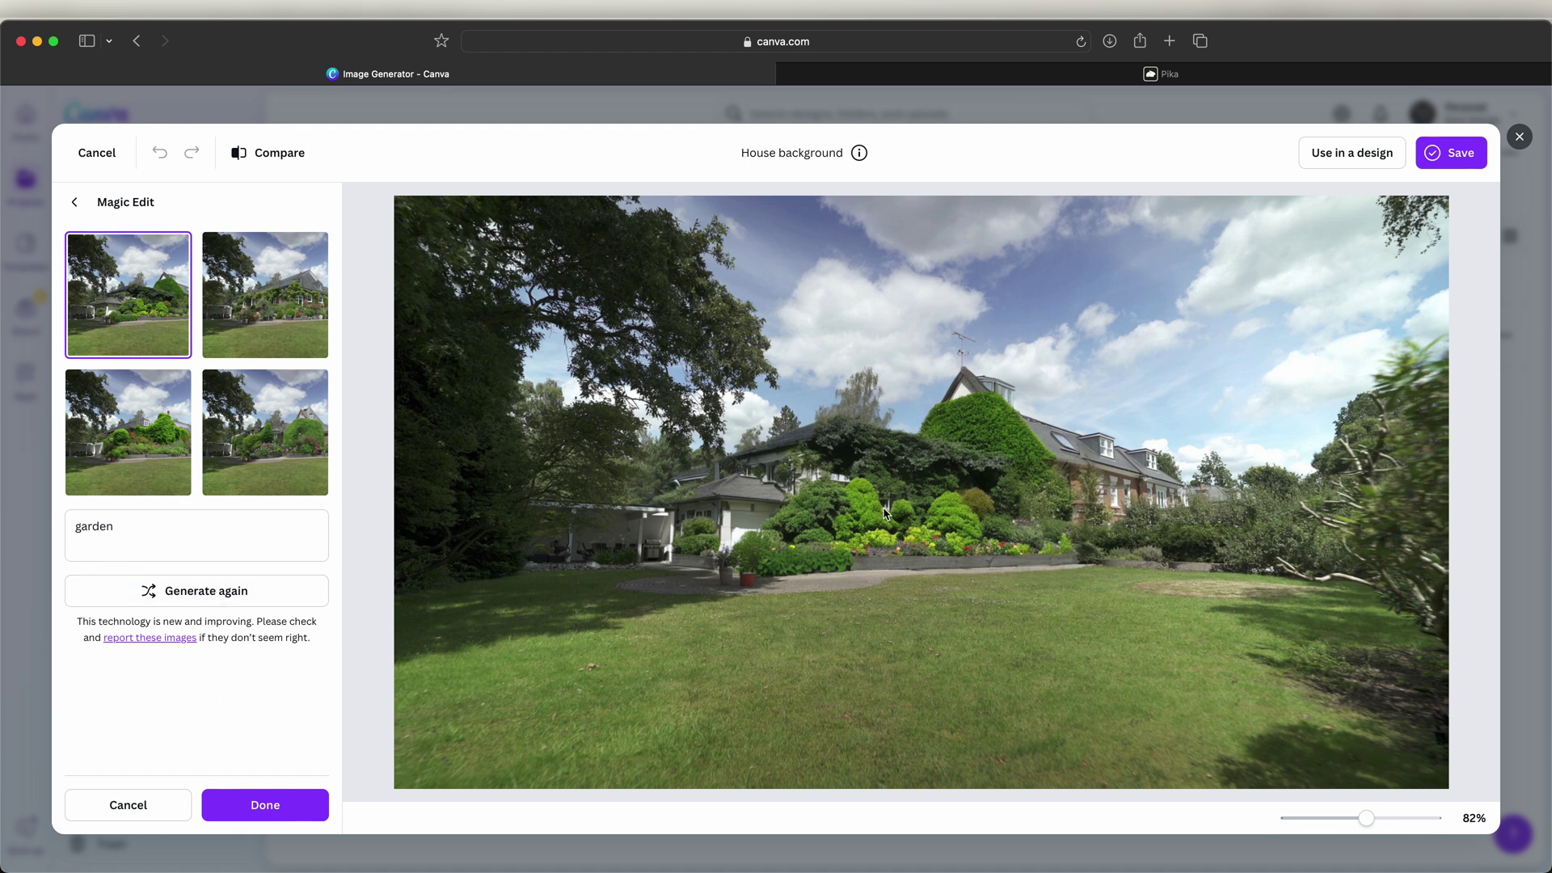
pyautogui.click(255, 800)
pyautogui.click(309, 354)
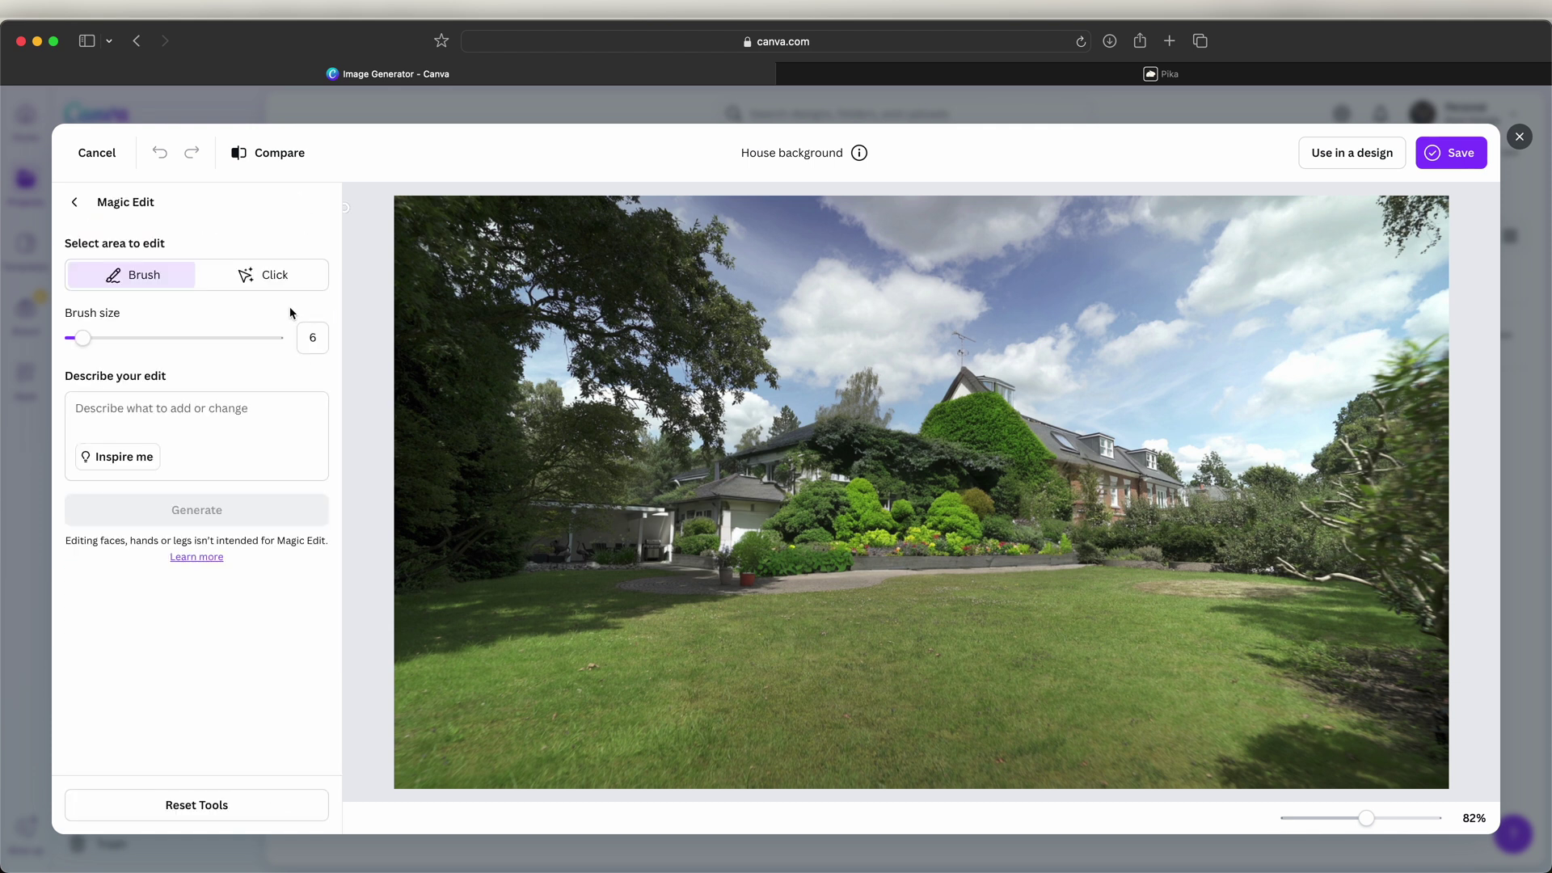
pyautogui.moveTo(687, 500)
pyautogui.mouseDown()
pyautogui.moveTo(813, 444)
pyautogui.moveTo(815, 458)
pyautogui.mouseUp()
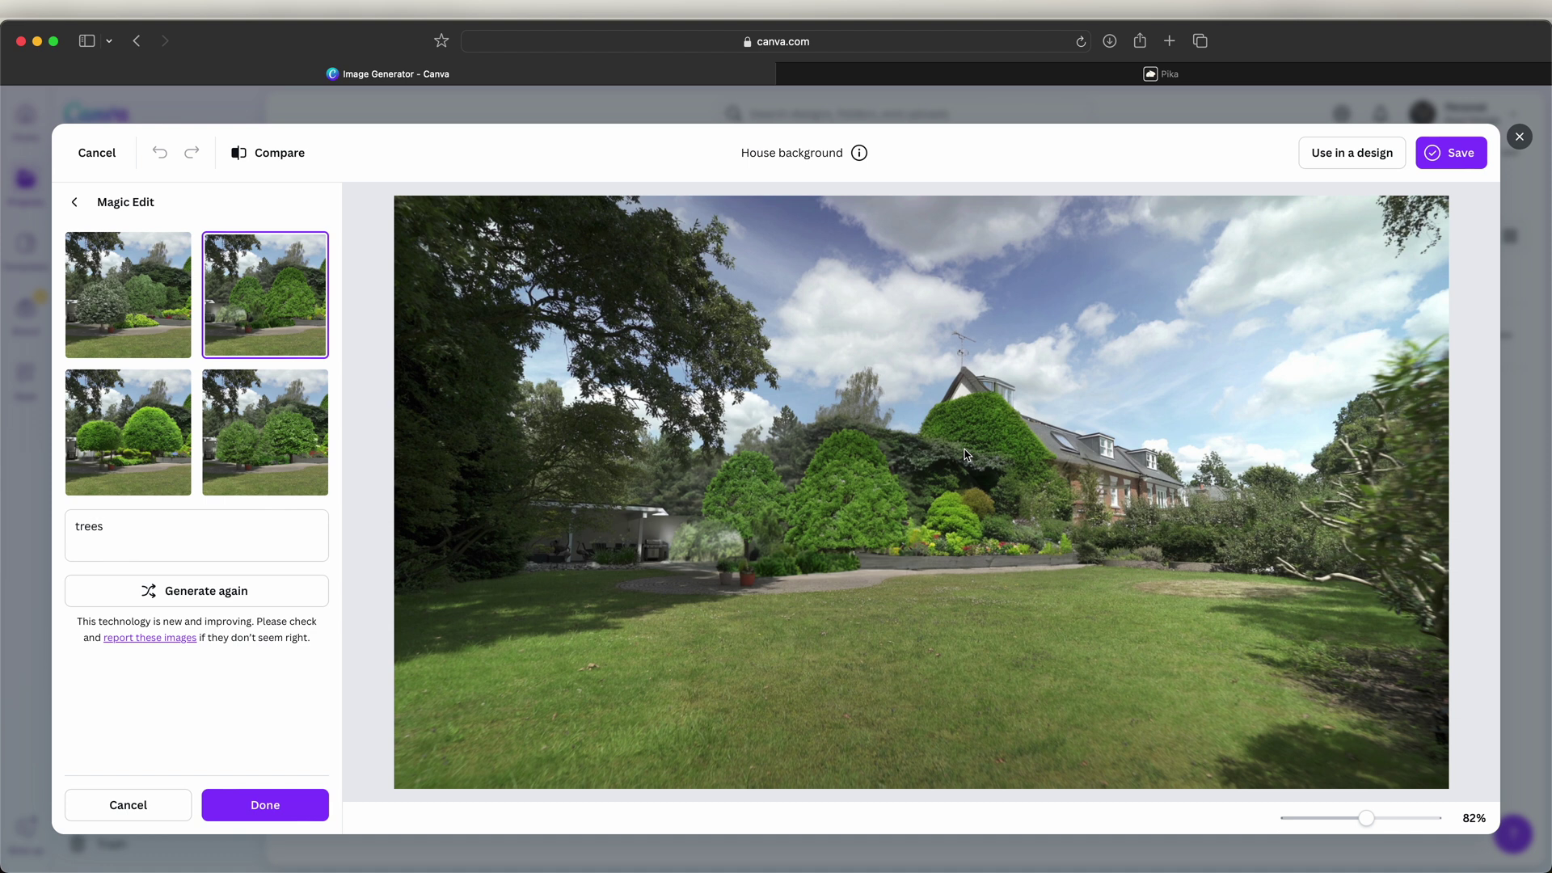
# Preview a video in Pika's library and bring go_underground_seed3863445870.mp4 into the Final Cut Pro timeline
pyautogui.click(834, 74)
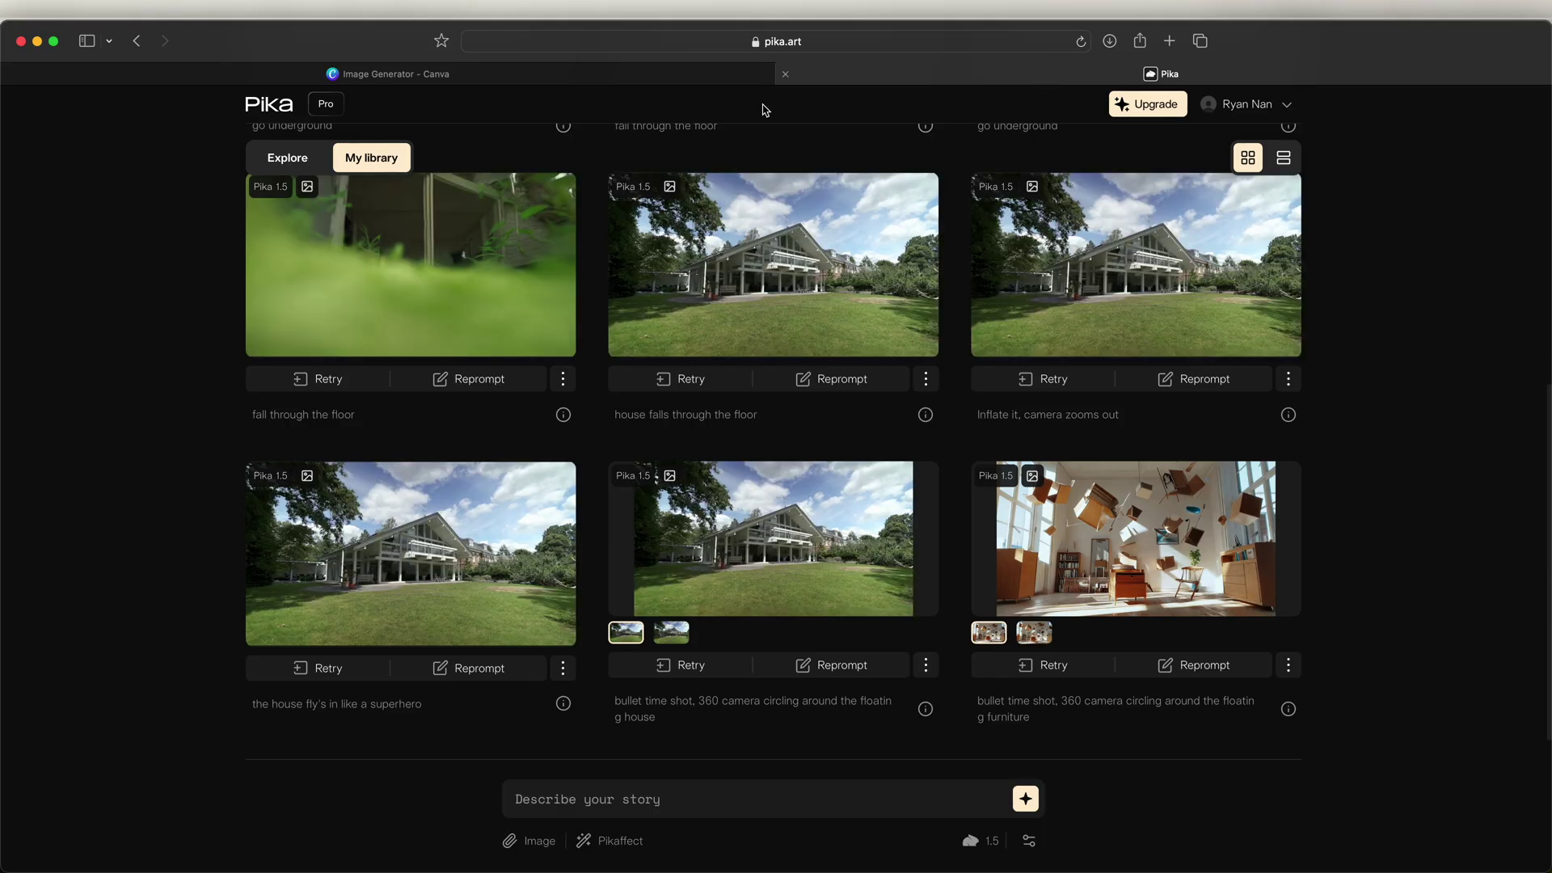
pyautogui.scroll(3, 862, 280)
pyautogui.click(863, 281)
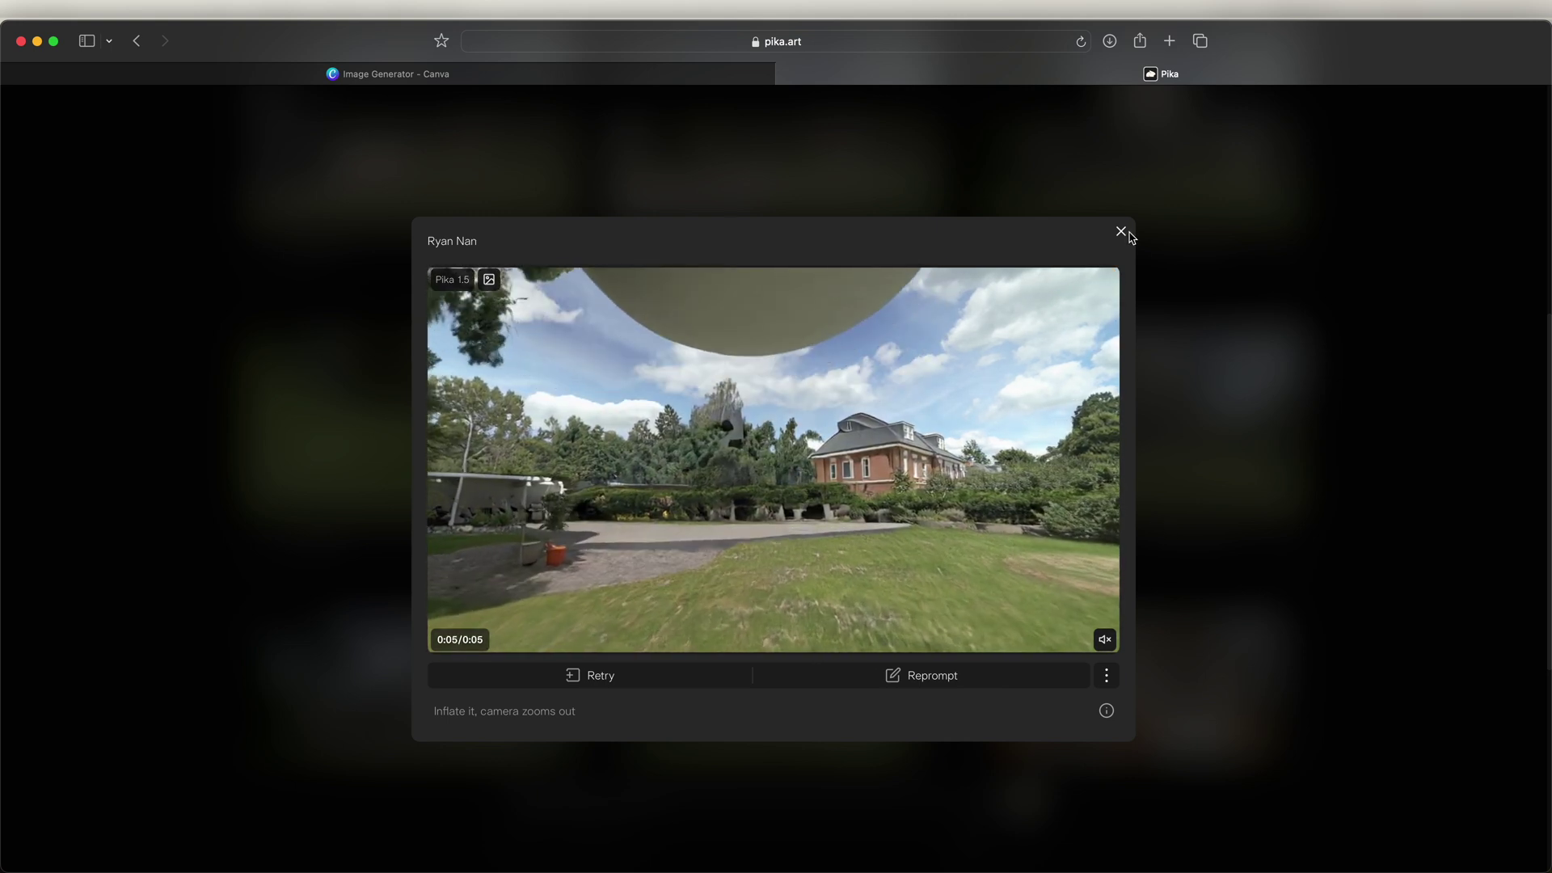
pyautogui.click(1121, 232)
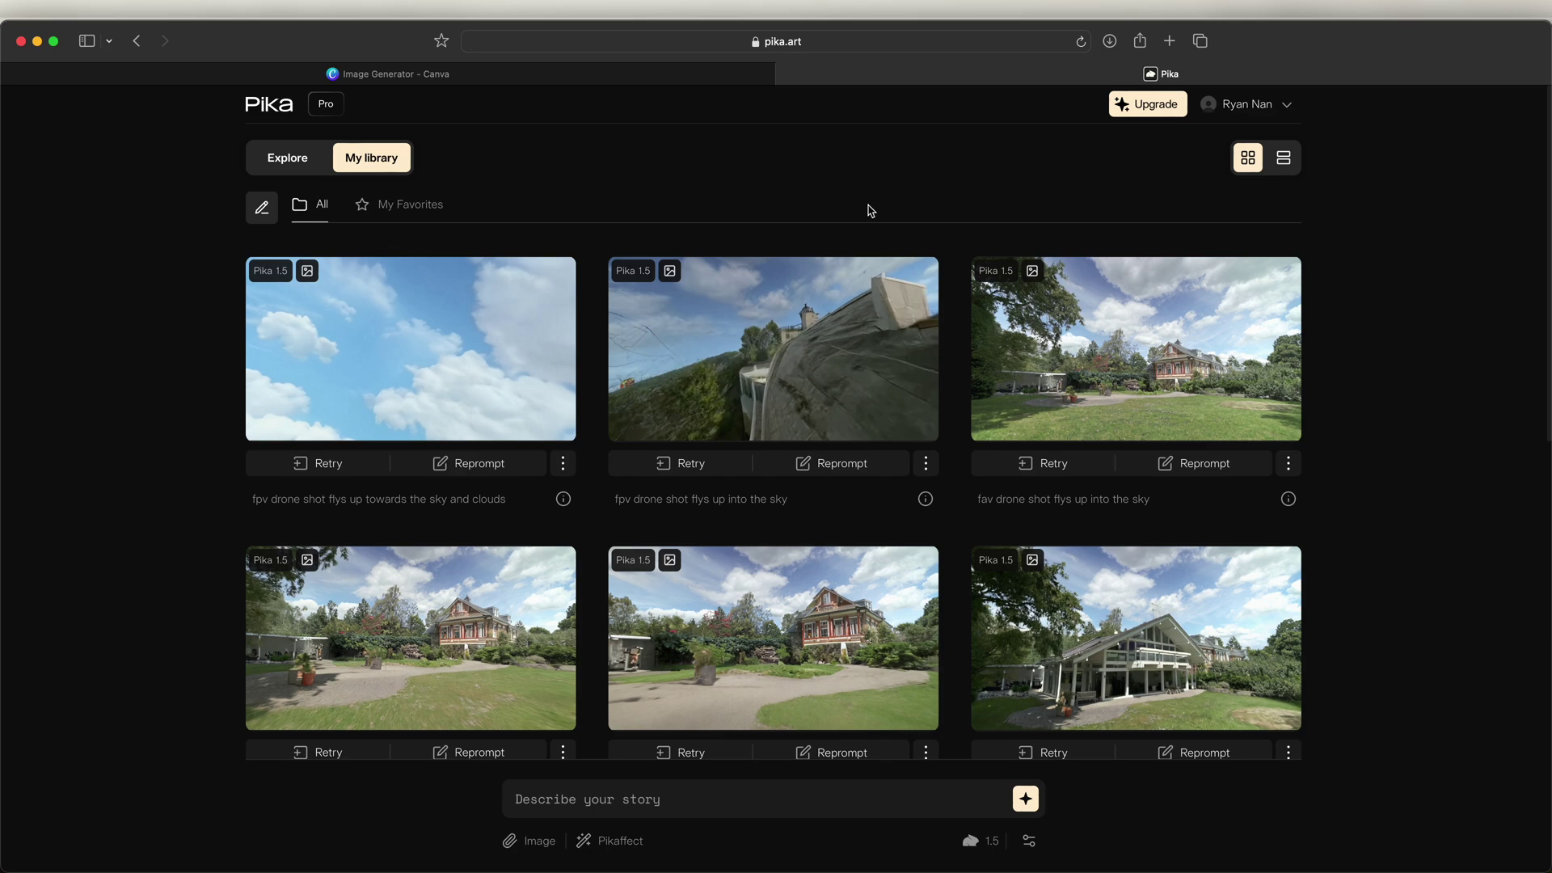
pyautogui.moveTo(849, 236); pyautogui.dragTo(428, 650)
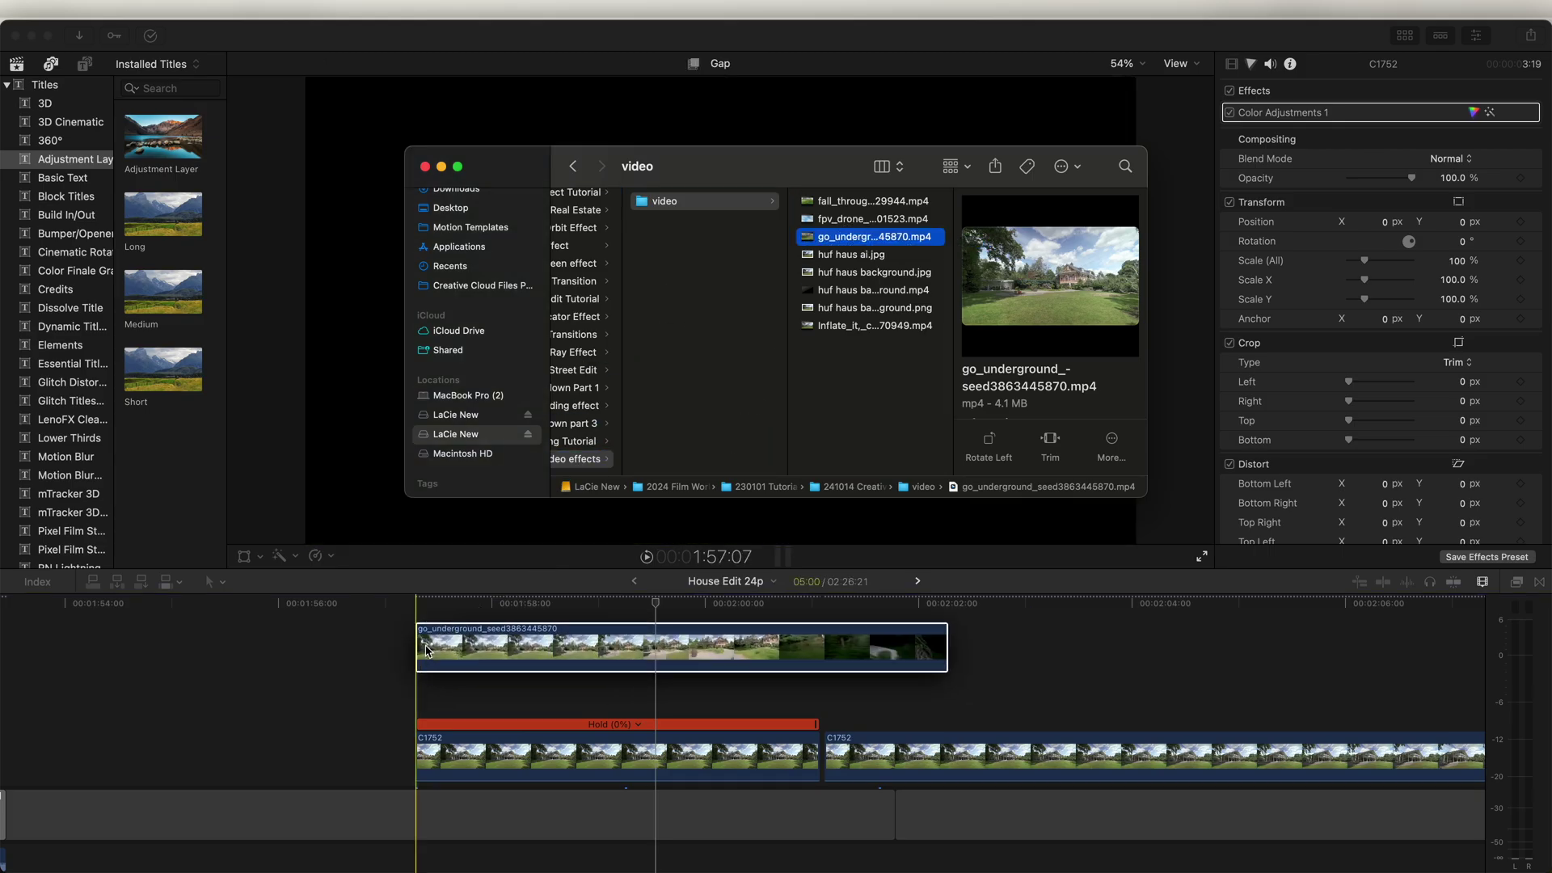
# Reverse the go_underground clip, place it in the primary storyline beneath the C1752 Hold, and park the playhead at 2:00:06
pyautogui.click(427, 651)
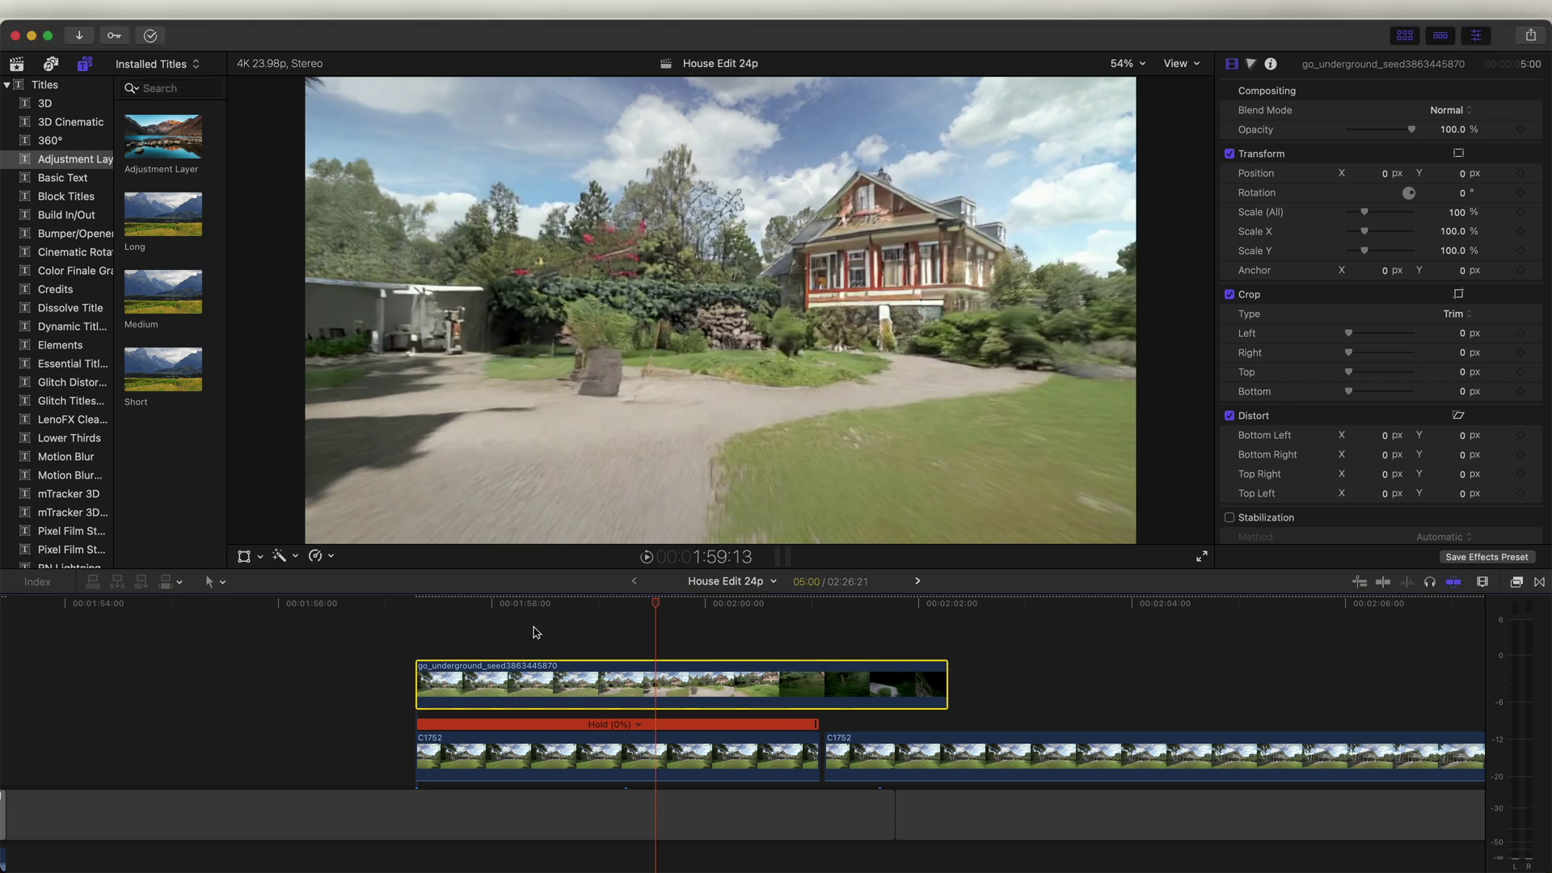
pyautogui.click(315, 556)
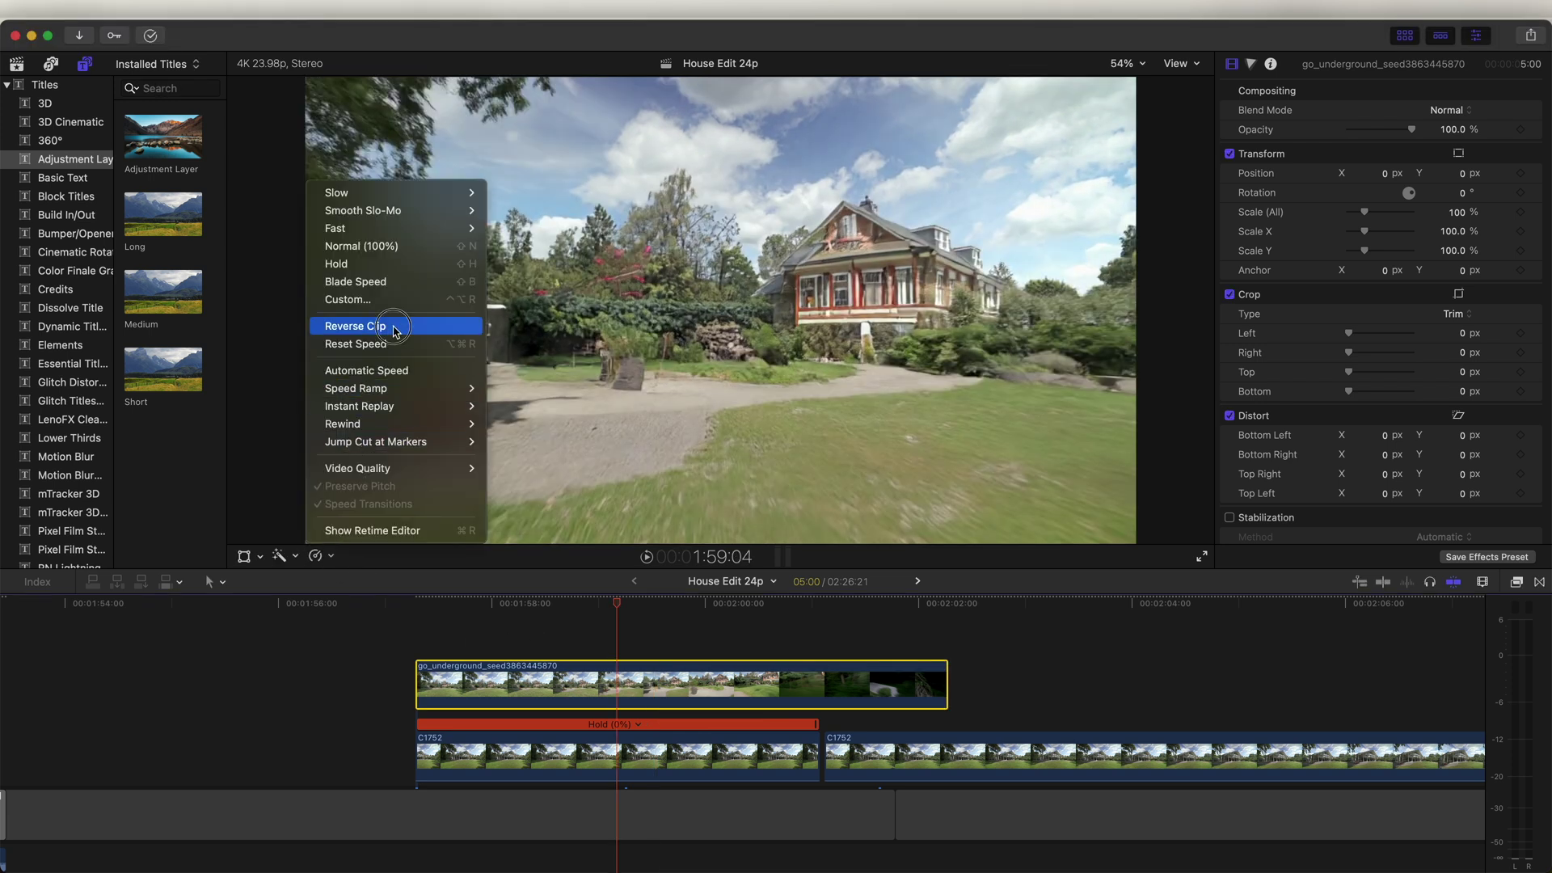
pyautogui.click(380, 326)
pyautogui.moveTo(873, 710); pyautogui.dragTo(767, 772)
pyautogui.moveTo(732, 602); pyautogui.dragTo(769, 606)
pyautogui.click(739, 667)
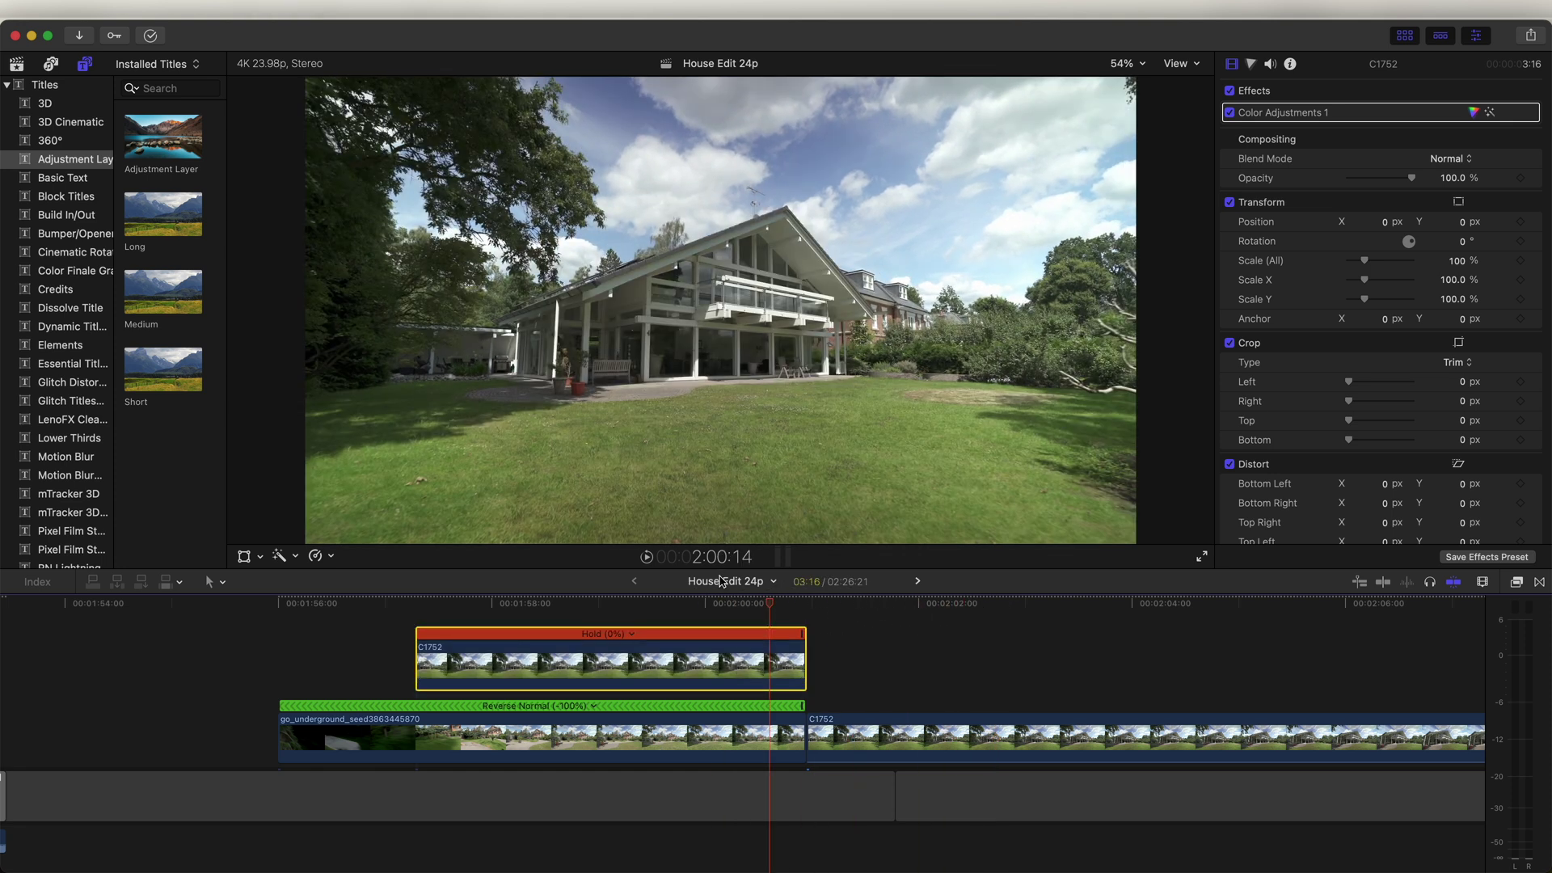
pyautogui.scroll(2, 758, 681)
pyautogui.moveTo(770, 598); pyautogui.dragTo(733, 604)
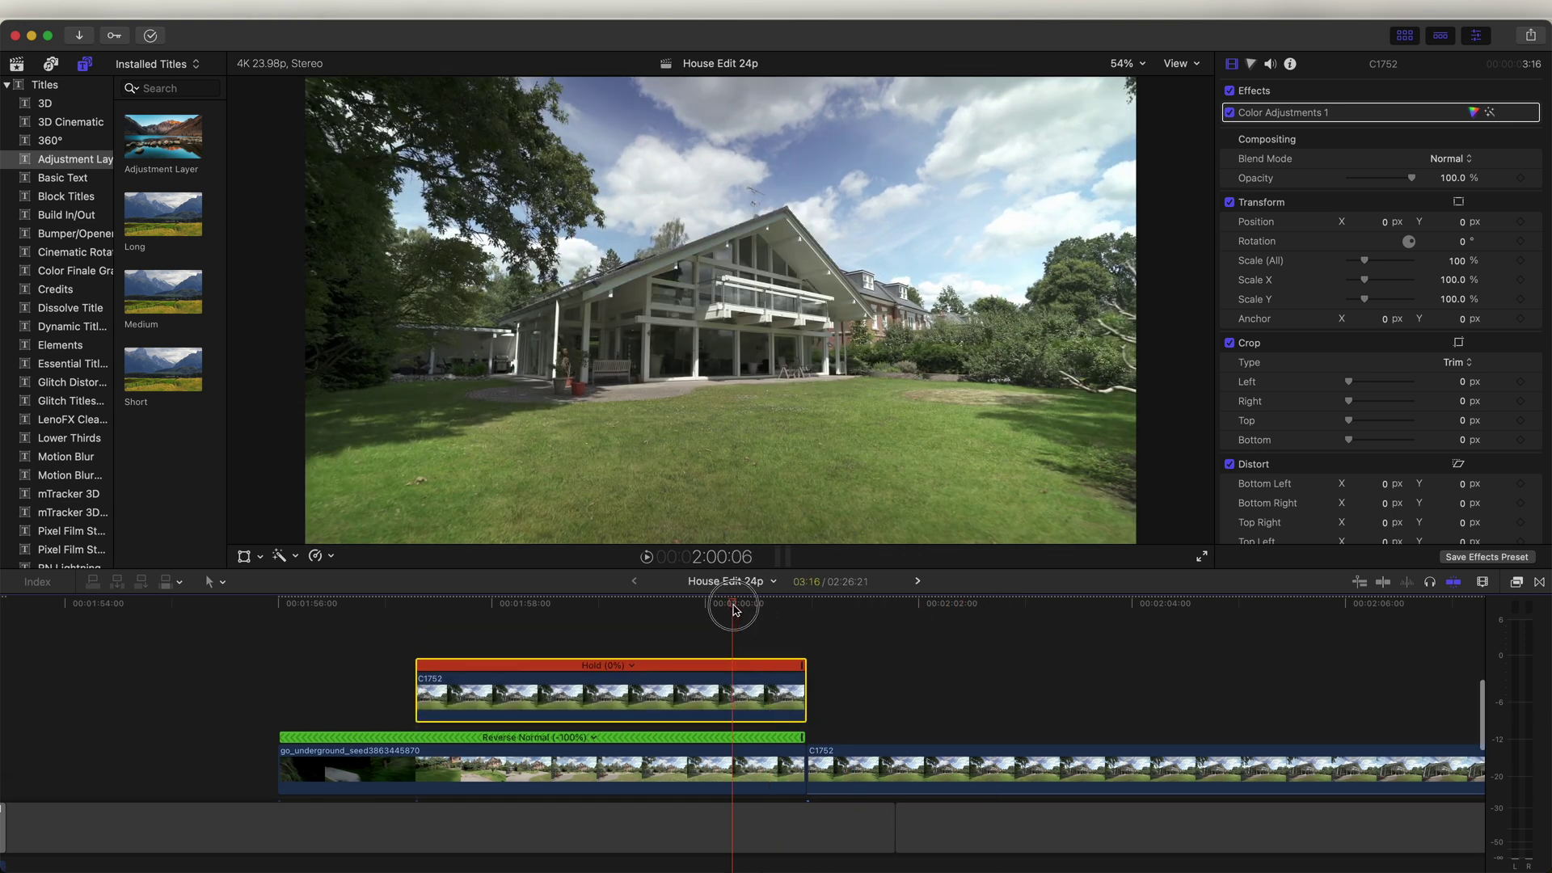
# Apply a Draw Mask from Masks and Keying to the upper C1752 copy
pyautogui.click(1514, 584)
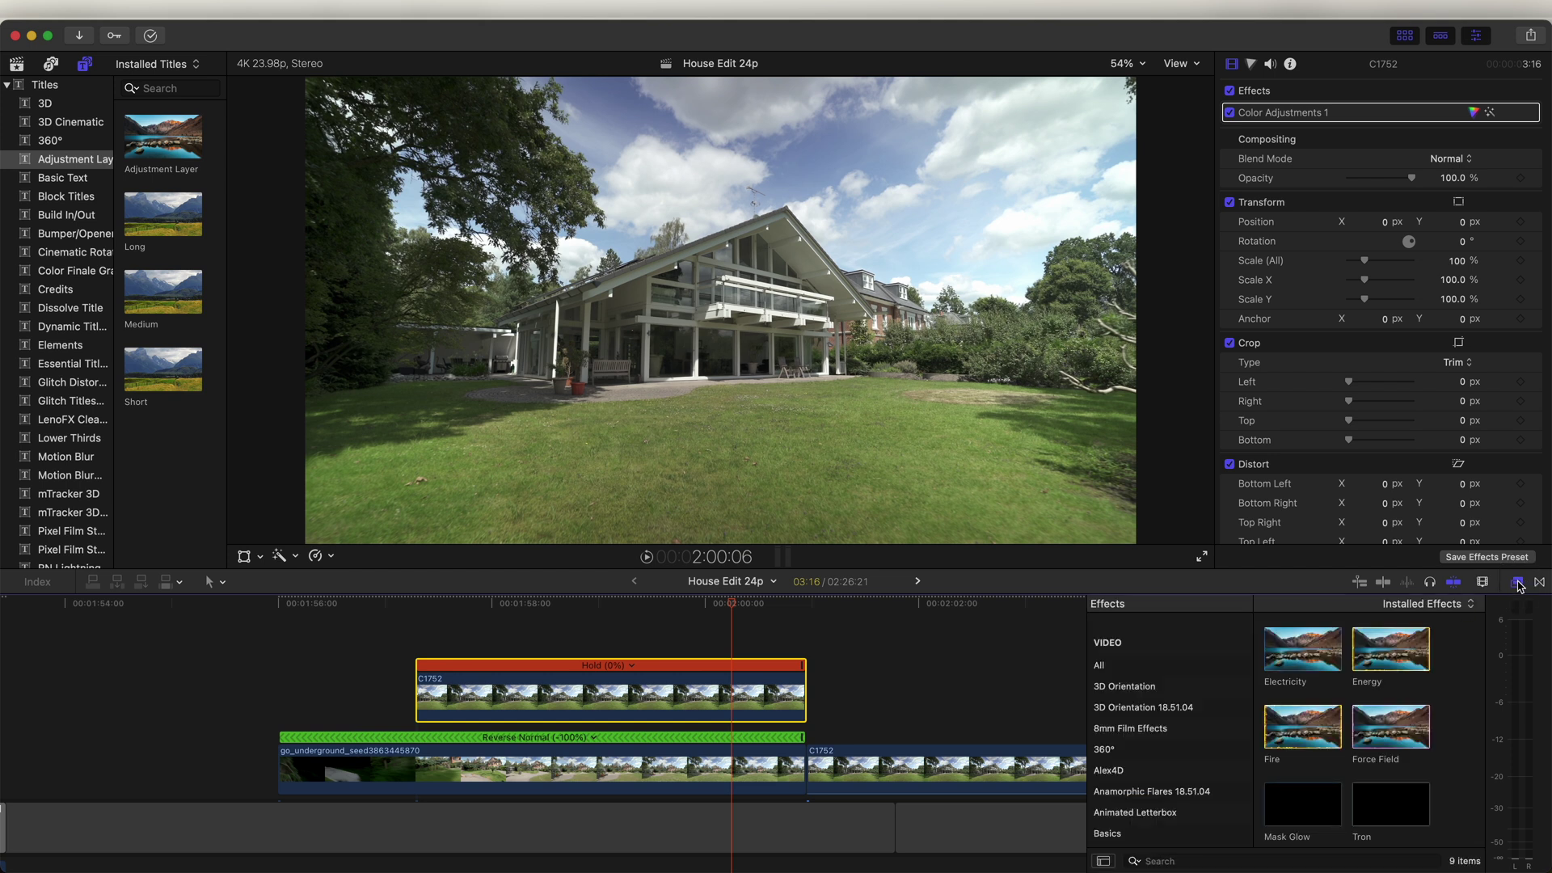
pyautogui.scroll(-10, 1202, 683)
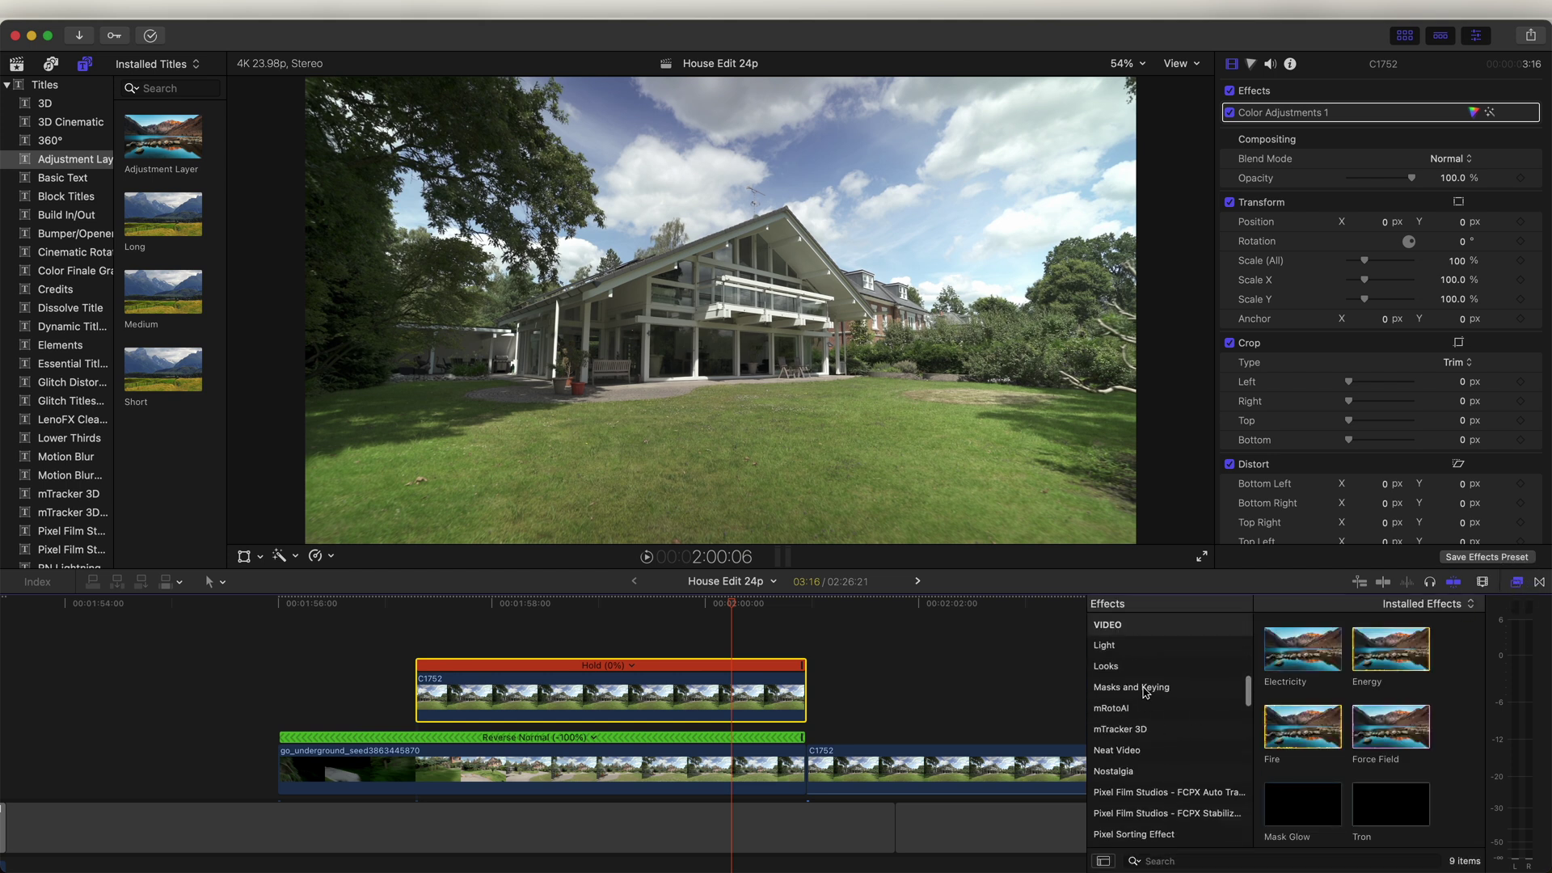
pyautogui.click(1146, 689)
pyautogui.moveTo(1387, 656)
pyautogui.mouseDown()
pyautogui.moveTo(962, 641)
pyautogui.moveTo(691, 684)
pyautogui.mouseUp()
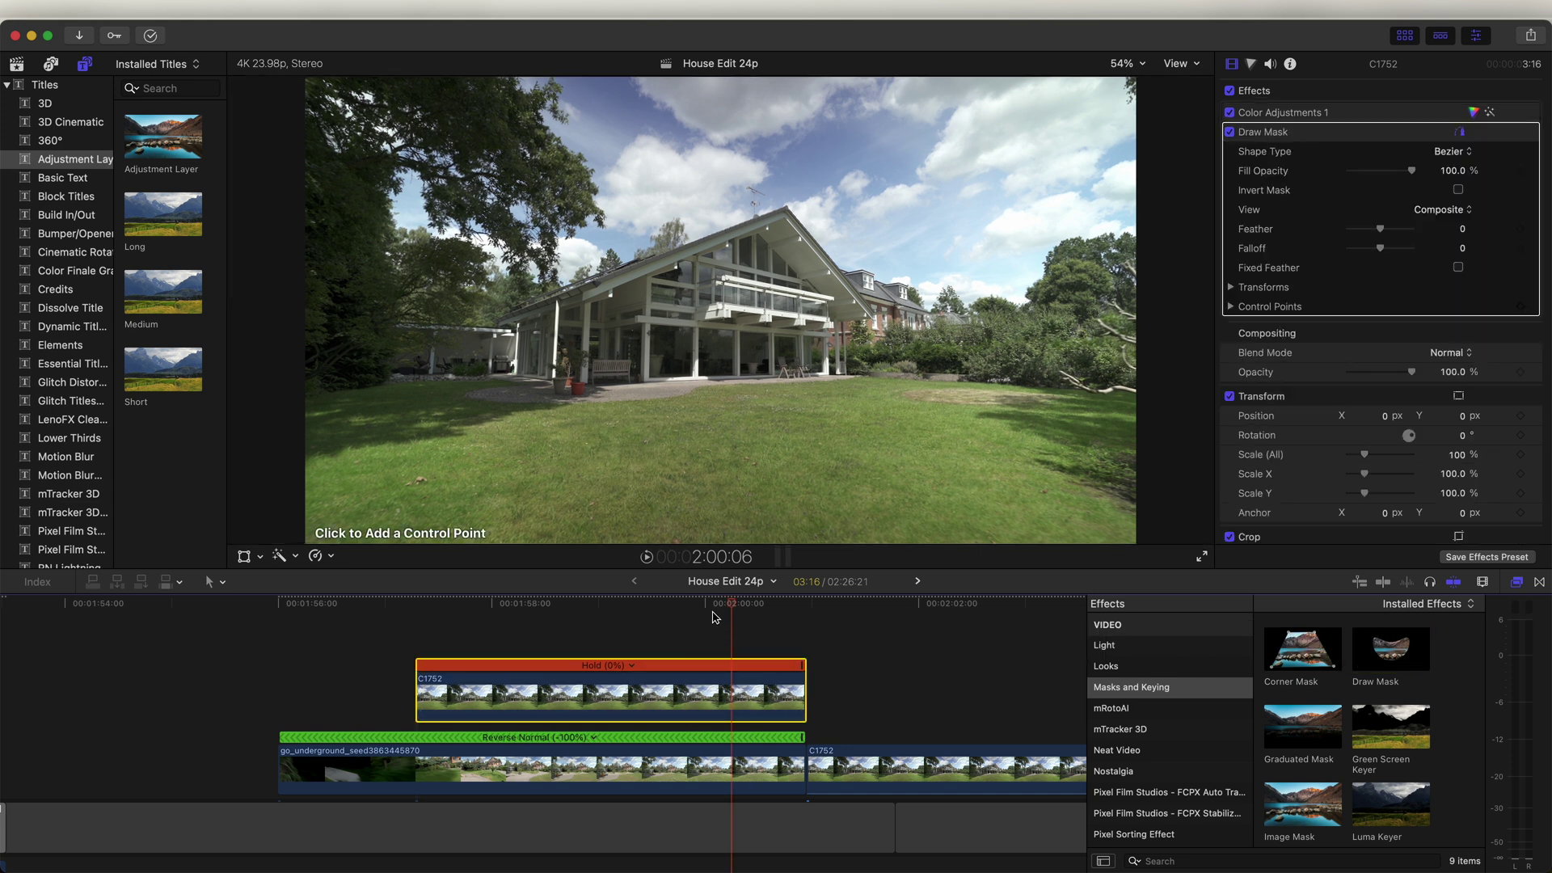
# Trace the mask around the house's walls, roofline, antenna and ground line, closing the shape
pyautogui.press('super+equal')
pyautogui.click(336, 432)
pyautogui.click(339, 332)
pyautogui.click(307, 340)
pyautogui.click(294, 330)
pyautogui.click(336, 312)
pyautogui.click(336, 303)
pyautogui.click(569, 214)
pyautogui.click(596, 208)
pyautogui.click(786, 136)
pyautogui.click(783, 86)
pyautogui.click(787, 136)
pyautogui.click(843, 116)
pyautogui.click(888, 166)
pyautogui.click(1007, 312)
pyautogui.click(953, 332)
pyautogui.click(958, 429)
pyautogui.click(894, 430)
pyautogui.click(746, 438)
pyautogui.click(576, 444)
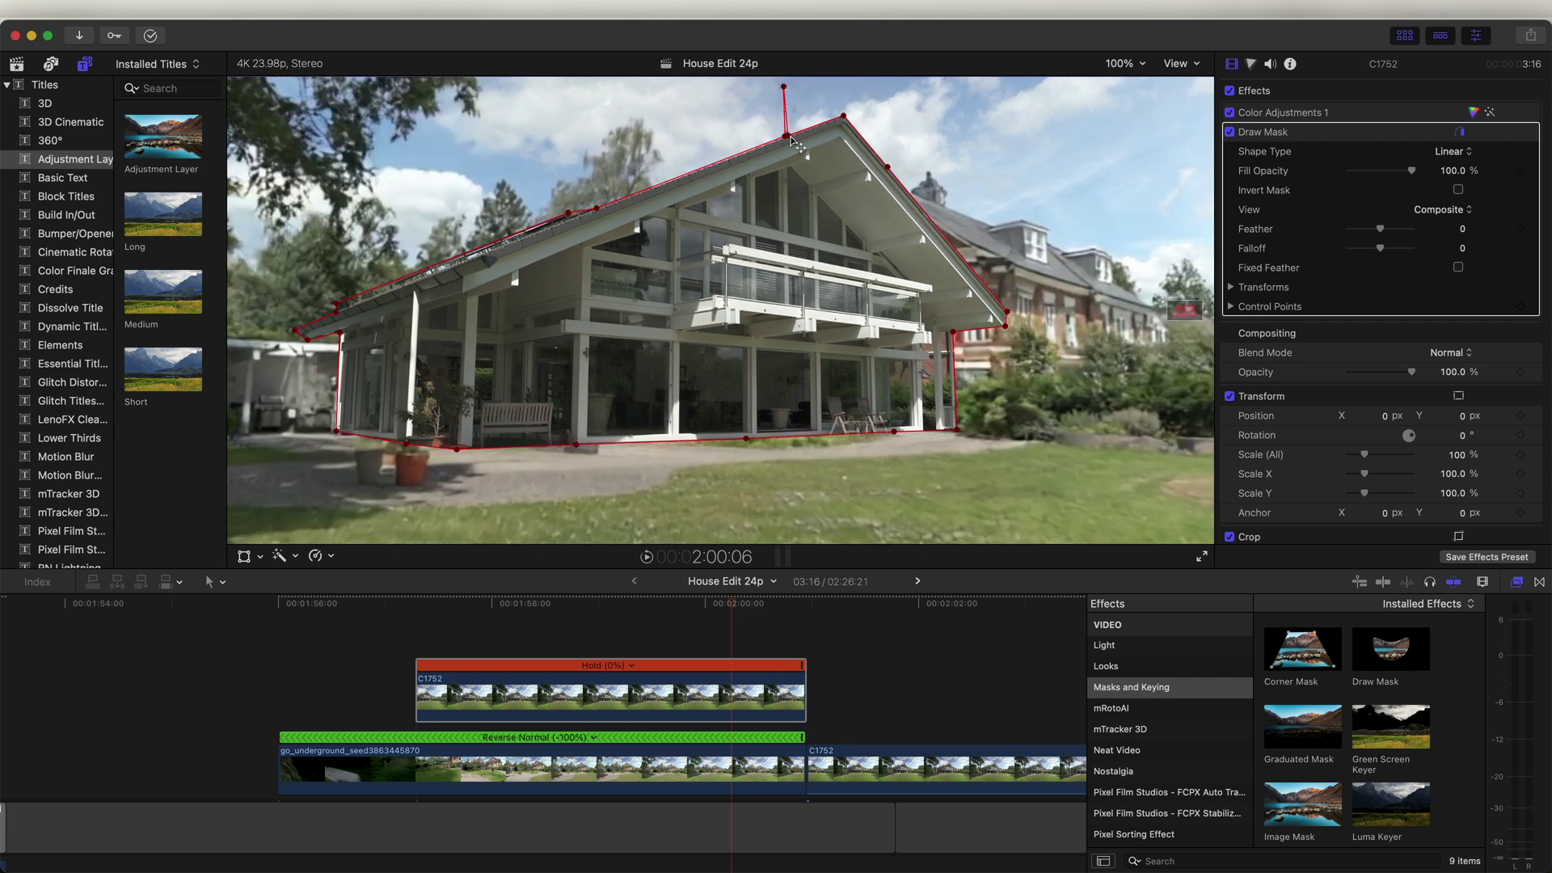
pyautogui.click(336, 430)
pyautogui.hotkey('shift', 'z')
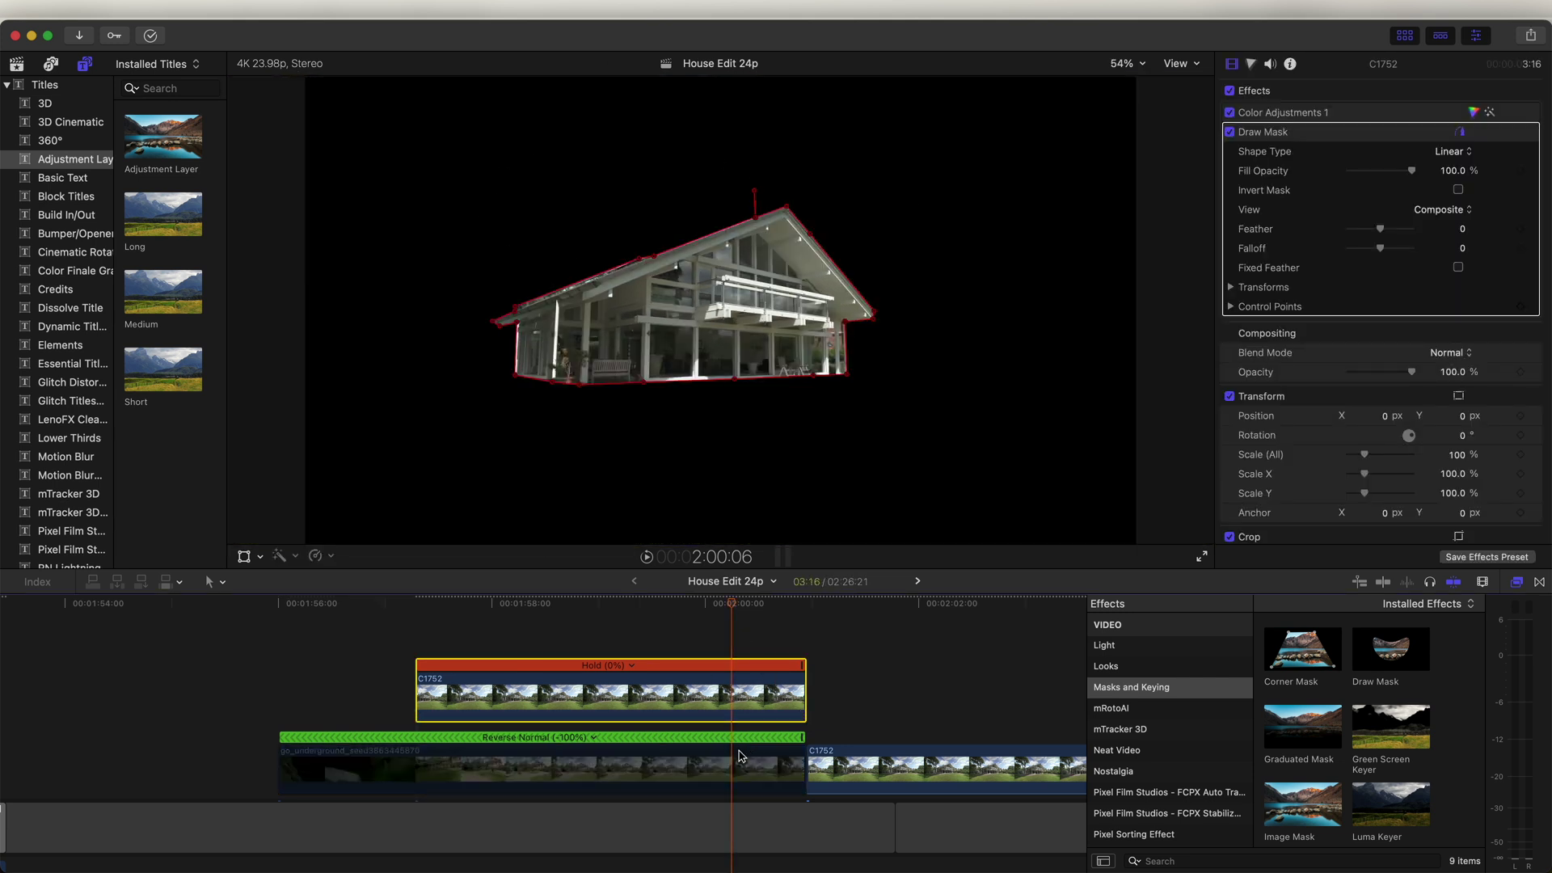
pyautogui.click(735, 761)
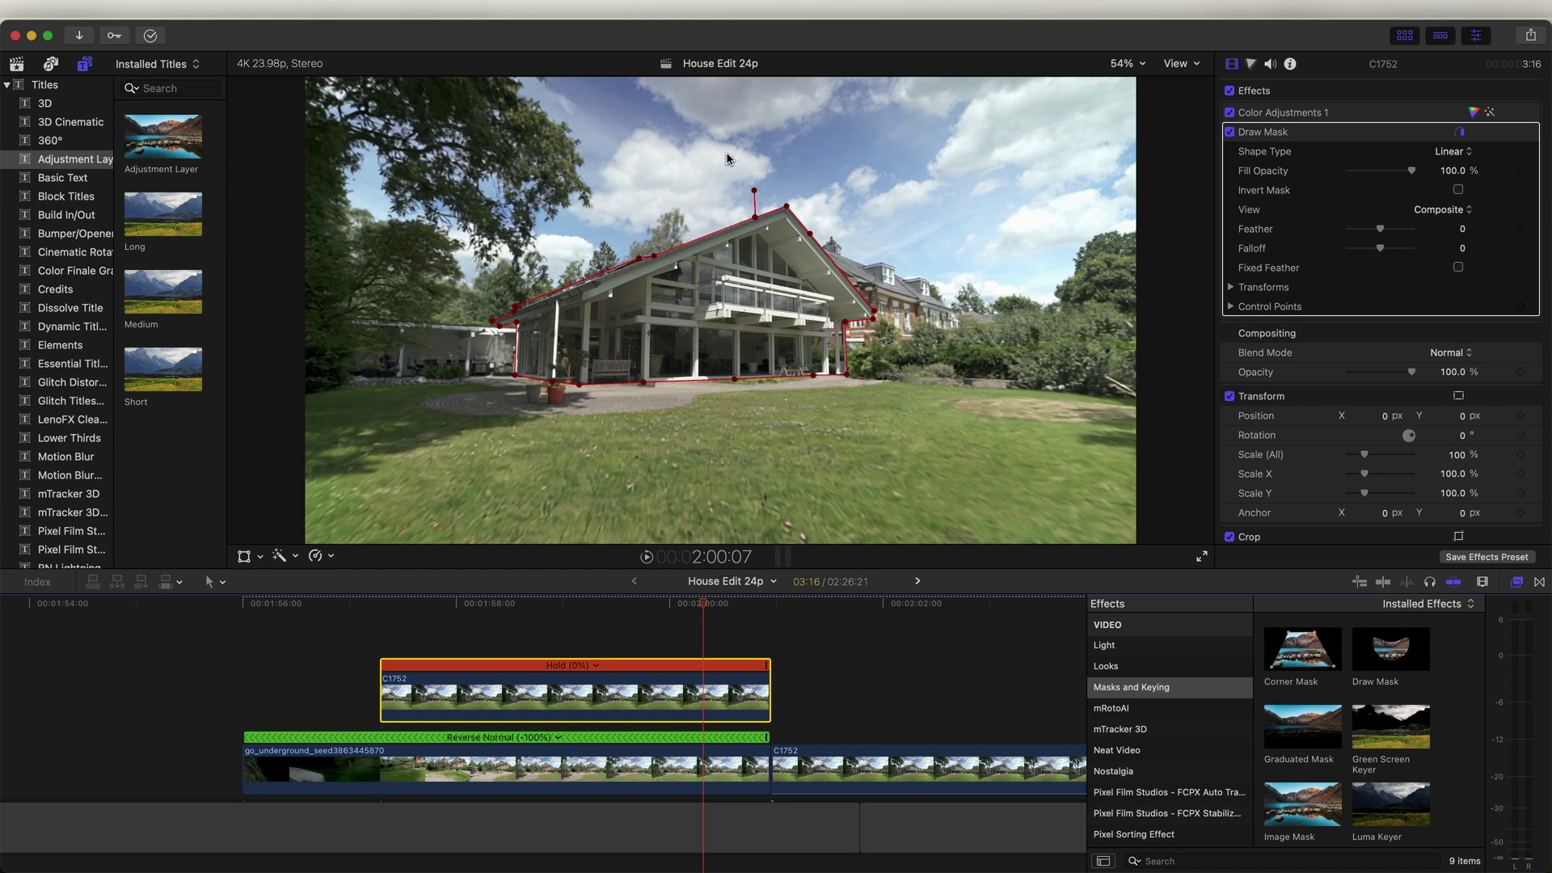
# Set a Ken Burns move with an enlarged, lowered start frame so the house rises
pyautogui.click(241, 553)
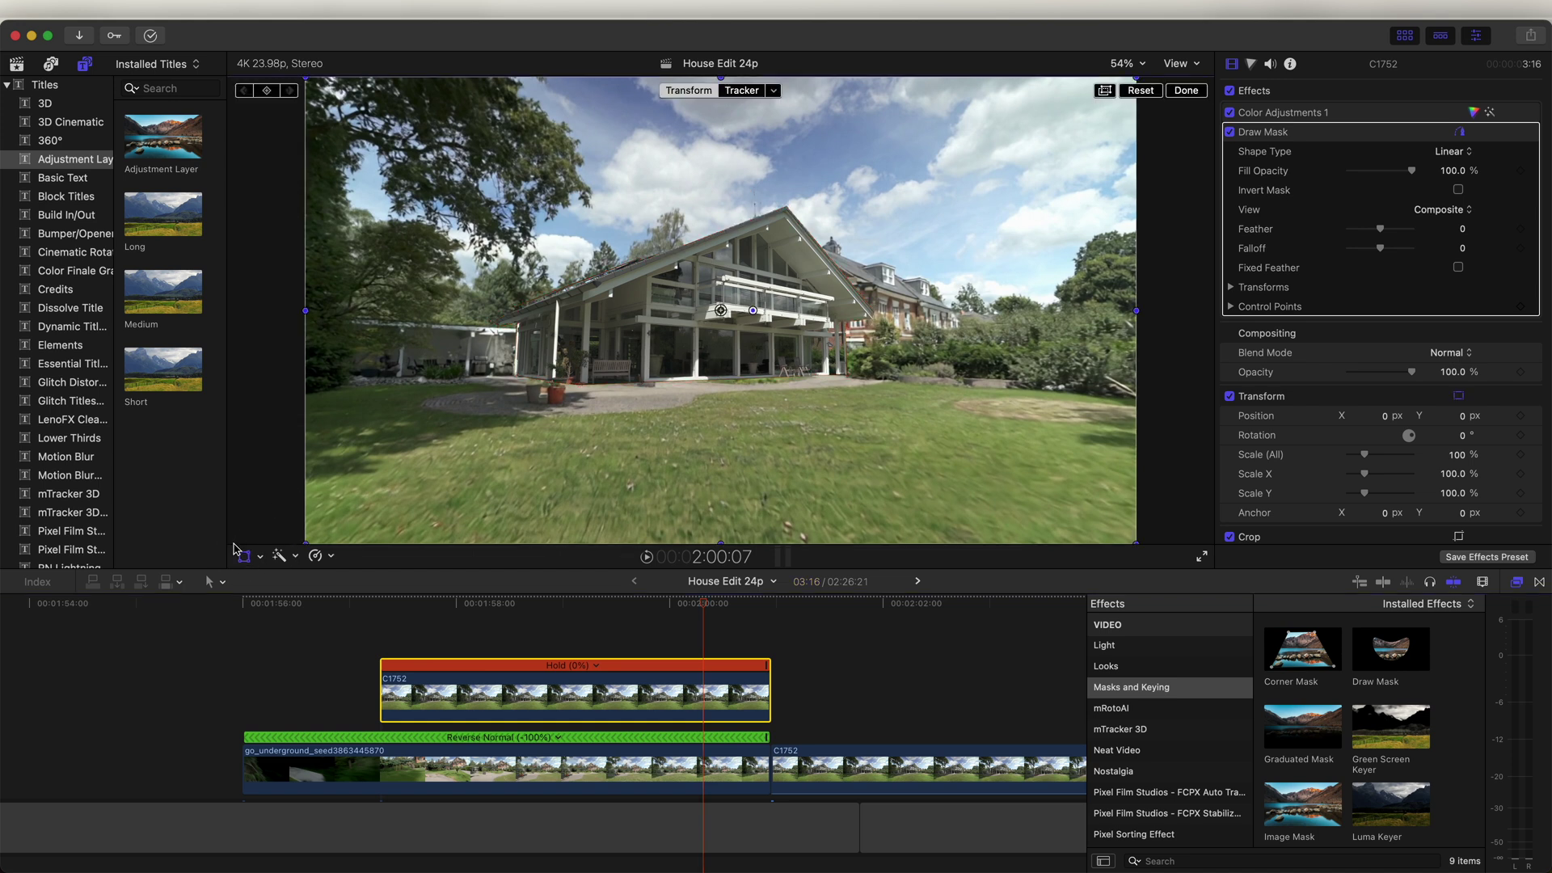
pyautogui.click(260, 557)
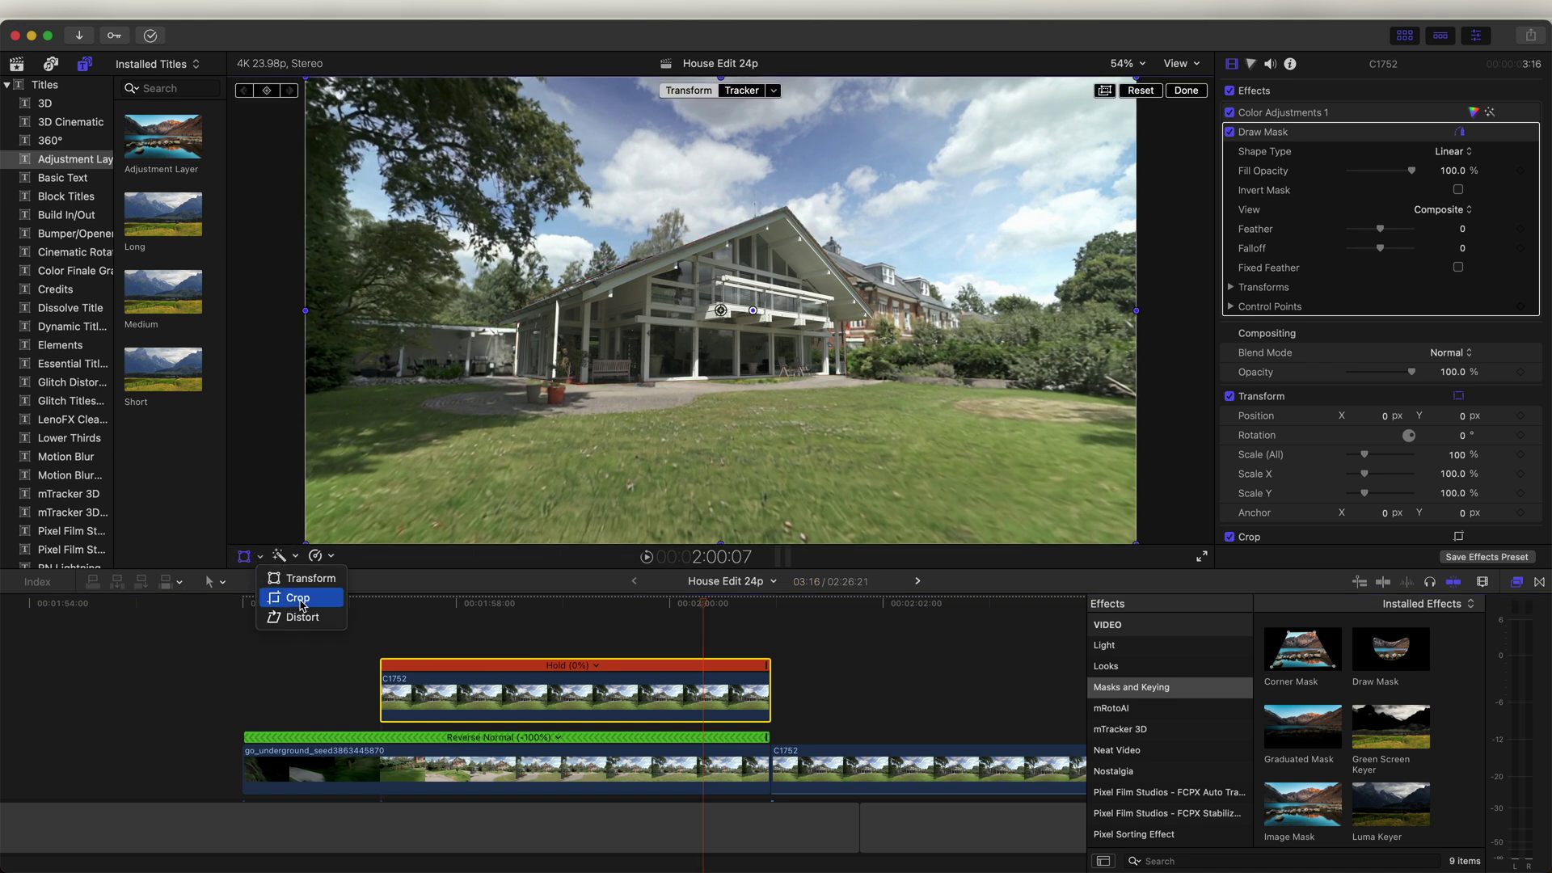
pyautogui.click(298, 598)
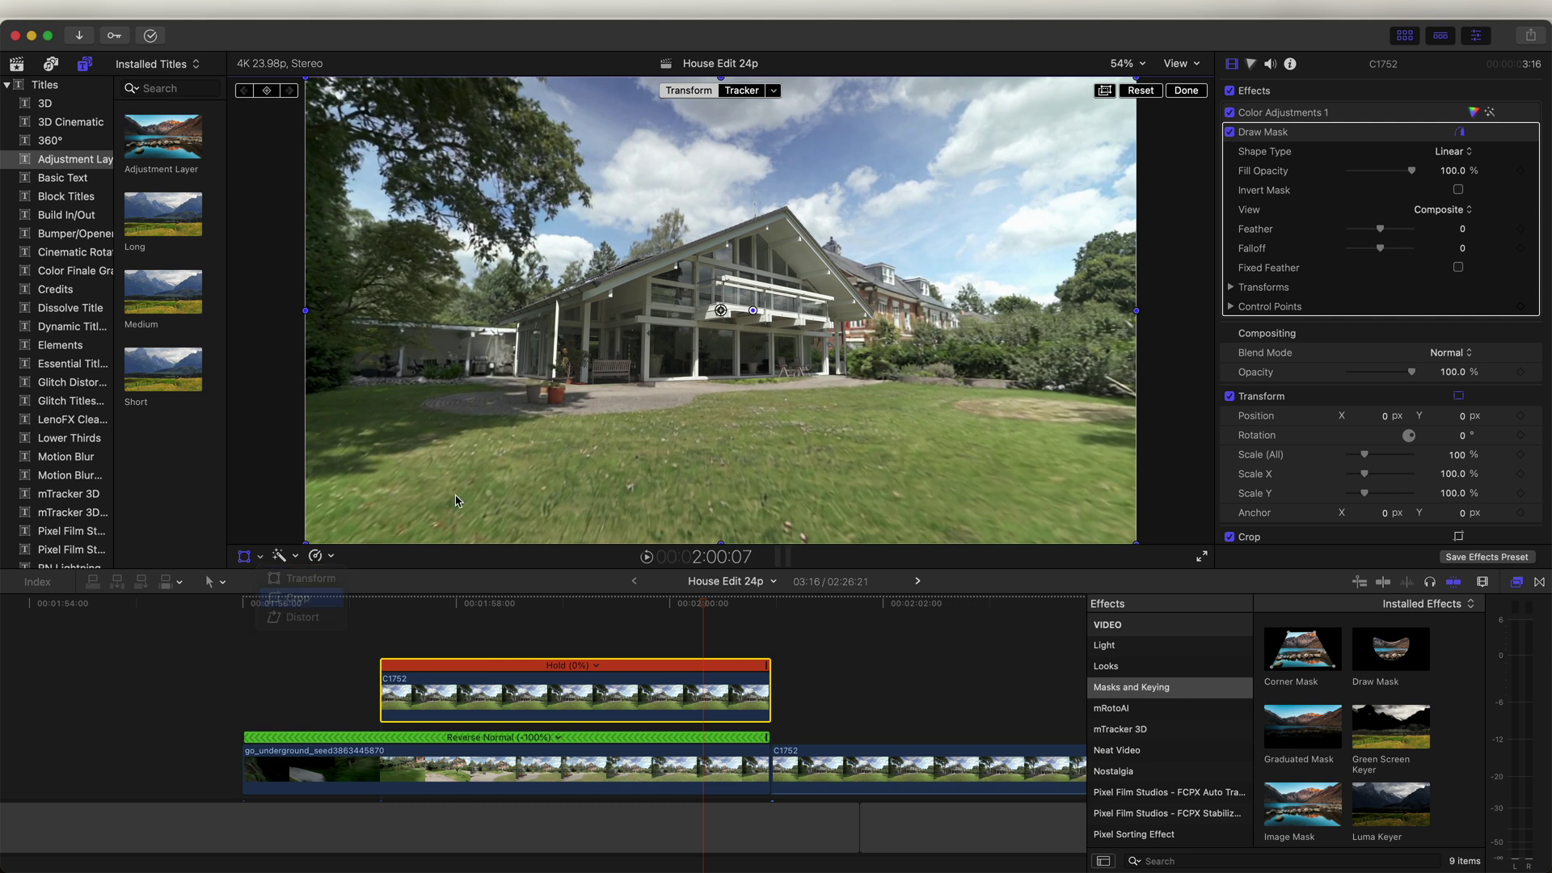
pyautogui.click(753, 525)
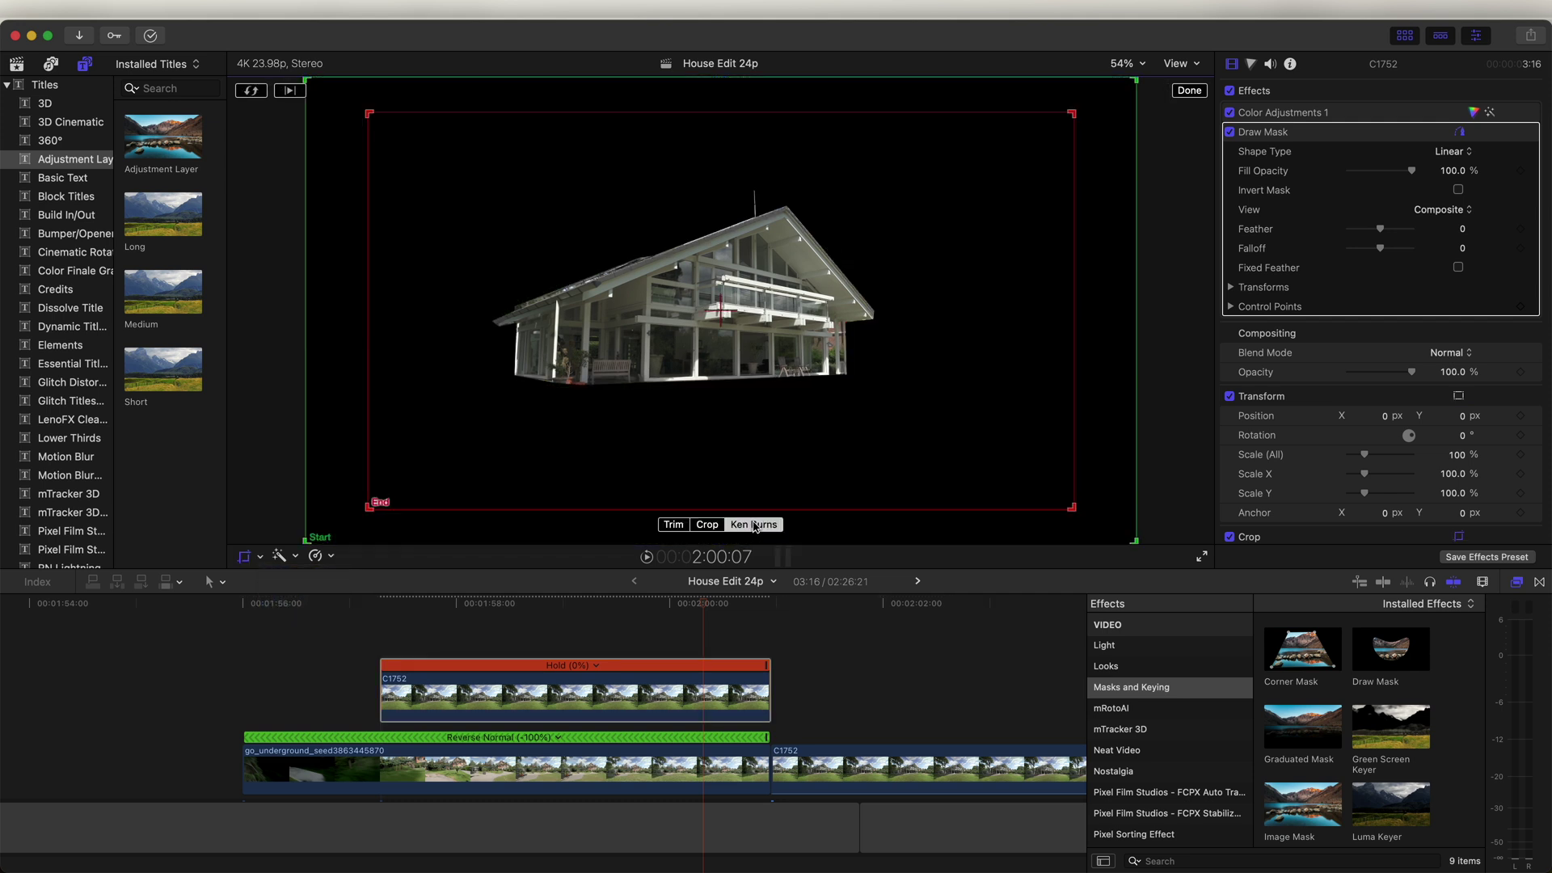
pyautogui.moveTo(1073, 114); pyautogui.dragTo(1135, 79)
pyautogui.moveTo(967, 362); pyautogui.dragTo(963, 633)
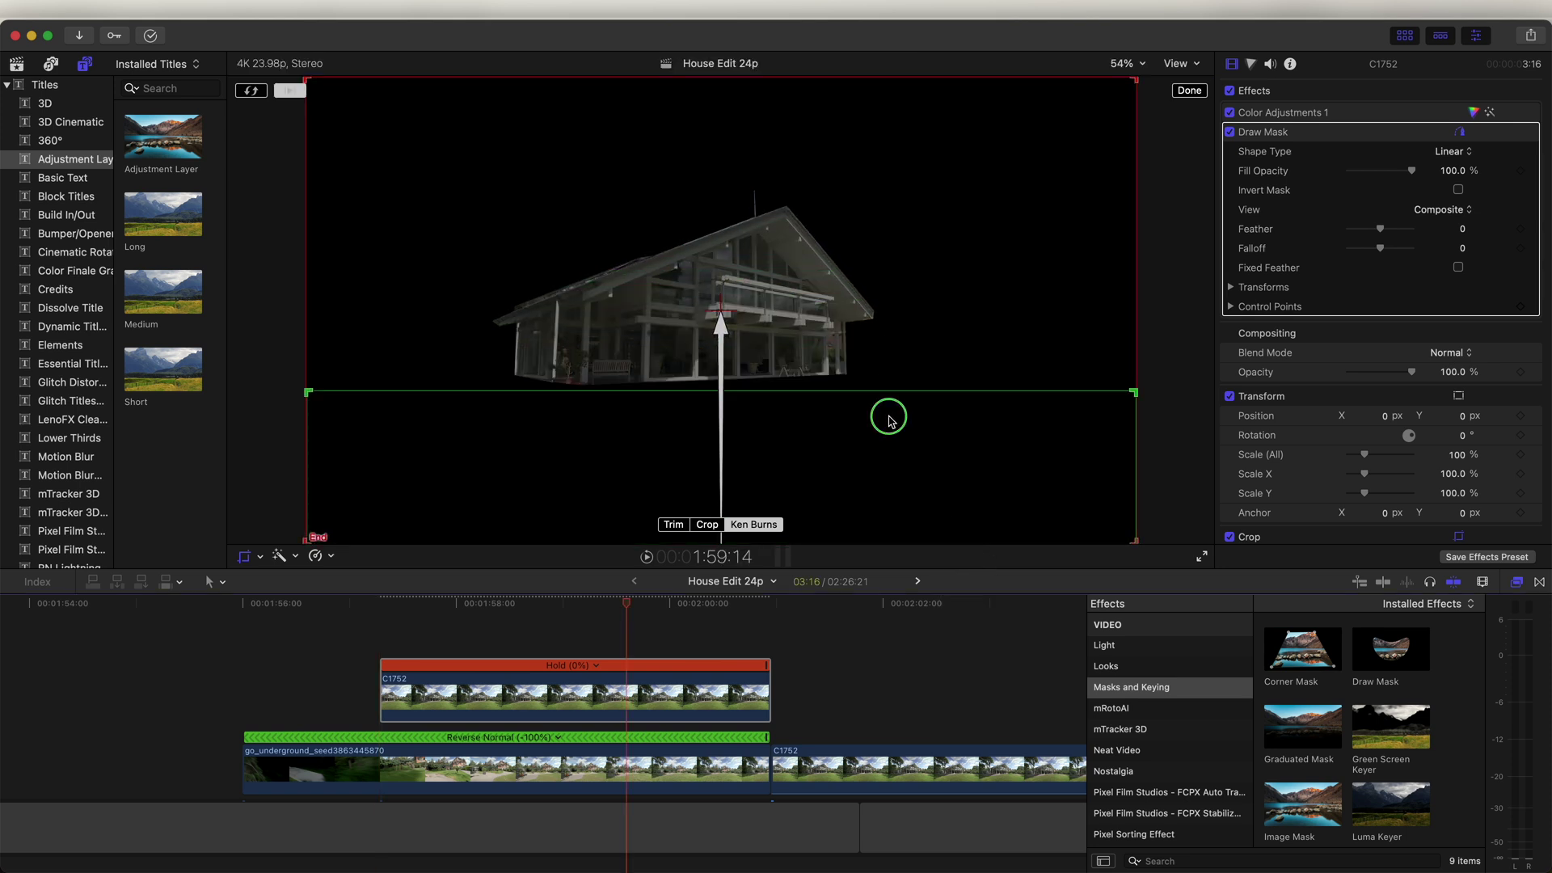
pyautogui.rightClick(890, 421)
pyautogui.click(1190, 92)
pyautogui.click(1189, 91)
# Trim the masked house clip to start later and scrub to review the rise
pyautogui.moveTo(381, 691); pyautogui.dragTo(674, 691)
pyautogui.click(758, 608)
pyautogui.moveTo(758, 610); pyautogui.dragTo(593, 613)
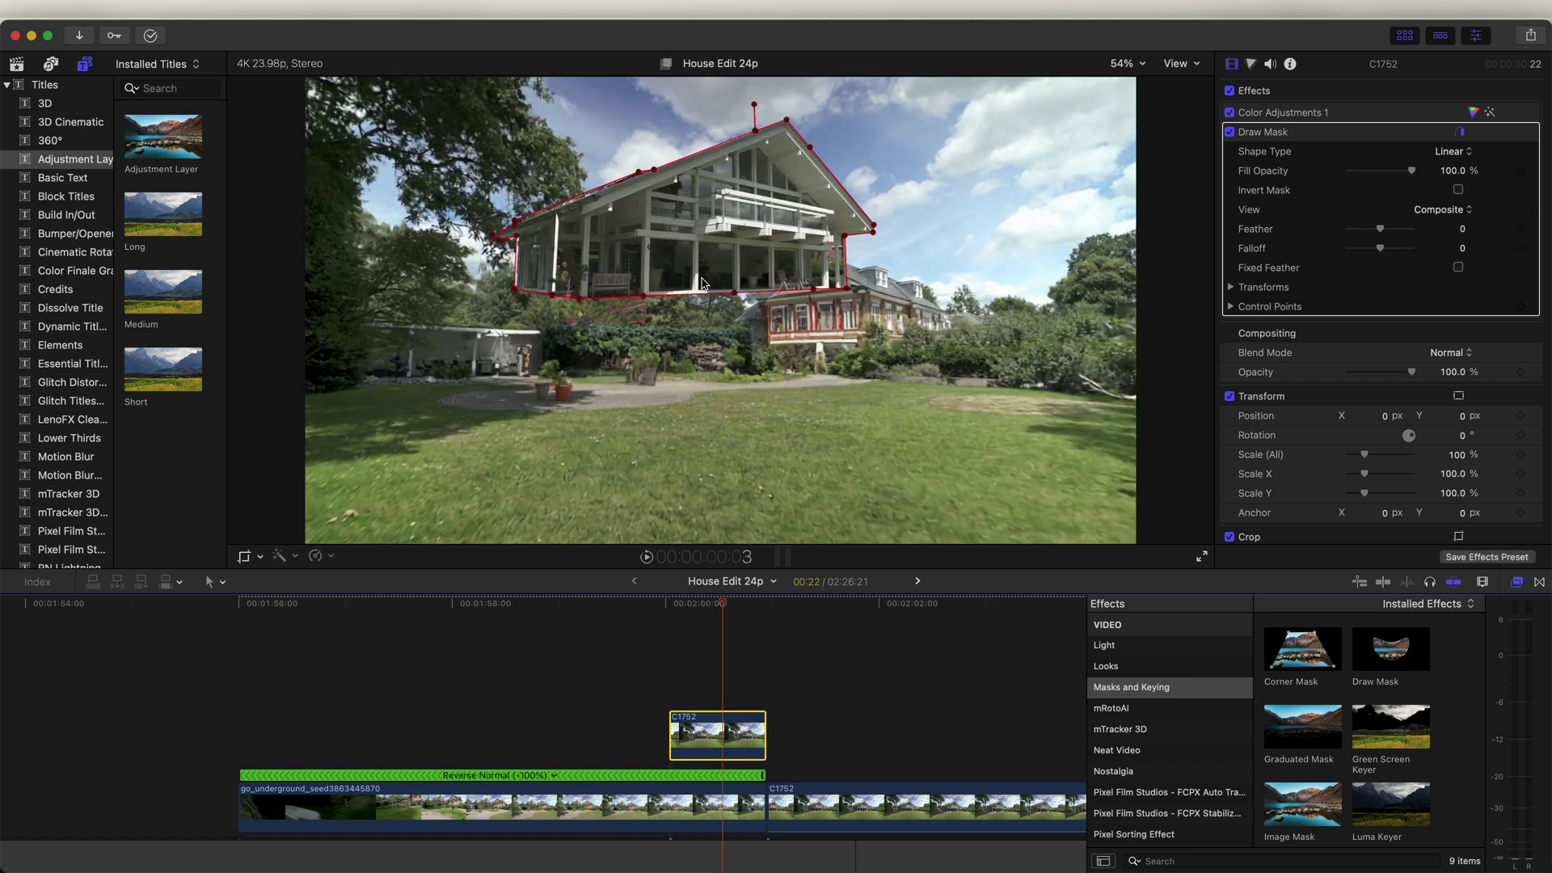
# Add a second Draw Mask to the house clip, drawn around the glass ground floor
pyautogui.moveTo(1389, 658)
pyautogui.mouseDown()
pyautogui.moveTo(1317, 626)
pyautogui.moveTo(731, 703)
pyautogui.moveTo(724, 743)
pyautogui.mouseUp()
pyautogui.click(515, 238)
pyautogui.click(555, 233)
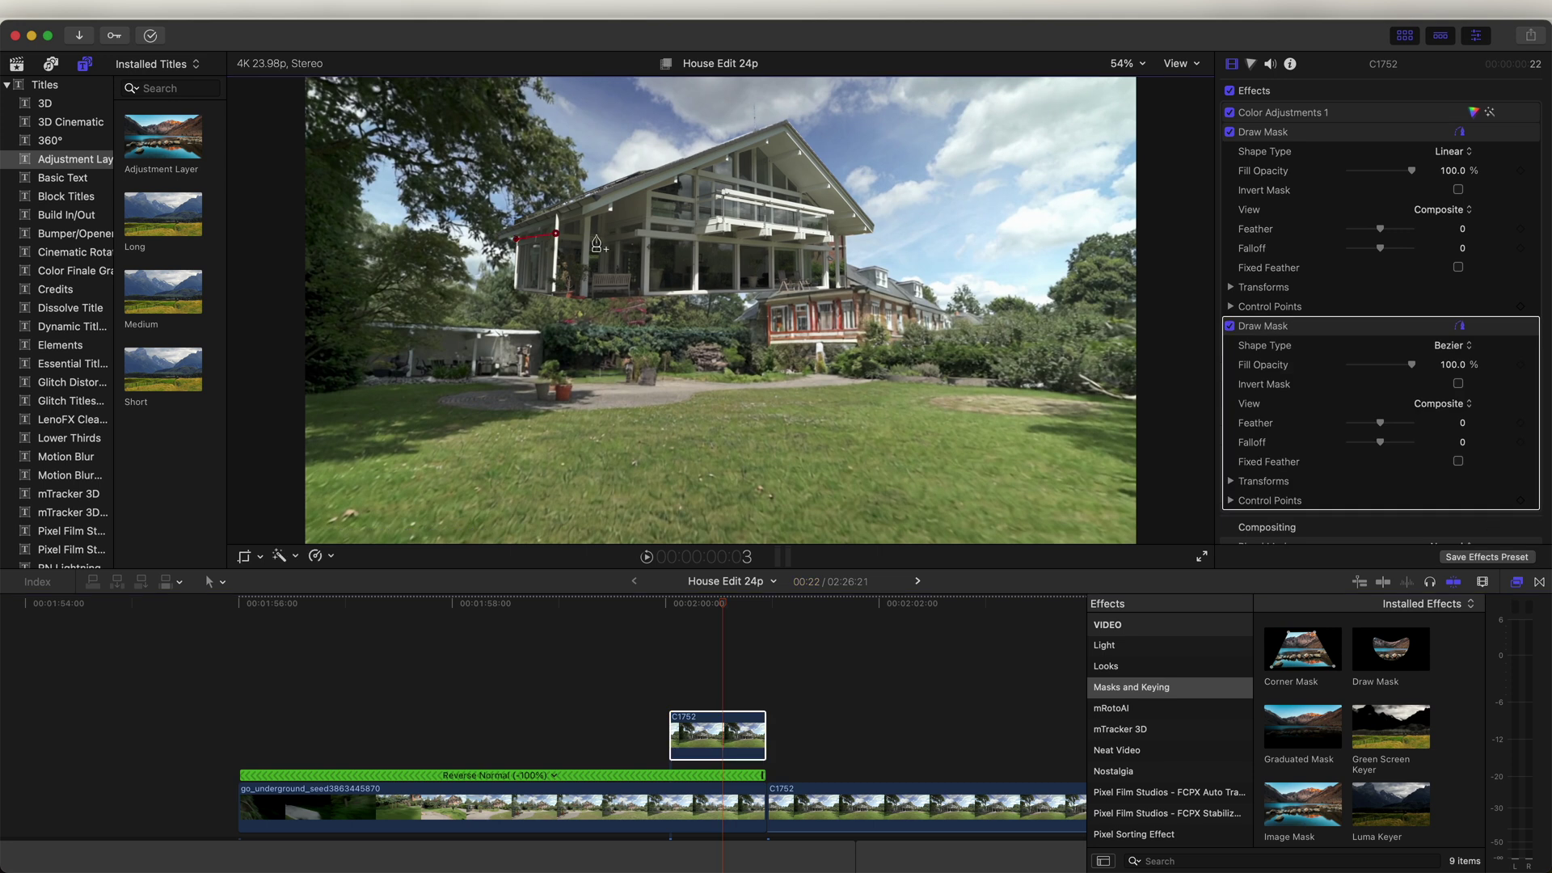
pyautogui.click(500, 296)
pyautogui.click(516, 239)
# Duplicate the house clip with the second mask inverted, and extend the lower clip to start earlier
pyautogui.moveTo(724, 736); pyautogui.dragTo(728, 676)
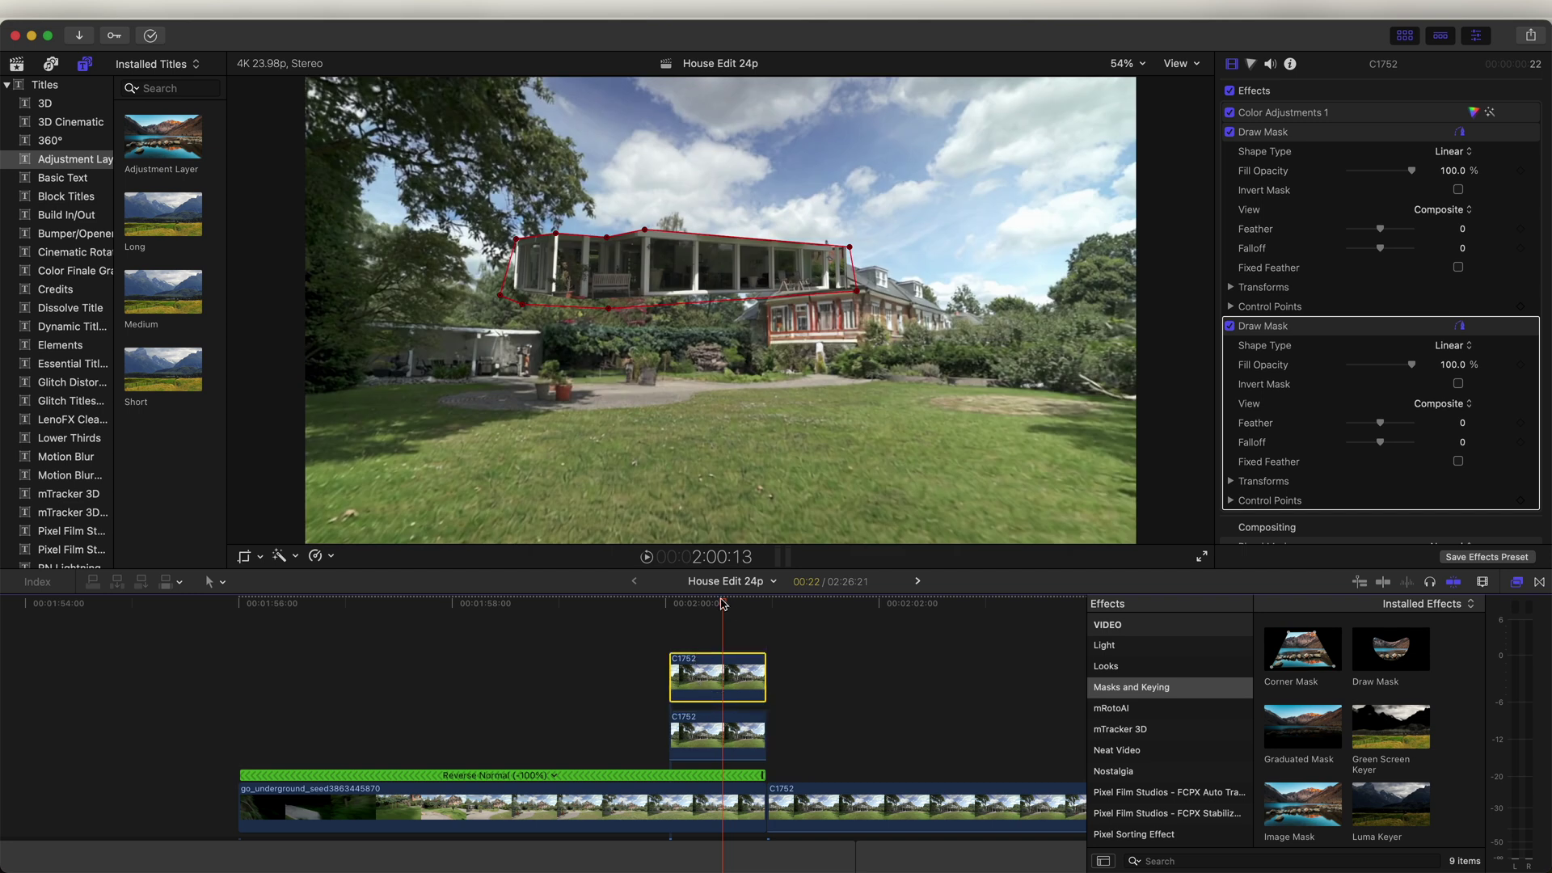
pyautogui.click(1459, 383)
pyautogui.click(726, 732)
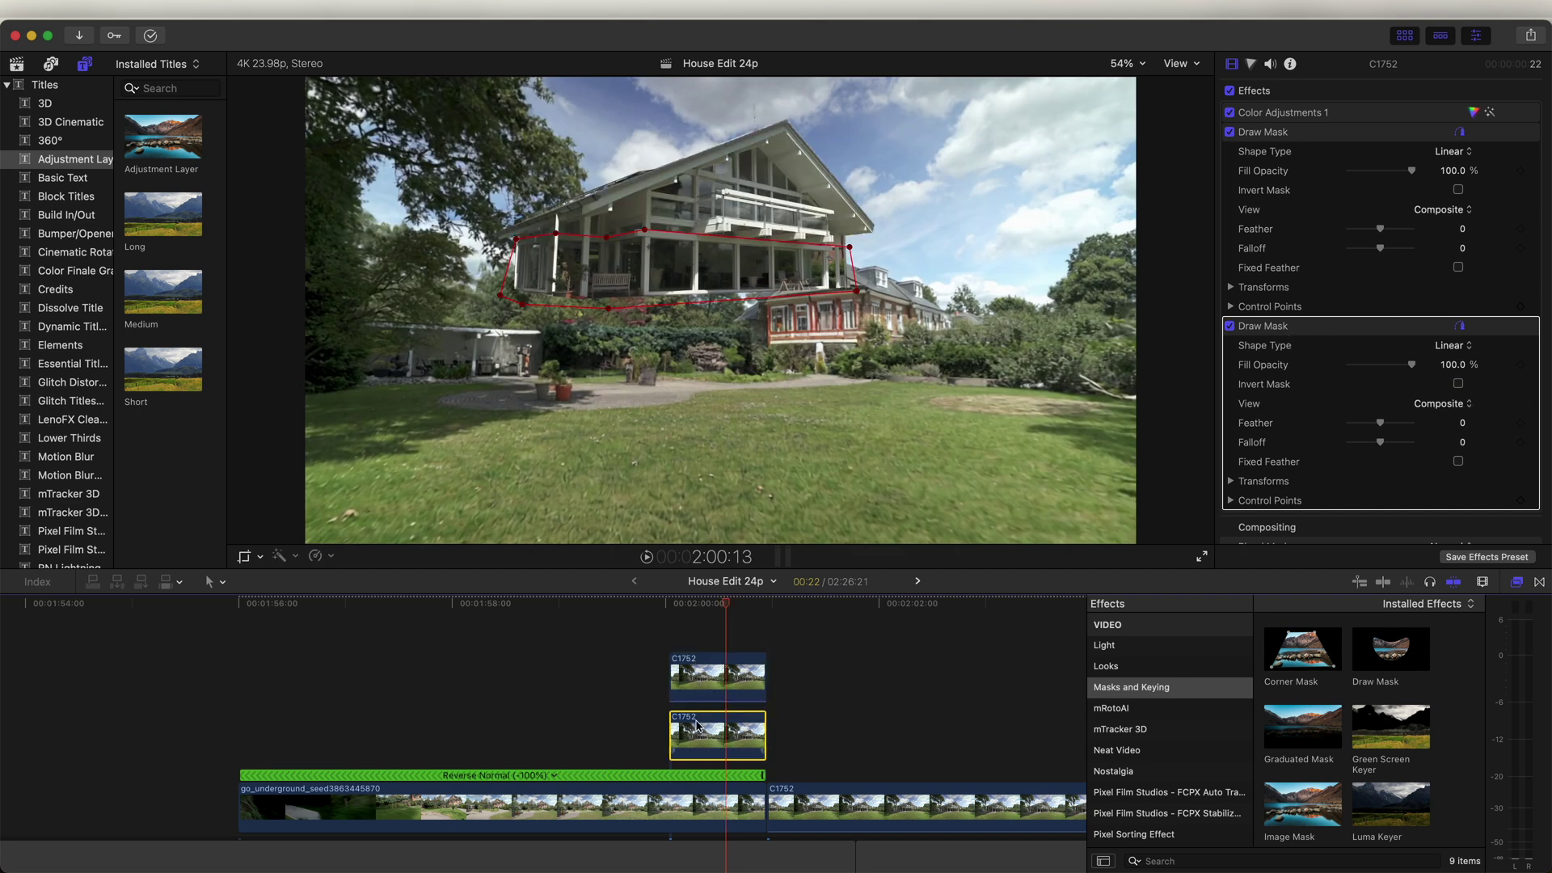
pyautogui.moveTo(674, 737); pyautogui.dragTo(646, 737)
# Blade the lower house clip at 2:00:15 and select its right piece
pyautogui.moveTo(742, 612); pyautogui.dragTo(735, 613)
pyautogui.click(734, 733)
pyautogui.press('b')
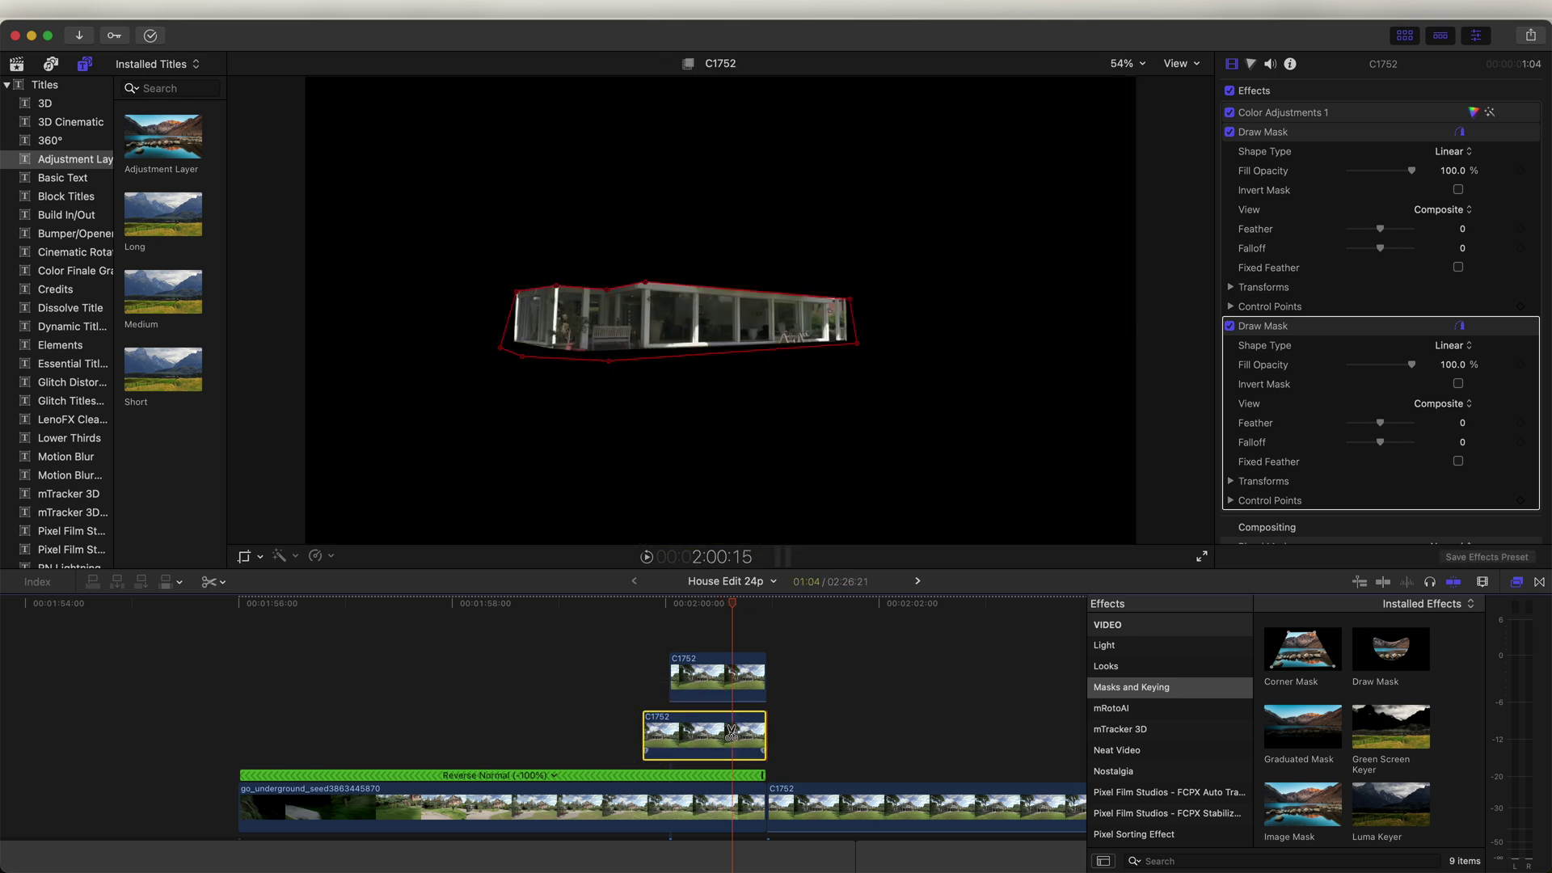
pyautogui.click(734, 731)
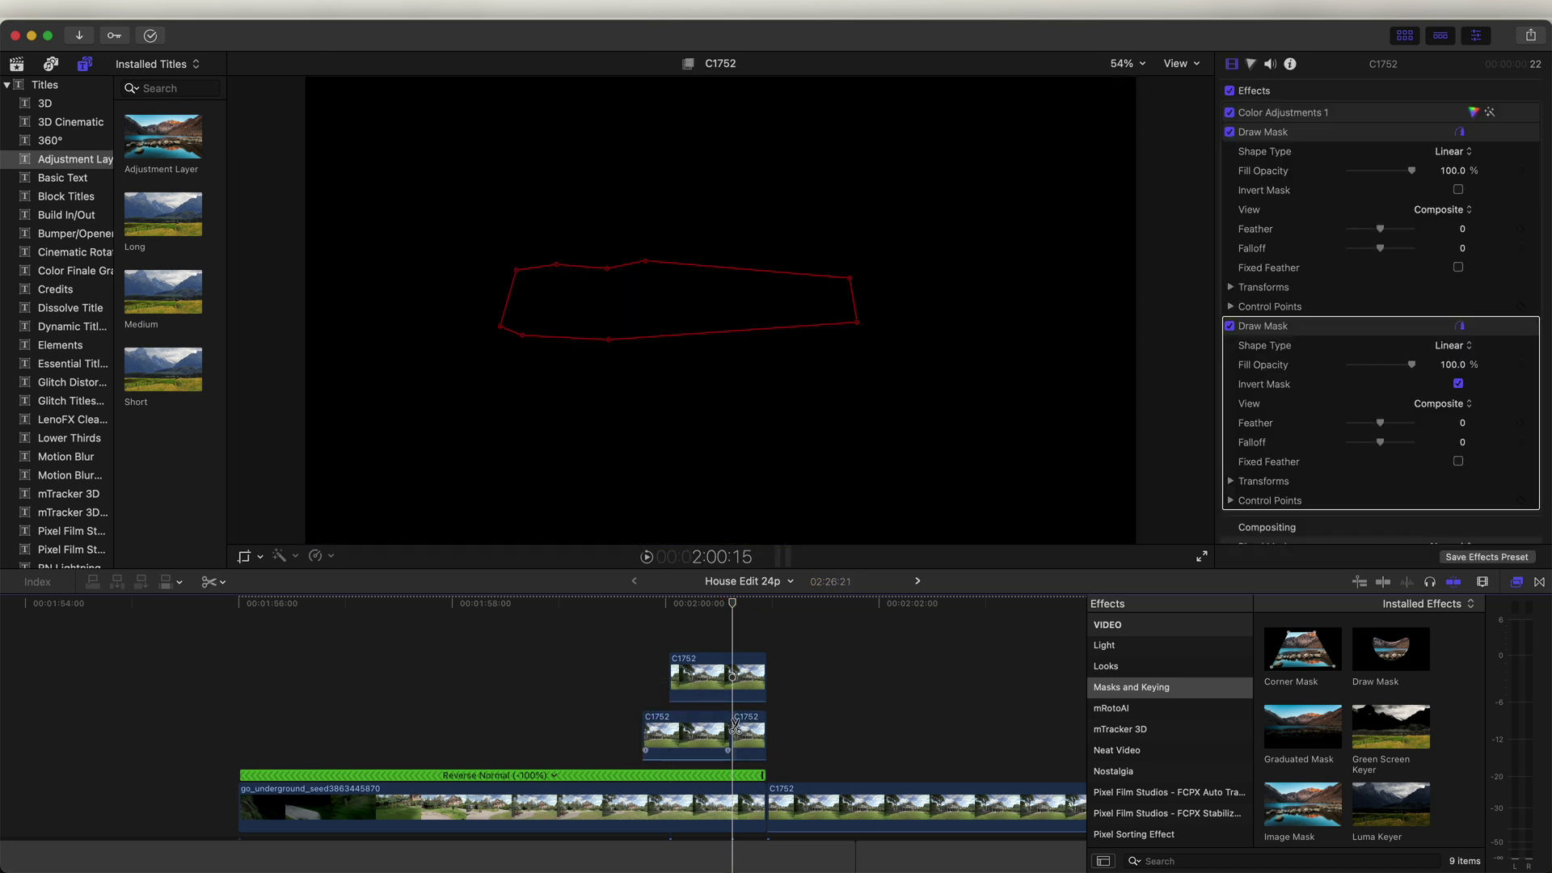
pyautogui.press('a')
pyautogui.click(746, 731)
# Scrub to preview the lifted storey, then select all three house clips
pyautogui.moveTo(733, 605); pyautogui.dragTo(747, 606)
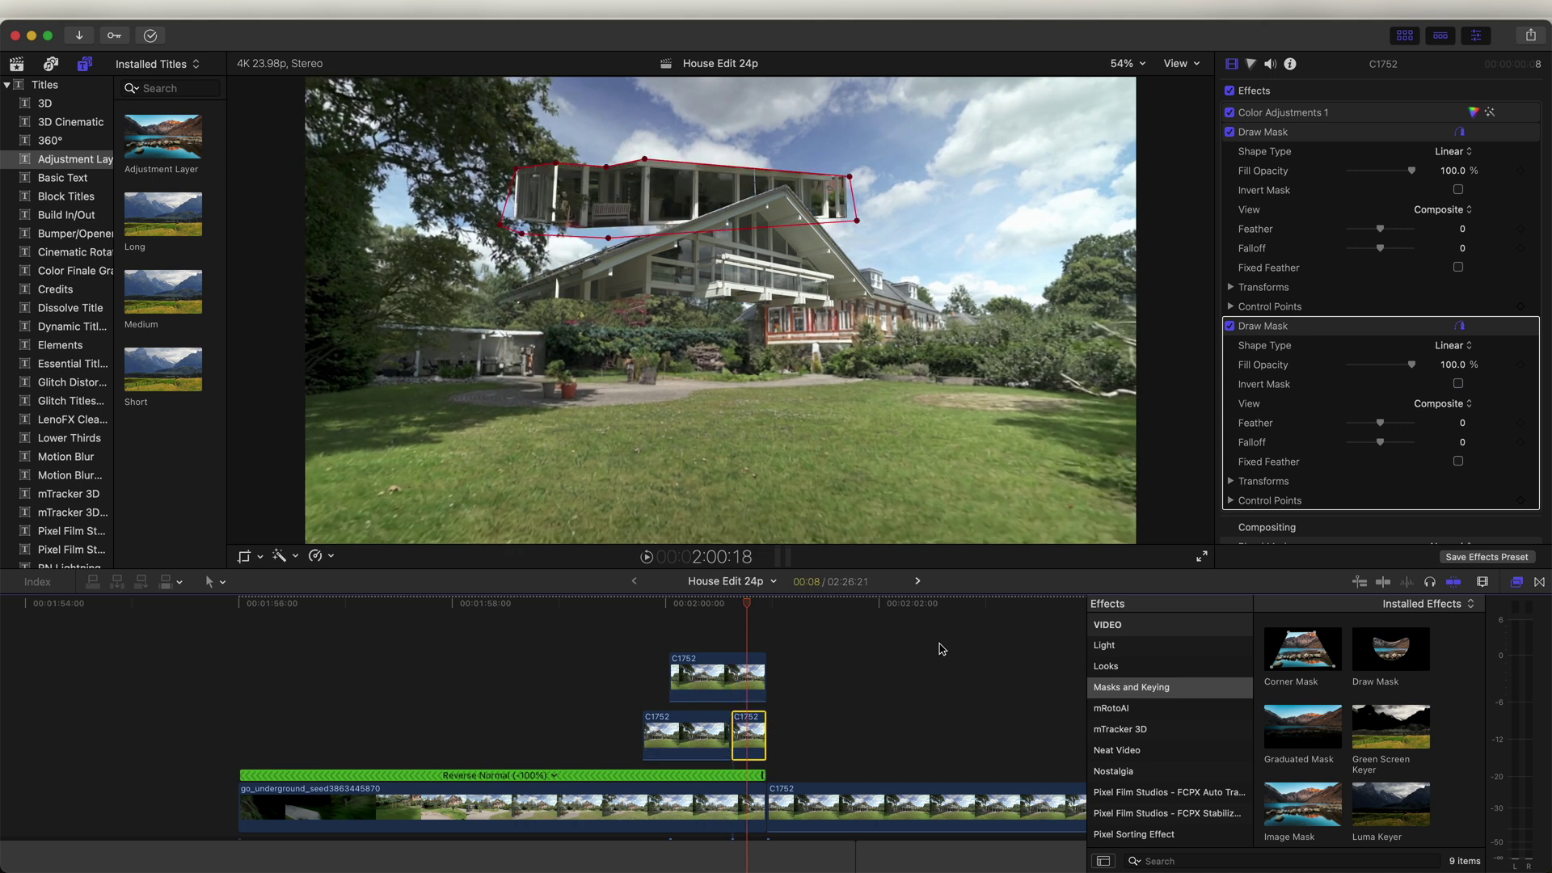
pyautogui.scroll(-10, 1382, 408)
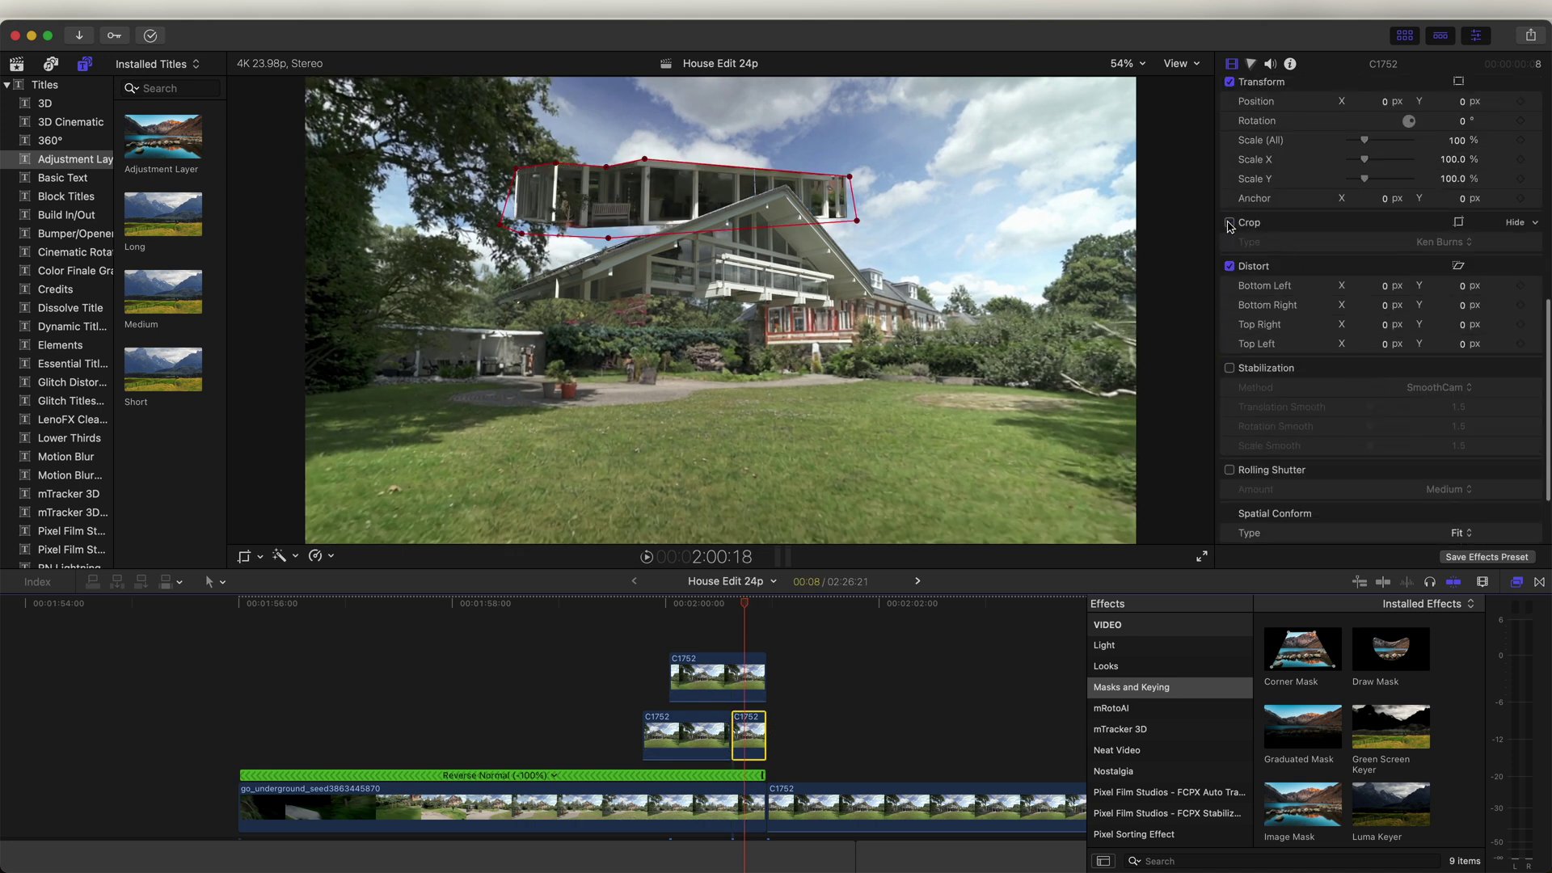
pyautogui.moveTo(728, 604)
pyautogui.mouseDown()
pyautogui.moveTo(679, 610)
pyautogui.moveTo(732, 609)
pyautogui.mouseUp()
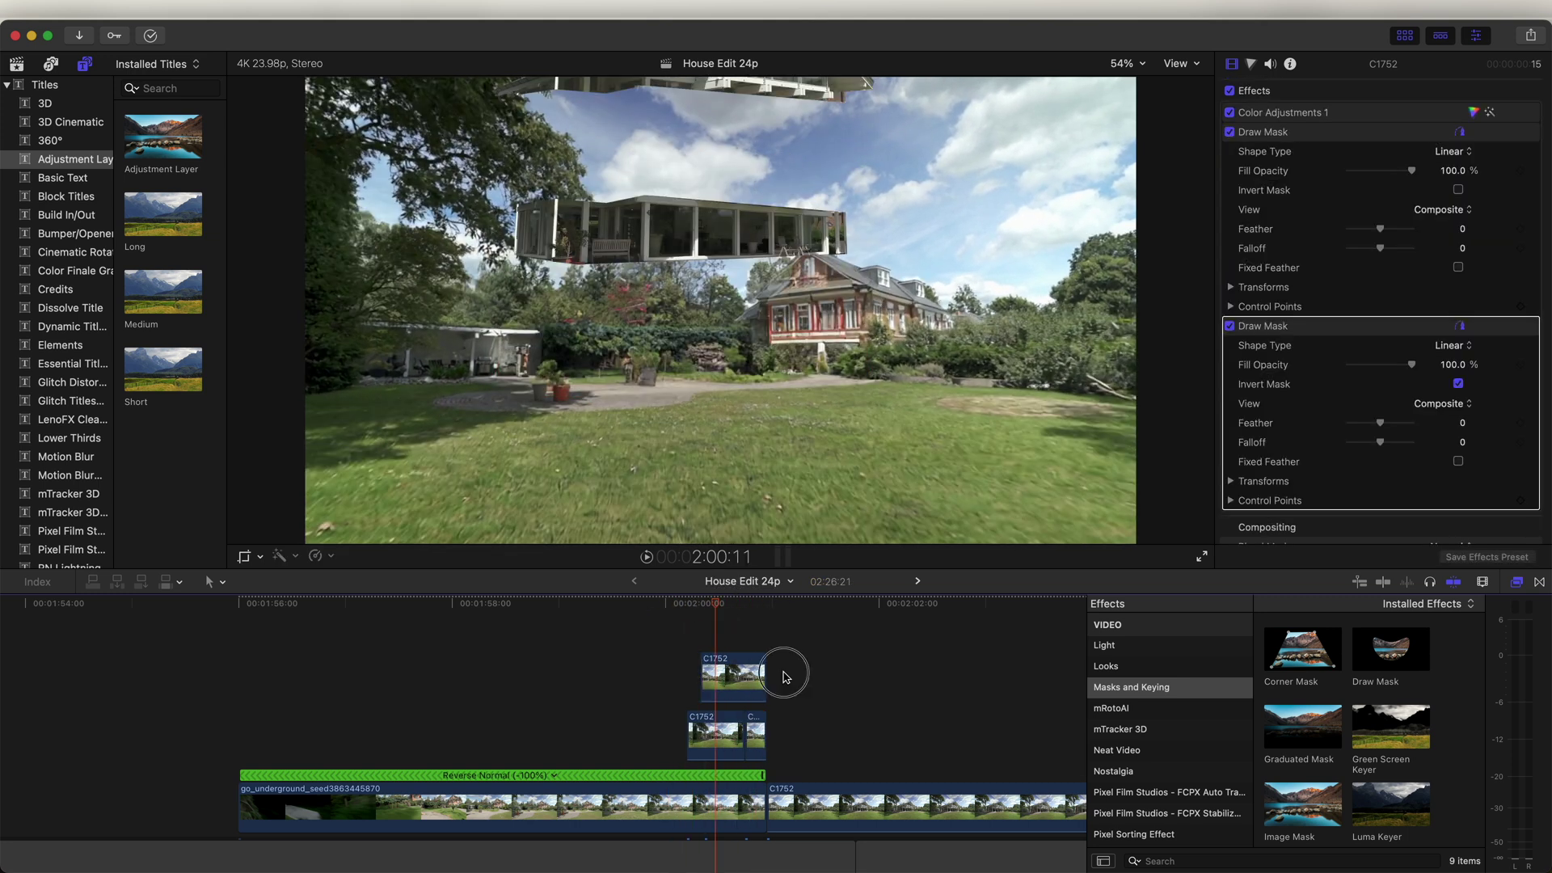
pyautogui.moveTo(785, 674); pyautogui.dragTo(692, 736)
# Nest the three C1752 clips into a compound clip and lay the Short adjustment layer above it
pyautogui.rightClick(726, 665)
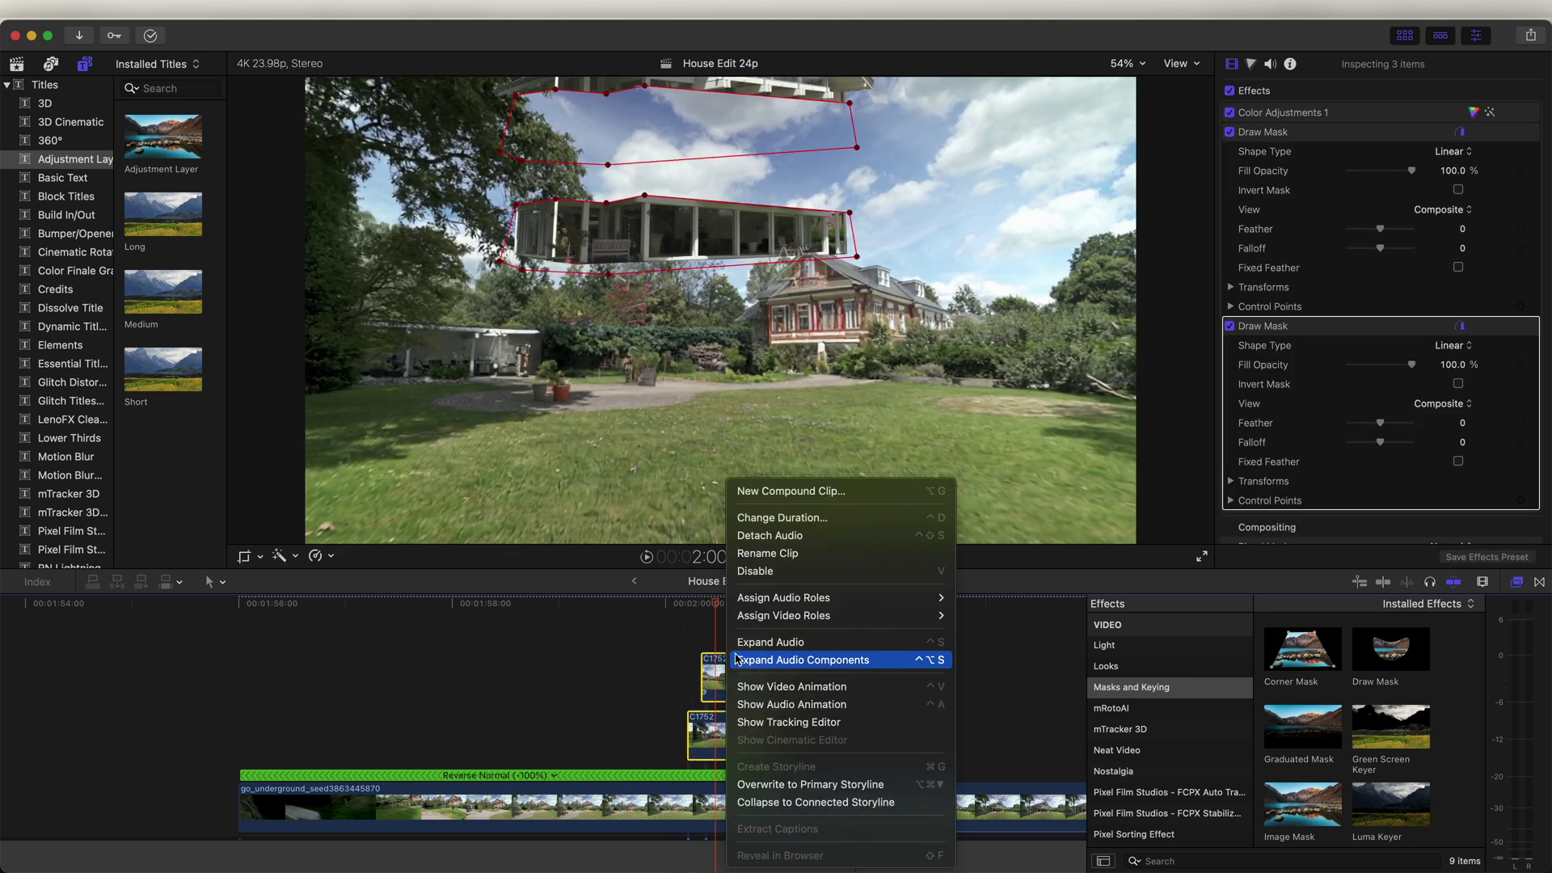
pyautogui.click(769, 495)
pyautogui.click(1012, 481)
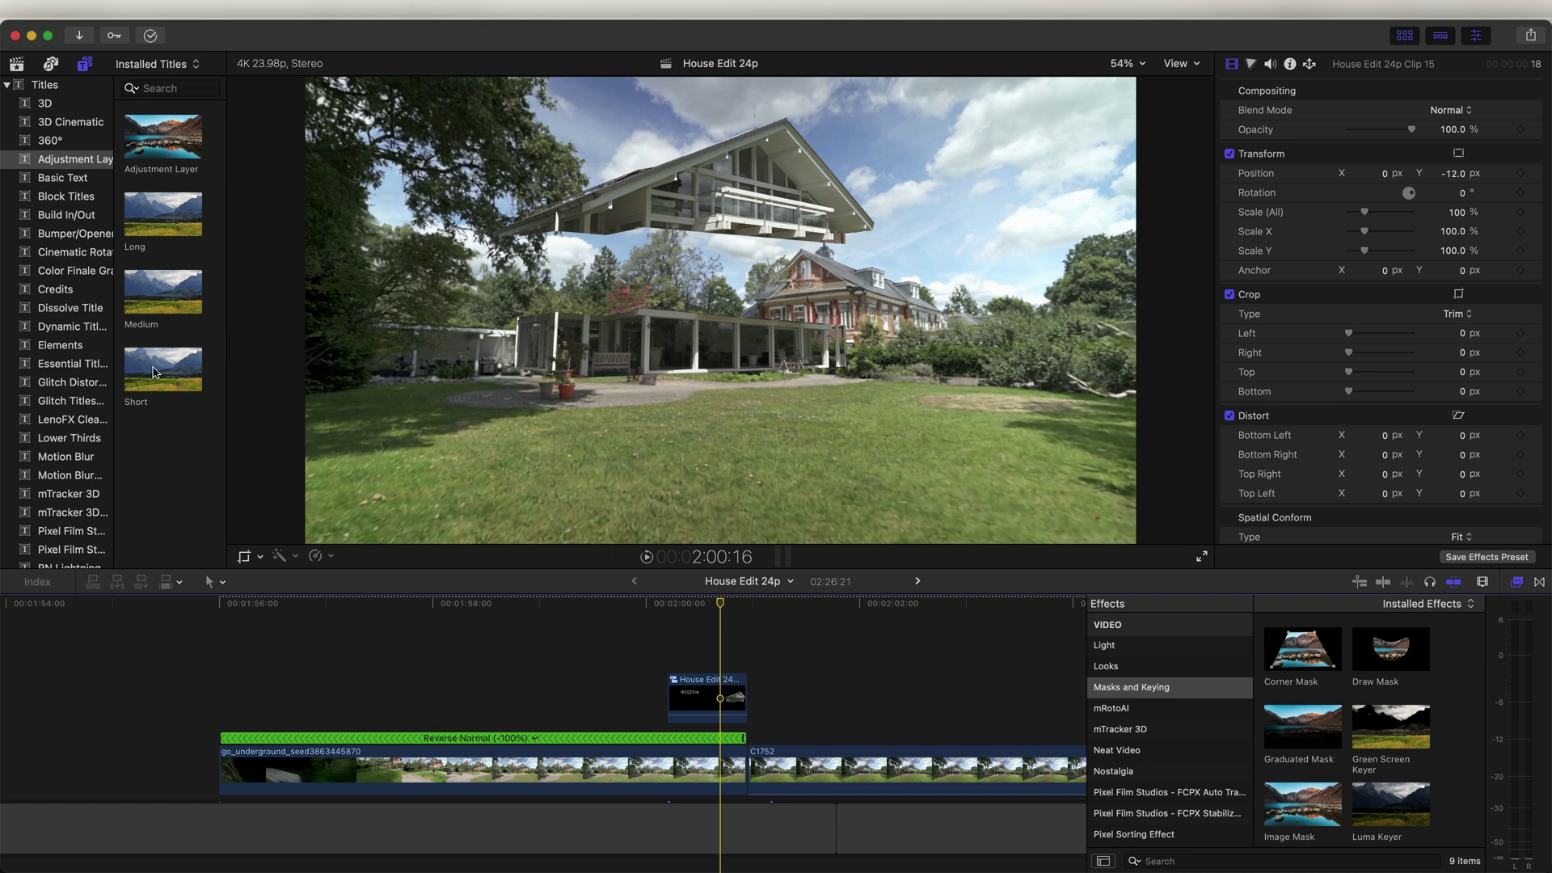
pyautogui.click(80, 164)
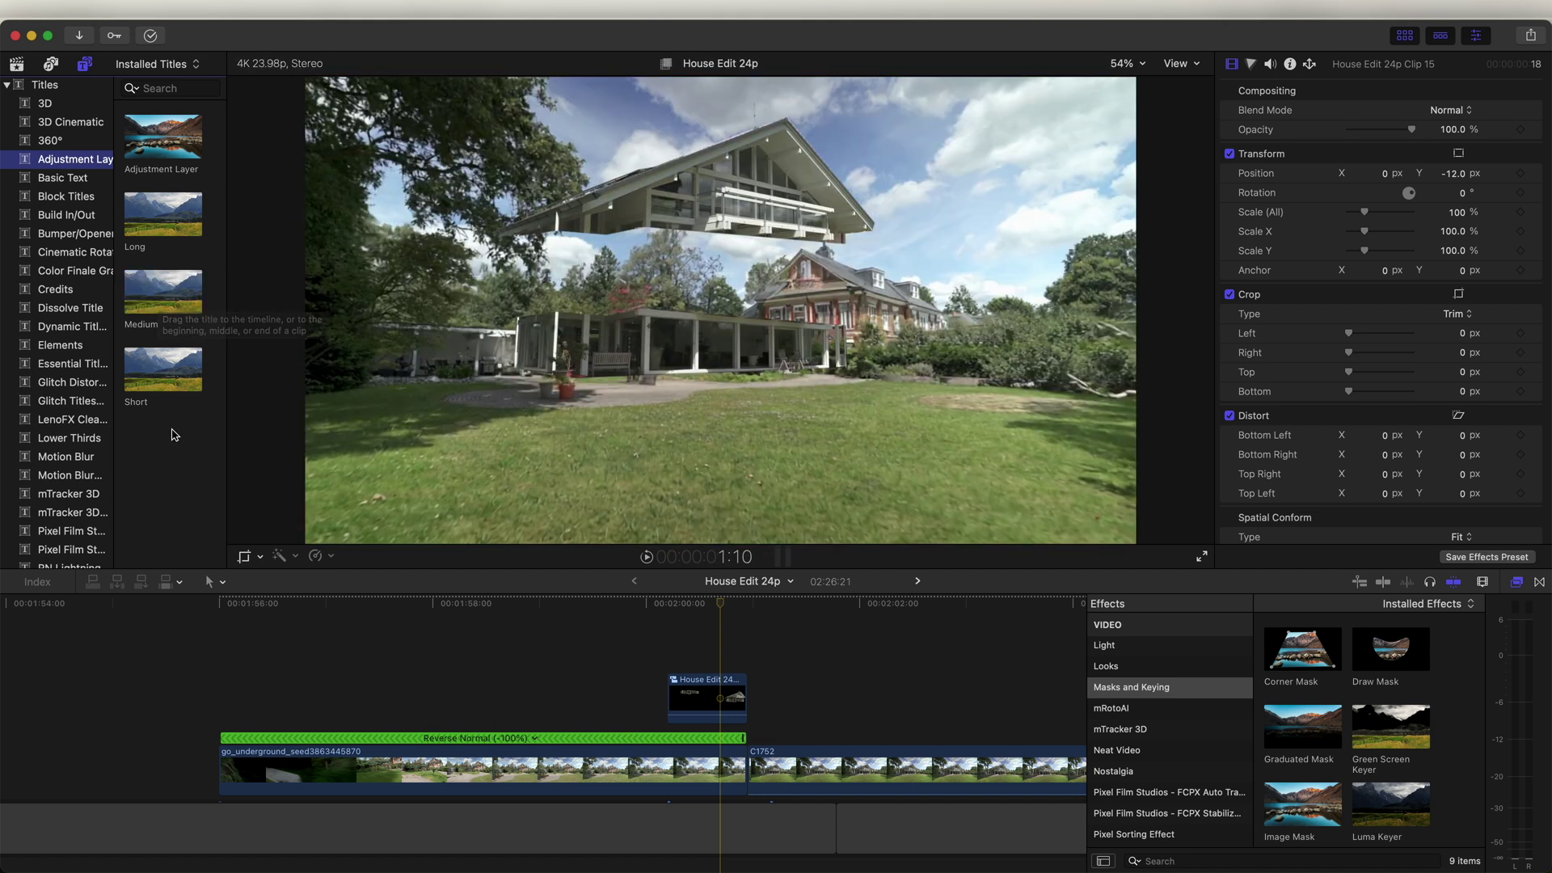
pyautogui.moveTo(166, 370); pyautogui.dragTo(687, 659)
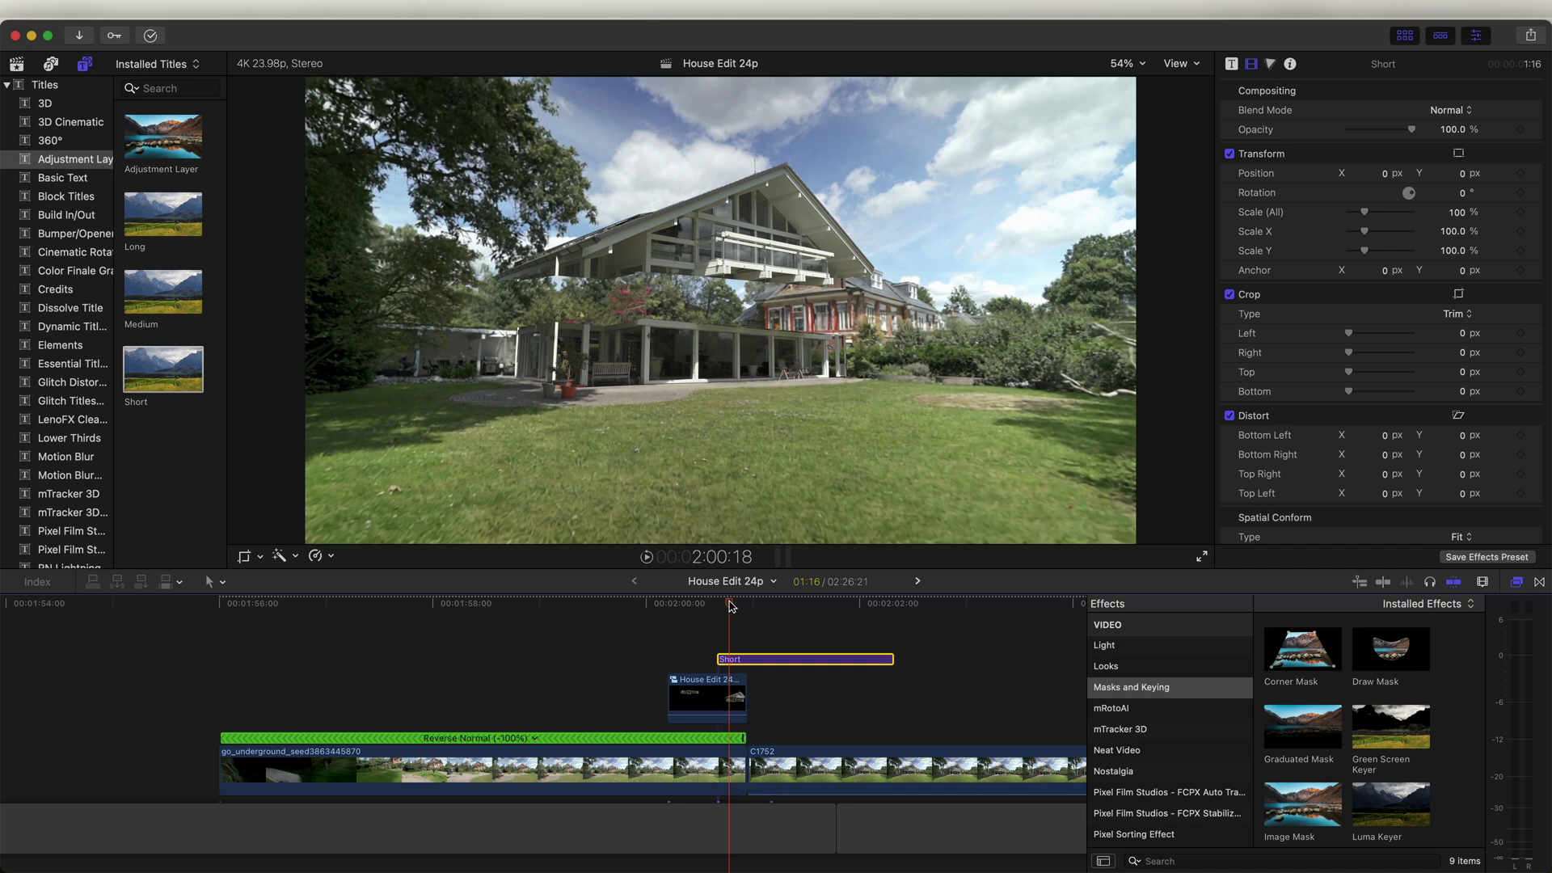
# Apply the Rumble effect from RN Shake to the Short adjustment layer
pyautogui.moveTo(729, 606); pyautogui.dragTo(718, 606)
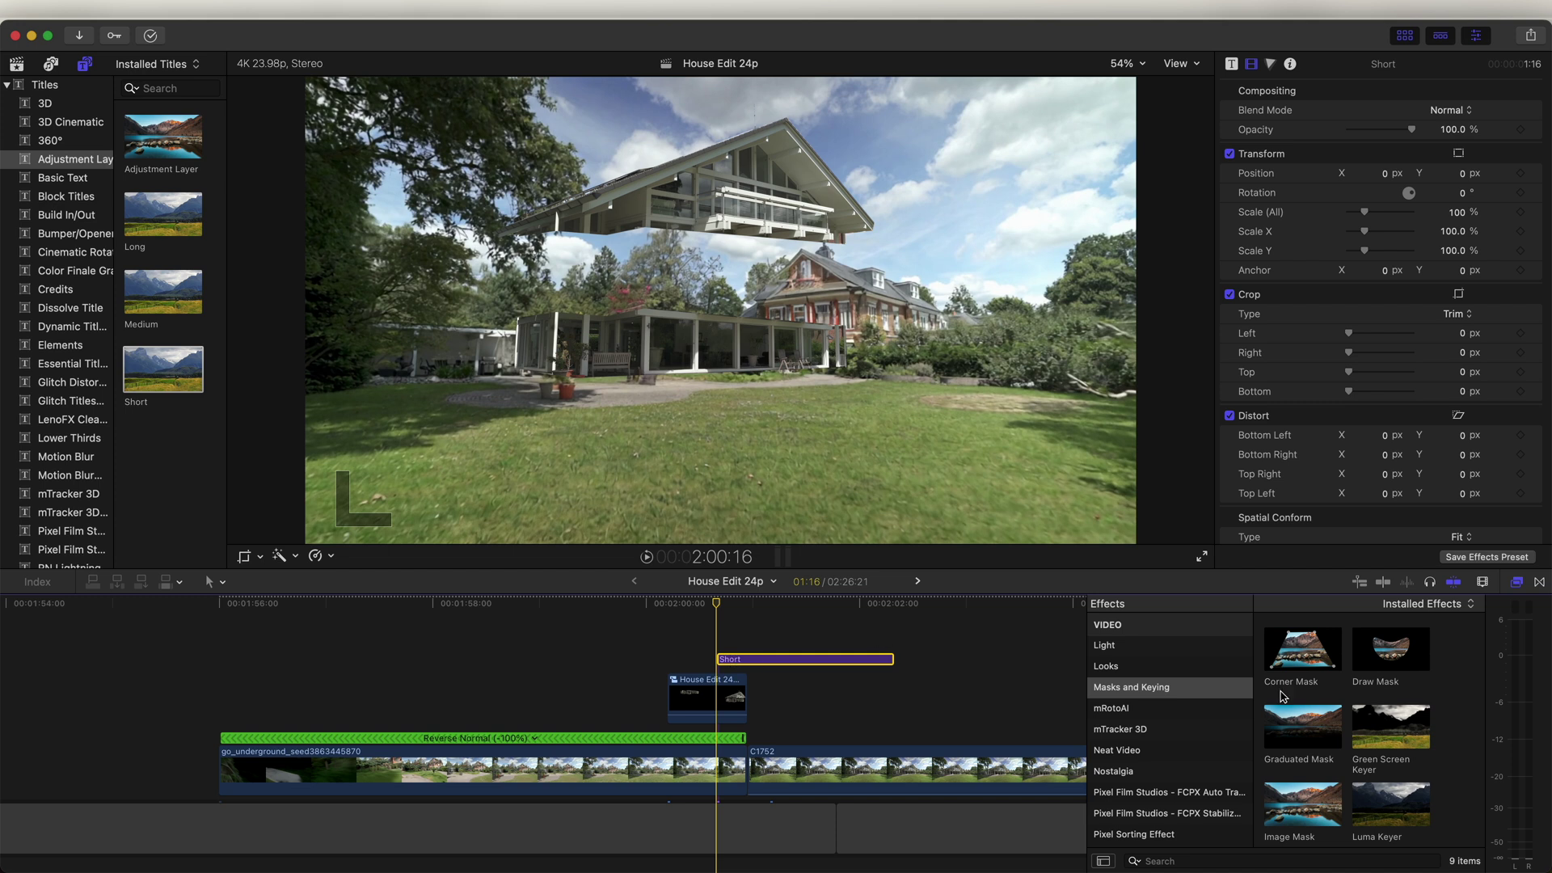
pyautogui.click(1517, 582)
pyautogui.click(1517, 582)
pyautogui.scroll(-10, 1218, 710)
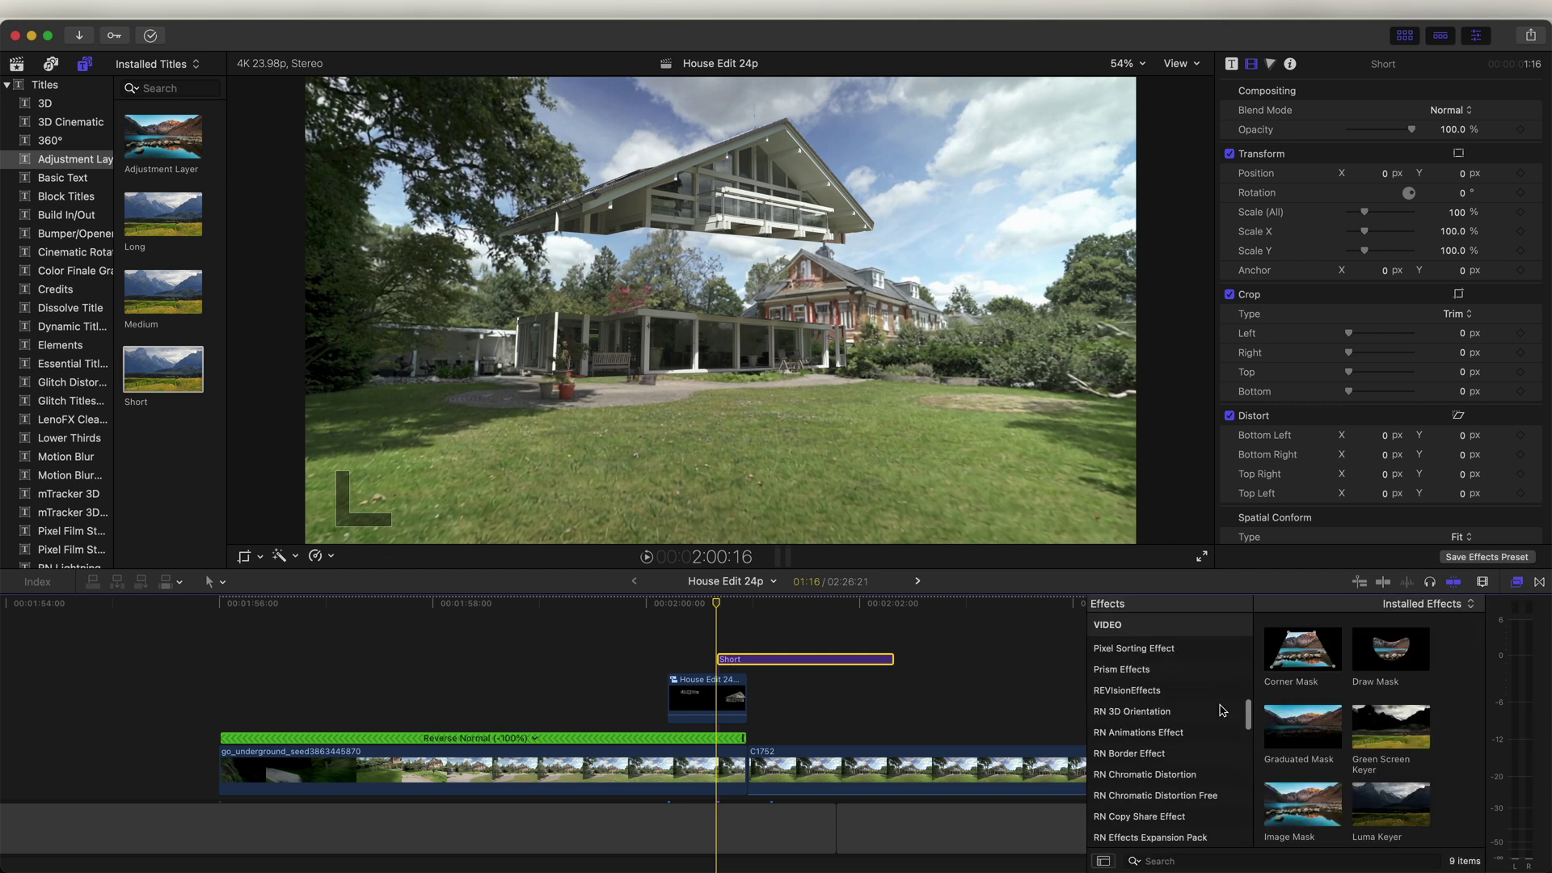
pyautogui.scroll(-5, 1173, 731)
pyautogui.click(1160, 724)
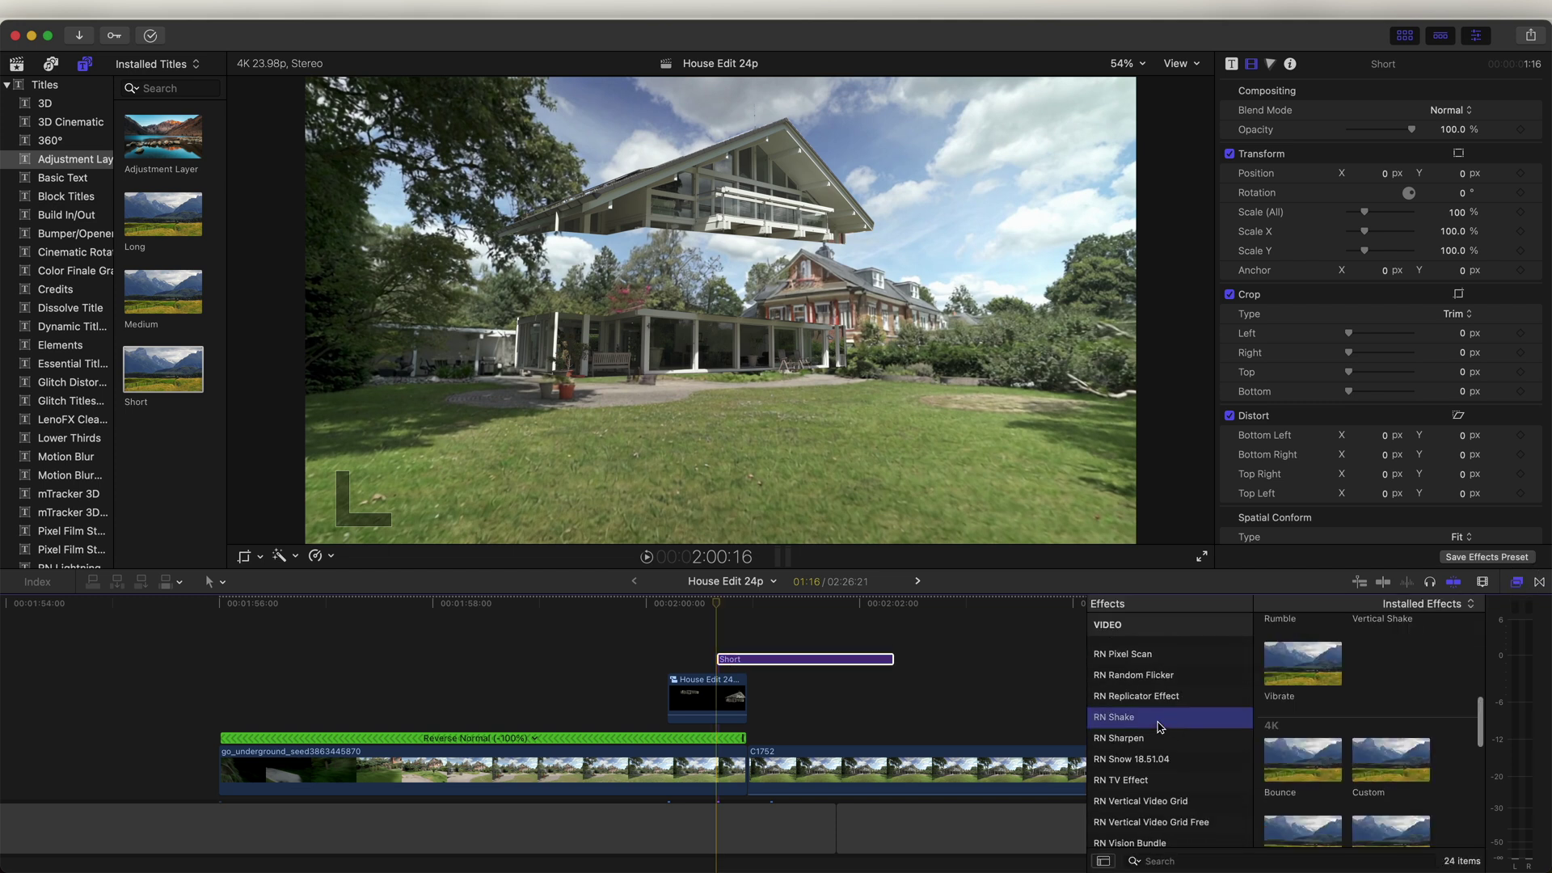
pyautogui.scroll(3, 1299, 721)
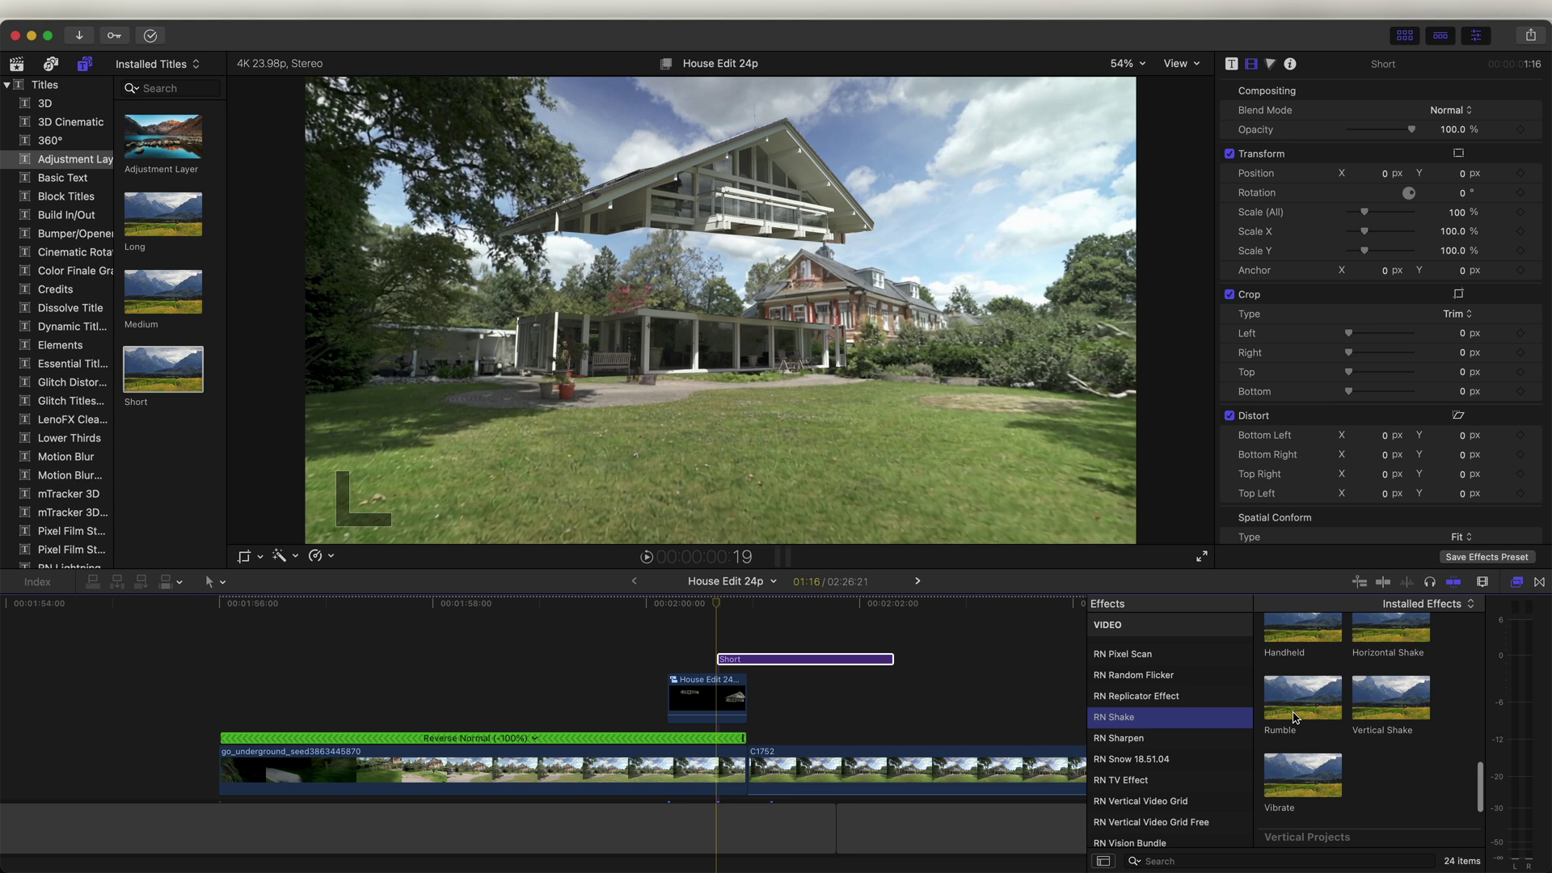
pyautogui.moveTo(1294, 711); pyautogui.dragTo(752, 668)
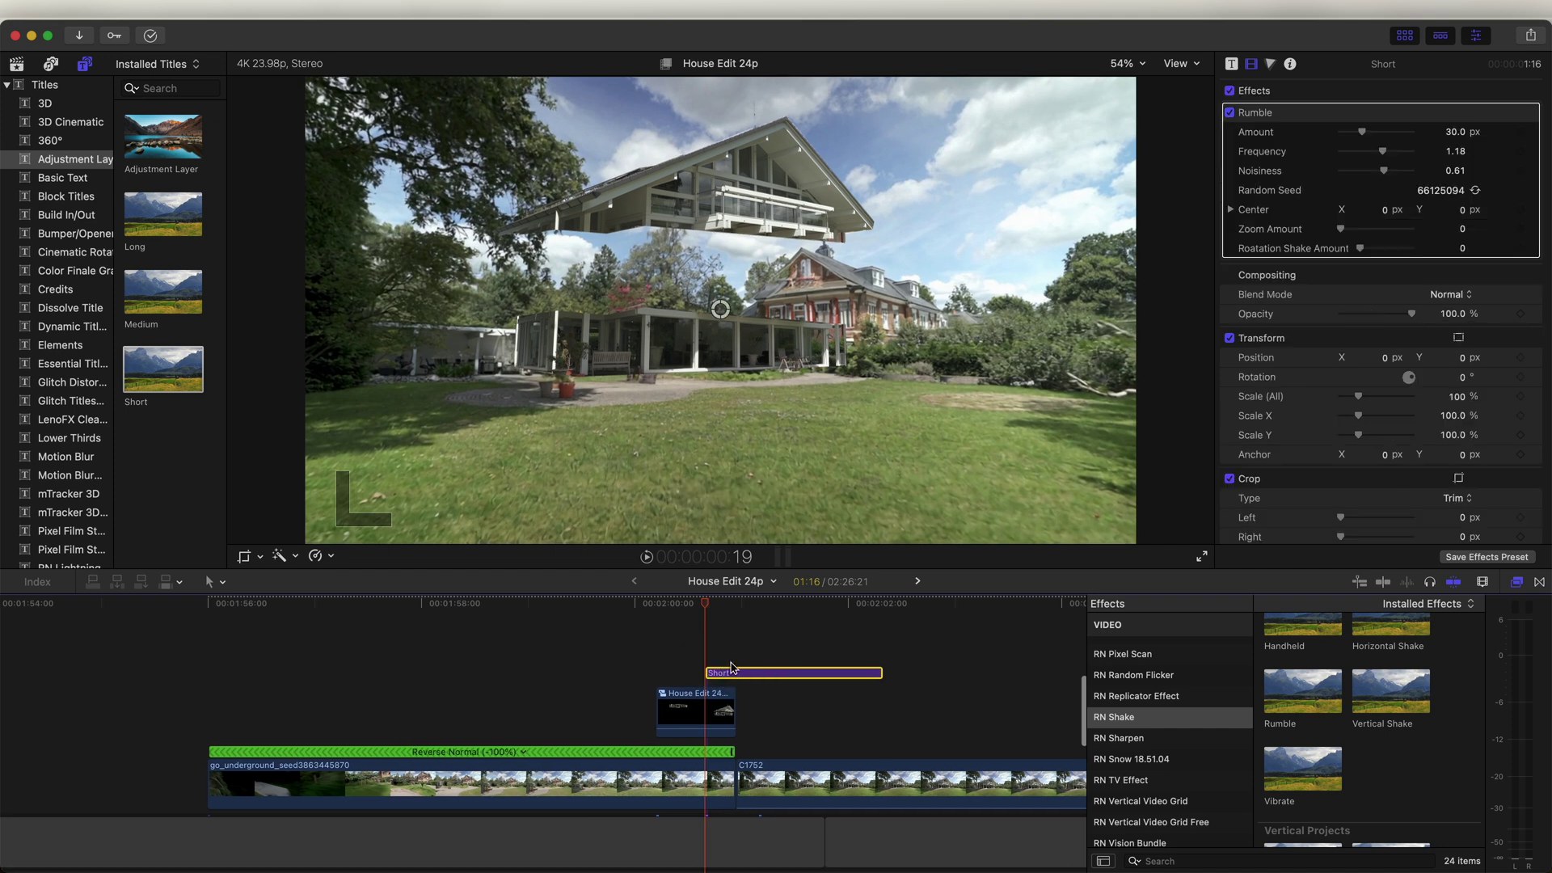
# Keyframe Rumble Amount from 100 px to 0 px by 2:01:09 and play back the shake
pyautogui.moveTo(1361, 132); pyautogui.dragTo(1424, 139)
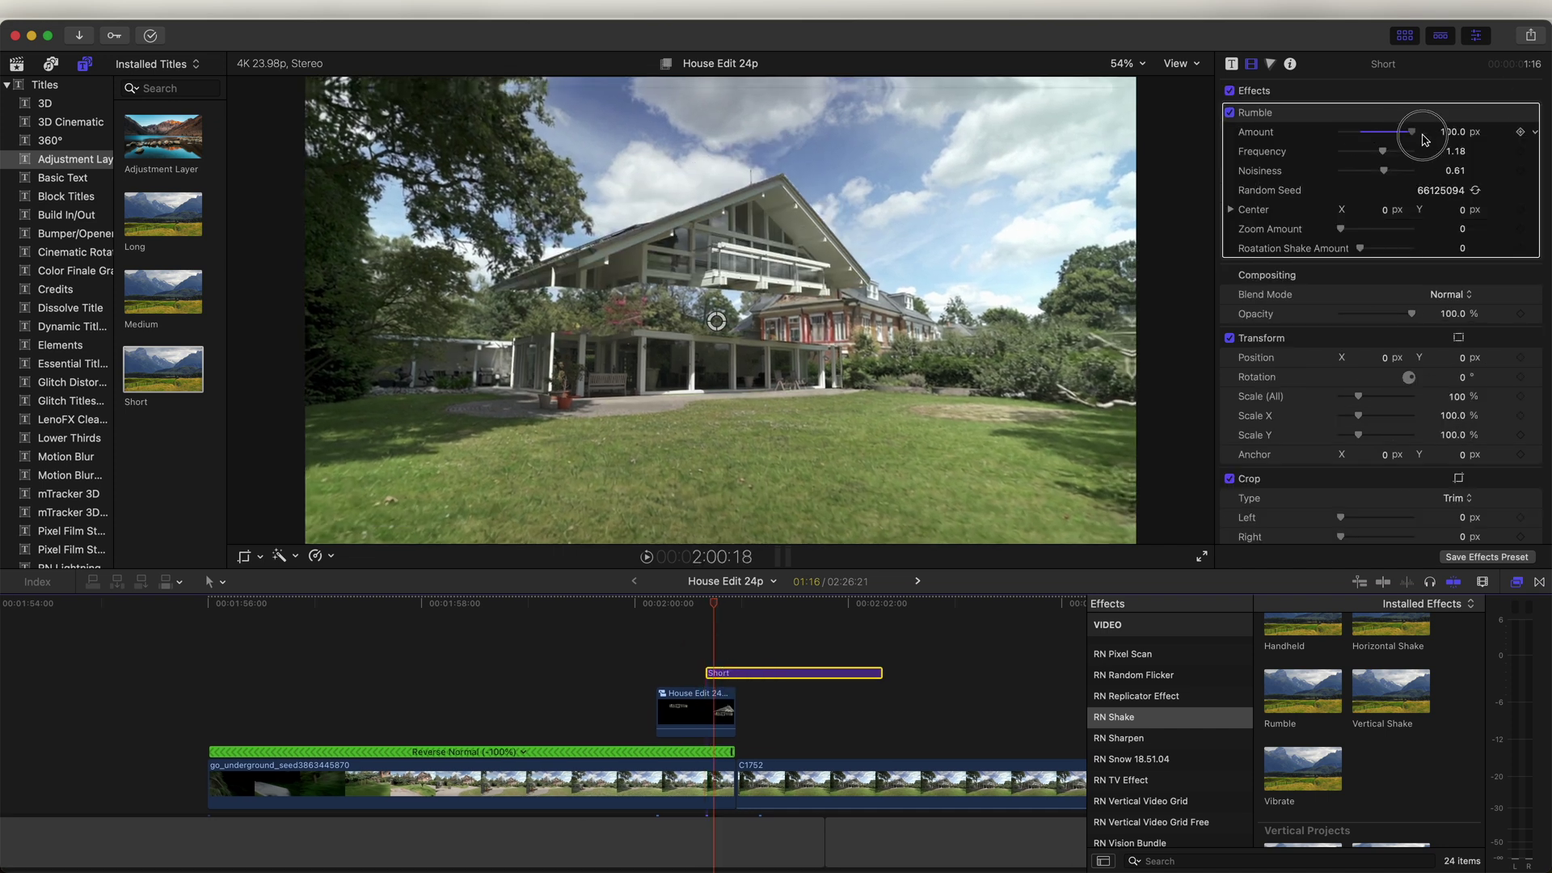
pyautogui.press('space')
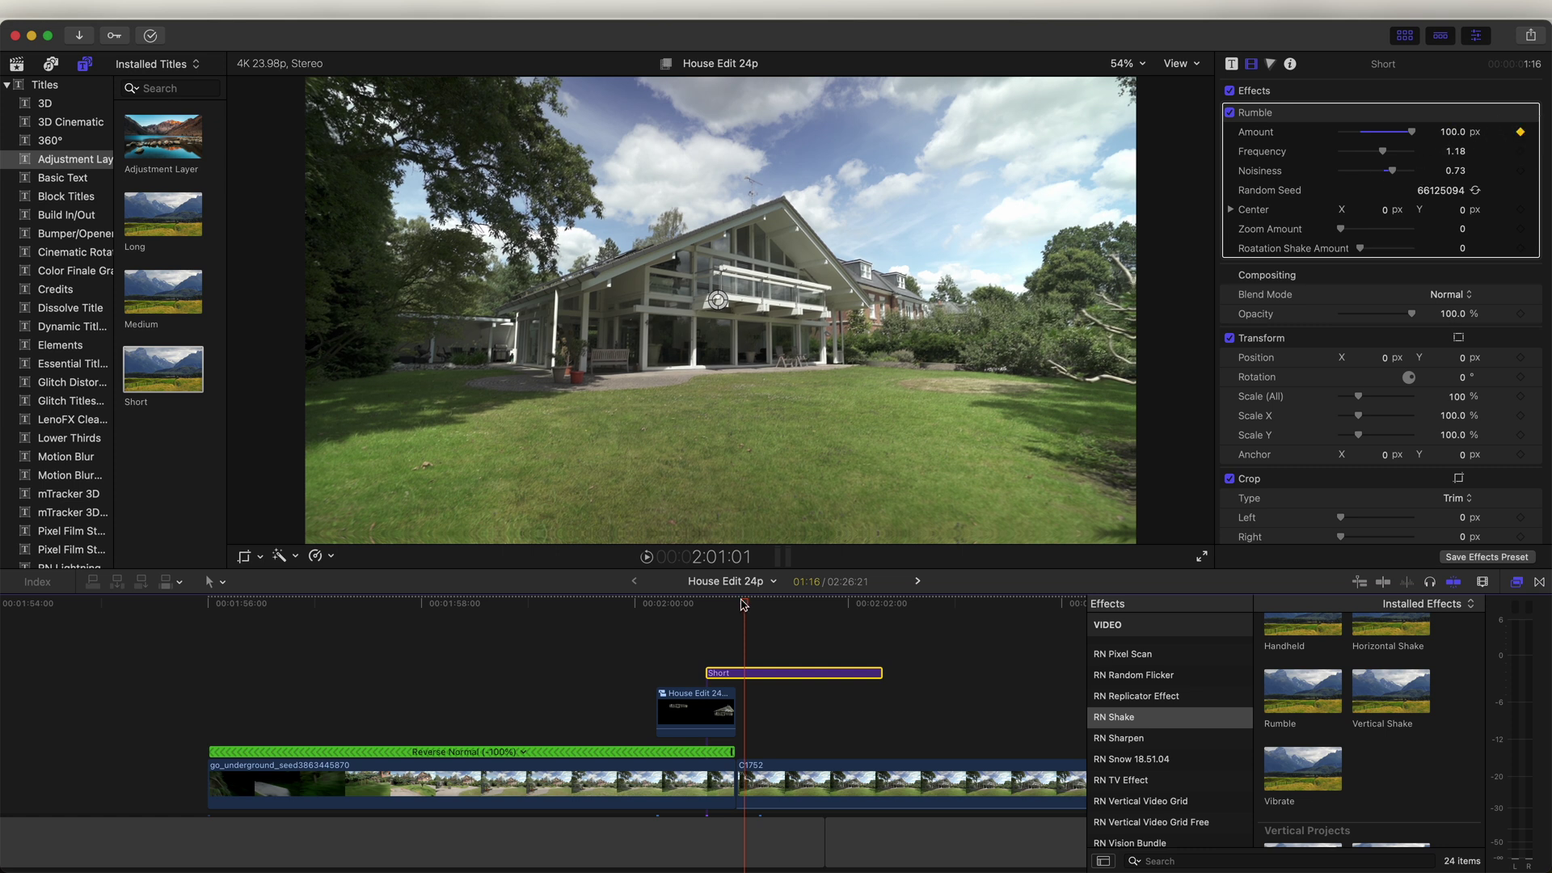
pyautogui.moveTo(745, 608); pyautogui.dragTo(782, 612)
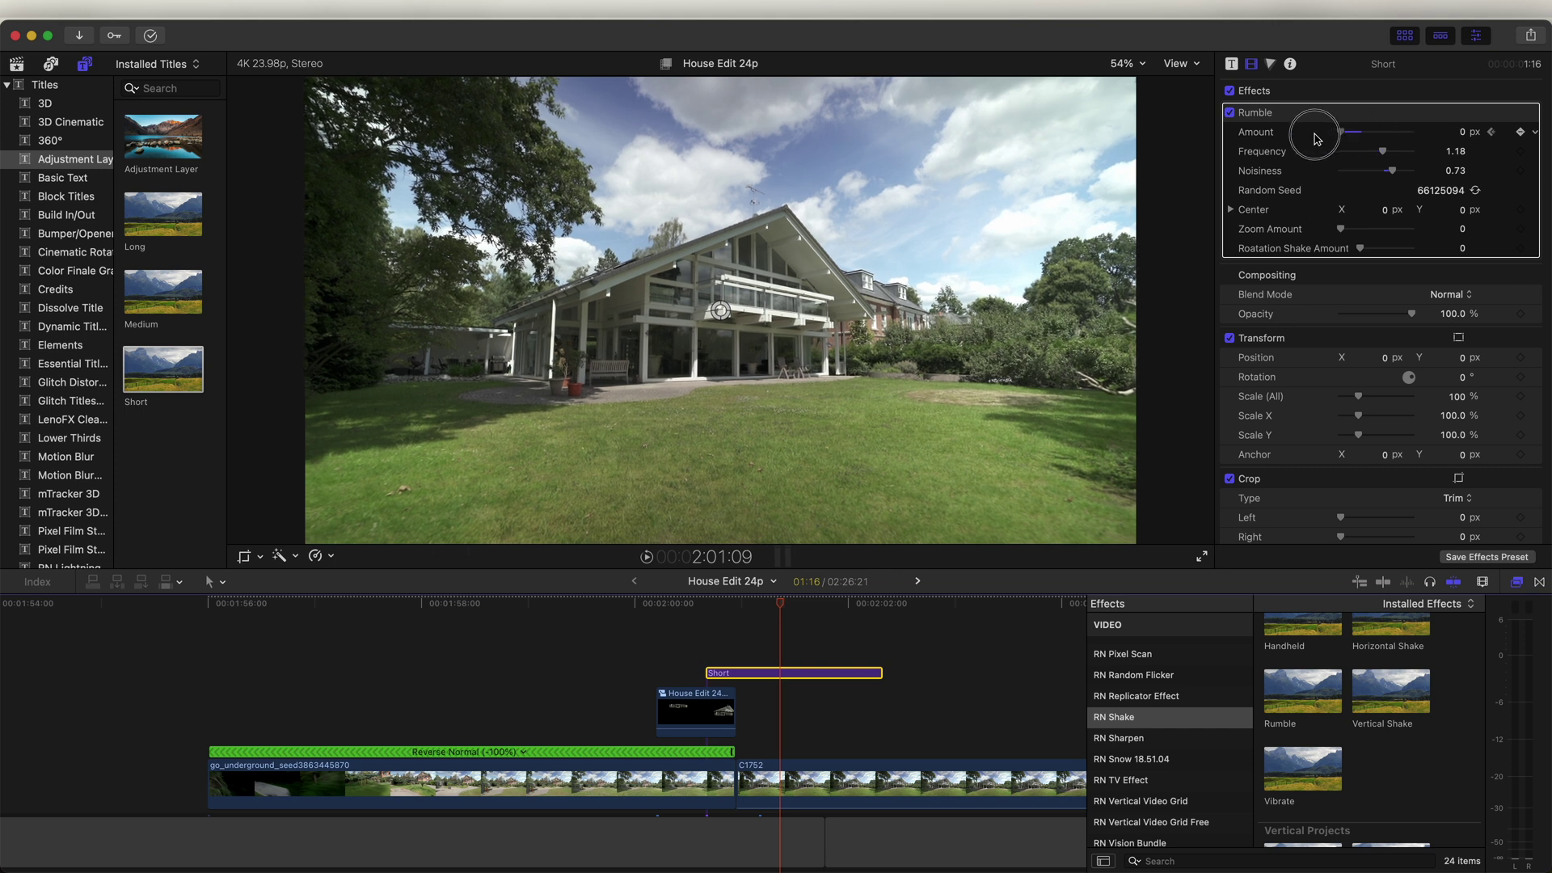
pyautogui.click(641, 610)
pyautogui.press('space')
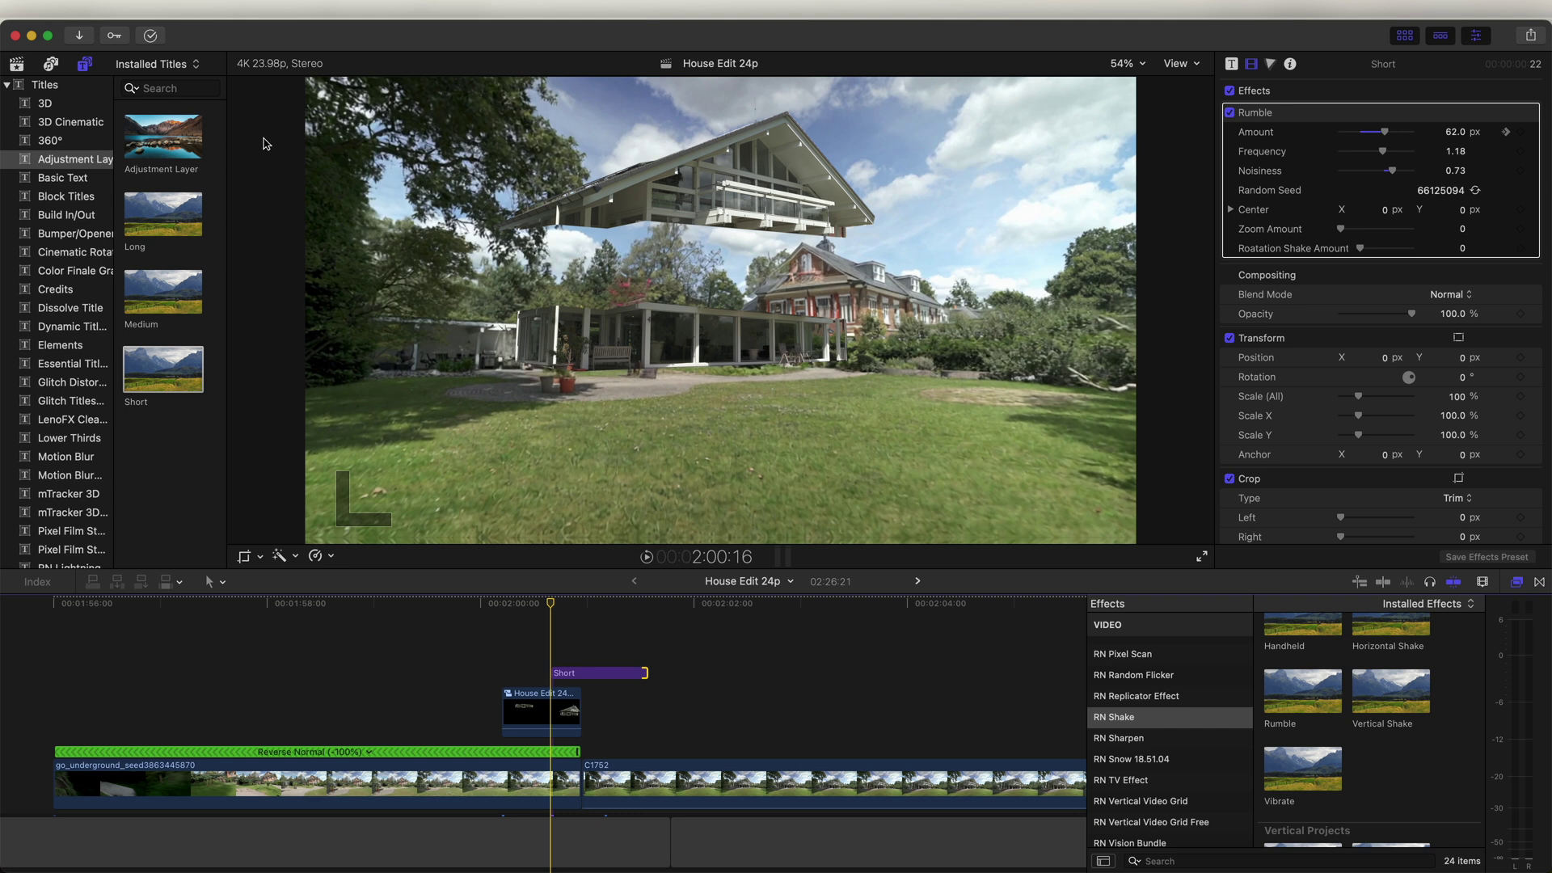
# Place the Minimal Motion Blur title layer above the clips
pyautogui.scroll(-6, 73, 241)
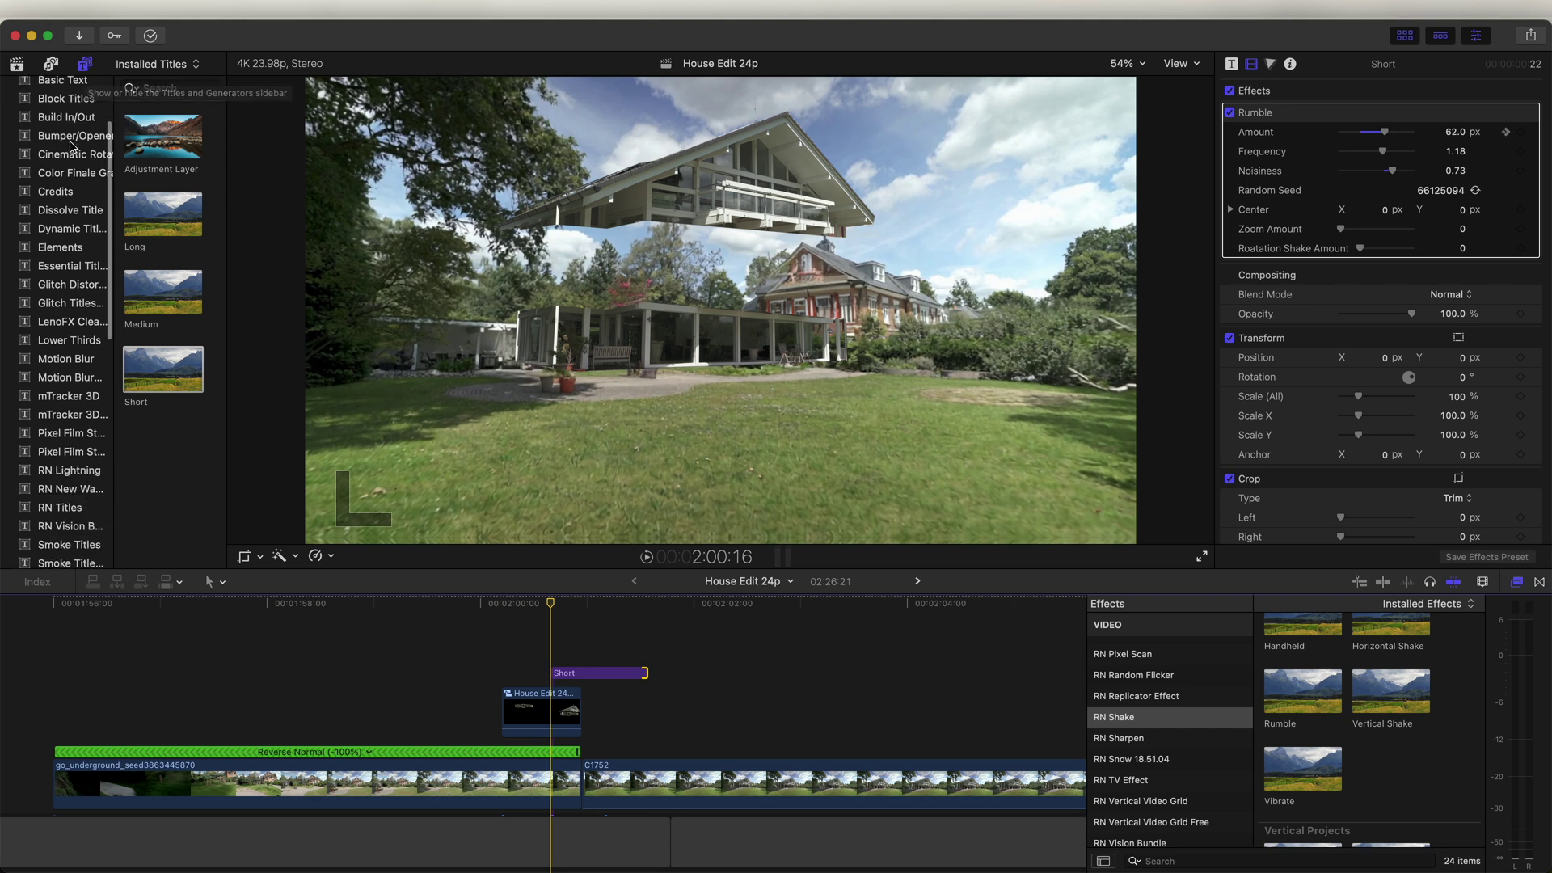
pyautogui.click(70, 264)
pyautogui.moveTo(192, 355); pyautogui.dragTo(548, 612)
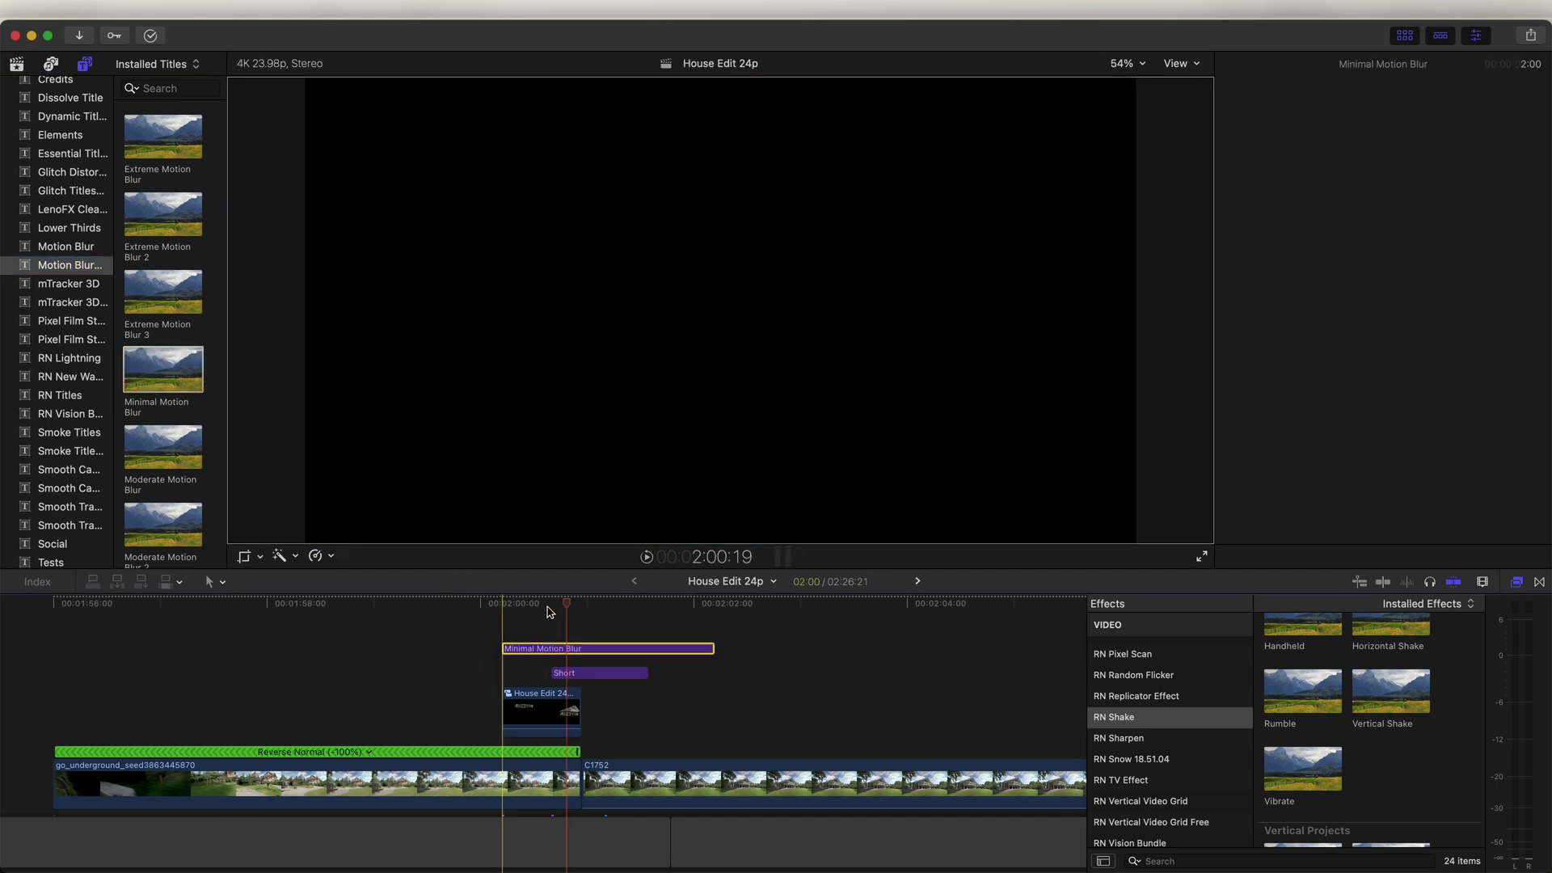
# Play back the lifted-storey shot and add a smoke shockwave clip above the house shot
pyautogui.click(510, 612)
pyautogui.press('space')
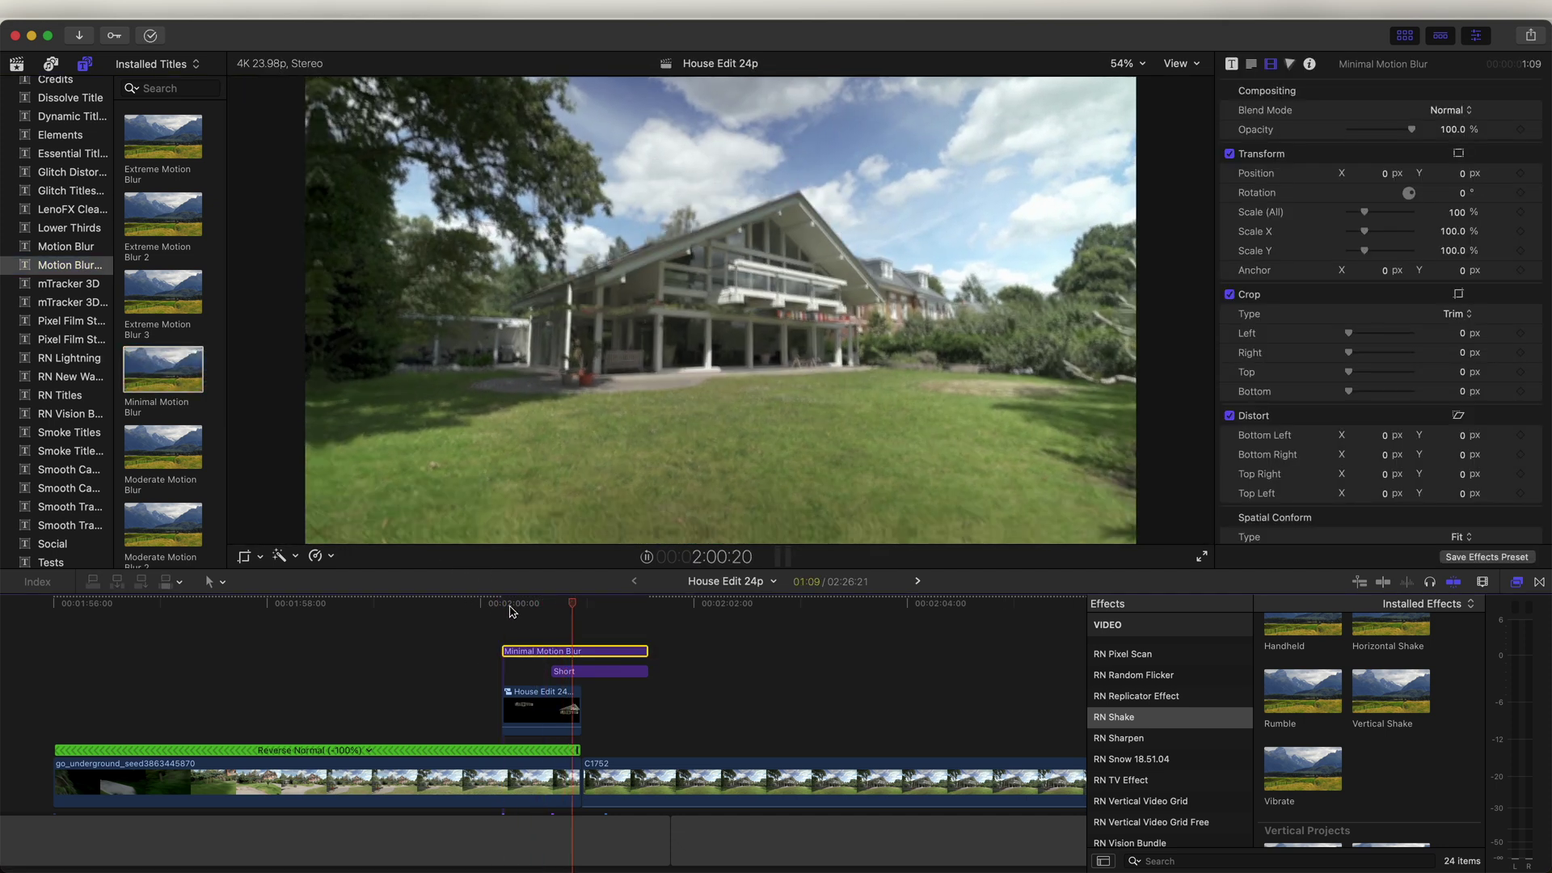
pyautogui.moveTo(159, 380); pyautogui.dragTo(570, 717)
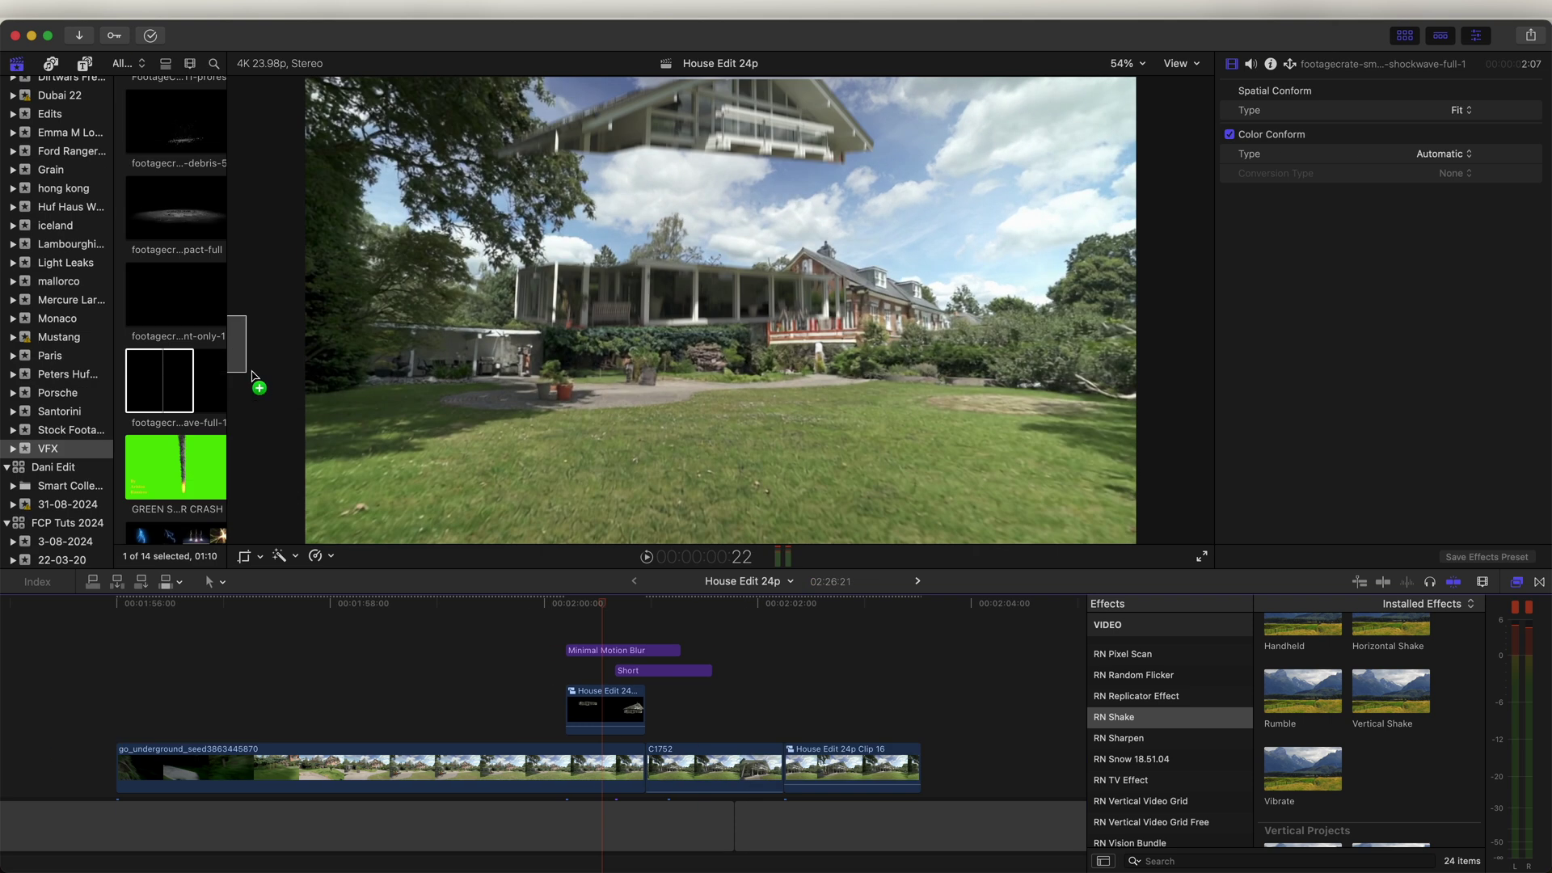
# Move the smoke shockwave left over the house, scale it to 79% and lower it
pyautogui.moveTo(606, 602); pyautogui.dragTo(615, 602)
pyautogui.hotkey('shift', 't')
pyautogui.moveTo(781, 405); pyautogui.dragTo(736, 378)
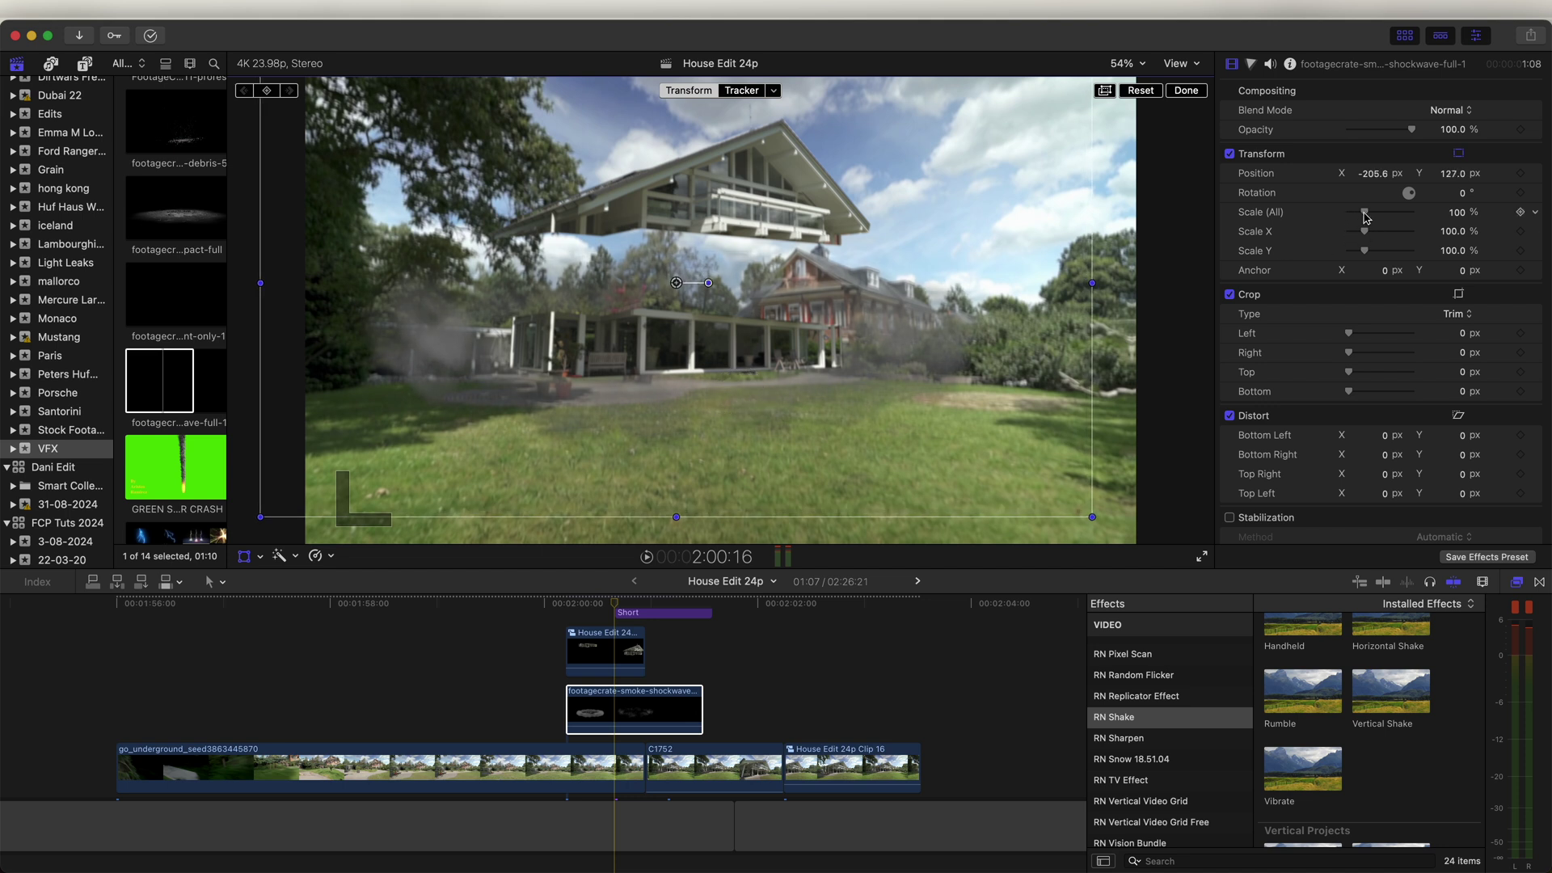
pyautogui.moveTo(1365, 212); pyautogui.dragTo(1343, 216)
pyautogui.moveTo(659, 348); pyautogui.dragTo(661, 374)
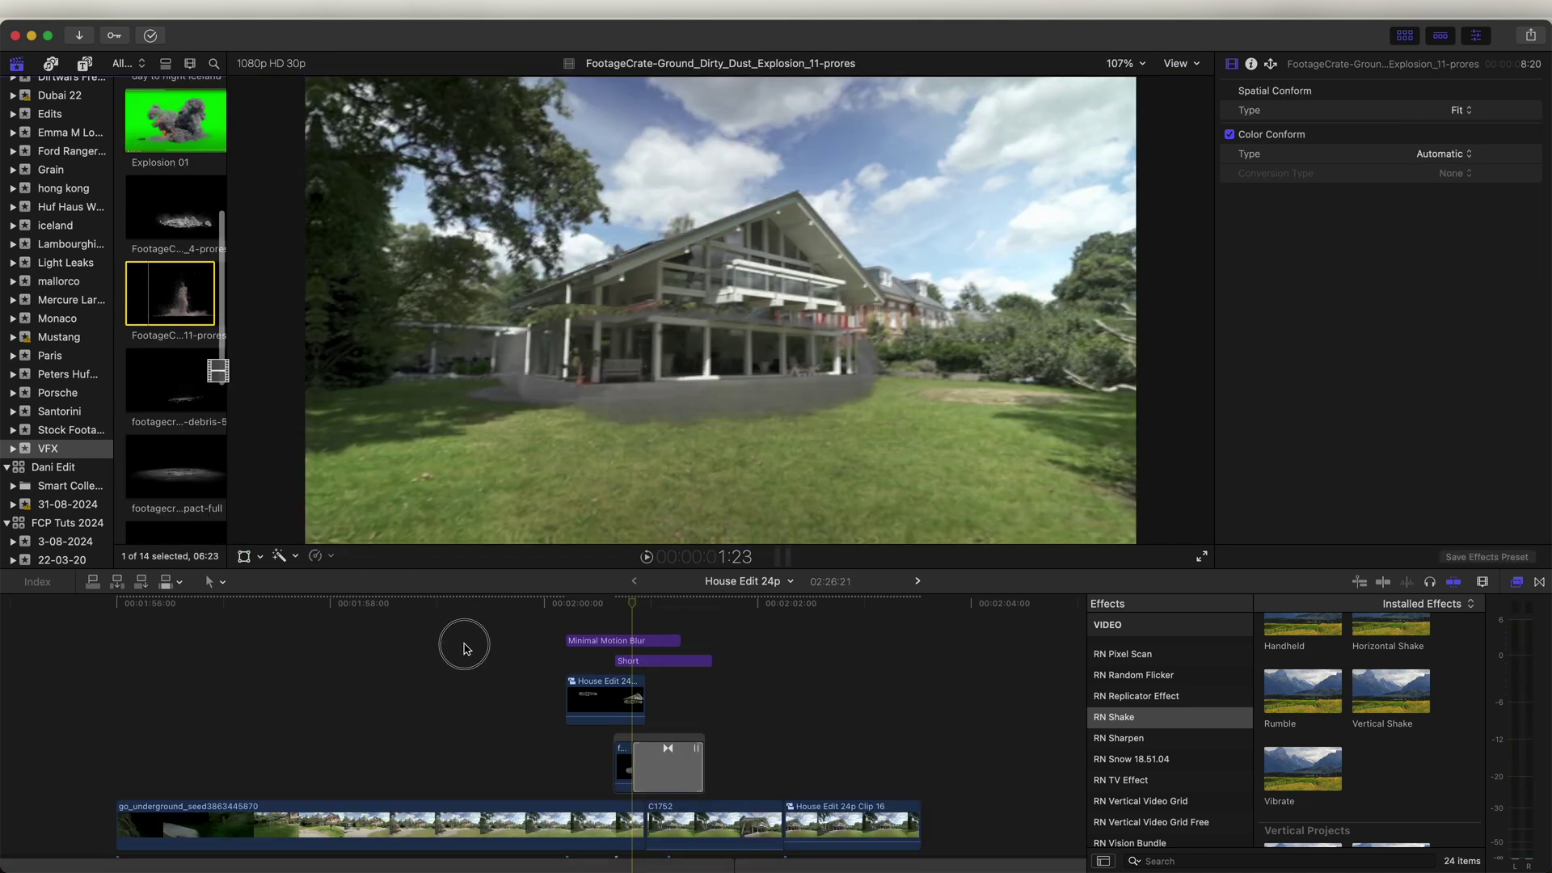
# Add the dust explosion clip with a cross dissolve and connect C1752 above at 2:00:23
pyautogui.moveTo(461, 644); pyautogui.dragTo(561, 717)
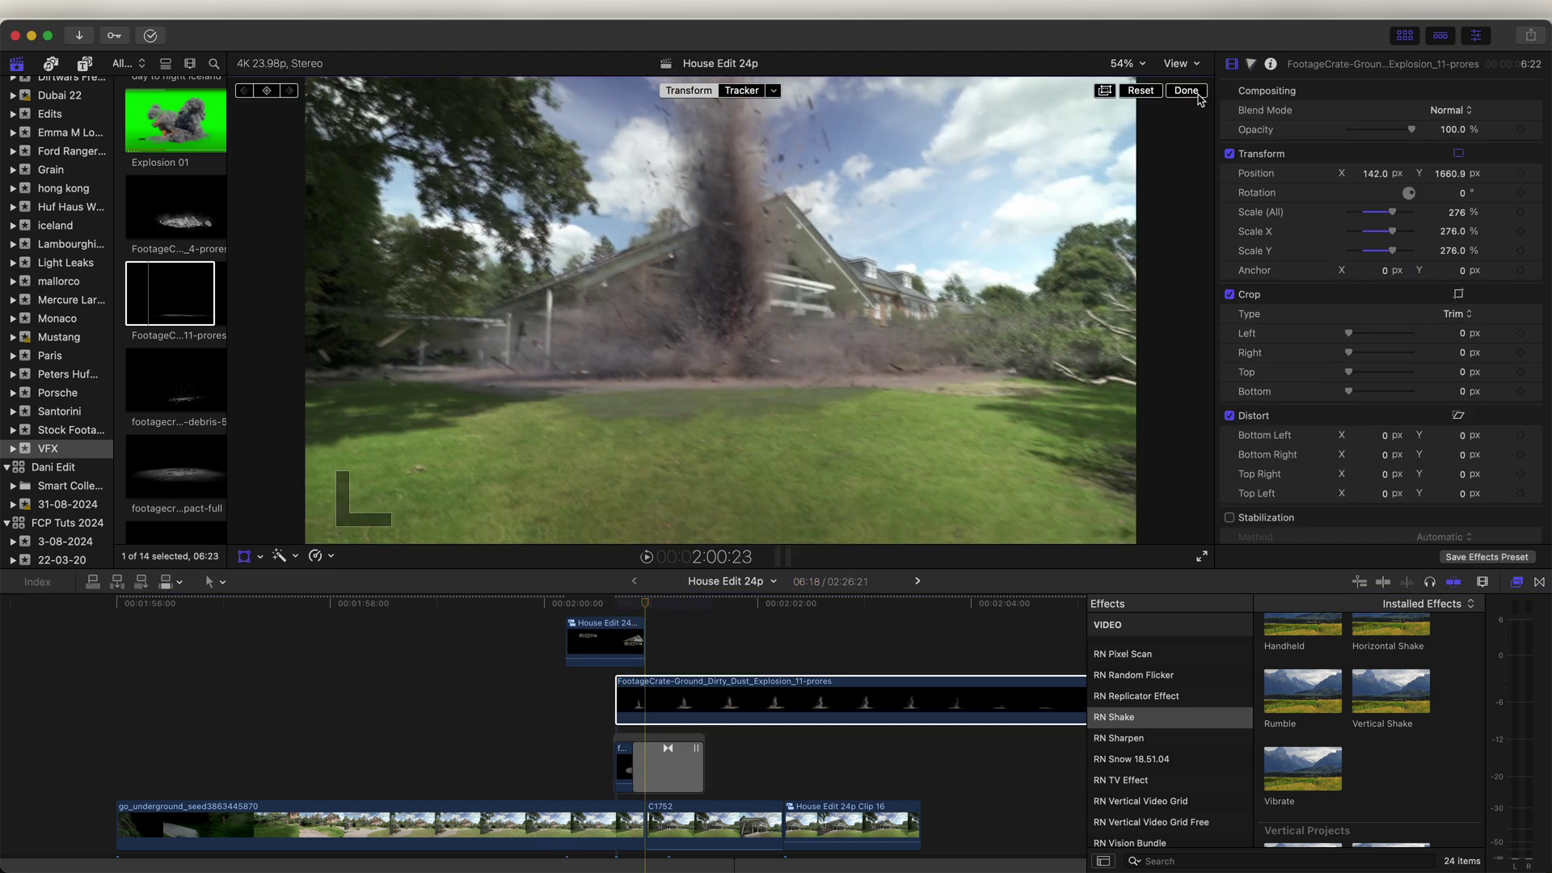
pyautogui.press('super+t')
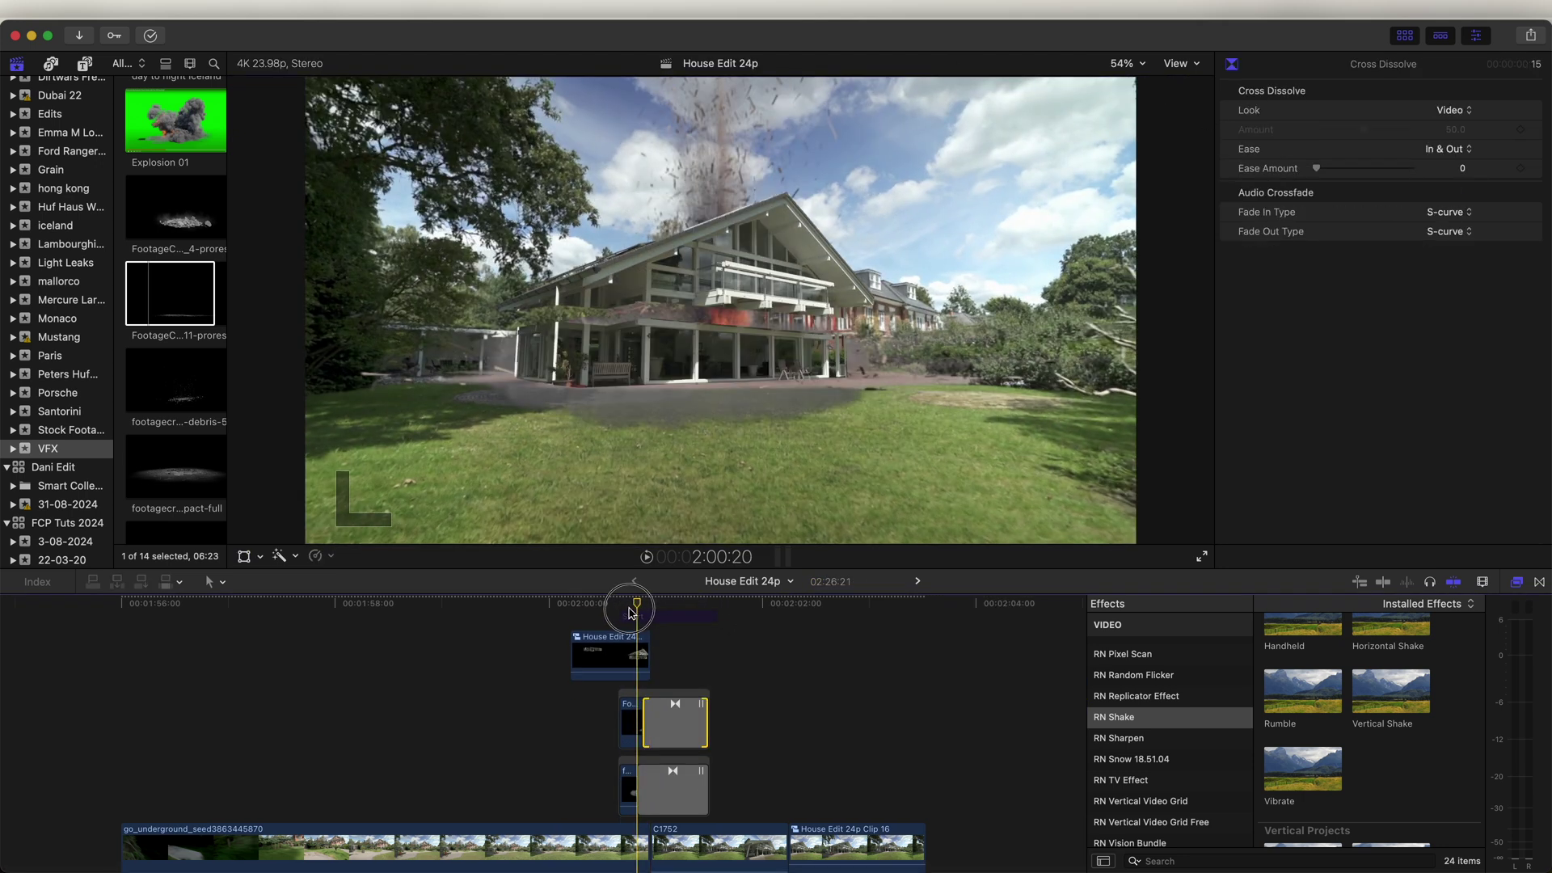
pyautogui.moveTo(632, 612); pyautogui.dragTo(649, 612)
pyautogui.scroll(-2, 693, 768)
pyautogui.moveTo(697, 810); pyautogui.dragTo(693, 638)
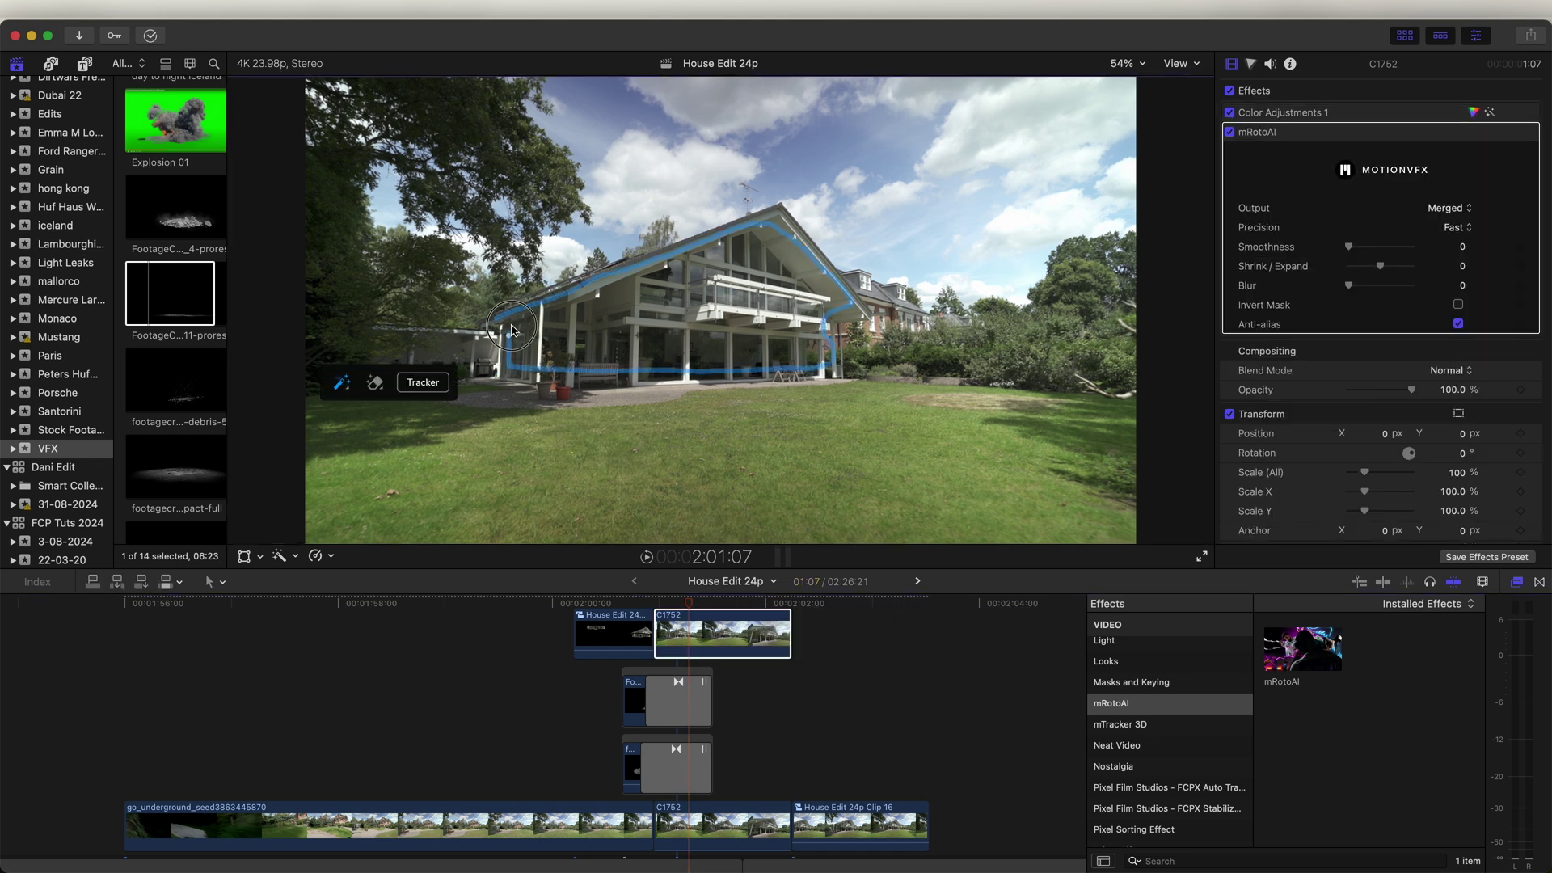
# Brush an mRotoAI mask over the house in C1752 and output Masked Video
pyautogui.moveTo(514, 317); pyautogui.dragTo(594, 299)
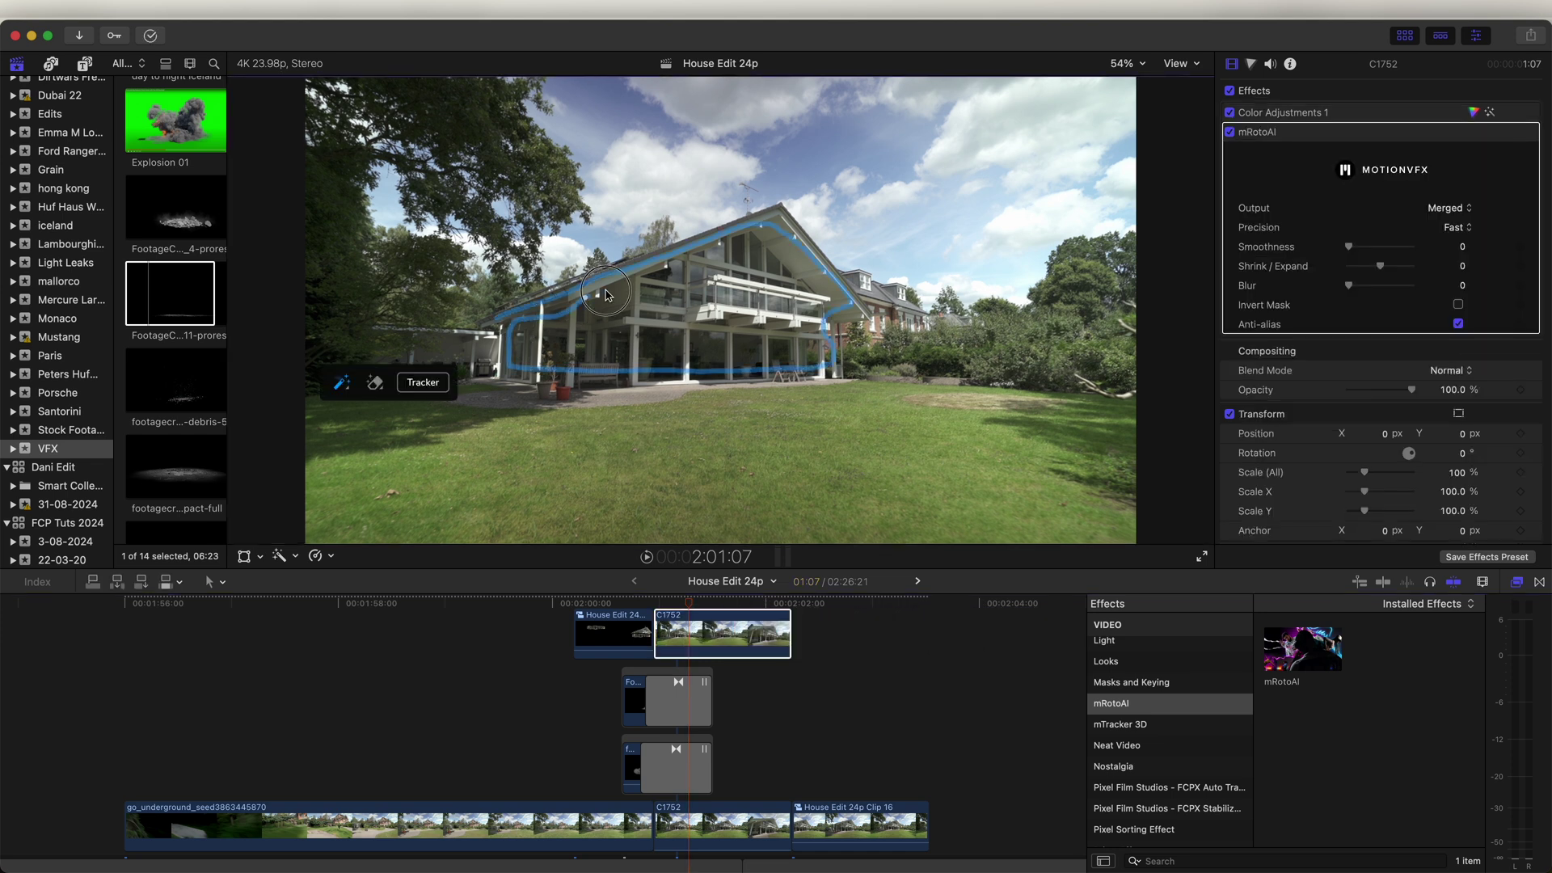
pyautogui.moveTo(594, 299); pyautogui.dragTo(711, 277)
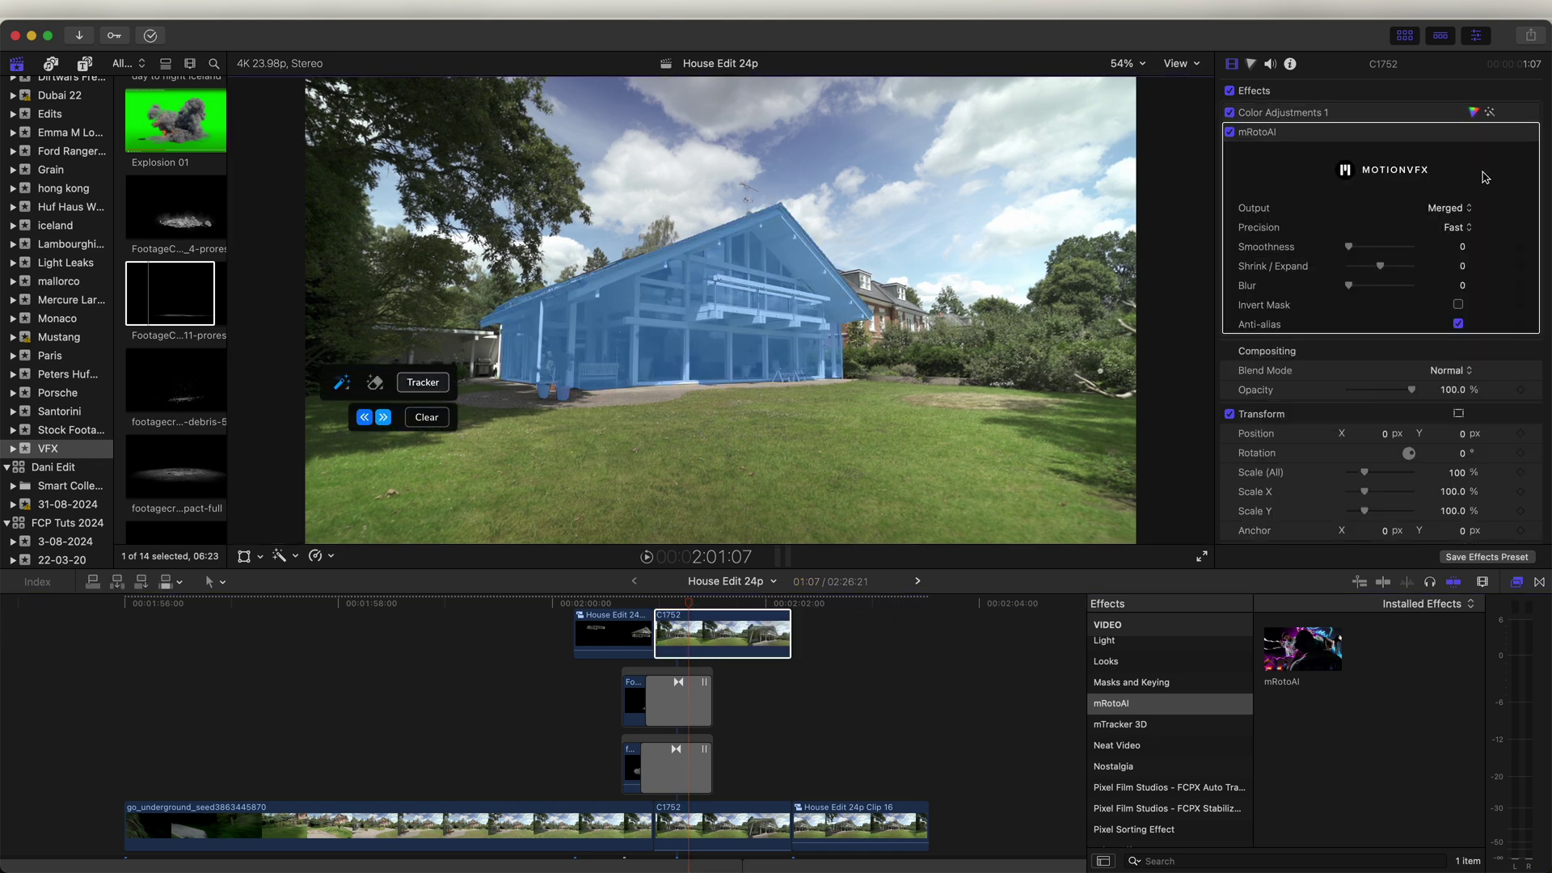
pyautogui.click(1462, 210)
pyautogui.click(1467, 246)
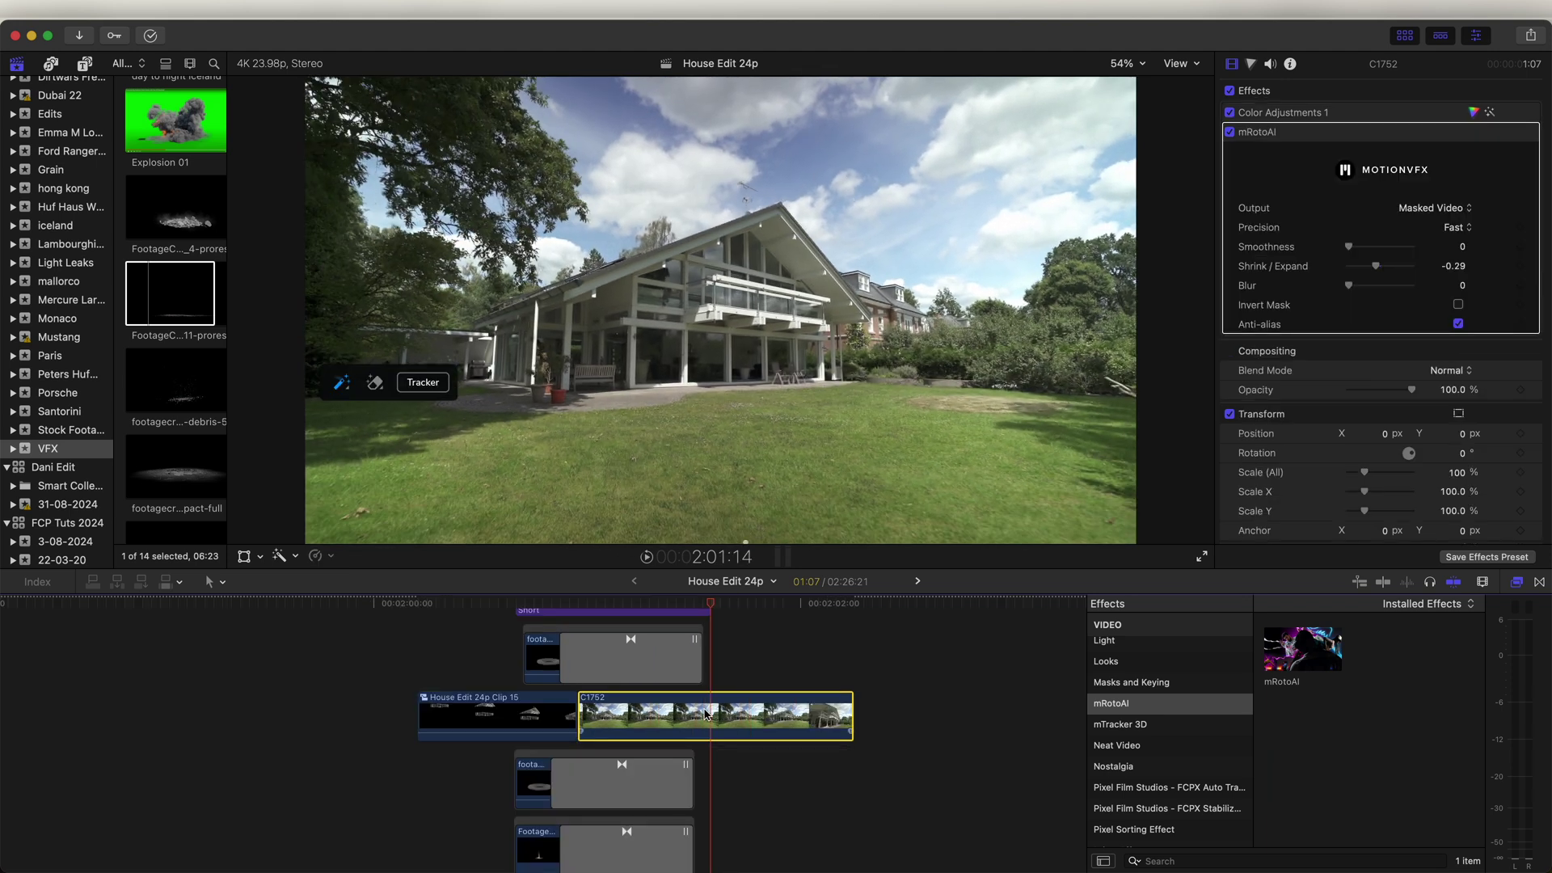
# Stack a copy of C1752 above the original and show the RN Mask Glow effects
pyautogui.moveTo(744, 724); pyautogui.dragTo(726, 650)
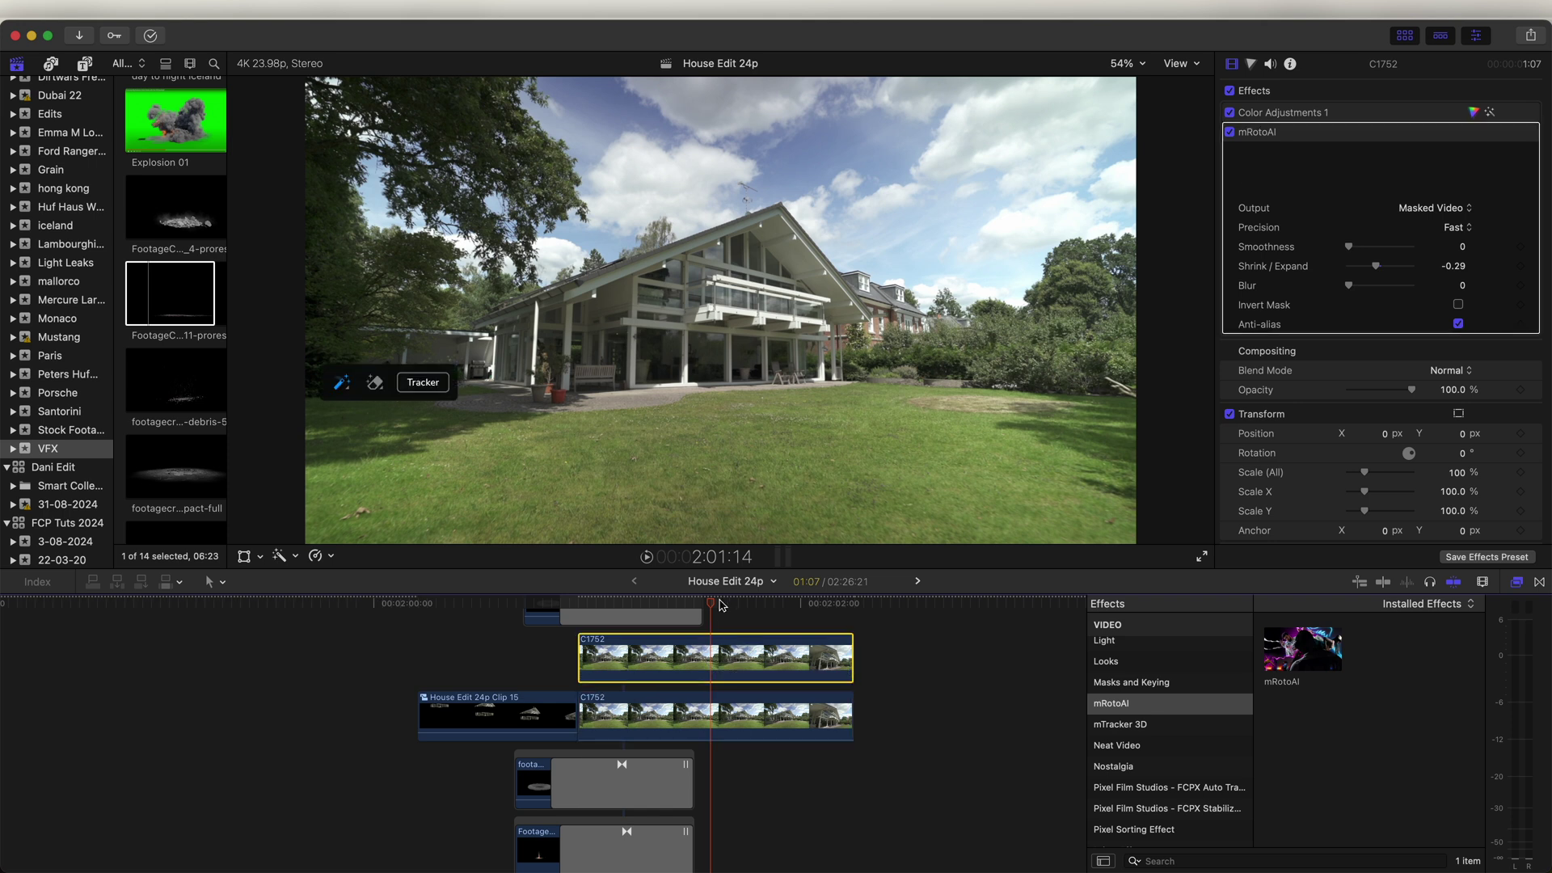
pyautogui.scroll(-10, 1164, 727)
pyautogui.click(1161, 697)
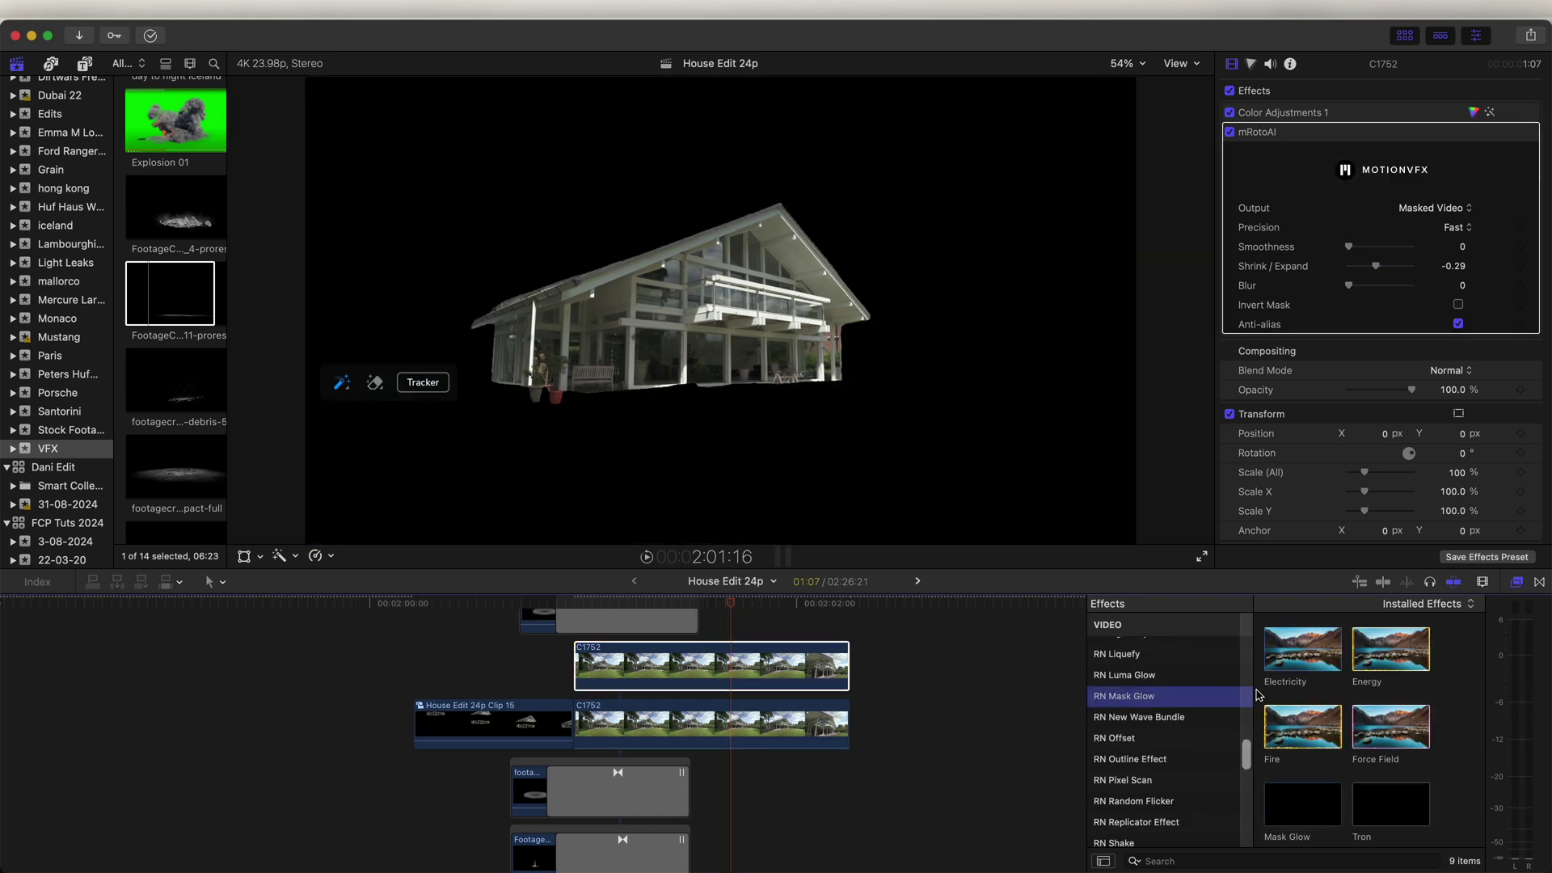
# Apply the Energy glow and Clock Wipe to the upper C1752, then play the wipe
pyautogui.click(1386, 657)
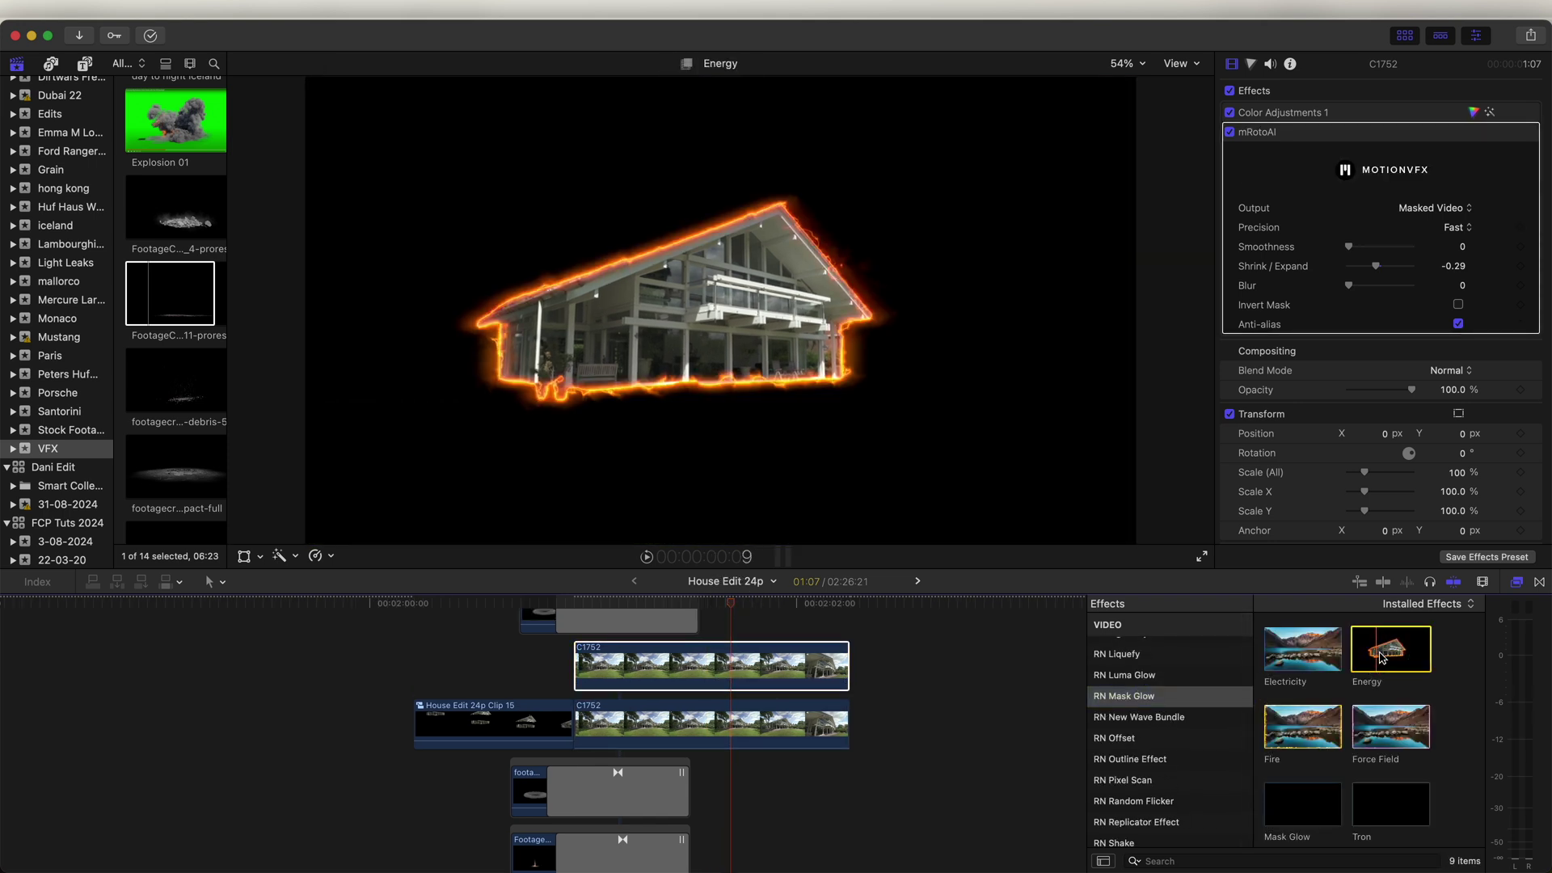
pyautogui.moveTo(1387, 659); pyautogui.dragTo(732, 663)
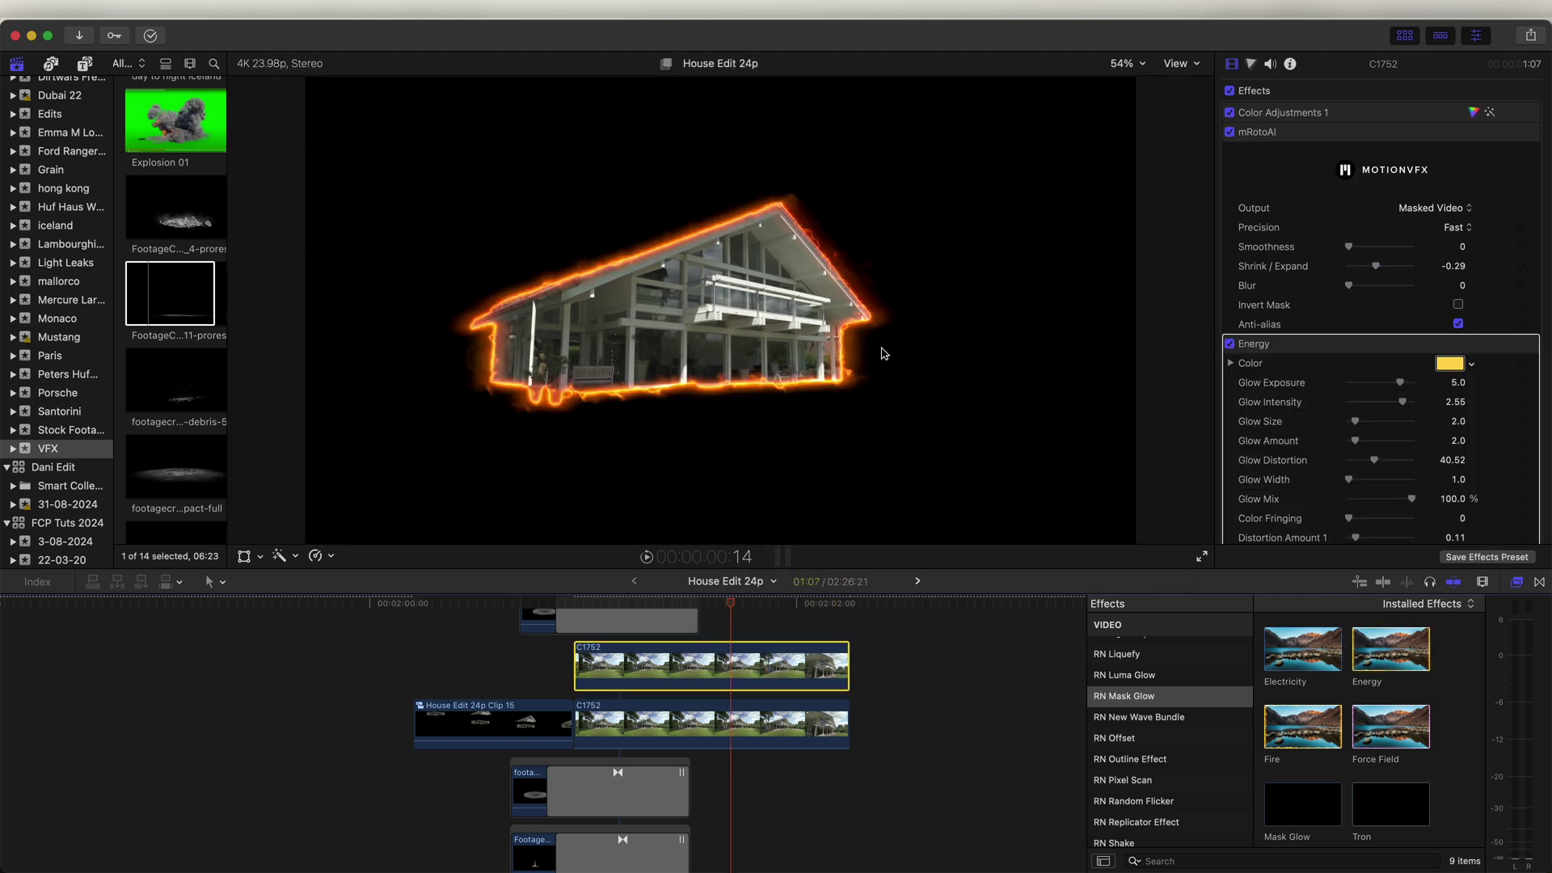
pyautogui.scroll(-5, 1305, 767)
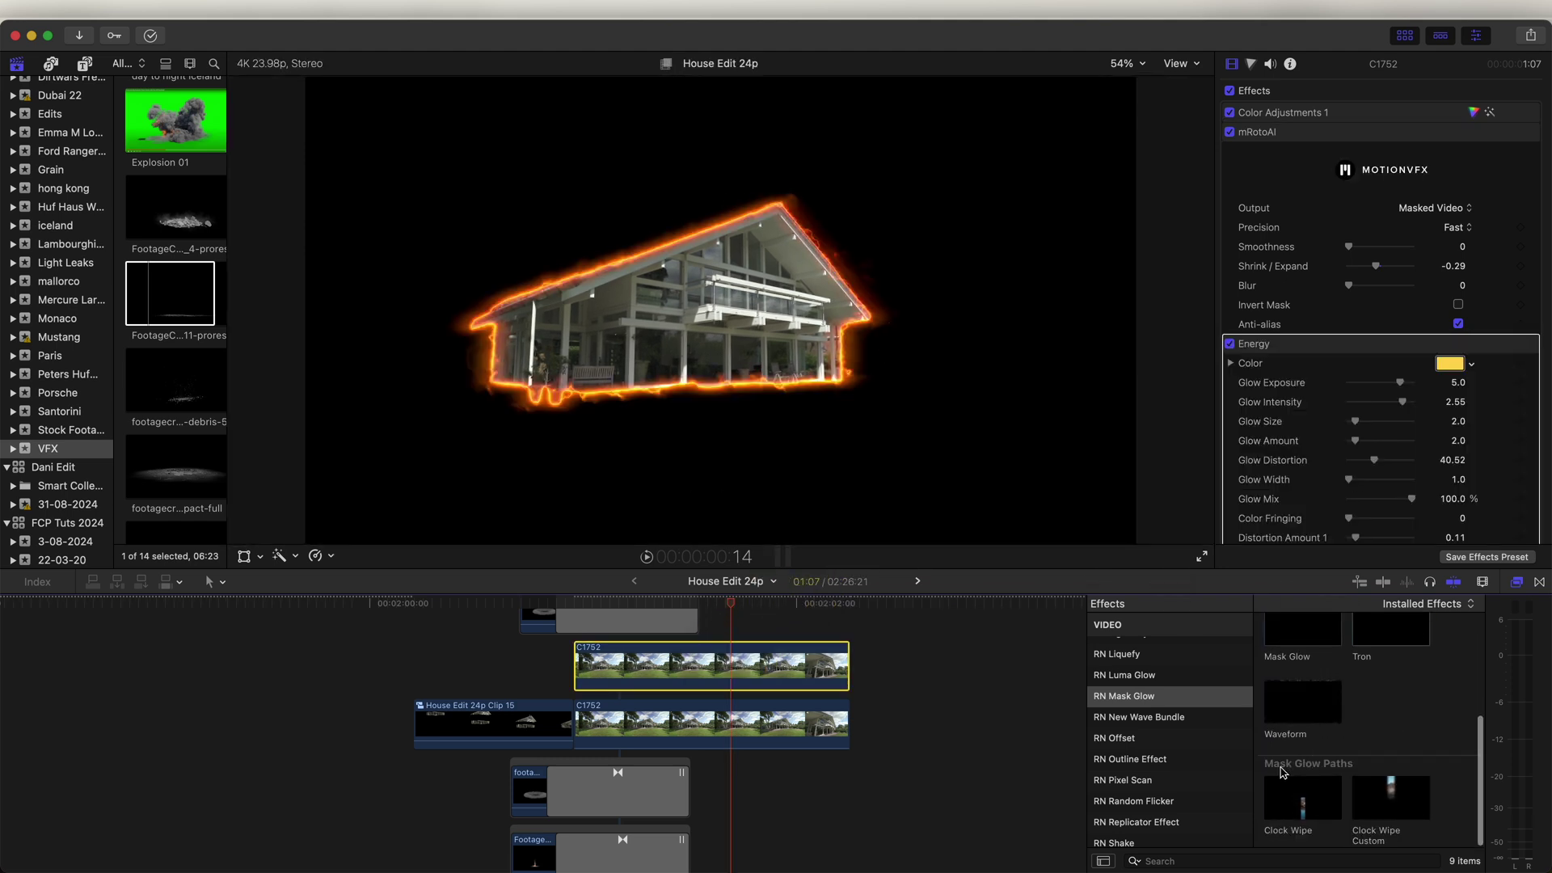
pyautogui.moveTo(1303, 800); pyautogui.dragTo(722, 667)
pyautogui.moveTo(716, 603); pyautogui.dragTo(644, 614)
pyautogui.press('space')
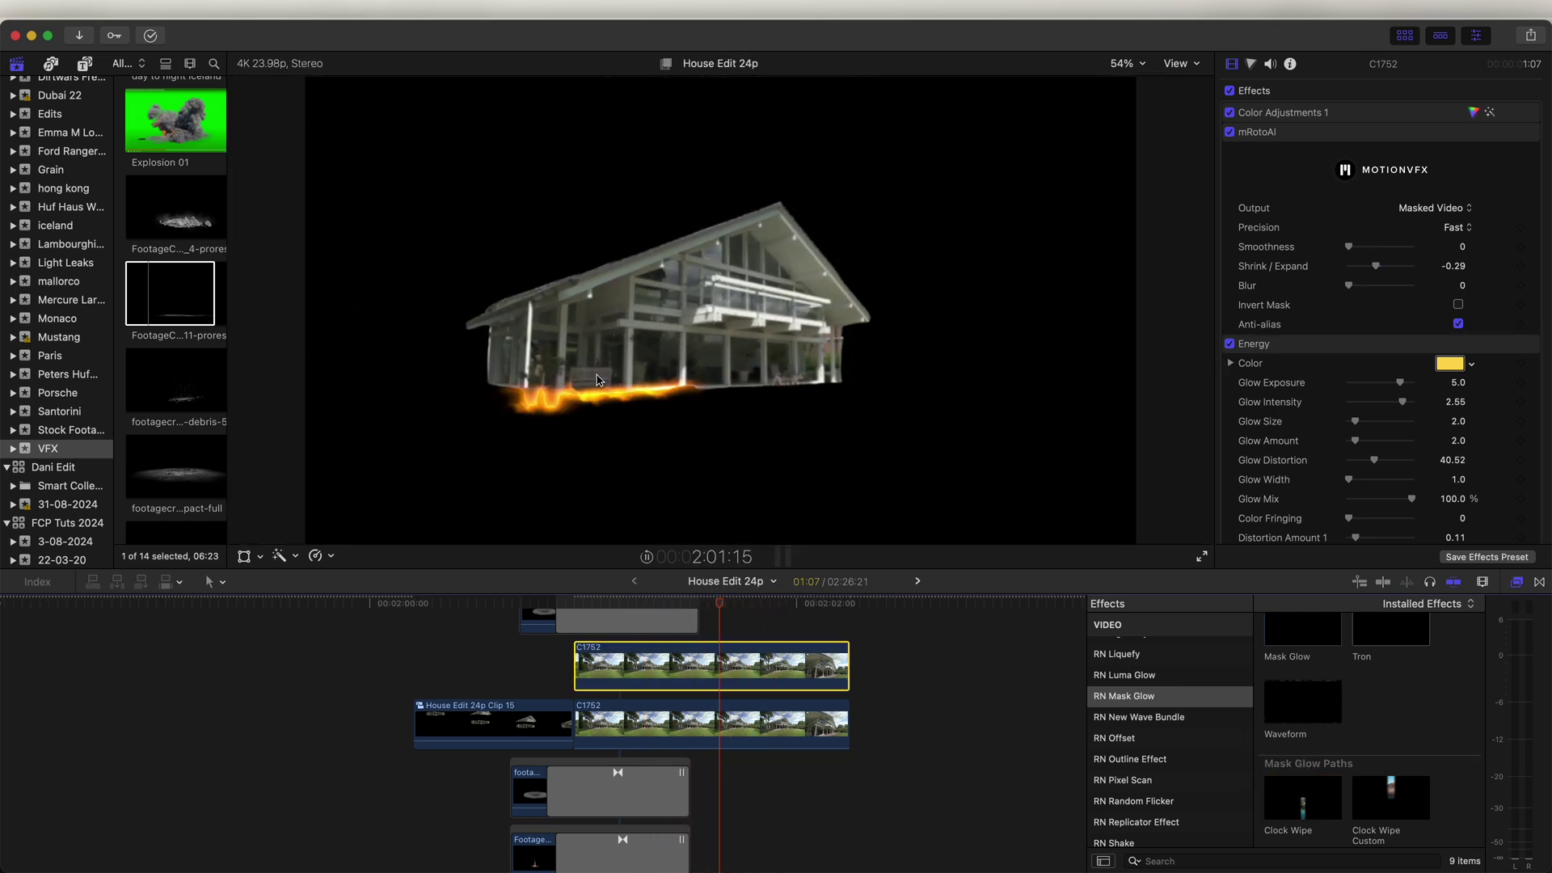
# Set the glow's Fade In/Out option to Fade In/out
pyautogui.scroll(-6, 1439, 123)
pyautogui.click(1450, 396)
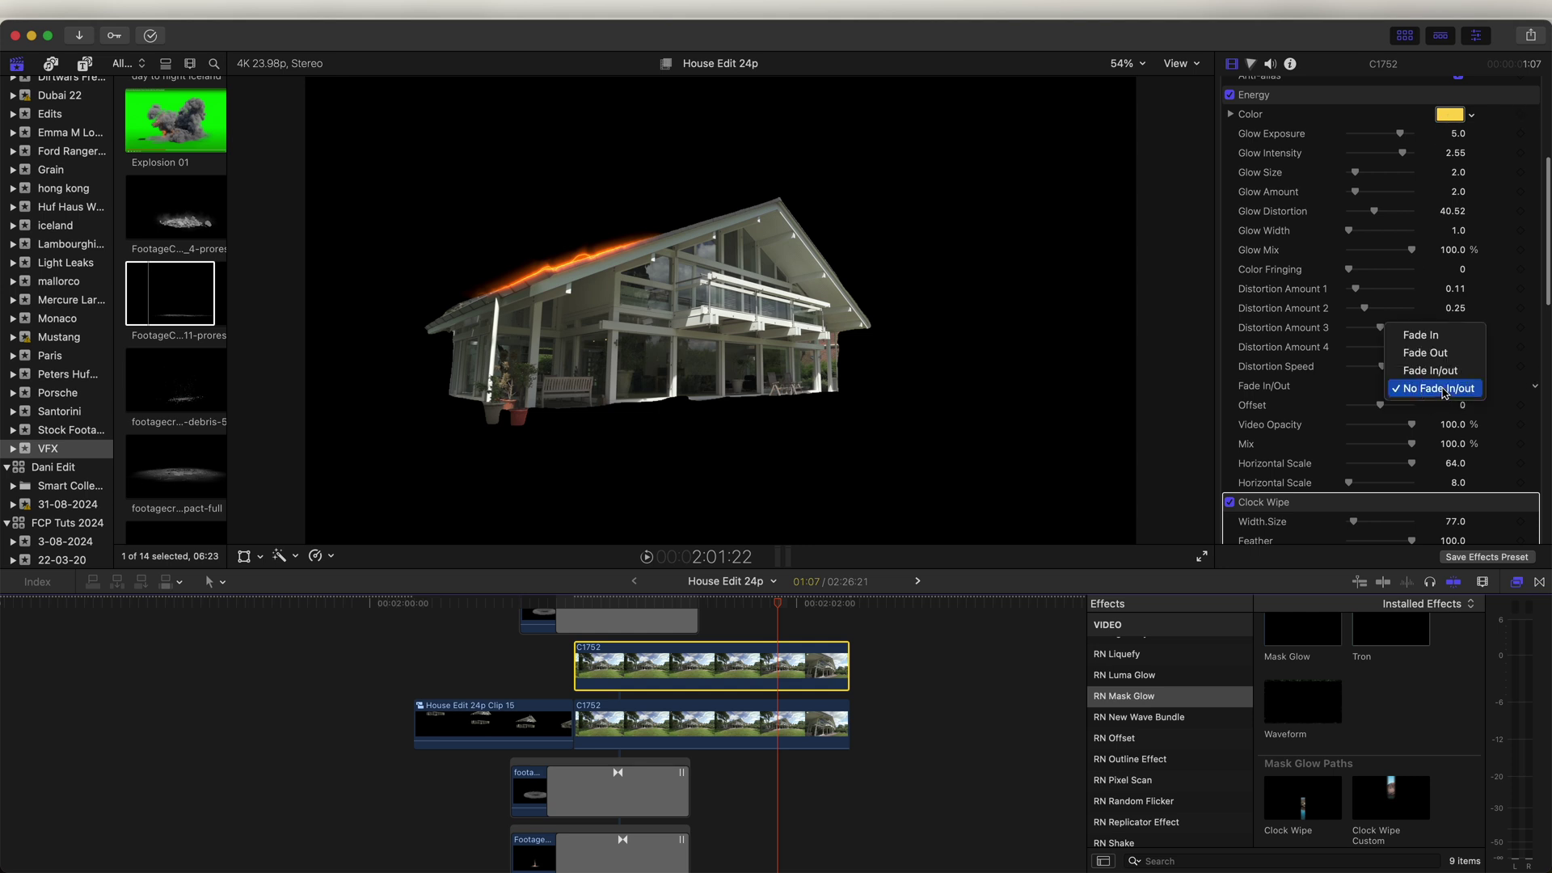
pyautogui.click(1429, 371)
pyautogui.click(1417, 389)
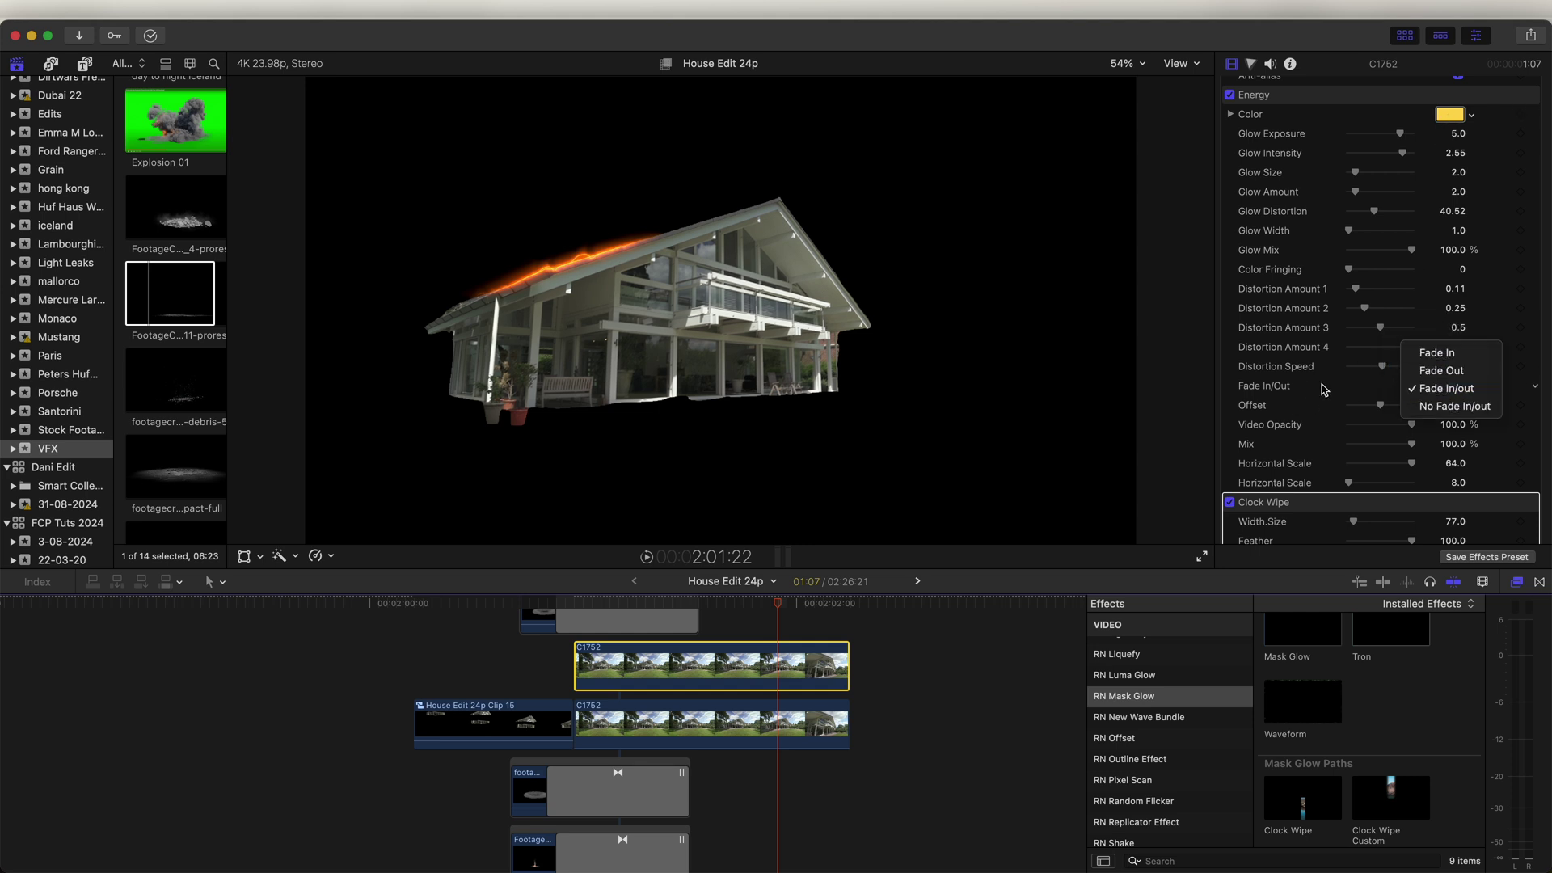
pyautogui.click(1453, 389)
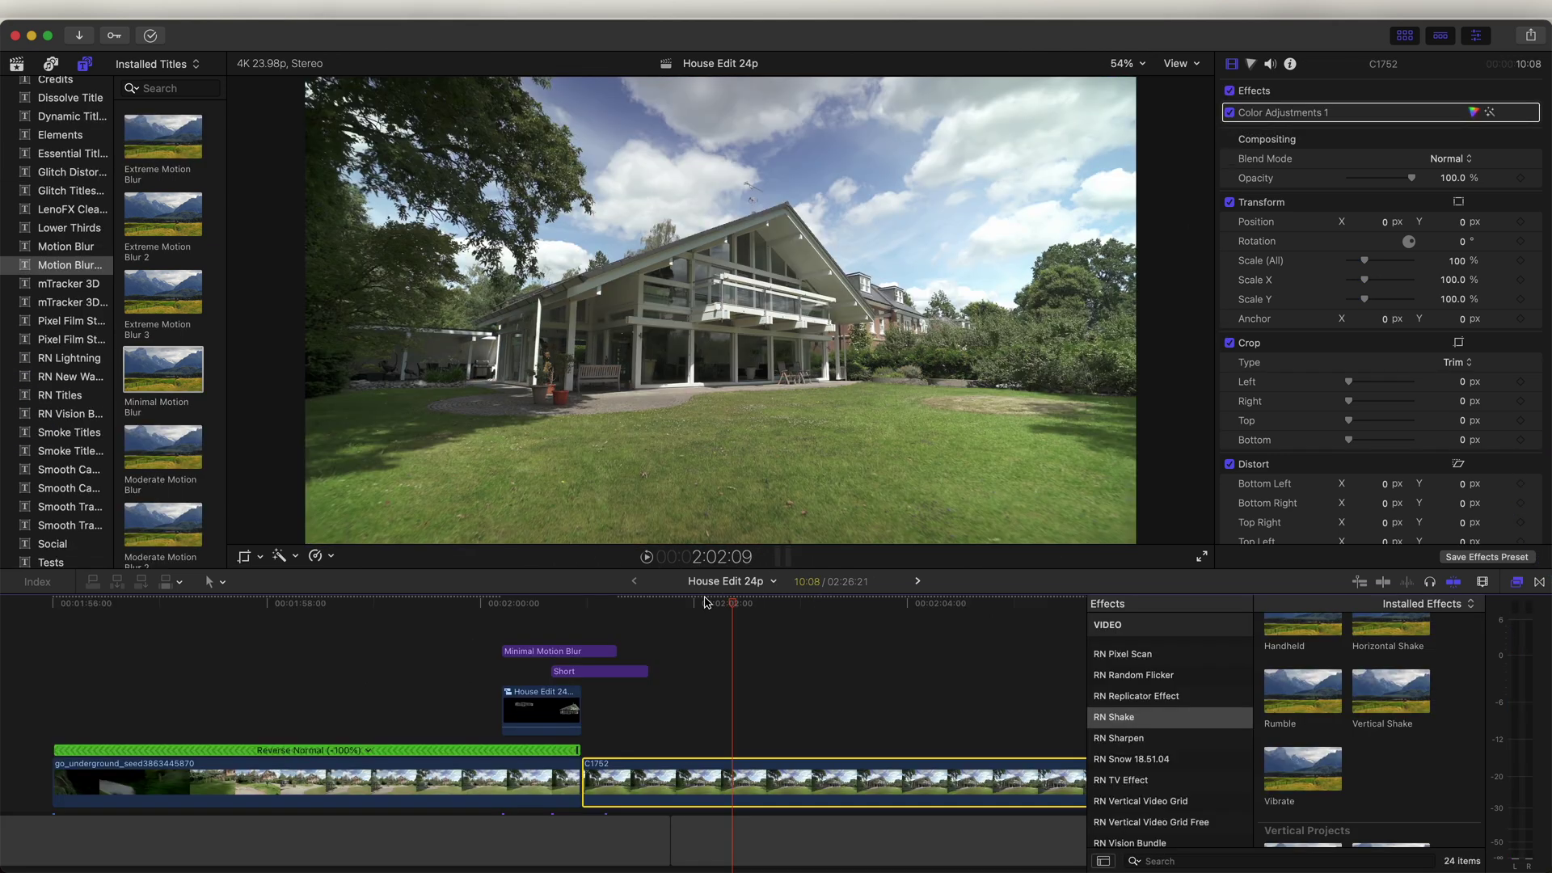
# Scrub through the house shots and play from the edge of C1752
pyautogui.click(656, 605)
pyautogui.moveTo(655, 608); pyautogui.dragTo(584, 625)
pyautogui.press('space')
pyautogui.hscroll(5, 501, 686)
pyautogui.scroll(-3, 497, 687)
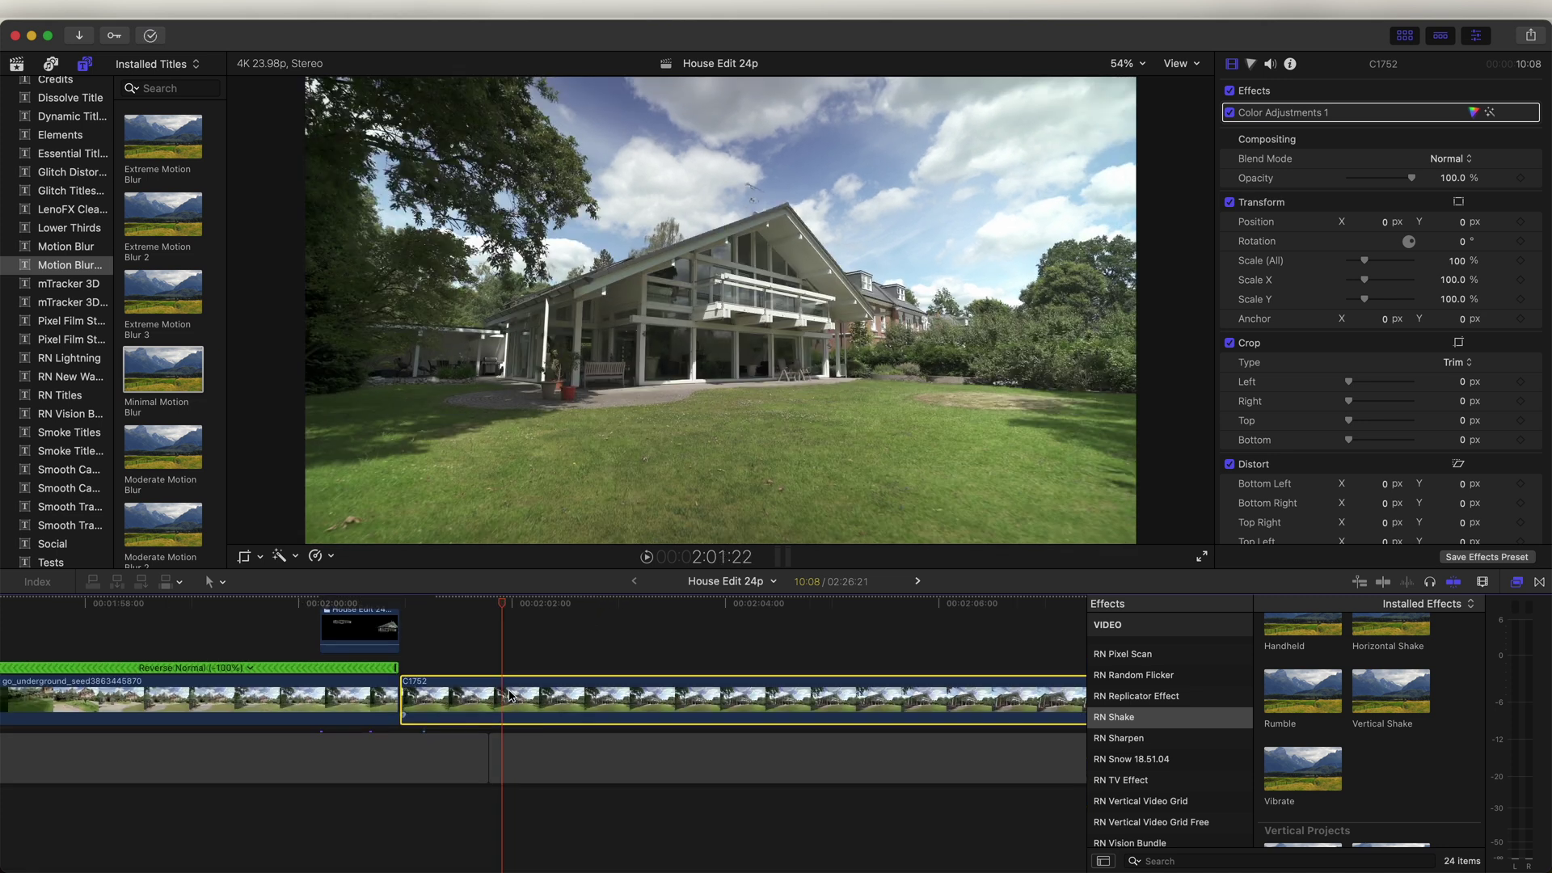
# Show the retime bar and set C1752 to Fast 20x
pyautogui.press('super+r')
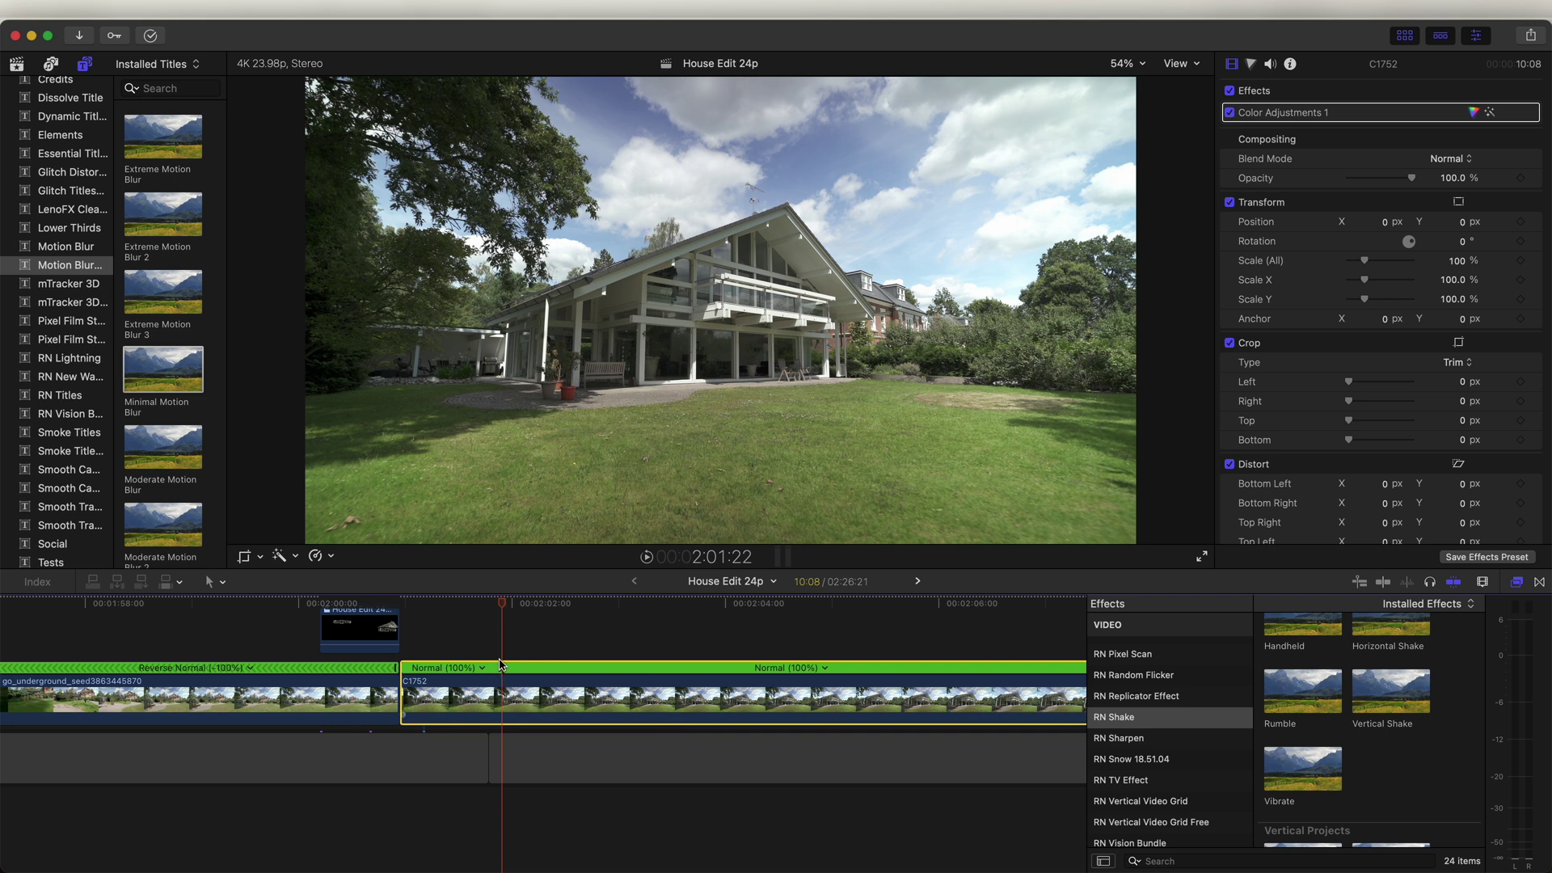
pyautogui.hscroll(10, 518, 667)
pyautogui.moveTo(647, 602); pyautogui.dragTo(742, 608)
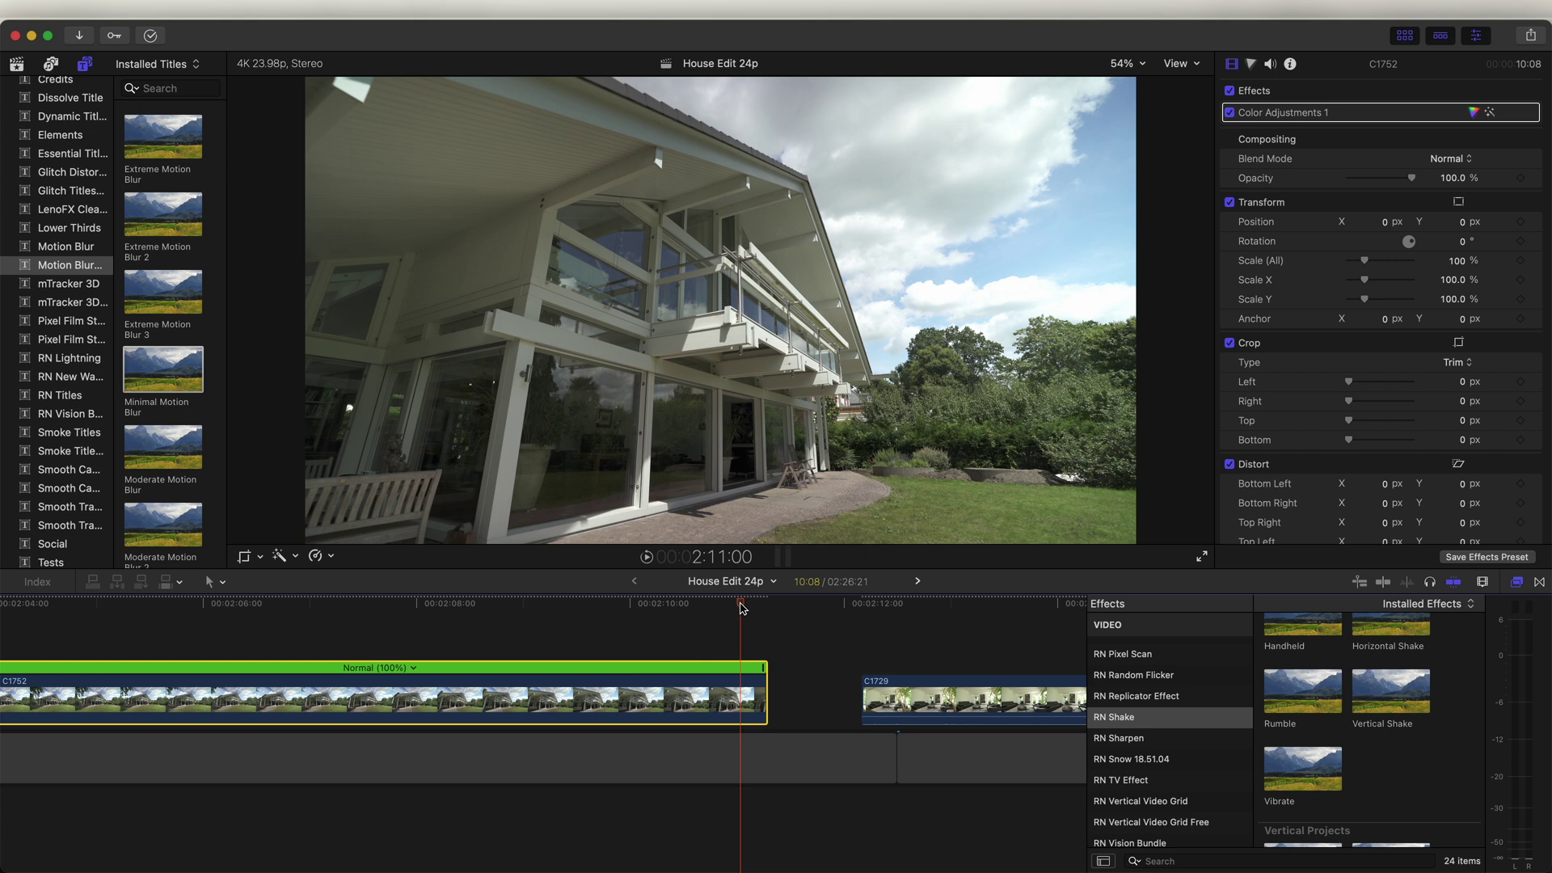
pyautogui.hscroll(-5, 508, 671)
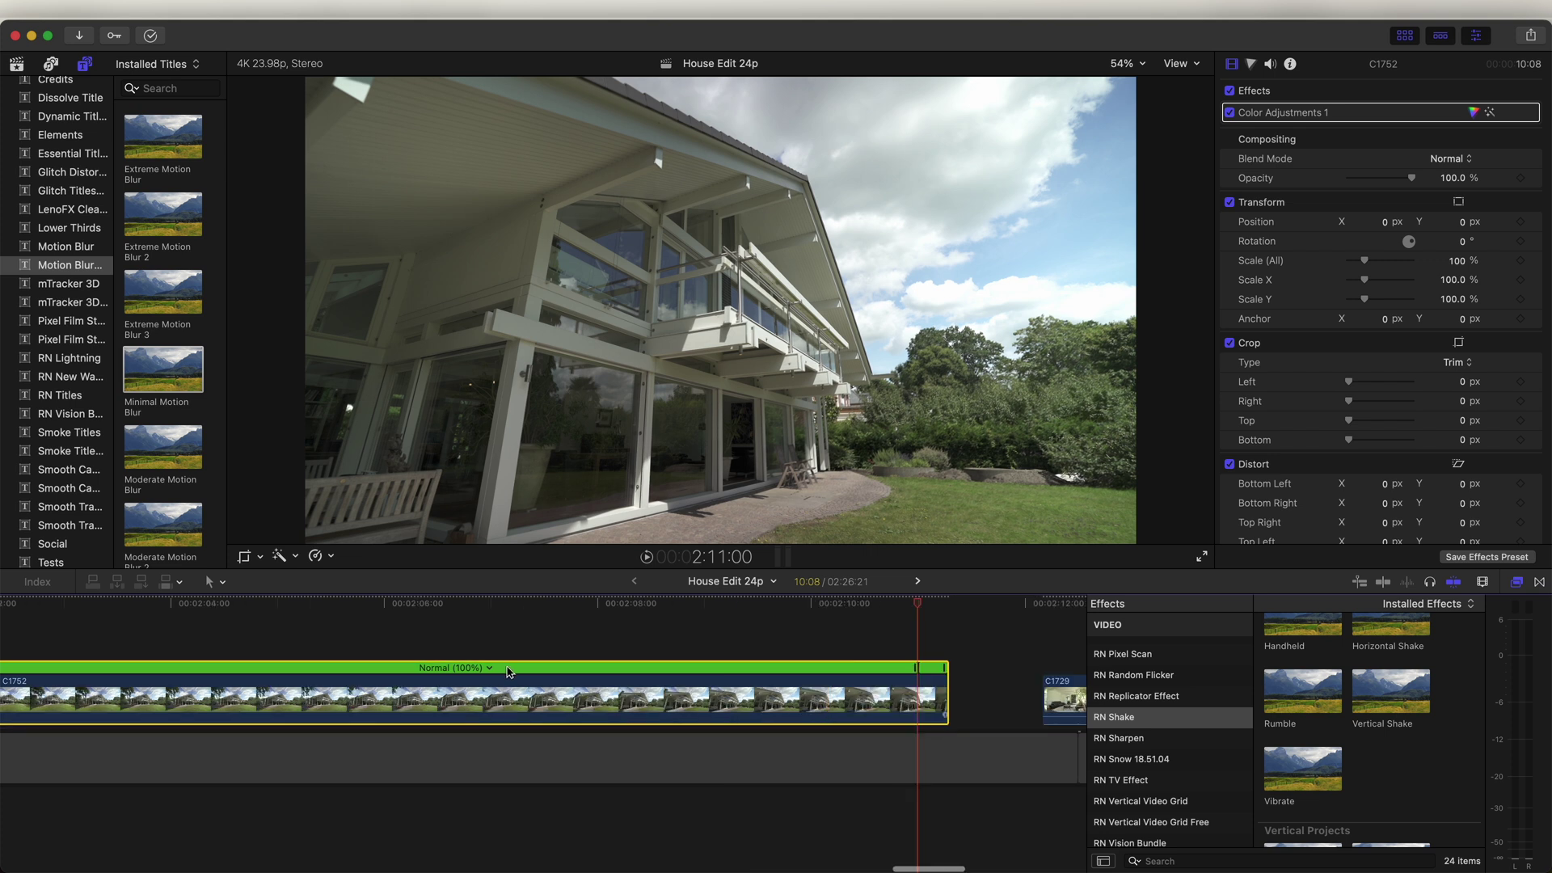
pyautogui.click(490, 669)
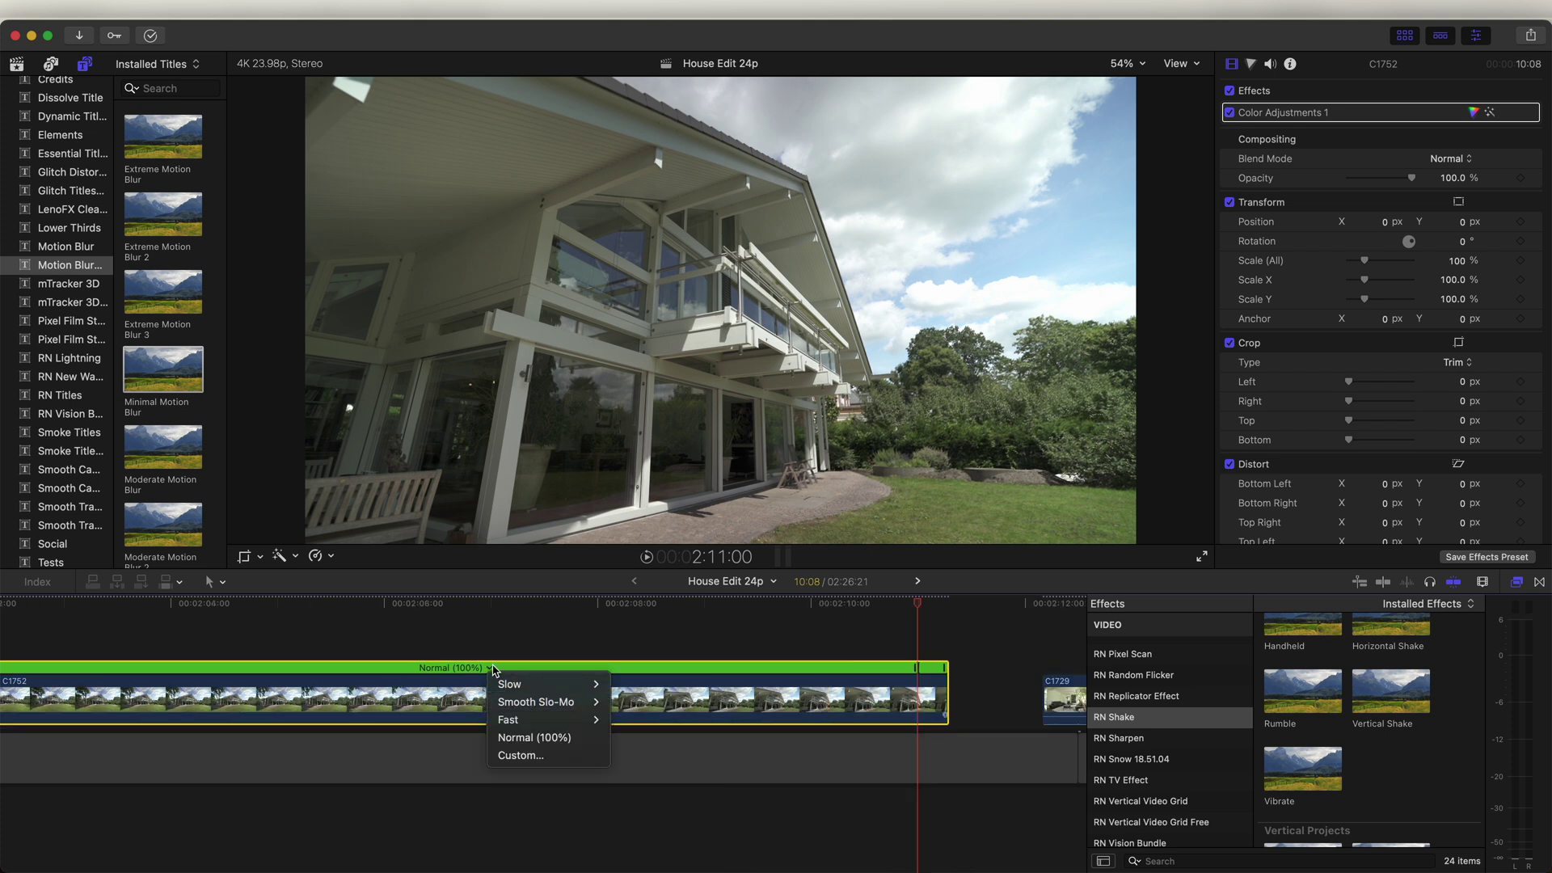
pyautogui.moveTo(534, 719)
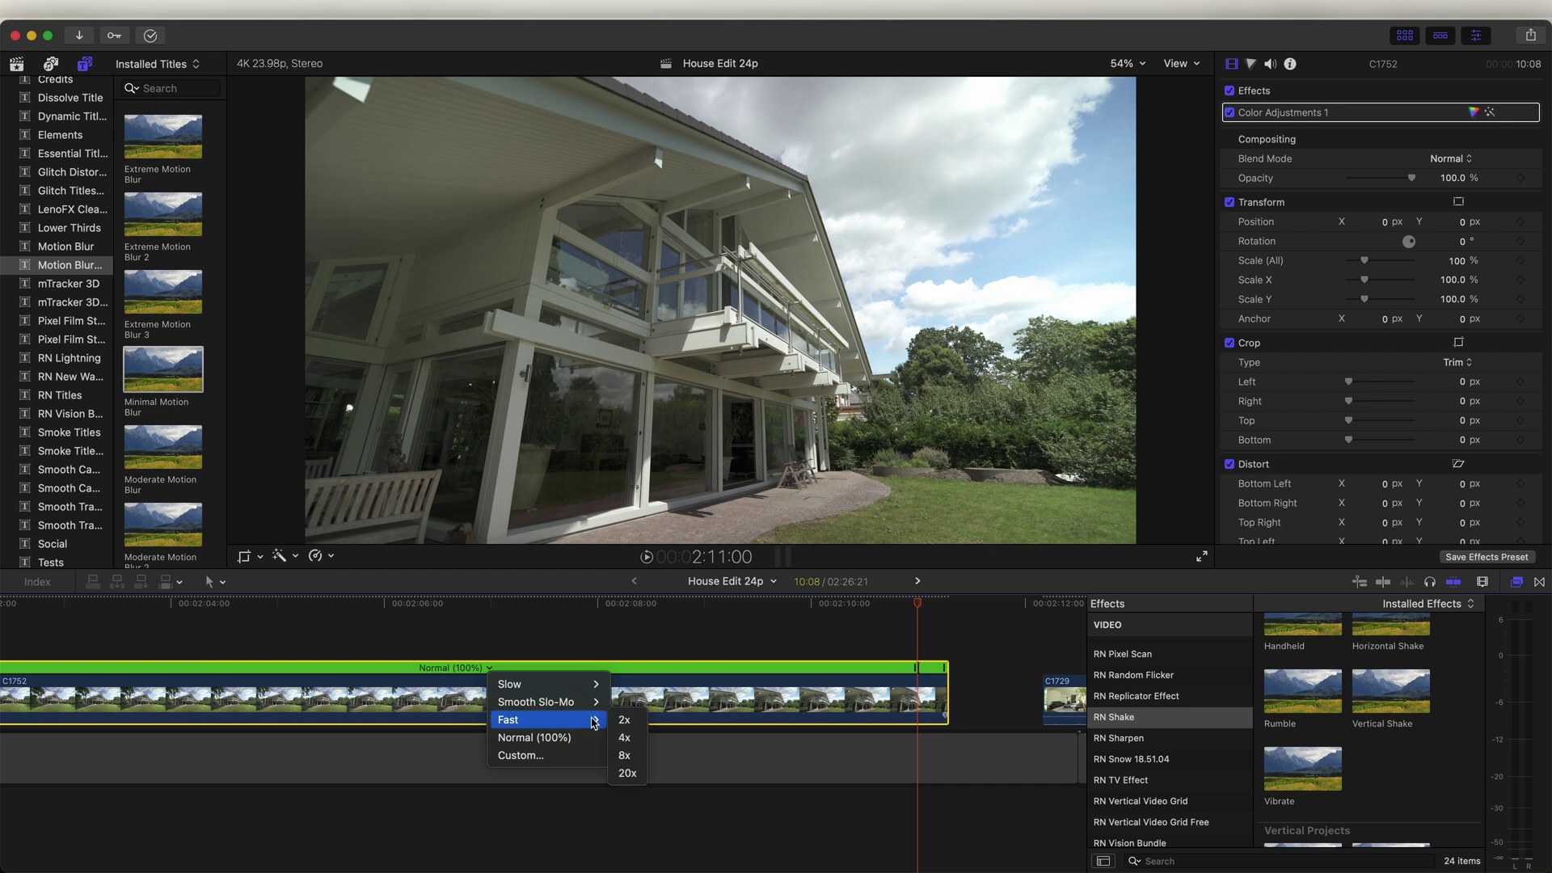
pyautogui.click(627, 772)
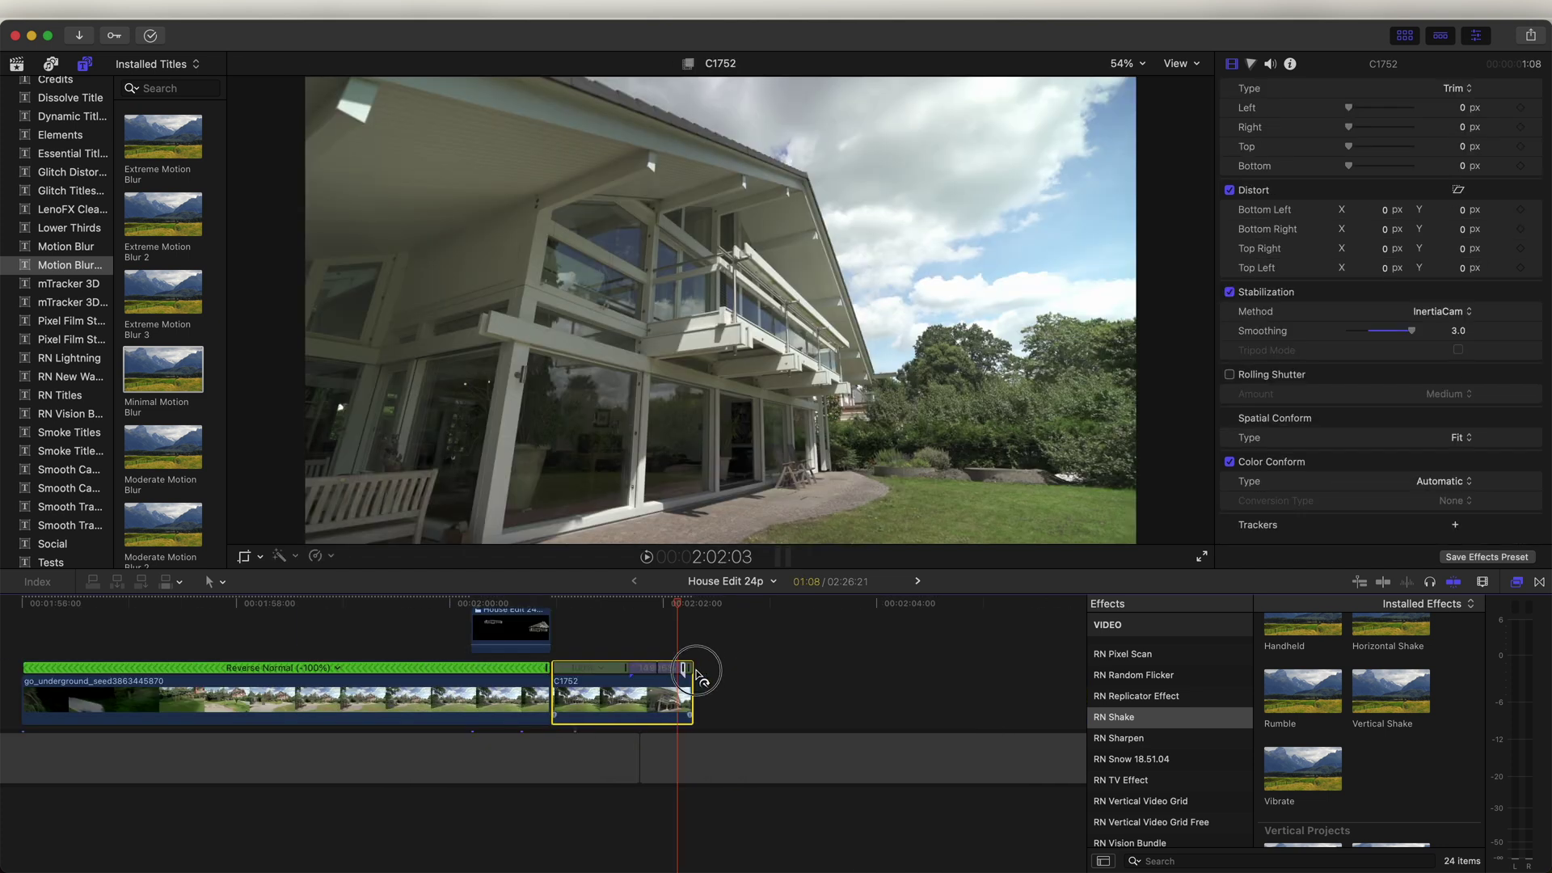
# Adjust the length of C1752's sped-up section and scrub through it
pyautogui.click(639, 604)
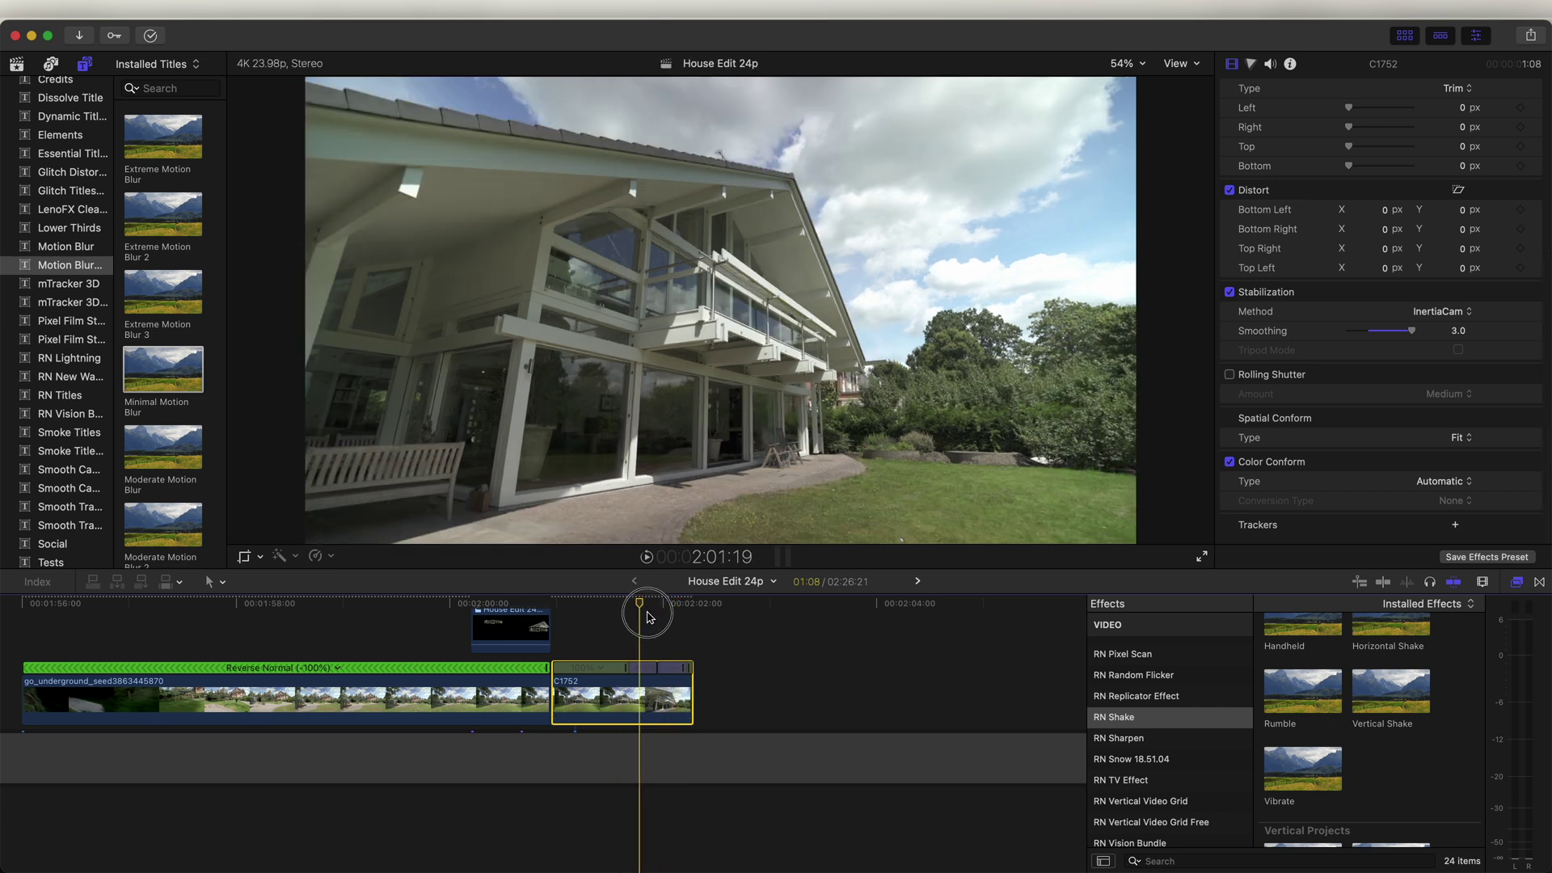
pyautogui.moveTo(694, 668); pyautogui.dragTo(725, 676)
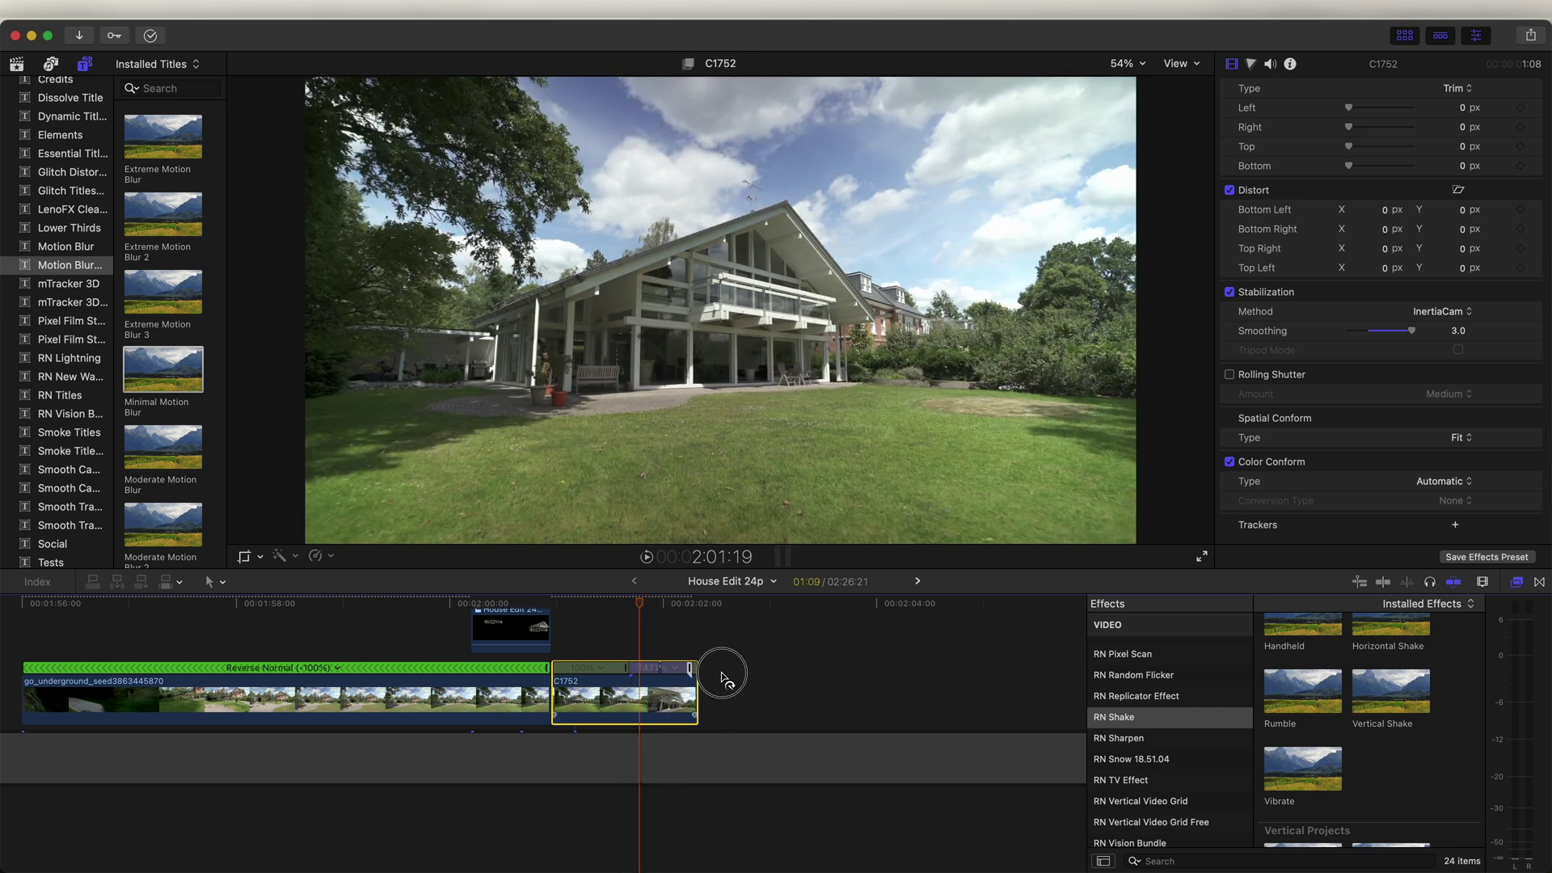
pyautogui.click(640, 604)
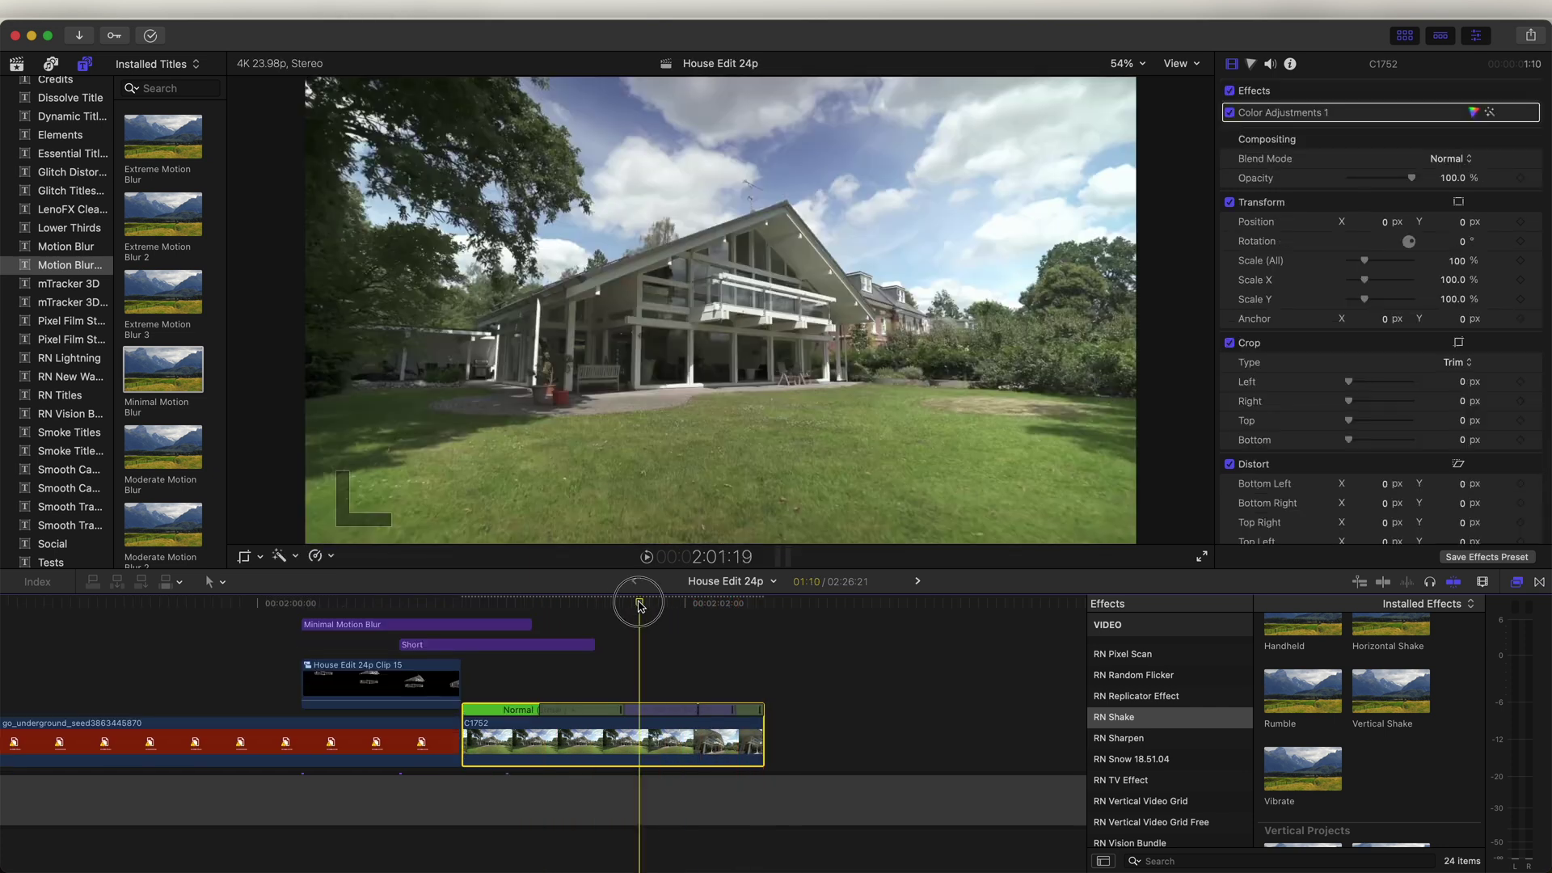
pyautogui.moveTo(638, 604); pyautogui.dragTo(740, 607)
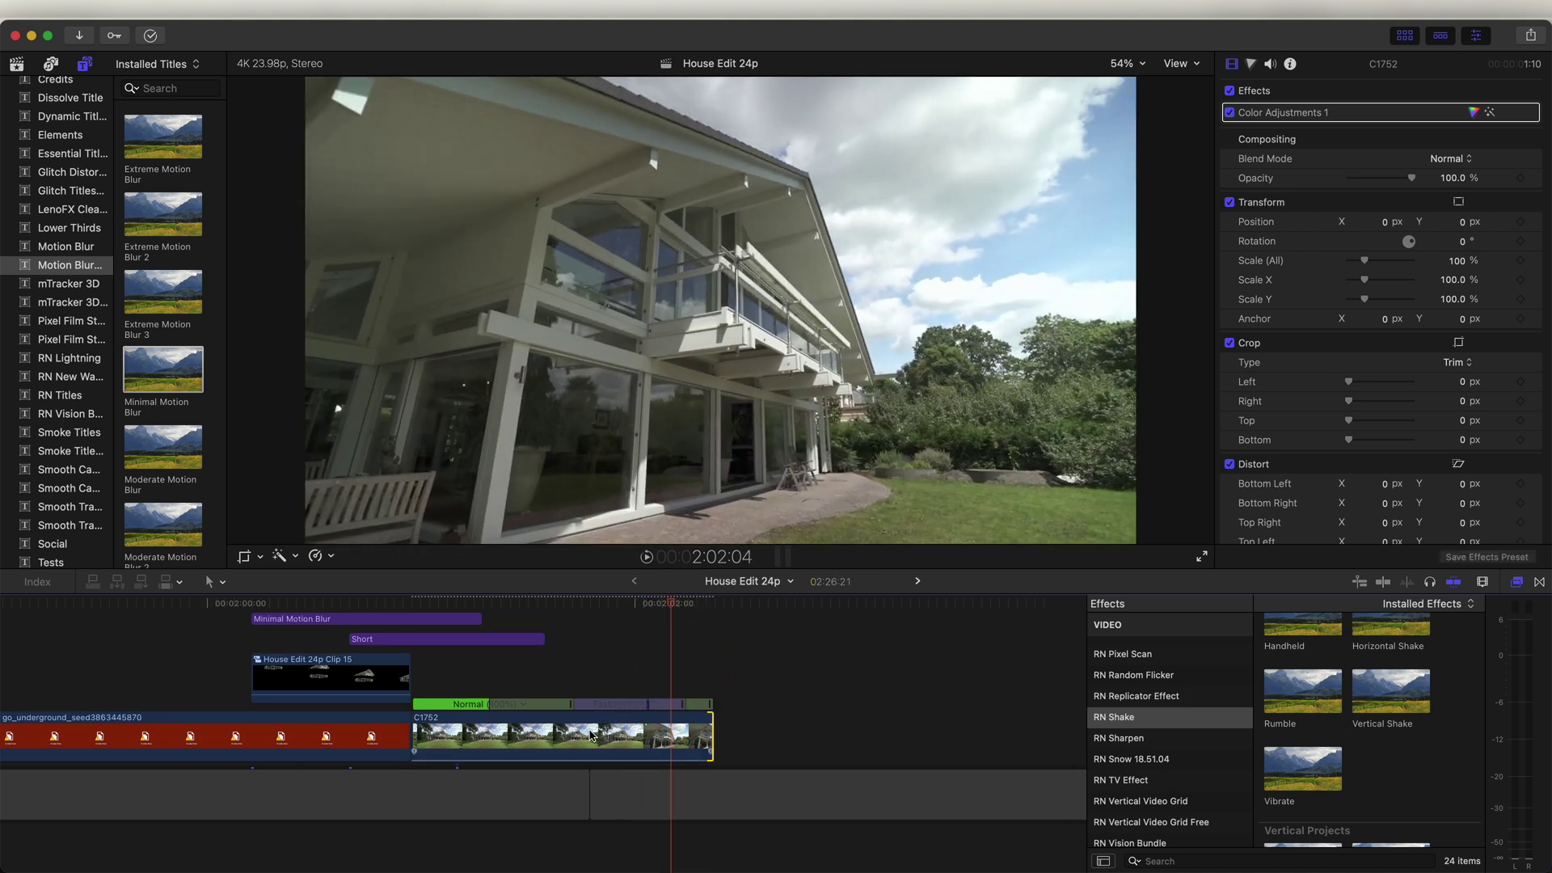
# Place a copy of C1752 right after it as compound clip House Edit 24p Clip 16
pyautogui.moveTo(591, 736); pyautogui.dragTo(906, 727)
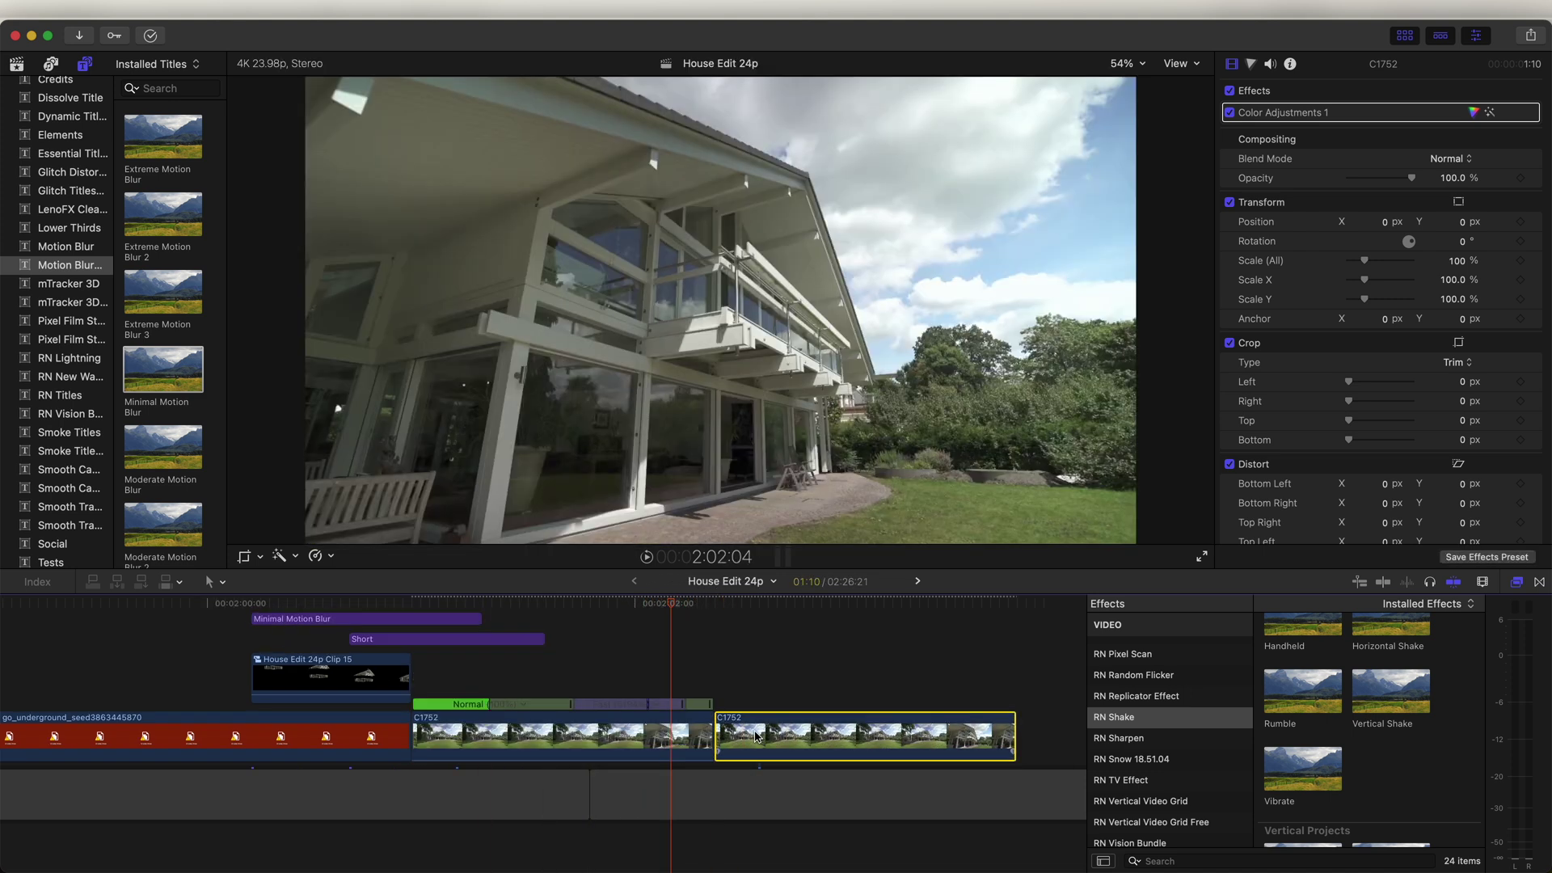
pyautogui.rightClick(755, 736)
pyautogui.click(812, 492)
pyautogui.click(988, 480)
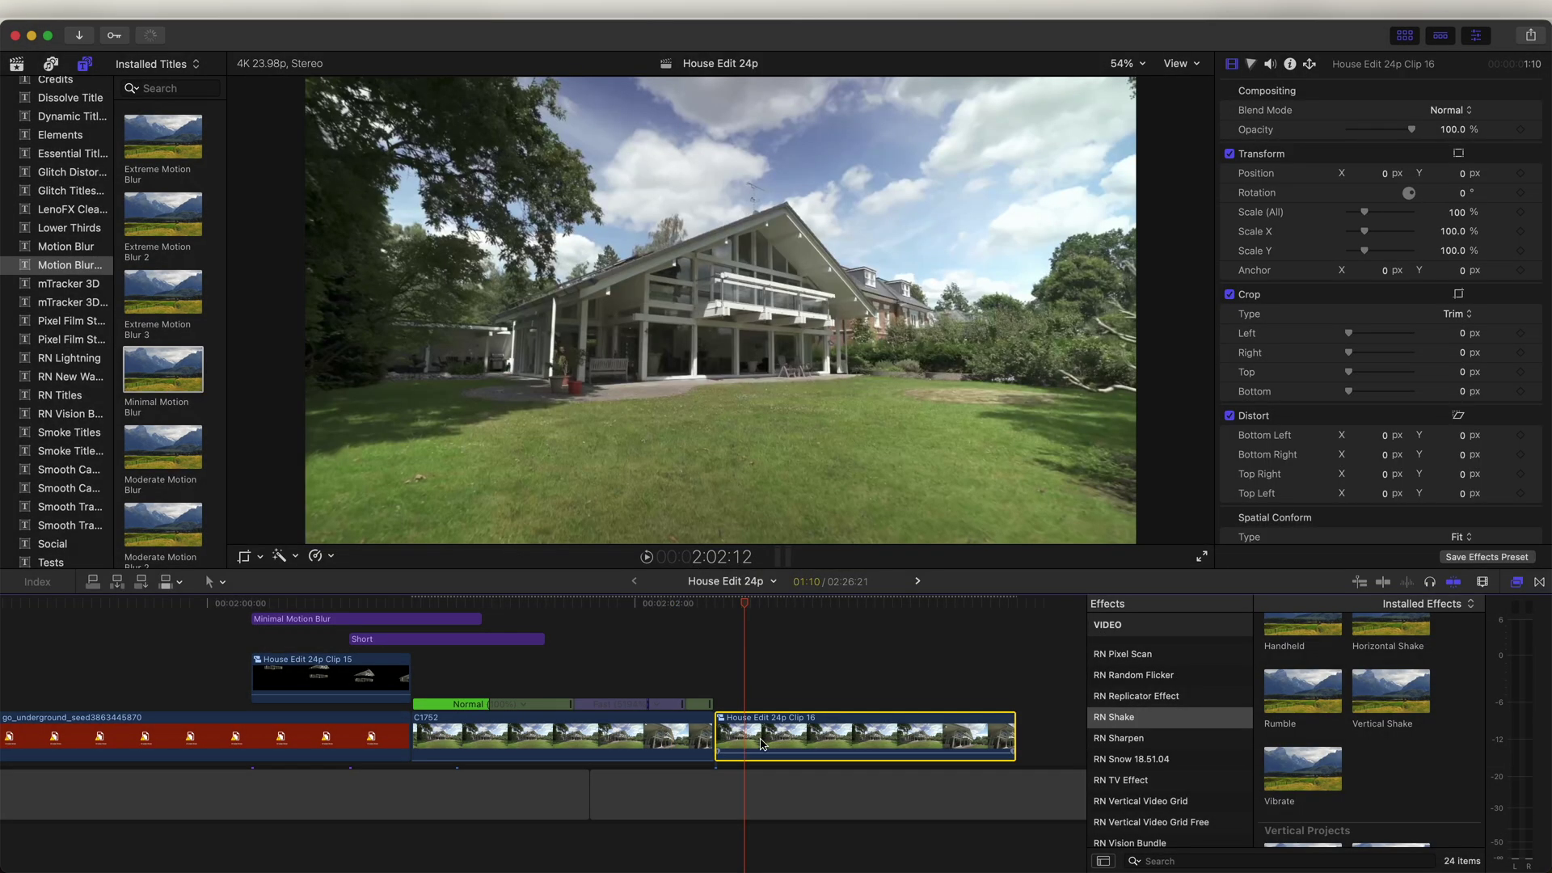
# Reverse the compound clip and play it back
pyautogui.click(330, 557)
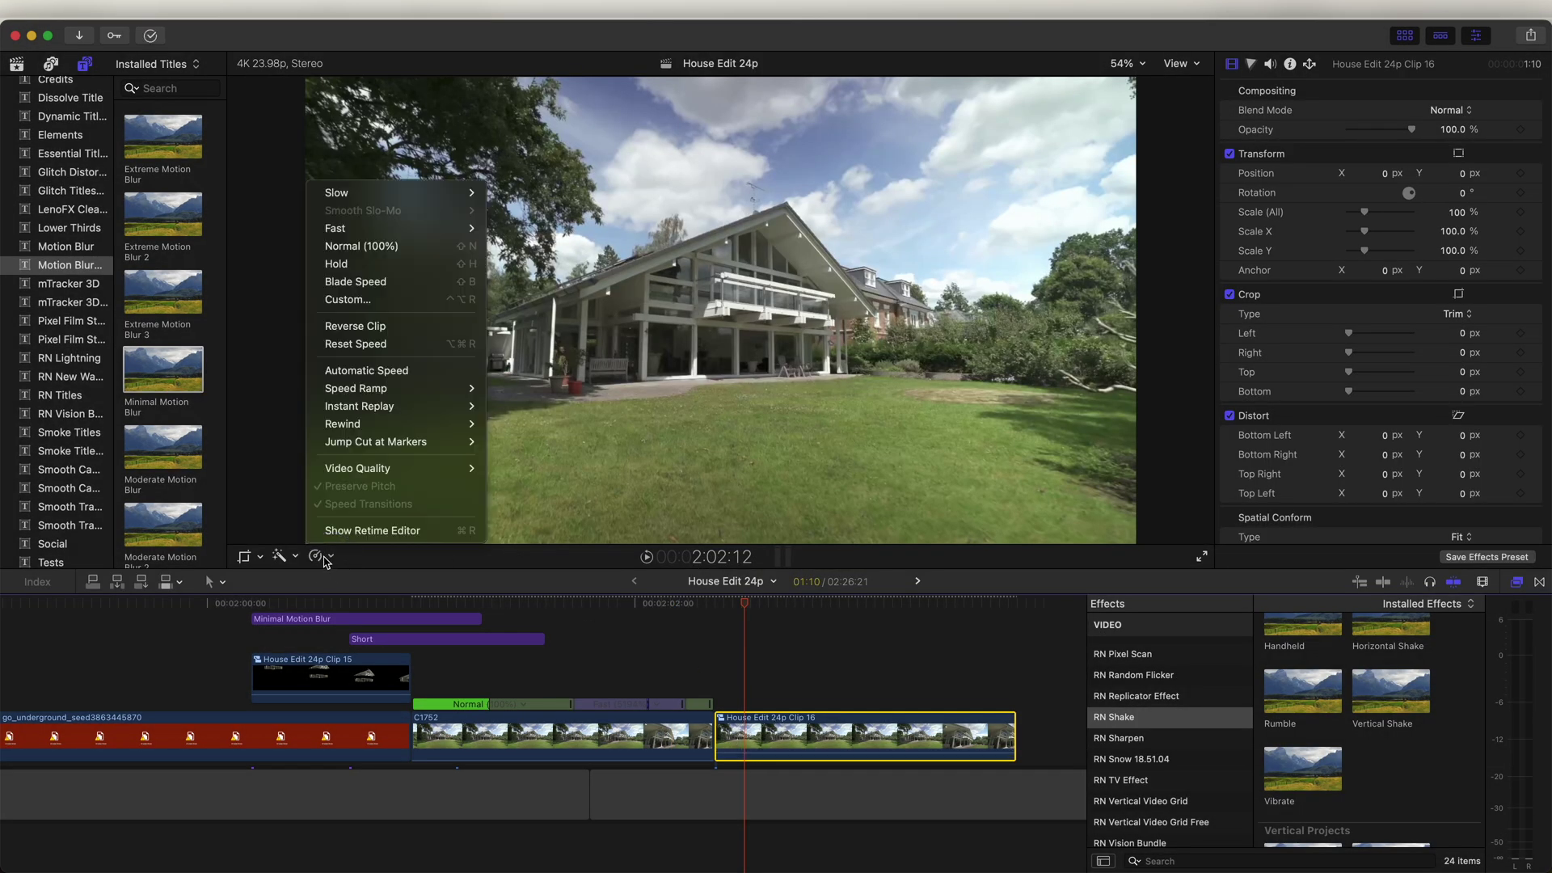
pyautogui.click(393, 327)
pyautogui.press('space')
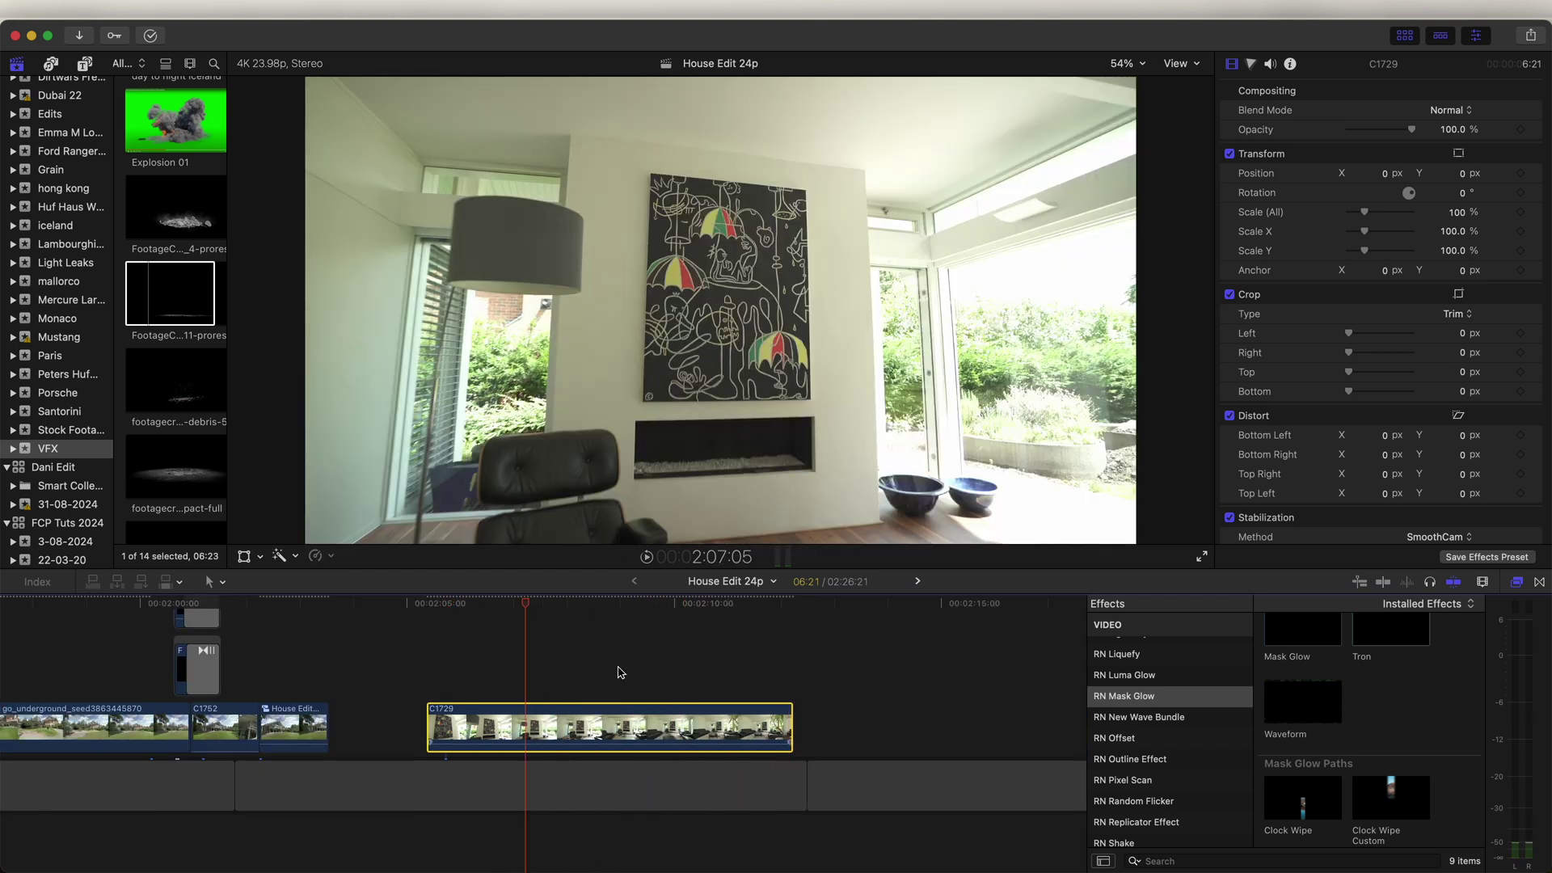
# Turn the interior clip C1729 into compound clip House Edit 24p Clip 18
pyautogui.scroll(-2, 1293, 374)
pyautogui.scroll(-4, 1293, 374)
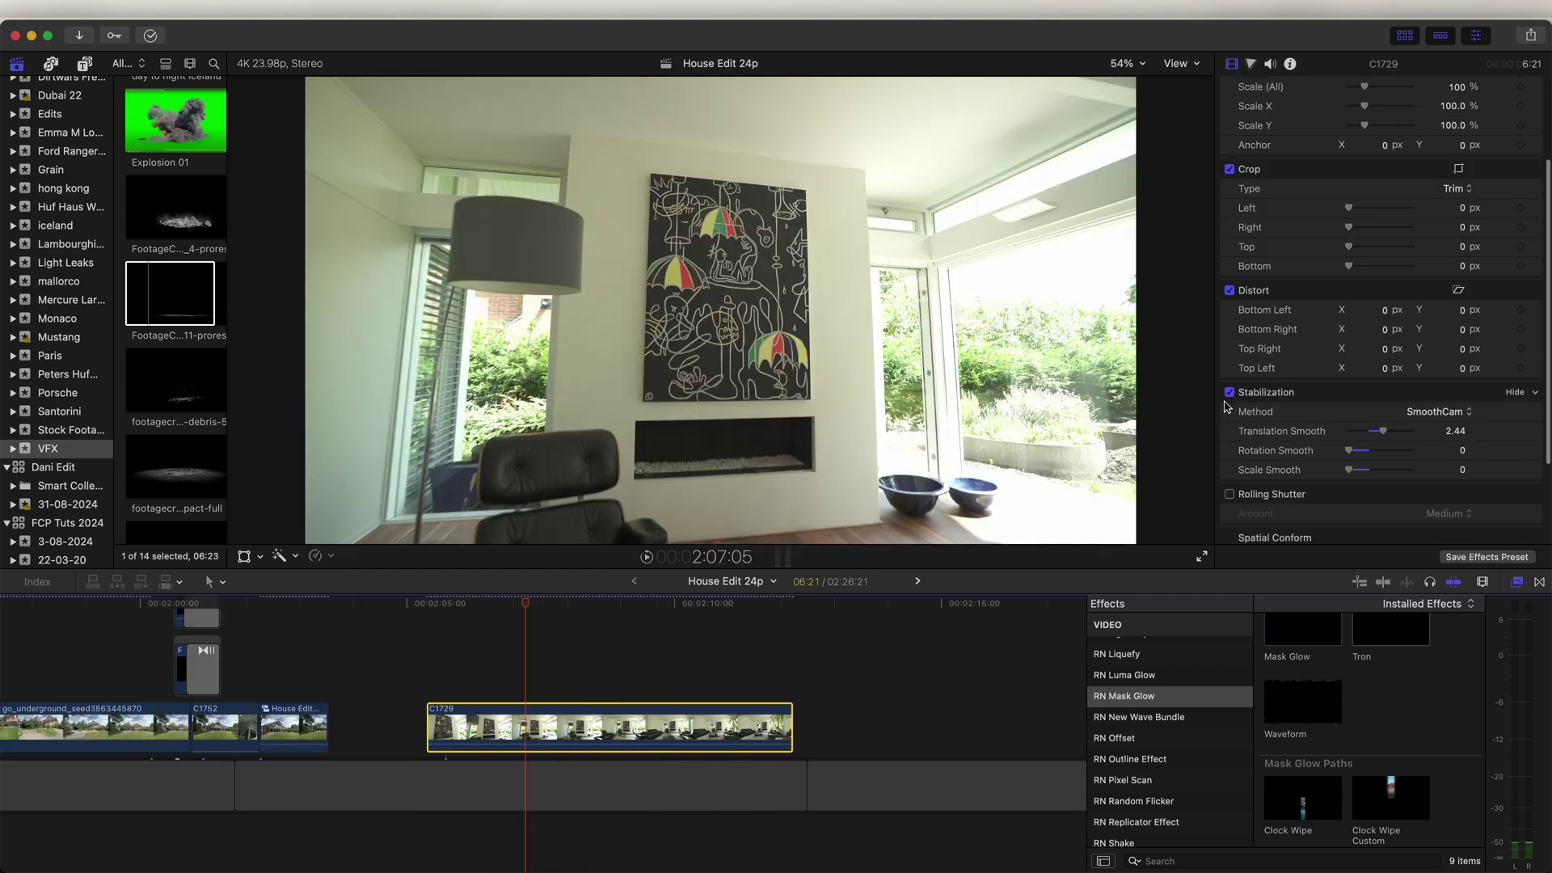
pyautogui.rightClick(526, 725)
pyautogui.click(577, 494)
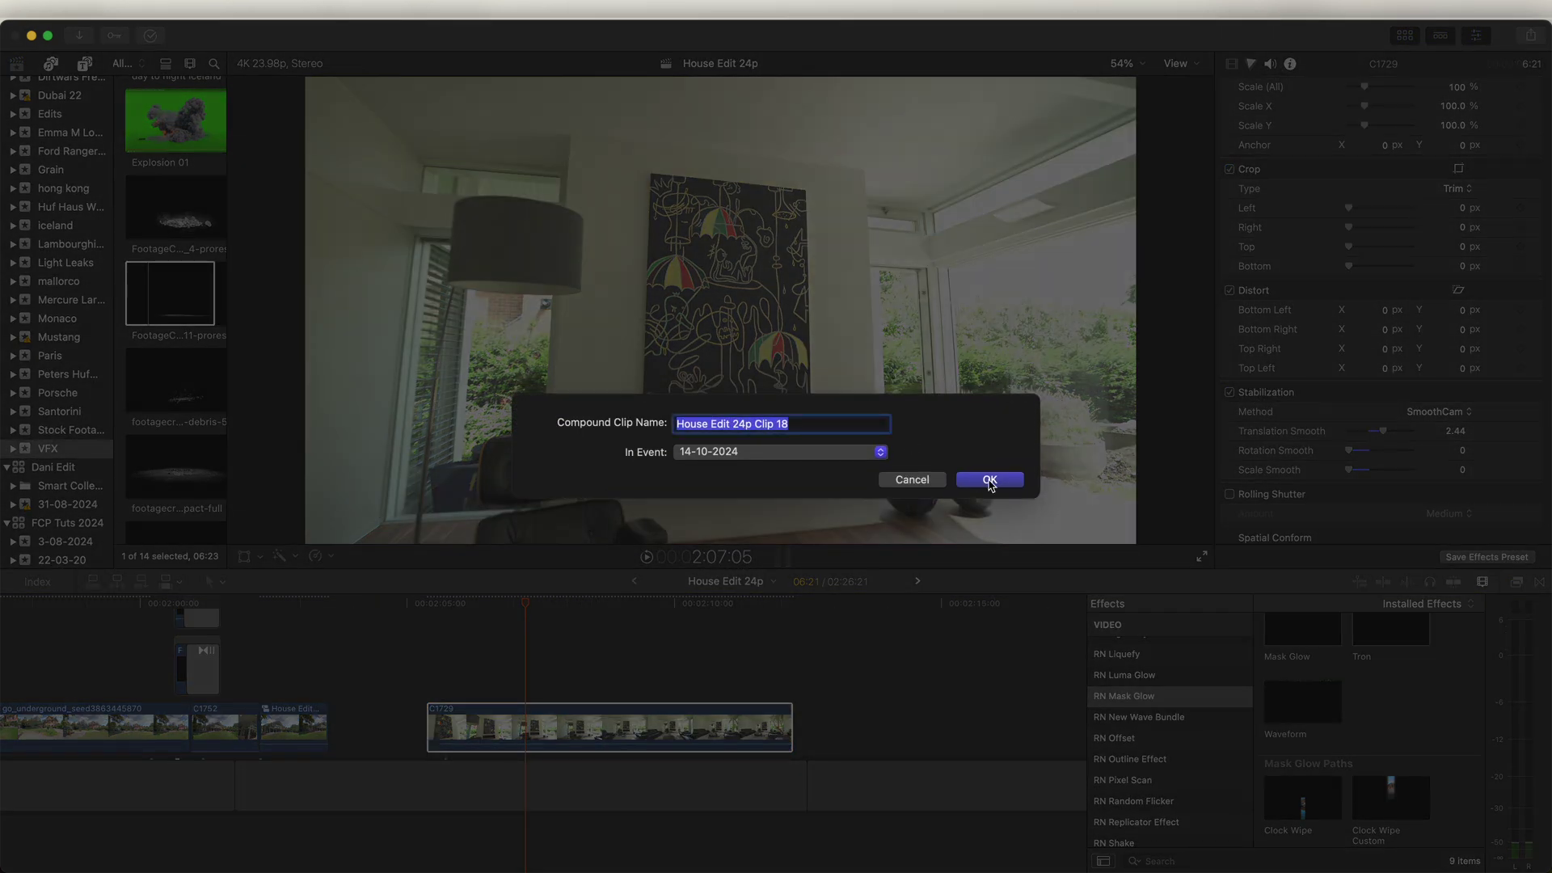
pyautogui.press('Return')
# Stack a copy of Clip 18 above the original and trim its end to 1:15
pyautogui.moveTo(526, 711); pyautogui.dragTo(526, 691)
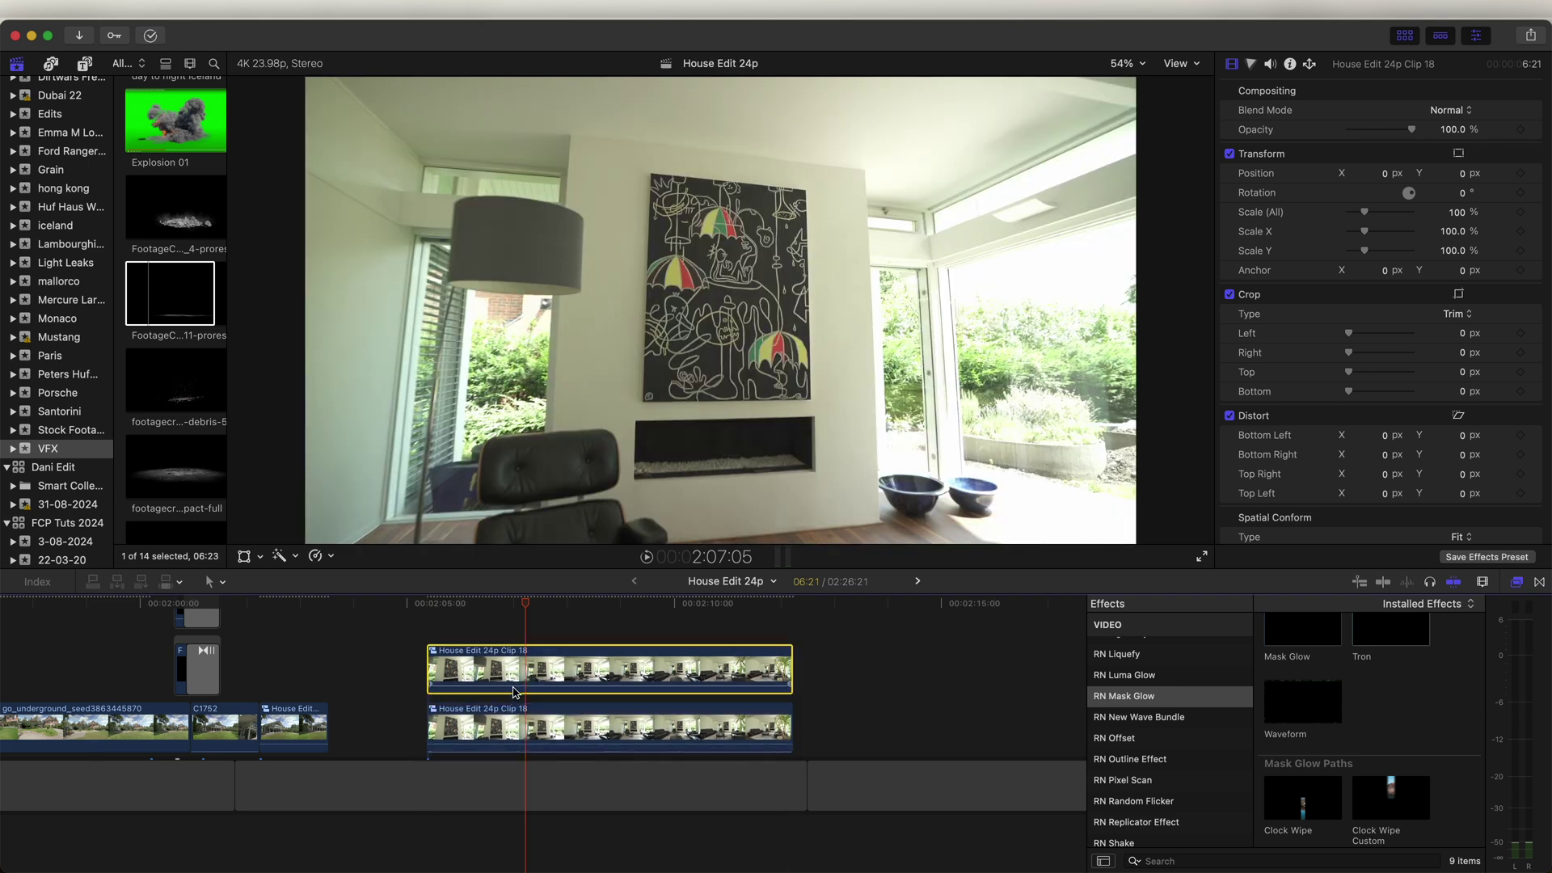
pyautogui.click(515, 612)
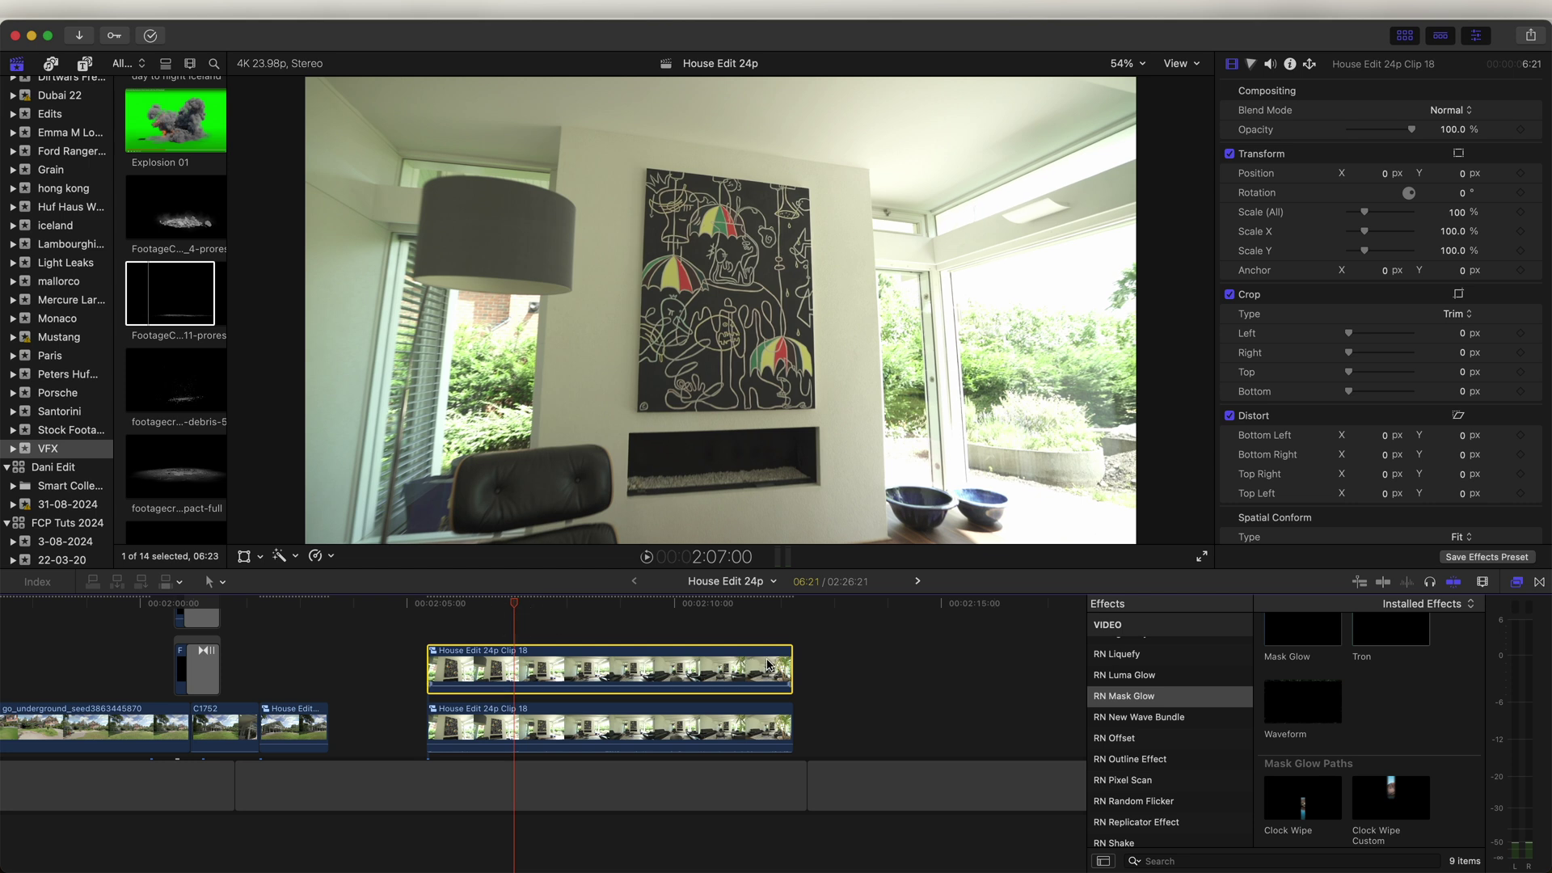
pyautogui.moveTo(790, 665); pyautogui.dragTo(513, 665)
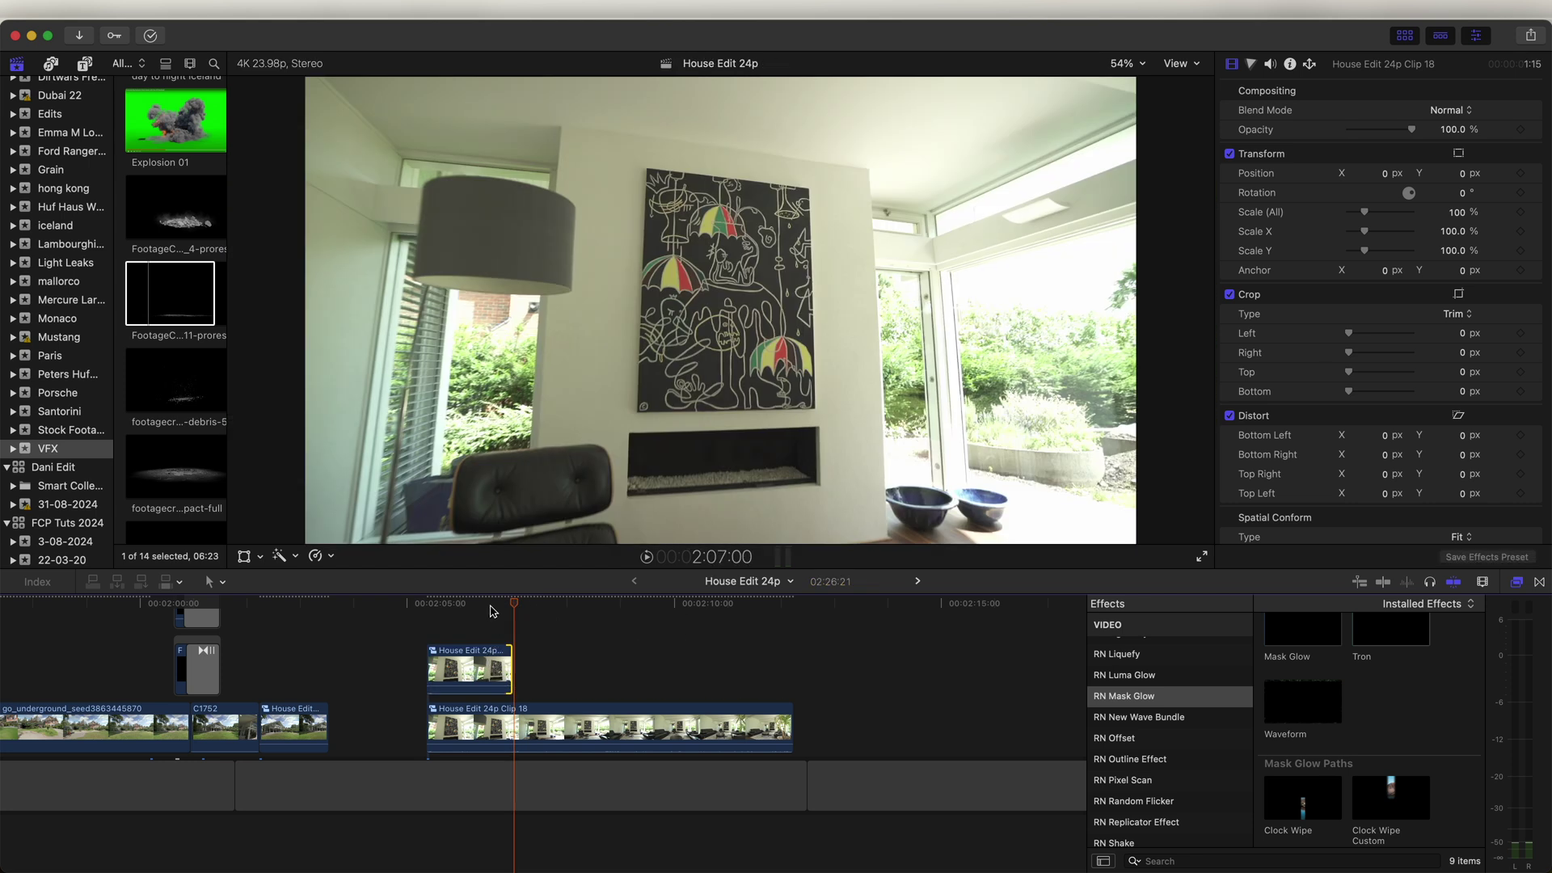
pyautogui.click(428, 612)
pyautogui.click(470, 670)
pyautogui.scroll(12, 1186, 686)
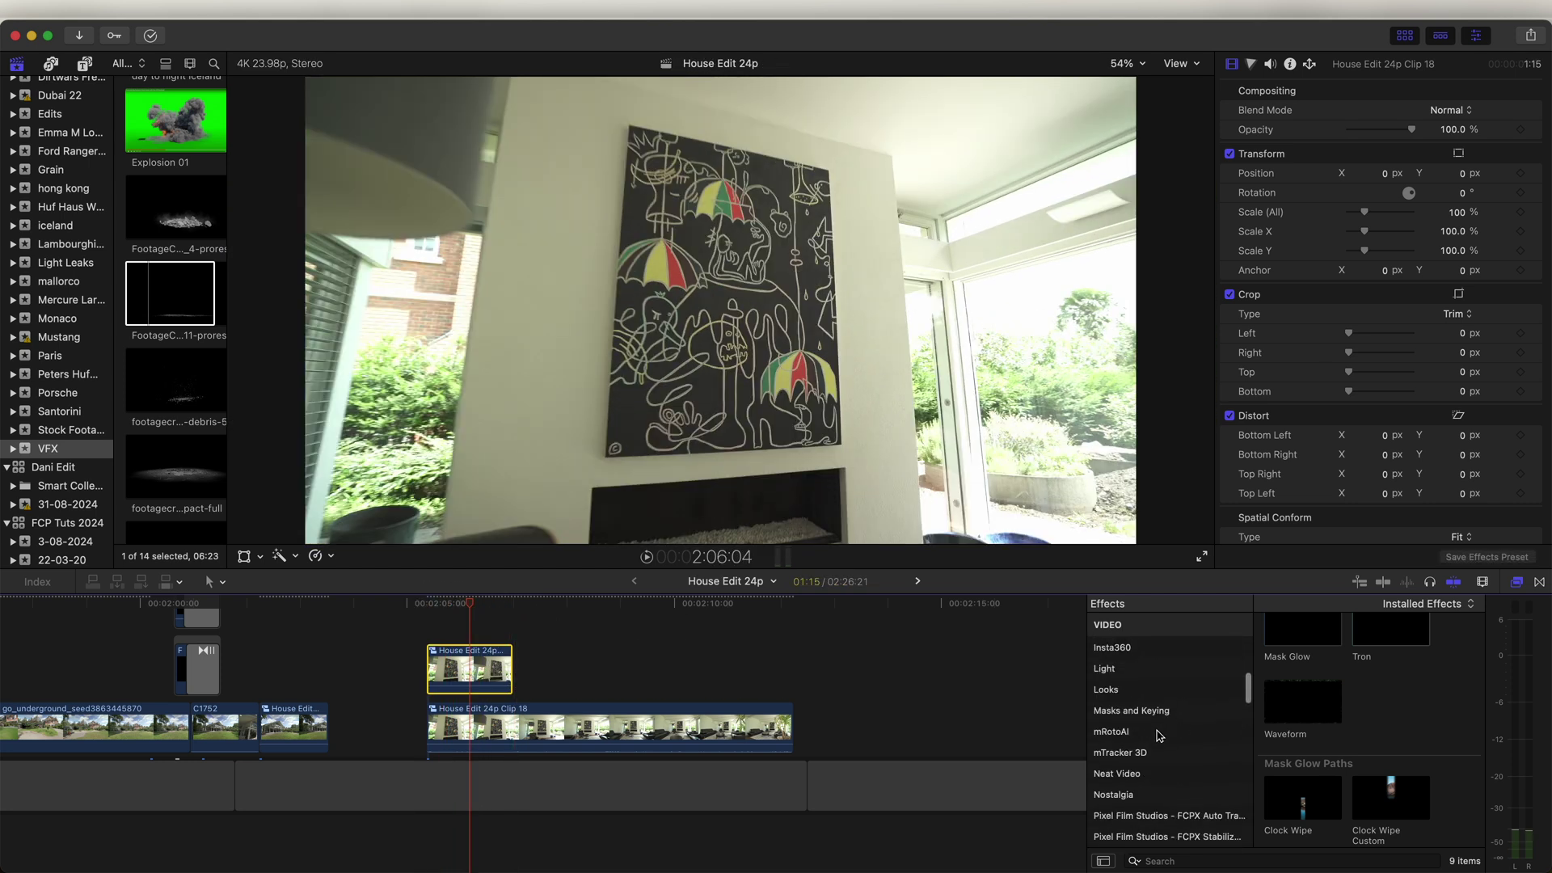
# Apply mRotoAI to the upper copy, mask and track the umbrella painting, and output Masked Video
pyautogui.click(1159, 734)
pyautogui.moveTo(1303, 651)
pyautogui.mouseDown()
pyautogui.moveTo(558, 582)
pyautogui.moveTo(480, 679)
pyautogui.mouseUp()
pyautogui.moveTo(635, 144); pyautogui.dragTo(678, 151)
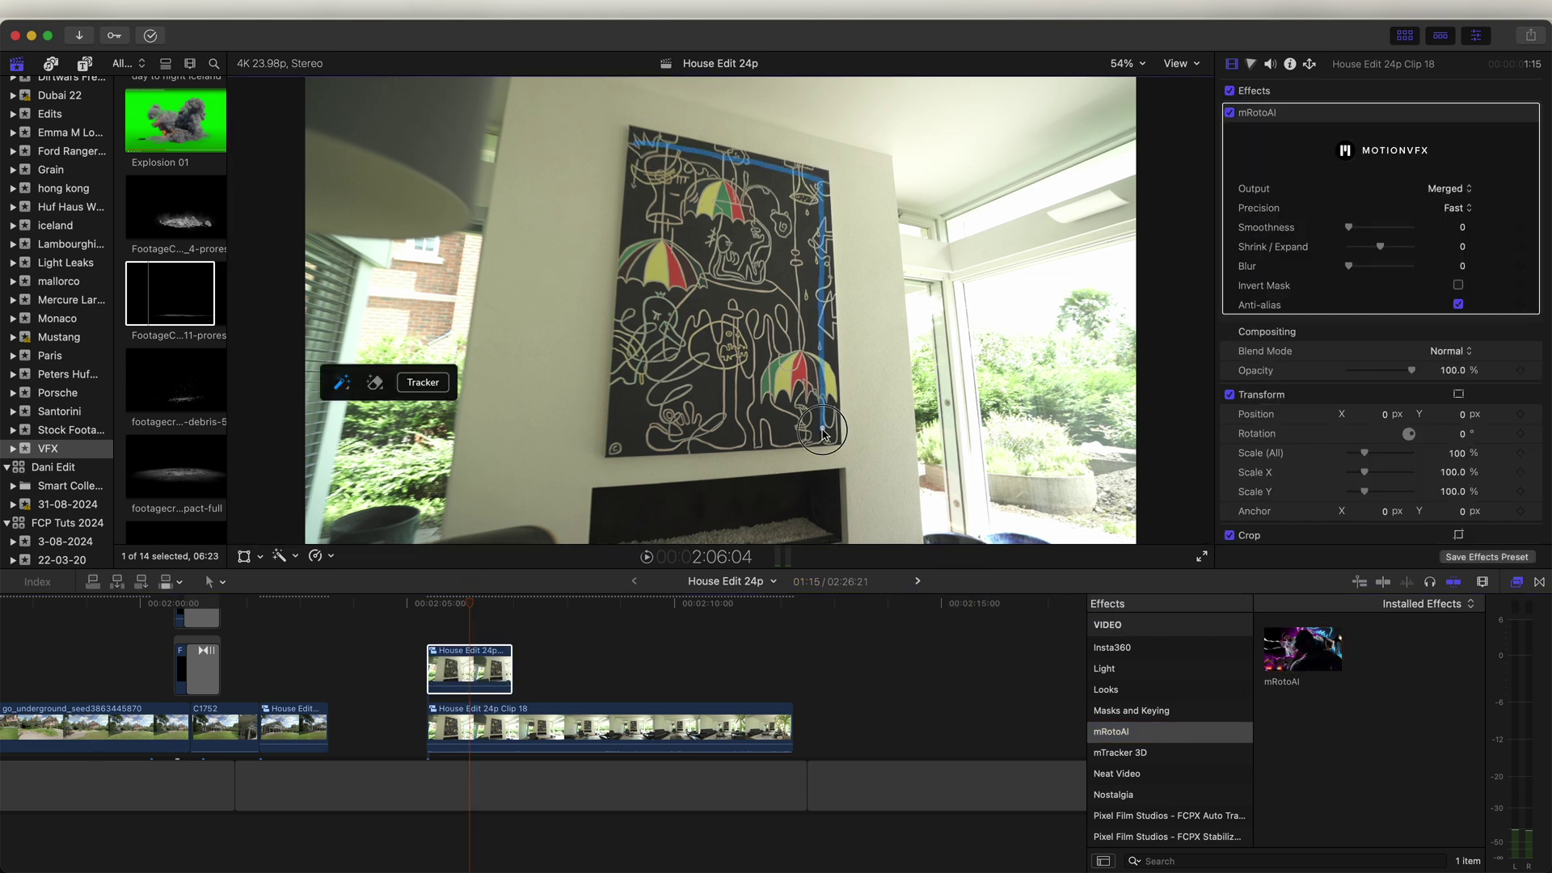
pyautogui.moveTo(656, 154); pyautogui.dragTo(656, 153)
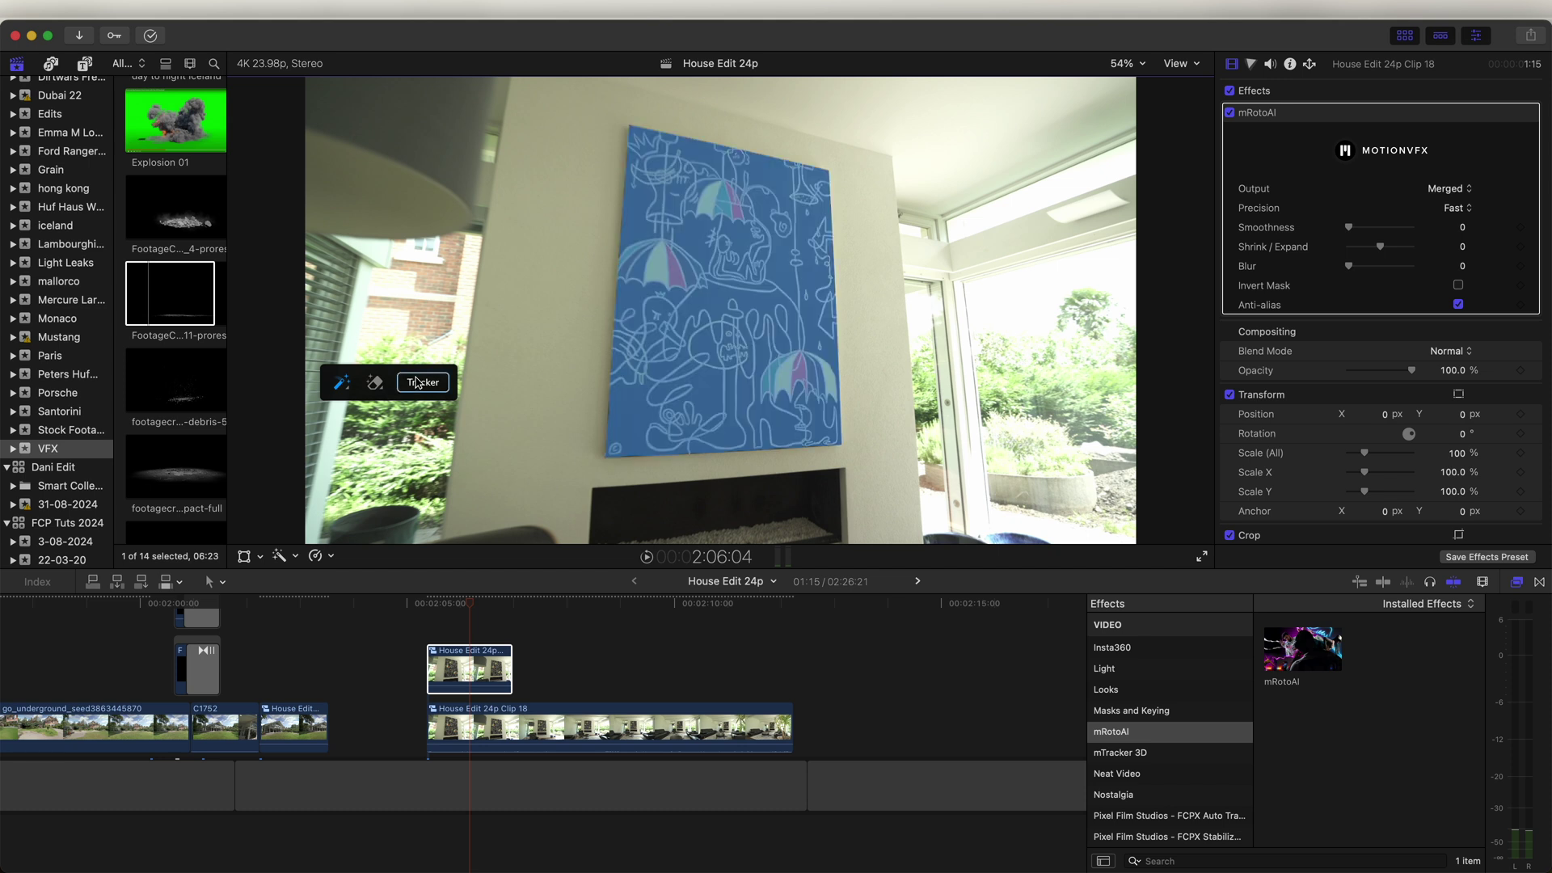
pyautogui.click(422, 382)
pyautogui.click(363, 418)
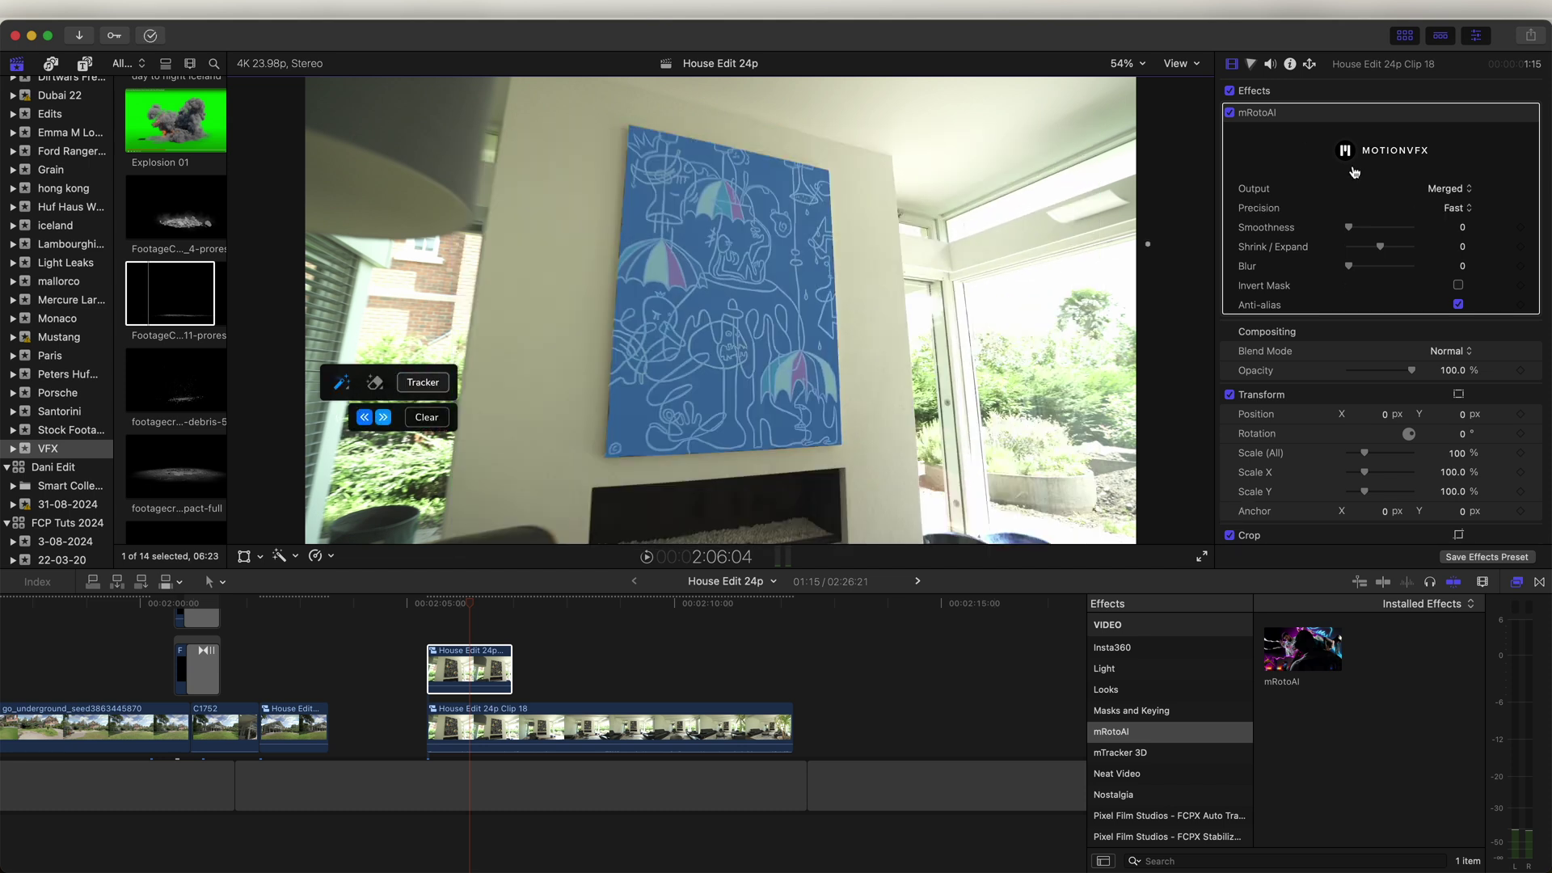
pyautogui.click(1441, 189)
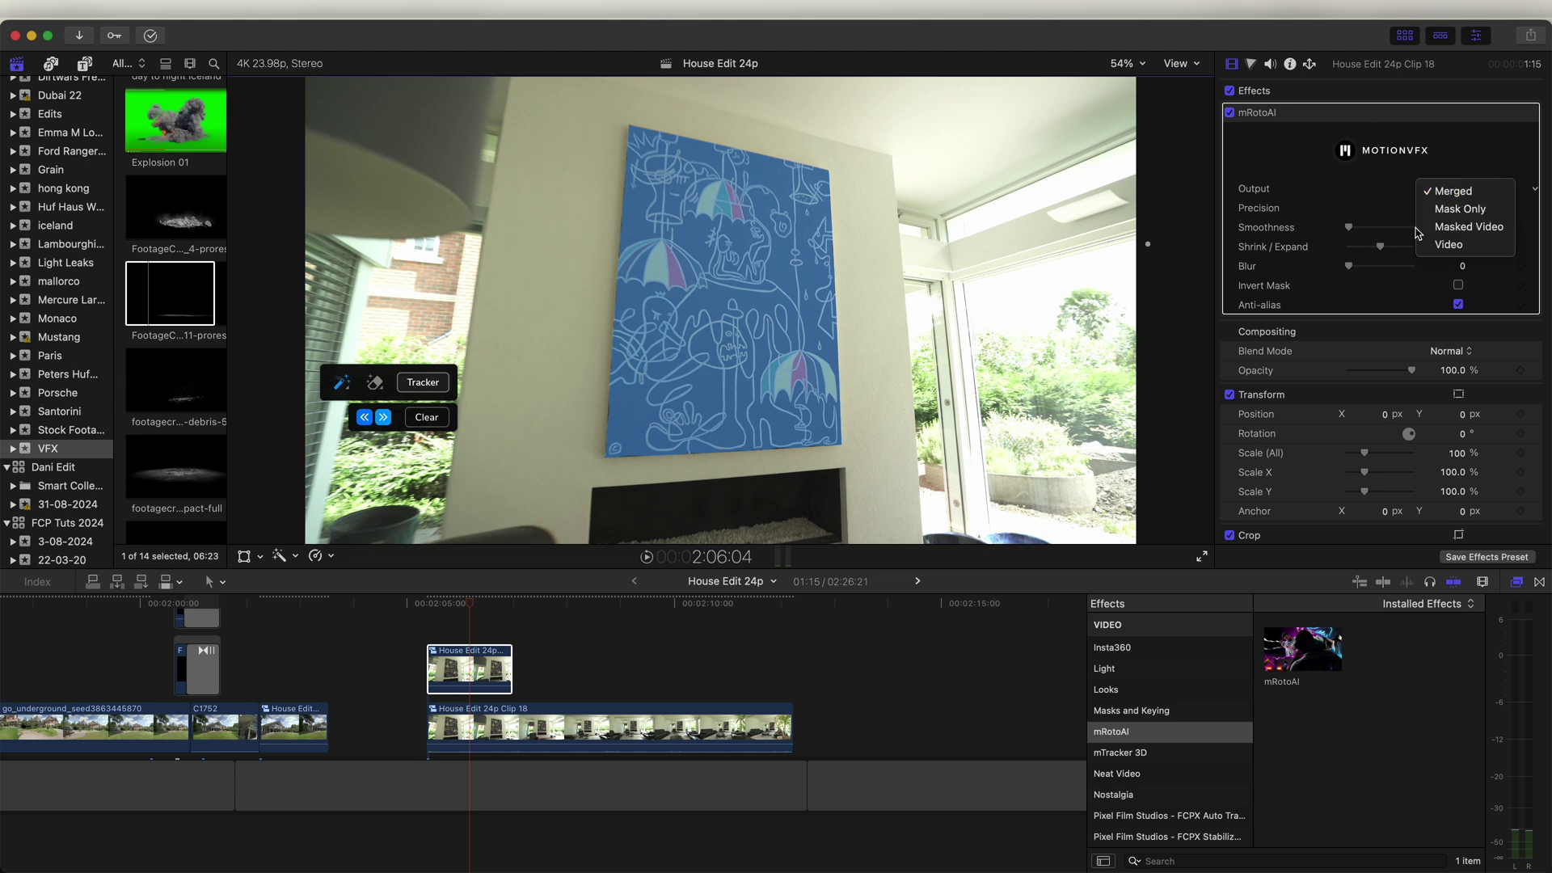
pyautogui.click(1458, 227)
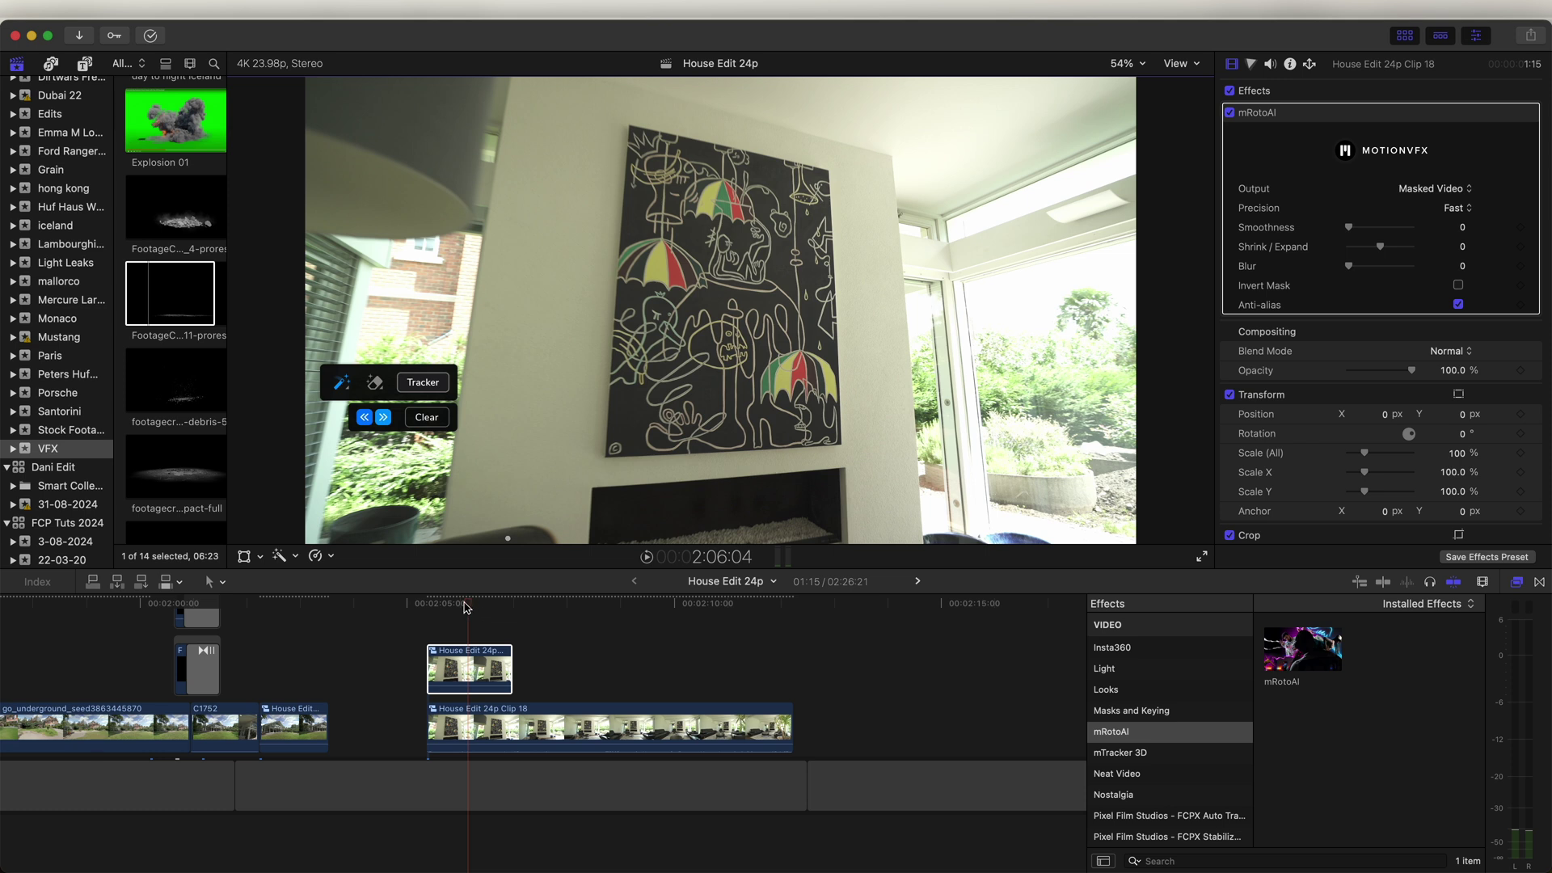
# Trim the upper clip's start later and invert the mask to black out the painting
pyautogui.moveTo(428, 725); pyautogui.dragTo(514, 725)
pyautogui.click(485, 721)
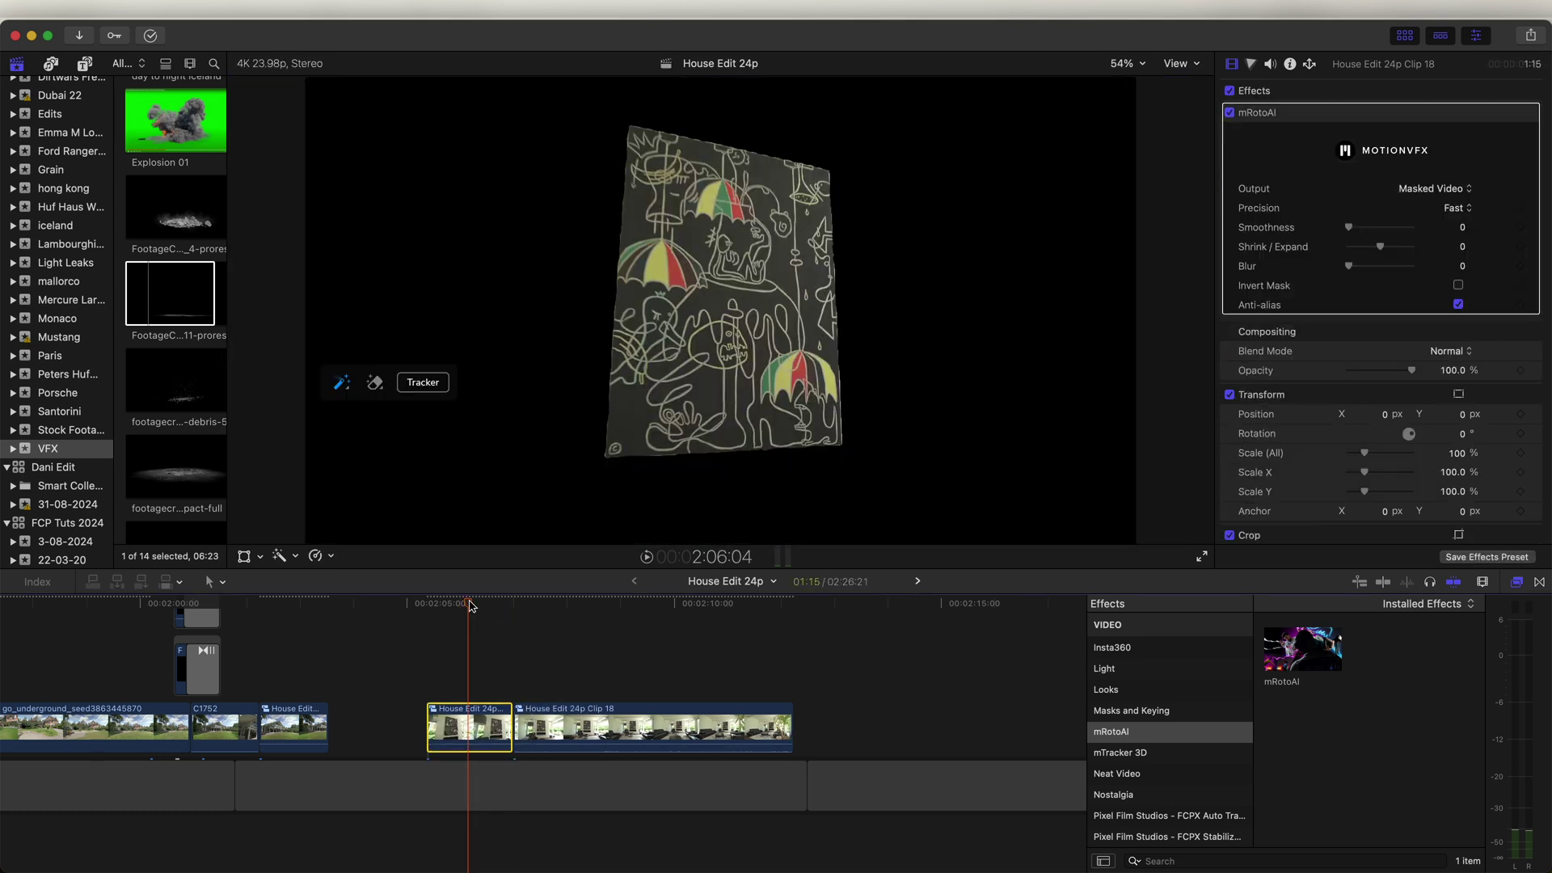
pyautogui.press('super+equal')
pyautogui.moveTo(468, 604); pyautogui.dragTo(504, 610)
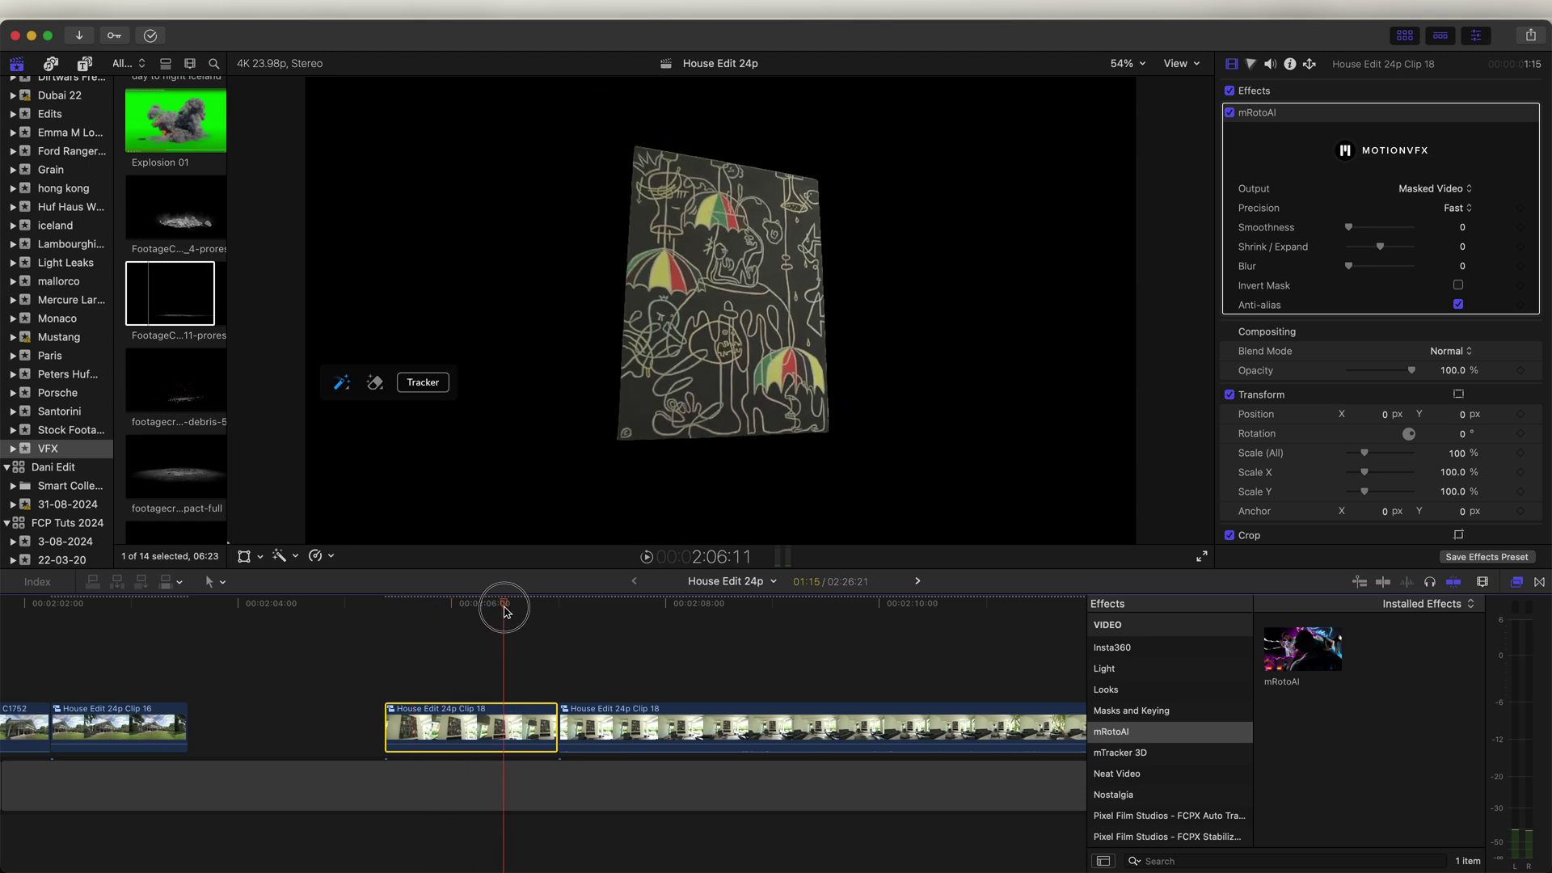
pyautogui.click(1459, 286)
# Give the masked Clip 18 a Ken Burns zoom out from the painting with Ease In
pyautogui.click(261, 558)
pyautogui.click(310, 598)
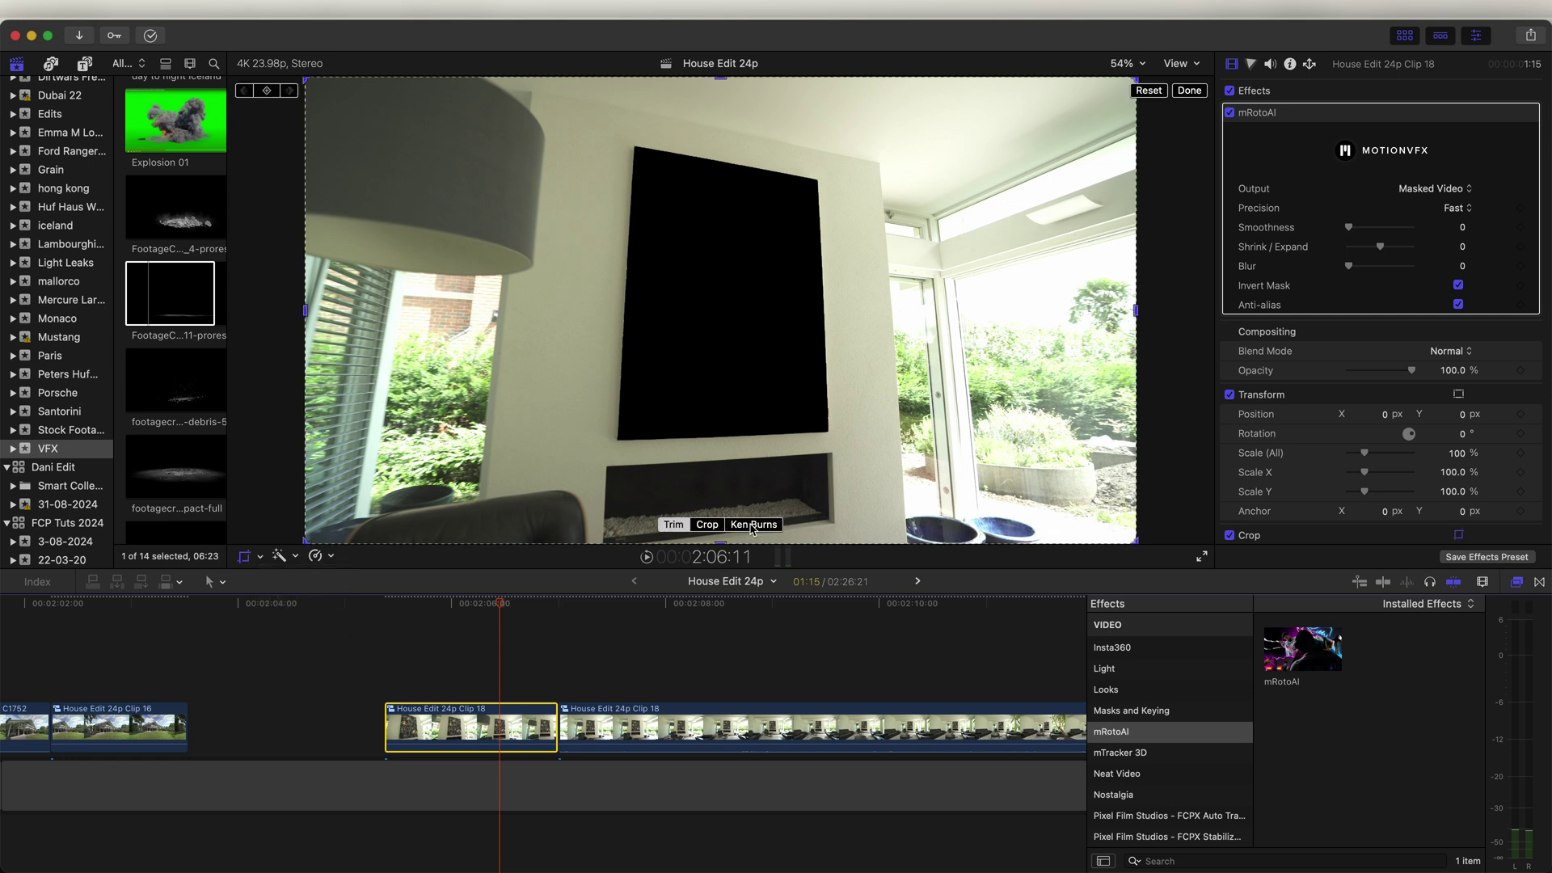
pyautogui.click(763, 521)
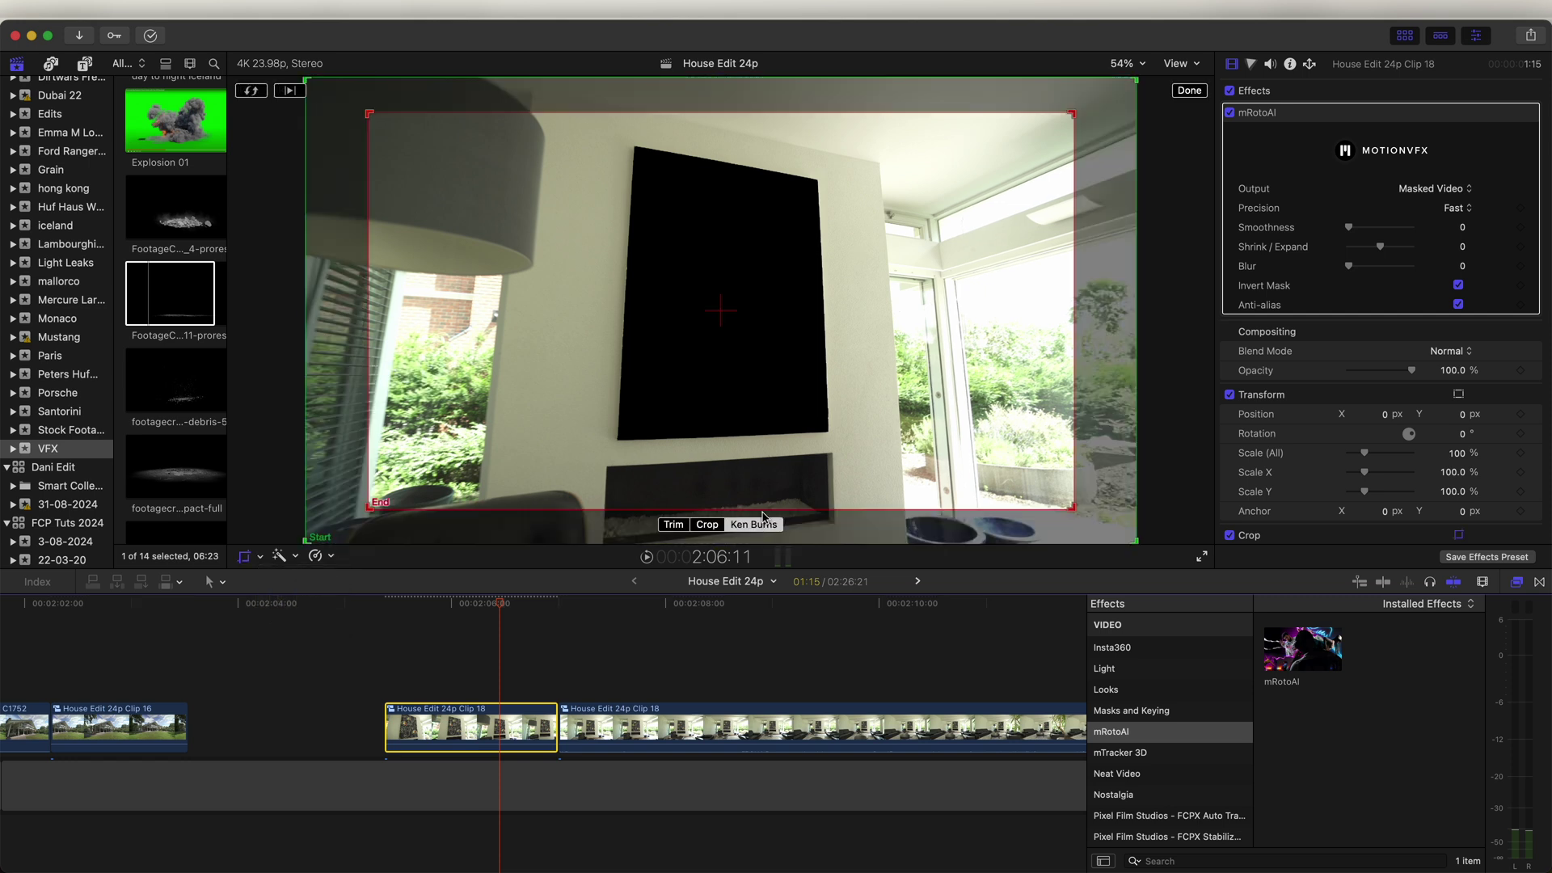
pyautogui.click(254, 91)
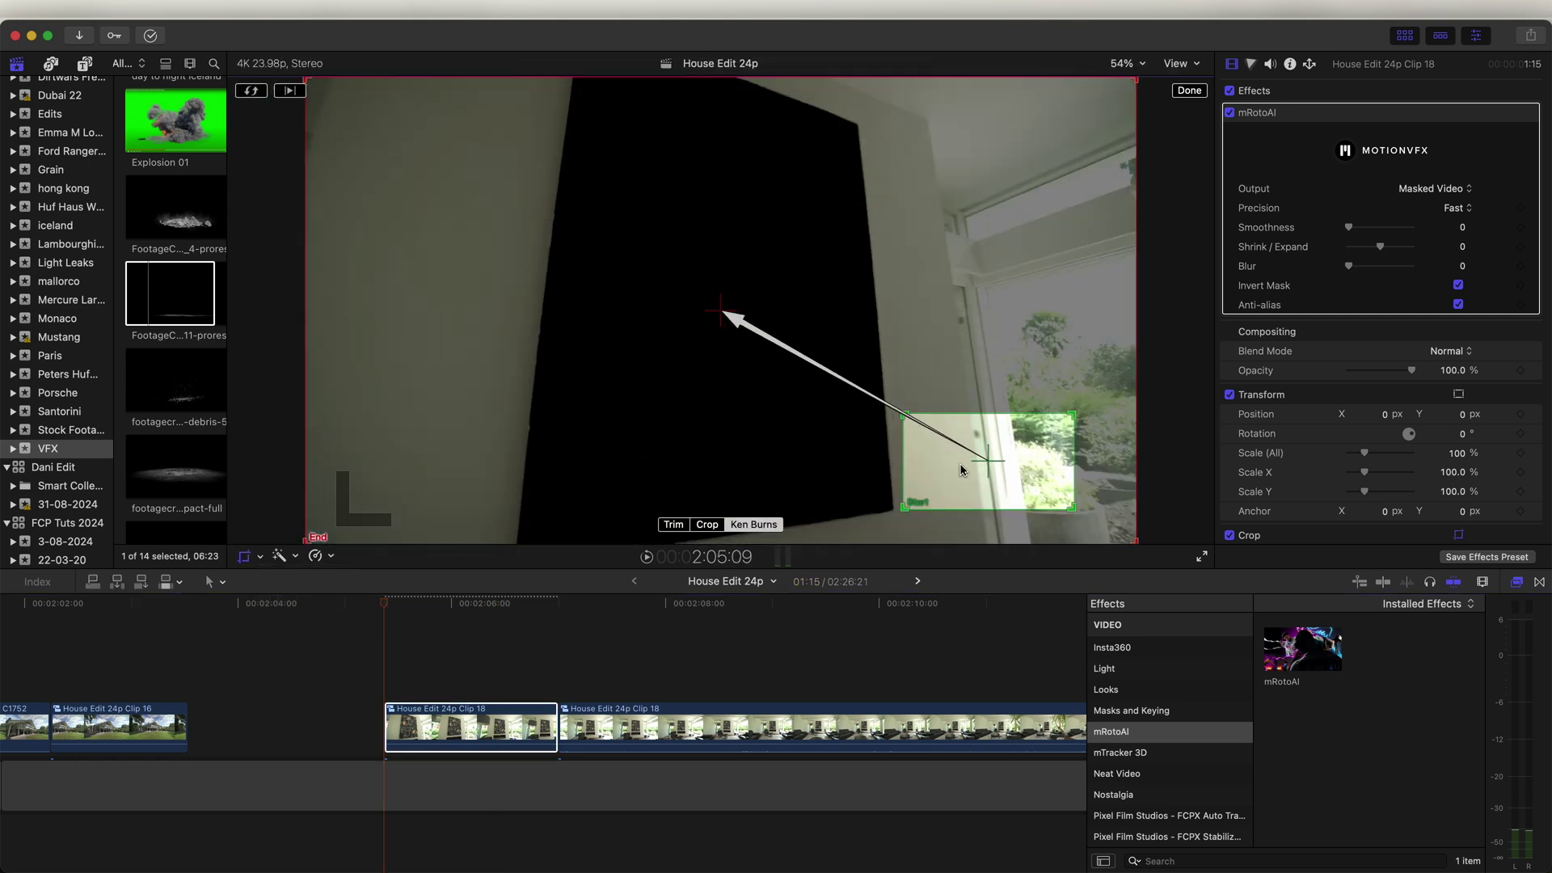
pyautogui.moveTo(717, 310); pyautogui.dragTo(689, 299)
pyautogui.moveTo(636, 245); pyautogui.dragTo(660, 273)
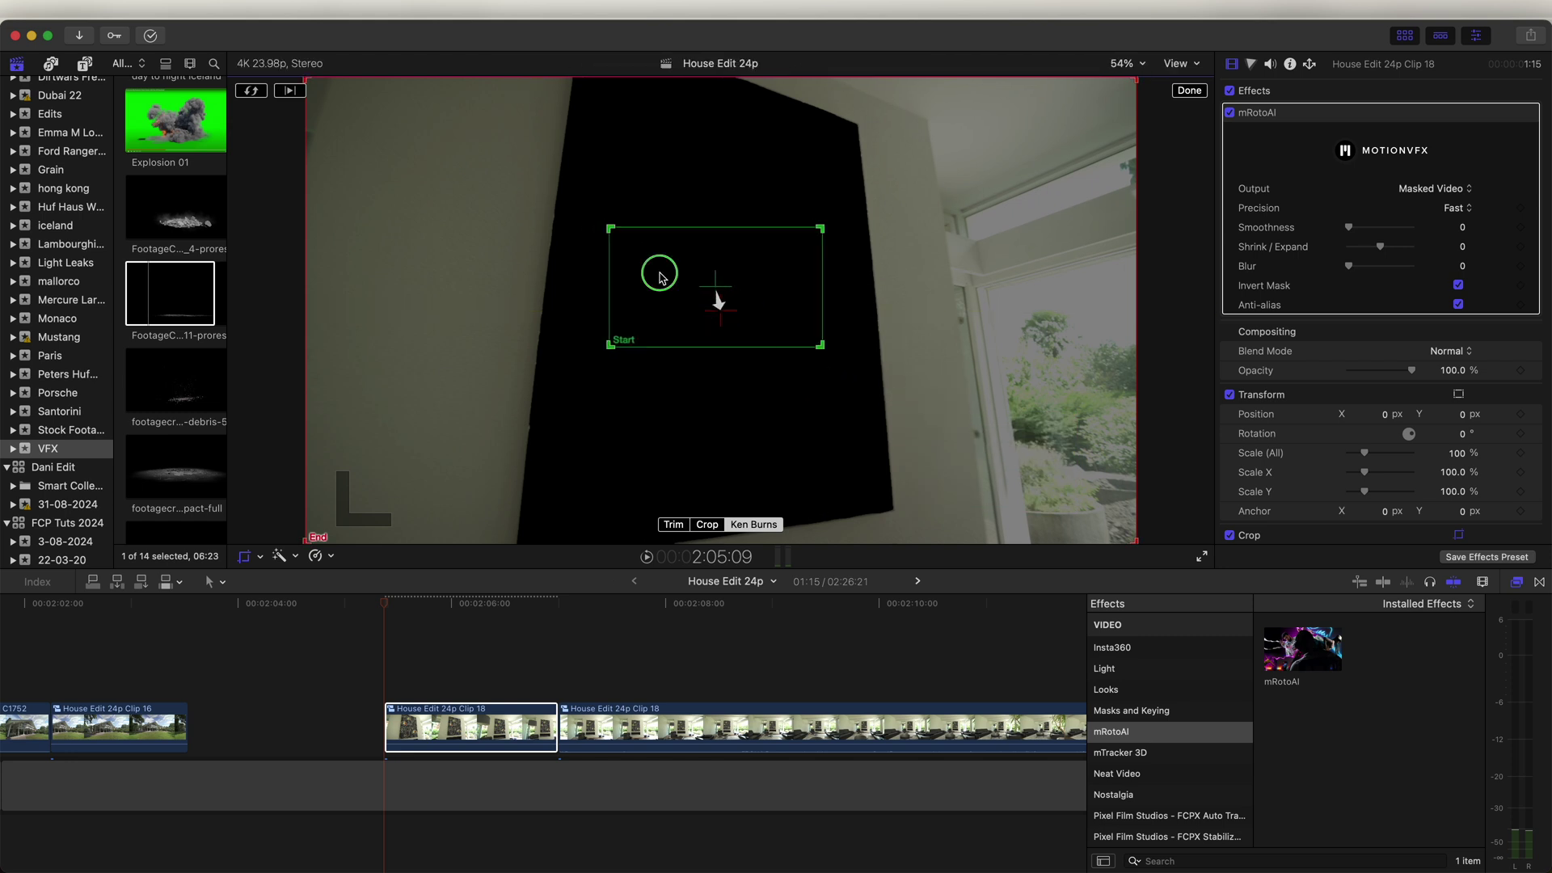
pyautogui.rightClick(660, 276)
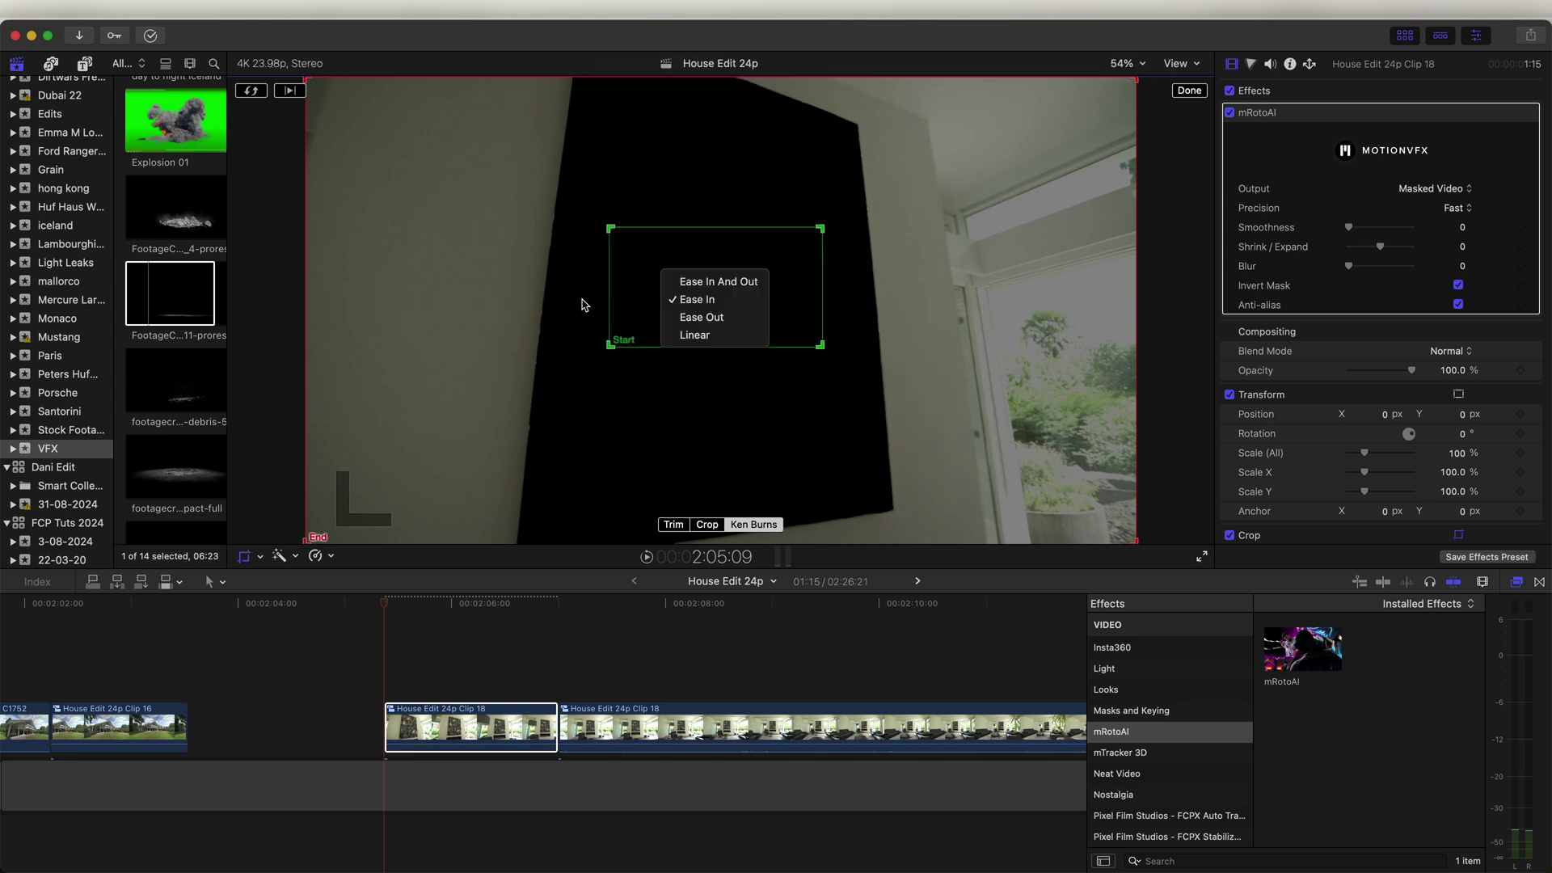
pyautogui.click(711, 301)
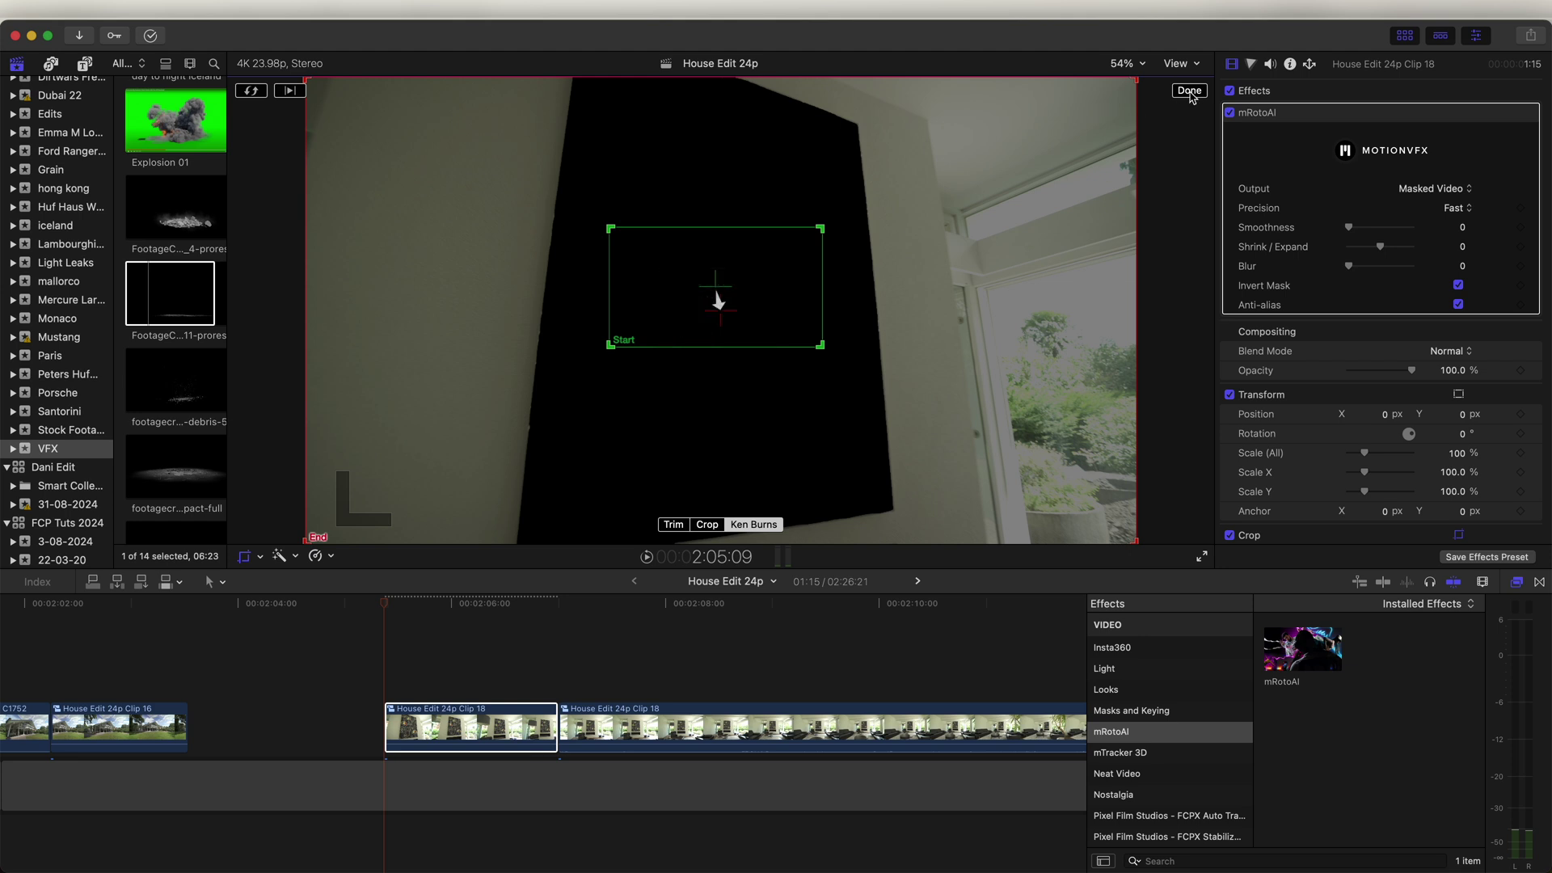
pyautogui.press('space')
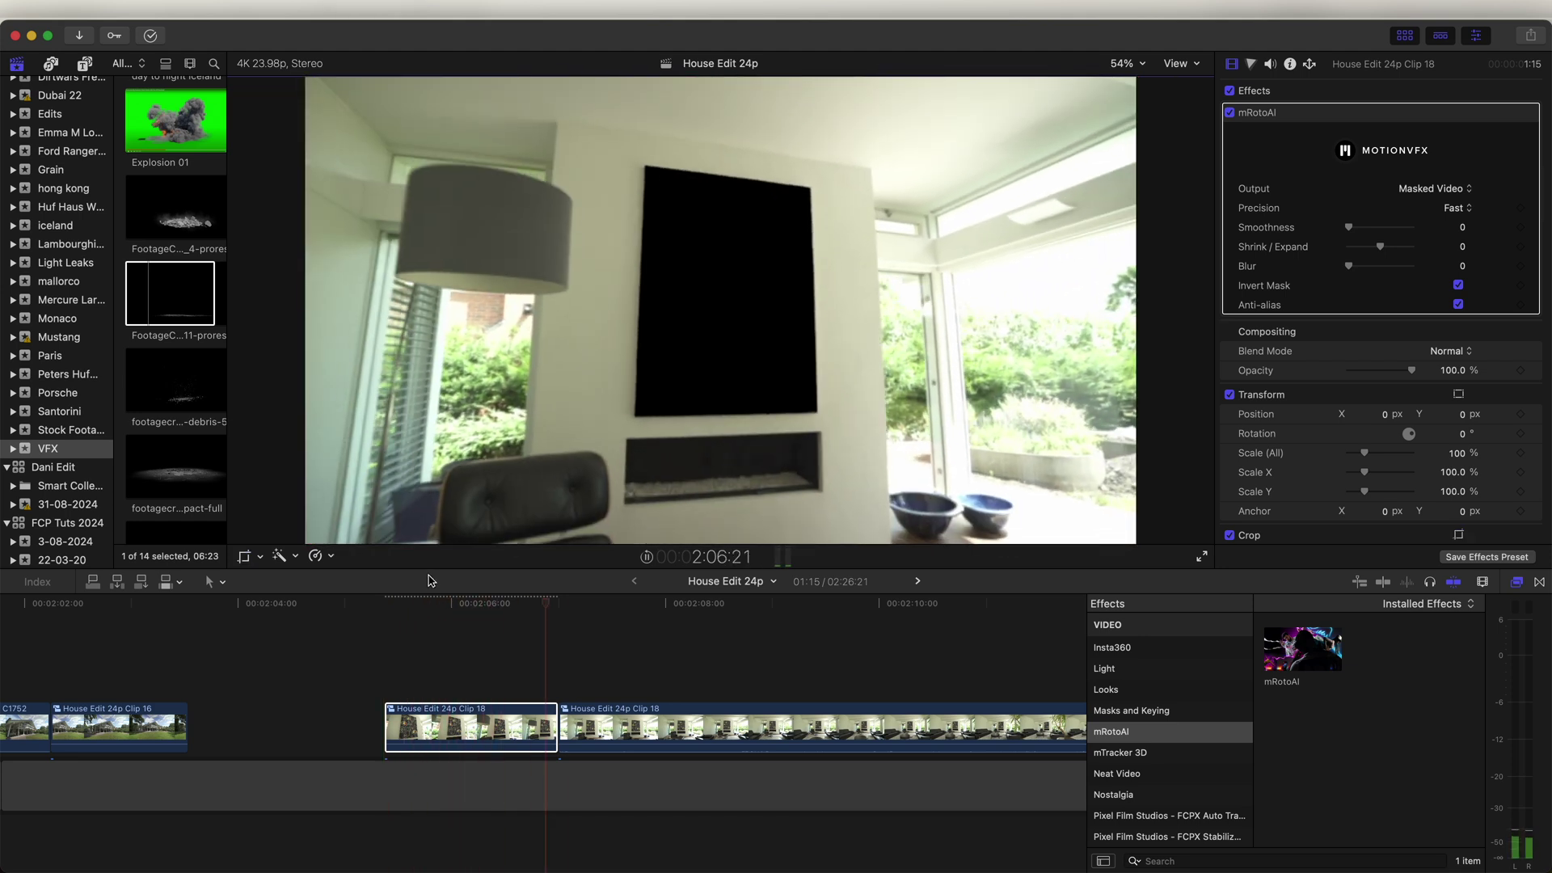
# Stack a duplicate, un-invert its mask, and frame a Ken Burns move on the painting
pyautogui.click(392, 731)
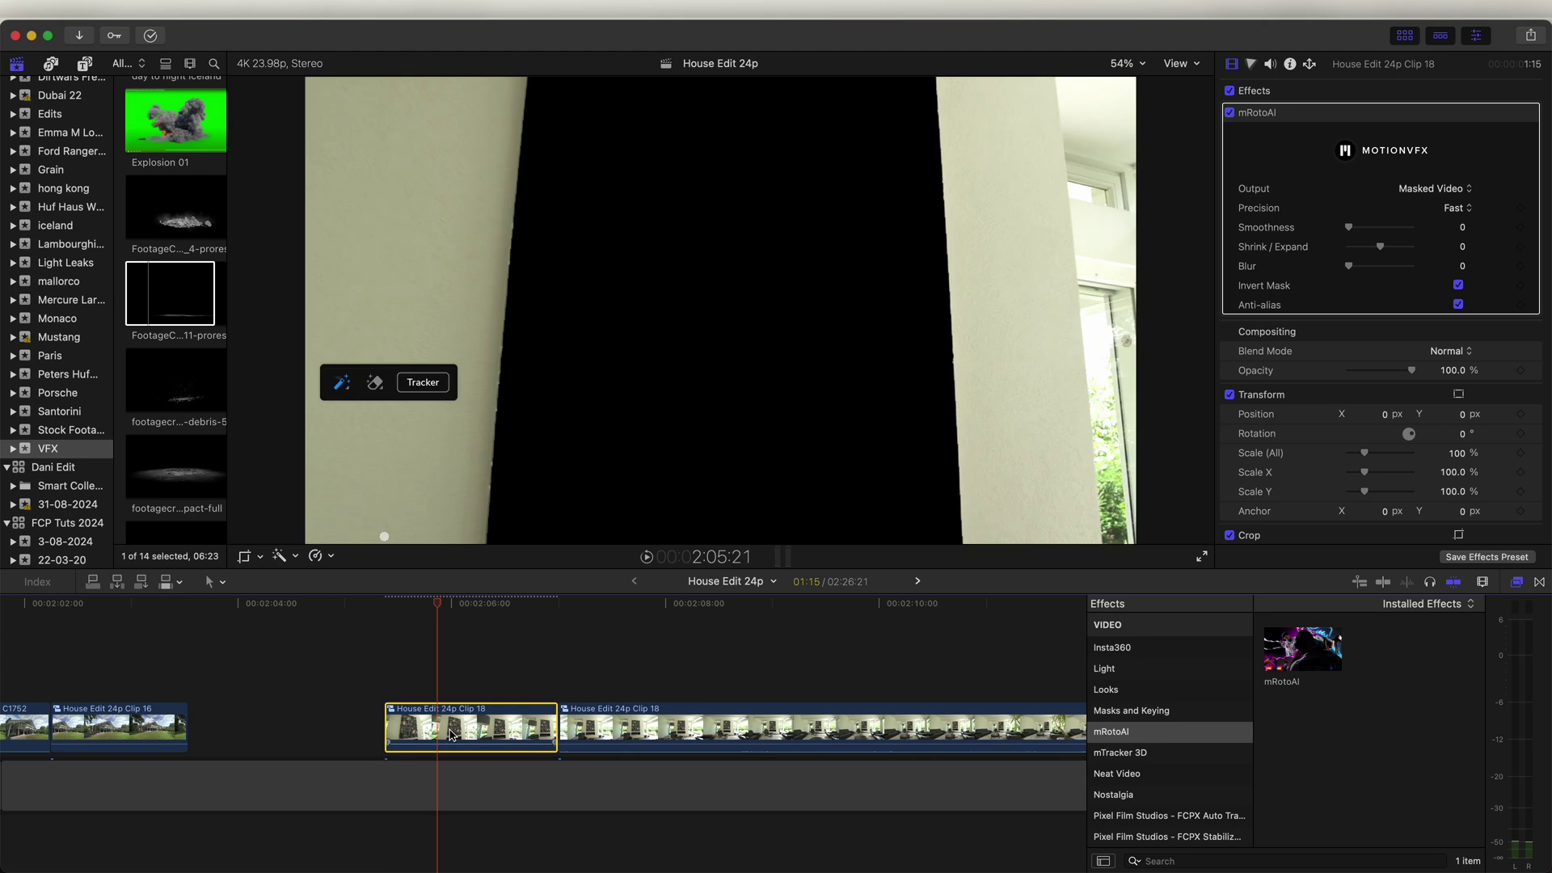
pyautogui.moveTo(450, 696); pyautogui.dragTo(450, 639)
pyautogui.click(463, 603)
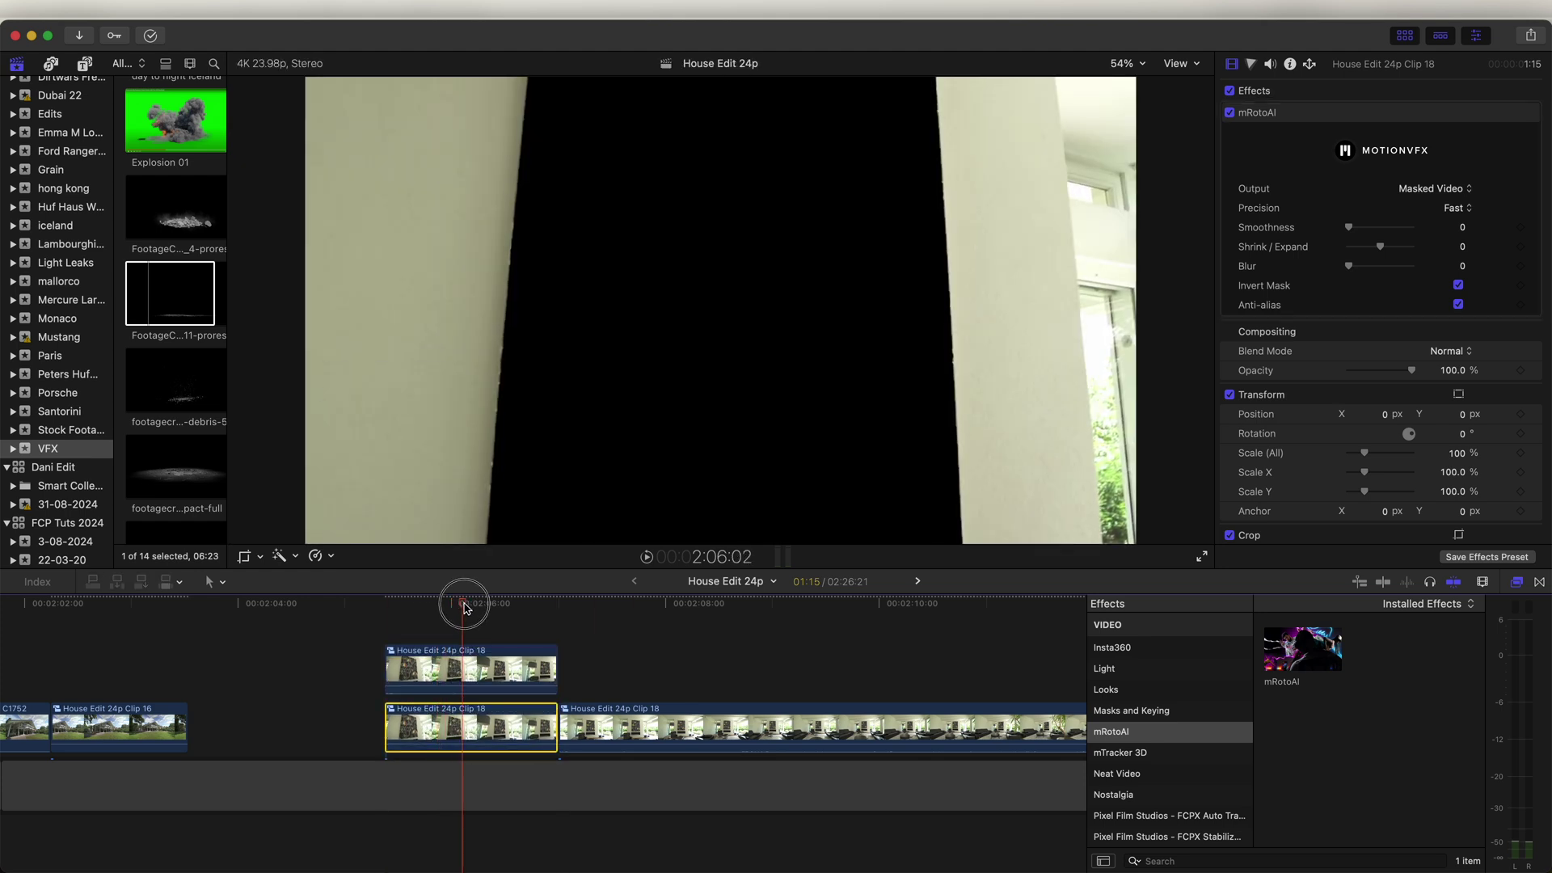
pyautogui.click(1458, 286)
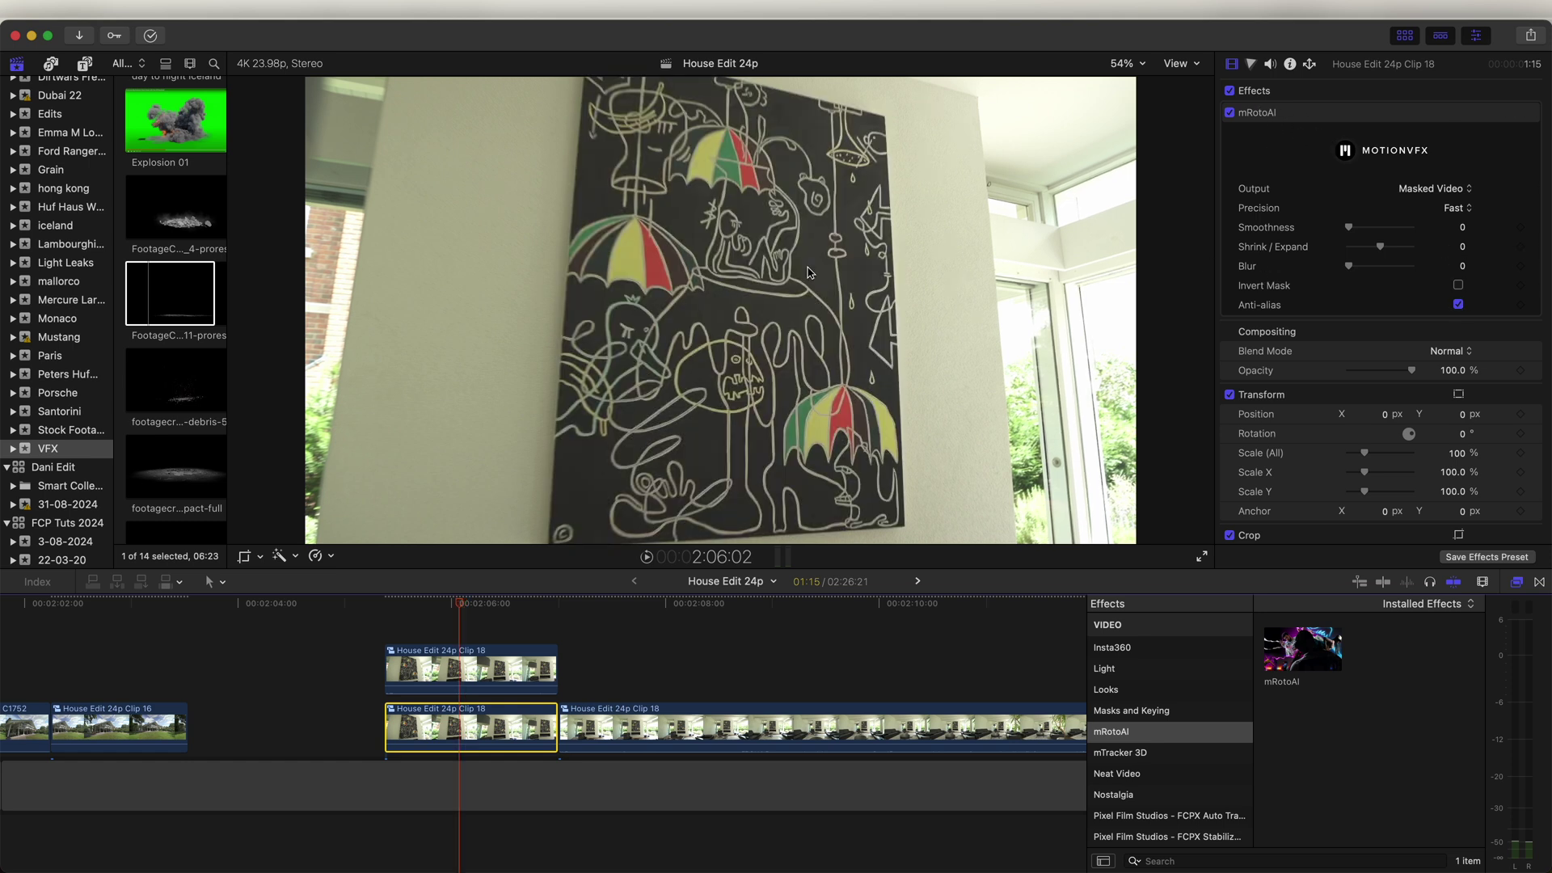
pyautogui.click(244, 557)
pyautogui.moveTo(708, 262); pyautogui.dragTo(945, 338)
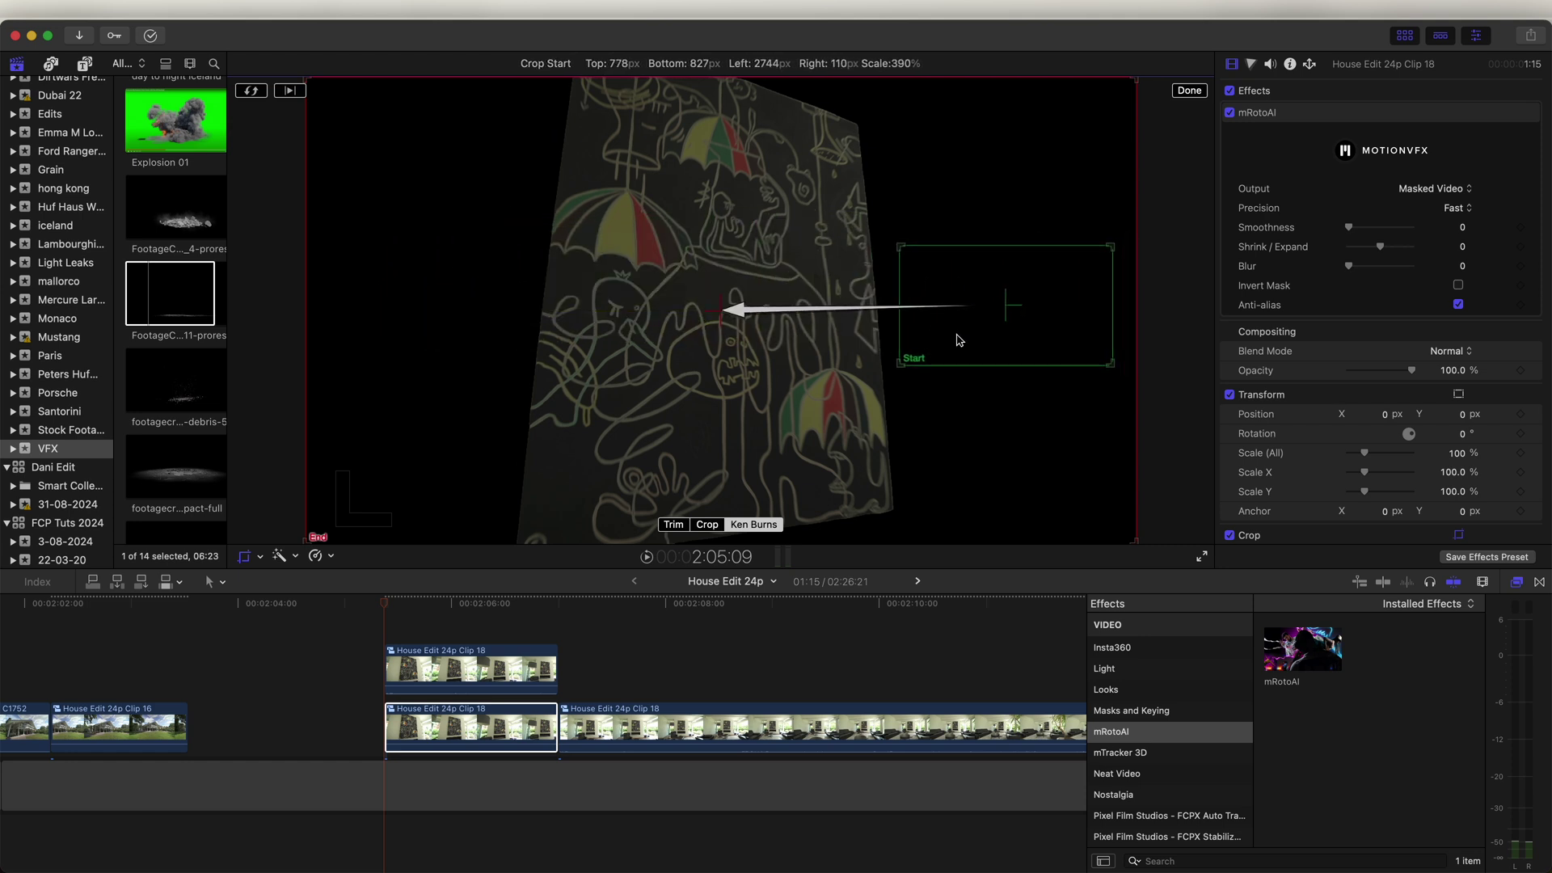
pyautogui.press('space')
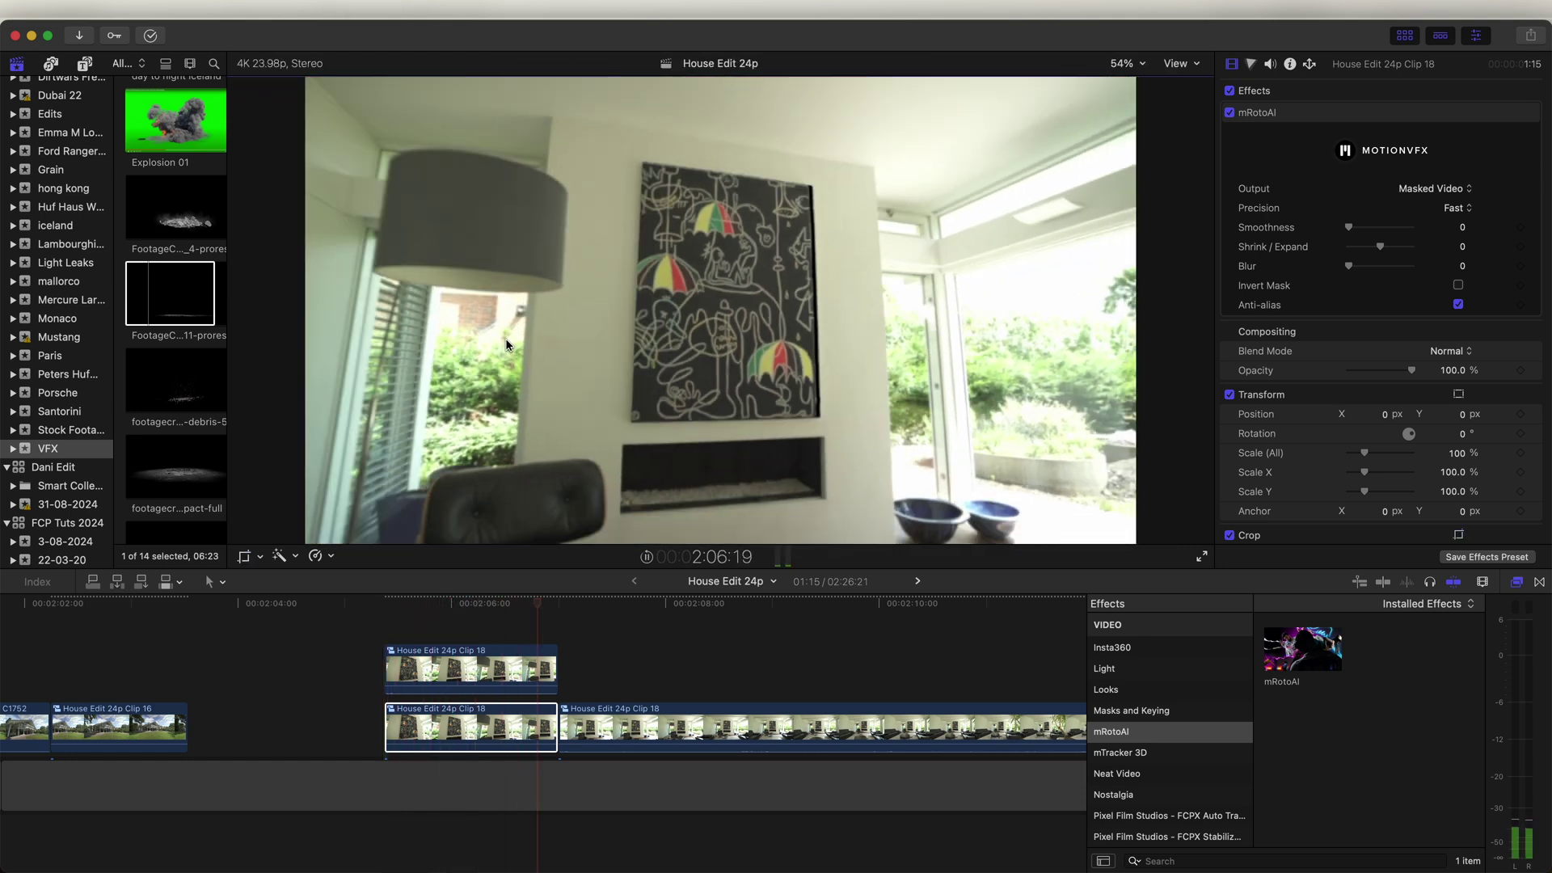
# Trim the Clip 18 copies and slide them left to close the gap after Clip 16
pyautogui.moveTo(387, 726); pyautogui.dragTo(449, 723)
pyautogui.moveTo(449, 606); pyautogui.dragTo(509, 614)
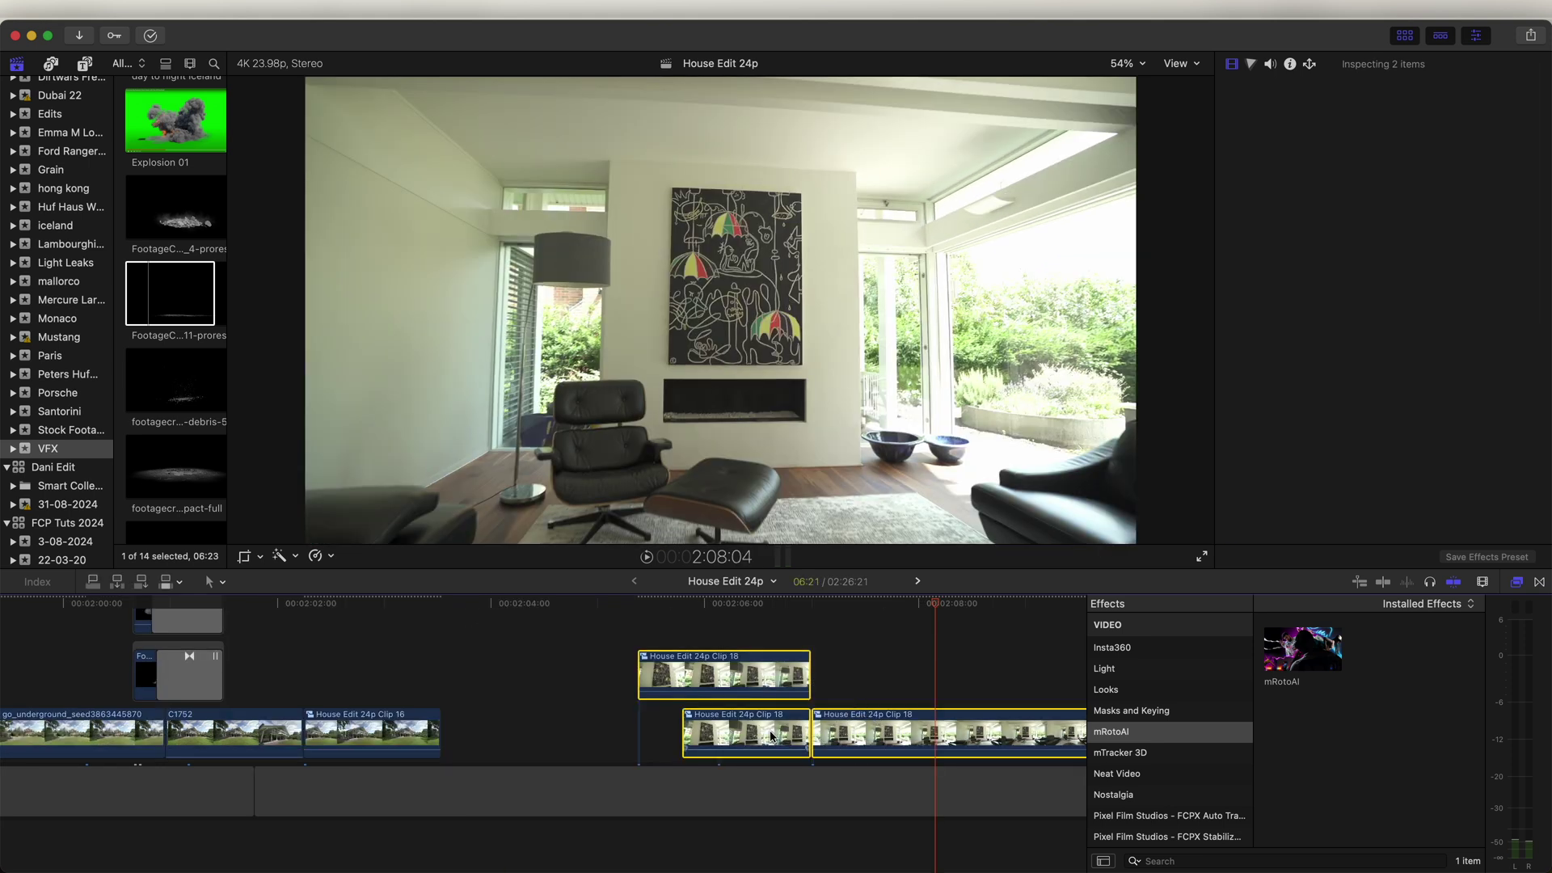
pyautogui.moveTo(772, 736); pyautogui.dragTo(511, 745)
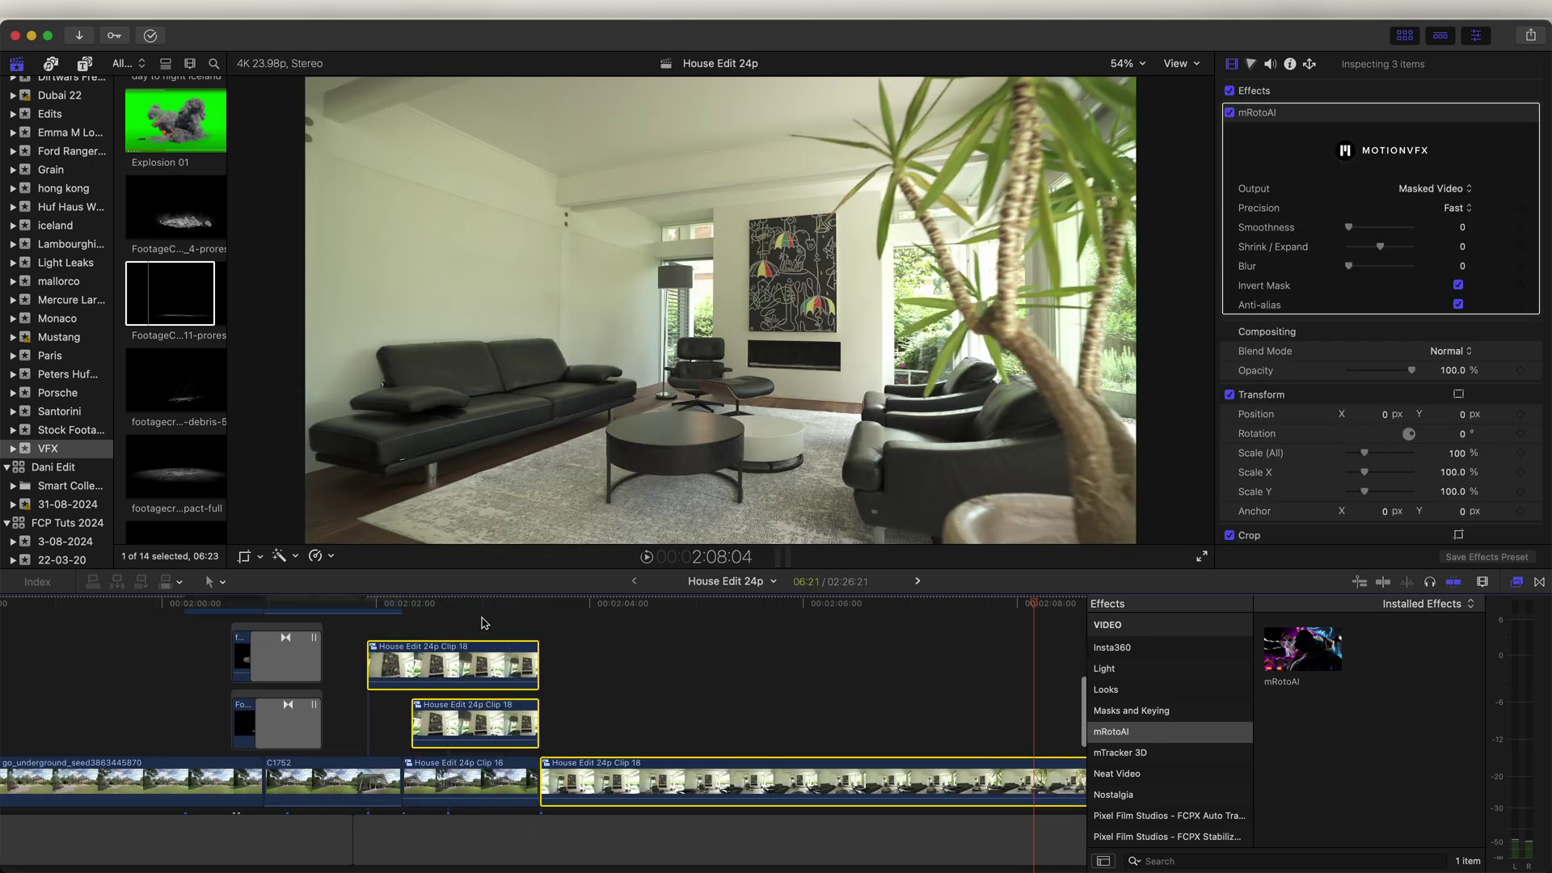
pyautogui.moveTo(643, 664); pyautogui.dragTo(537, 665)
pyautogui.moveTo(638, 776); pyautogui.dragTo(579, 776)
pyautogui.click(441, 605)
# Play the sequence and split Clip 16 at the house exterior
pyautogui.press('space')
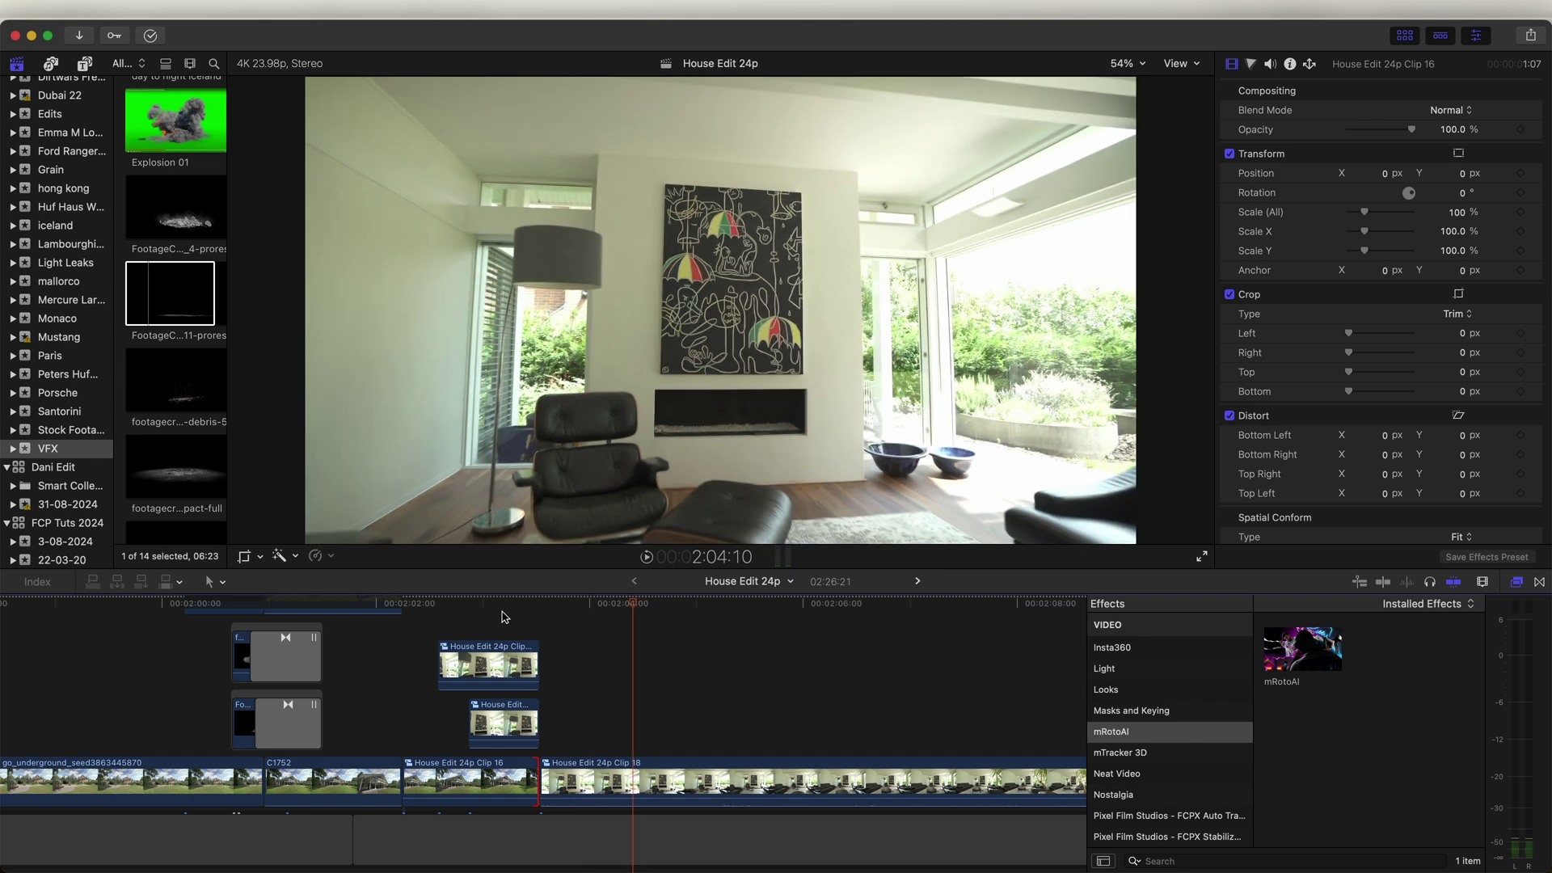
pyautogui.click(480, 780)
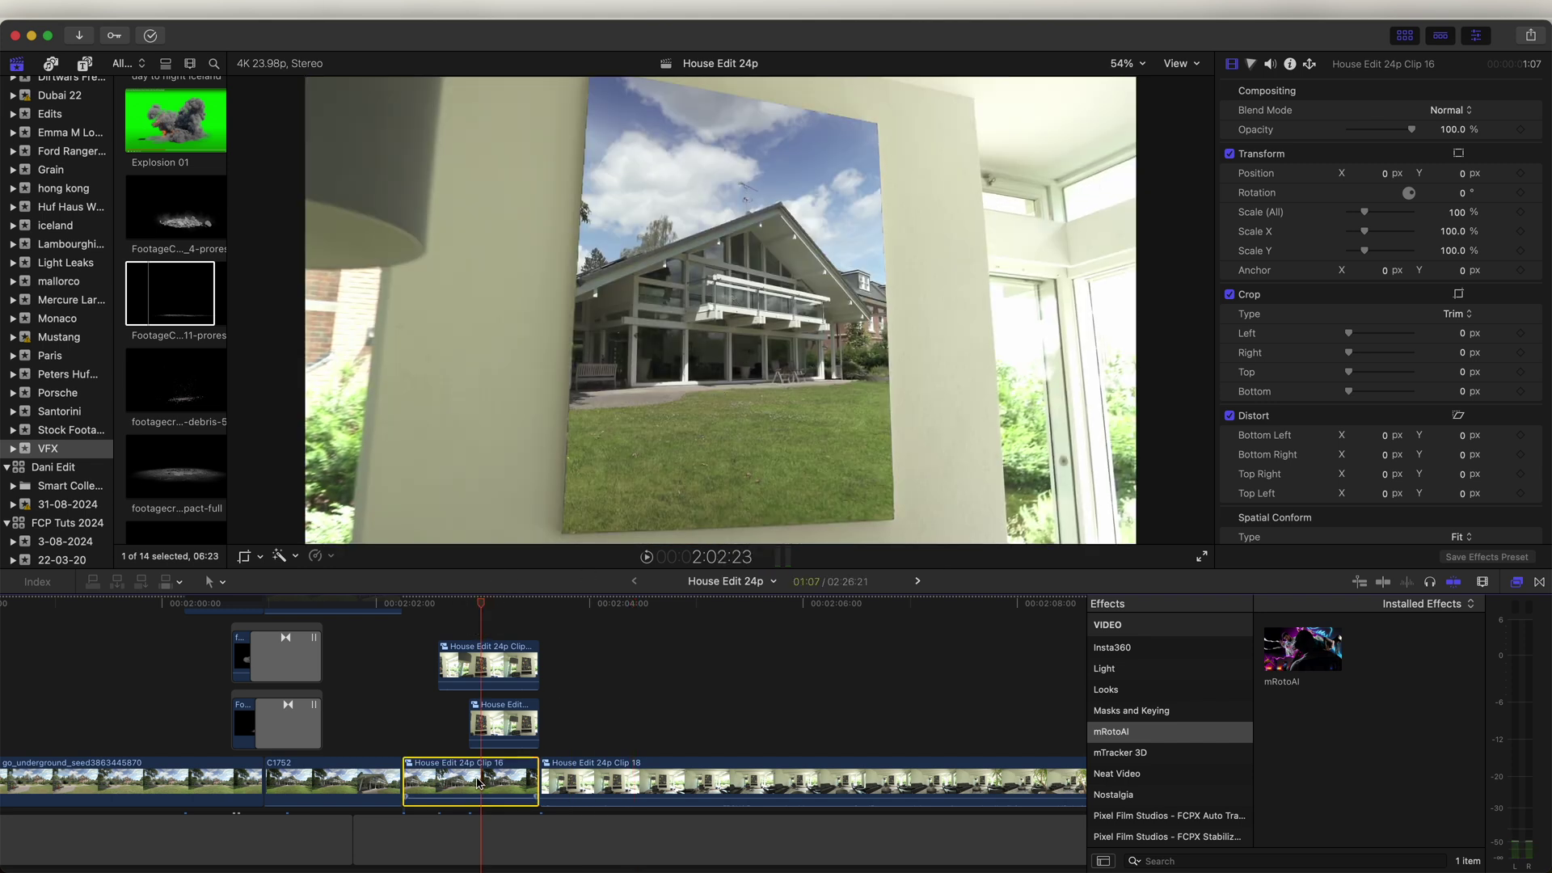
pyautogui.press('super+b')
pyautogui.scroll(-2, 445, 753)
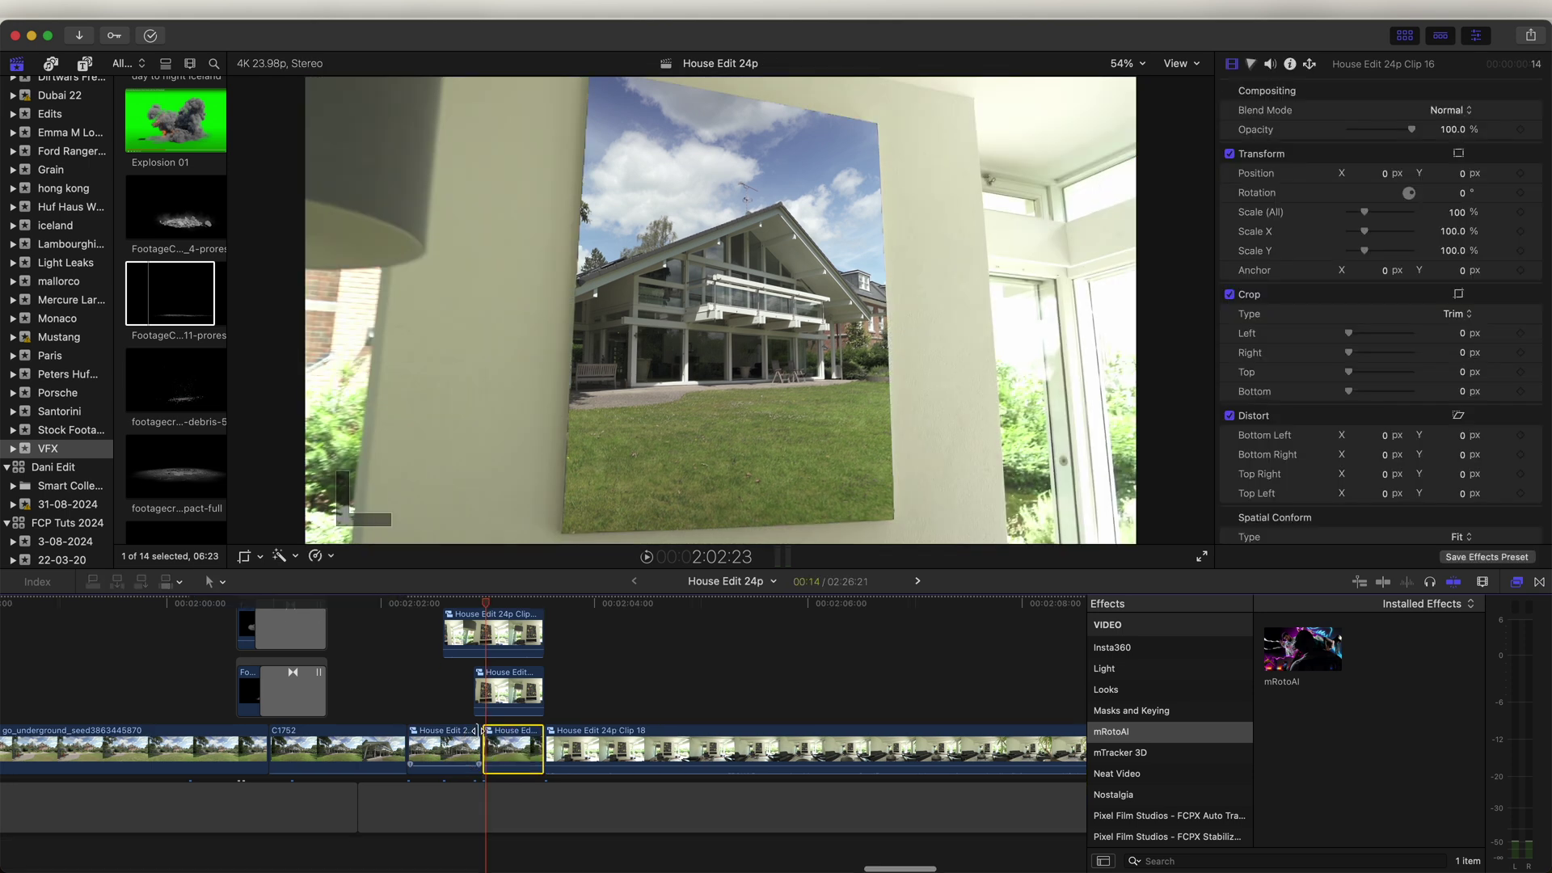
pyautogui.click(498, 604)
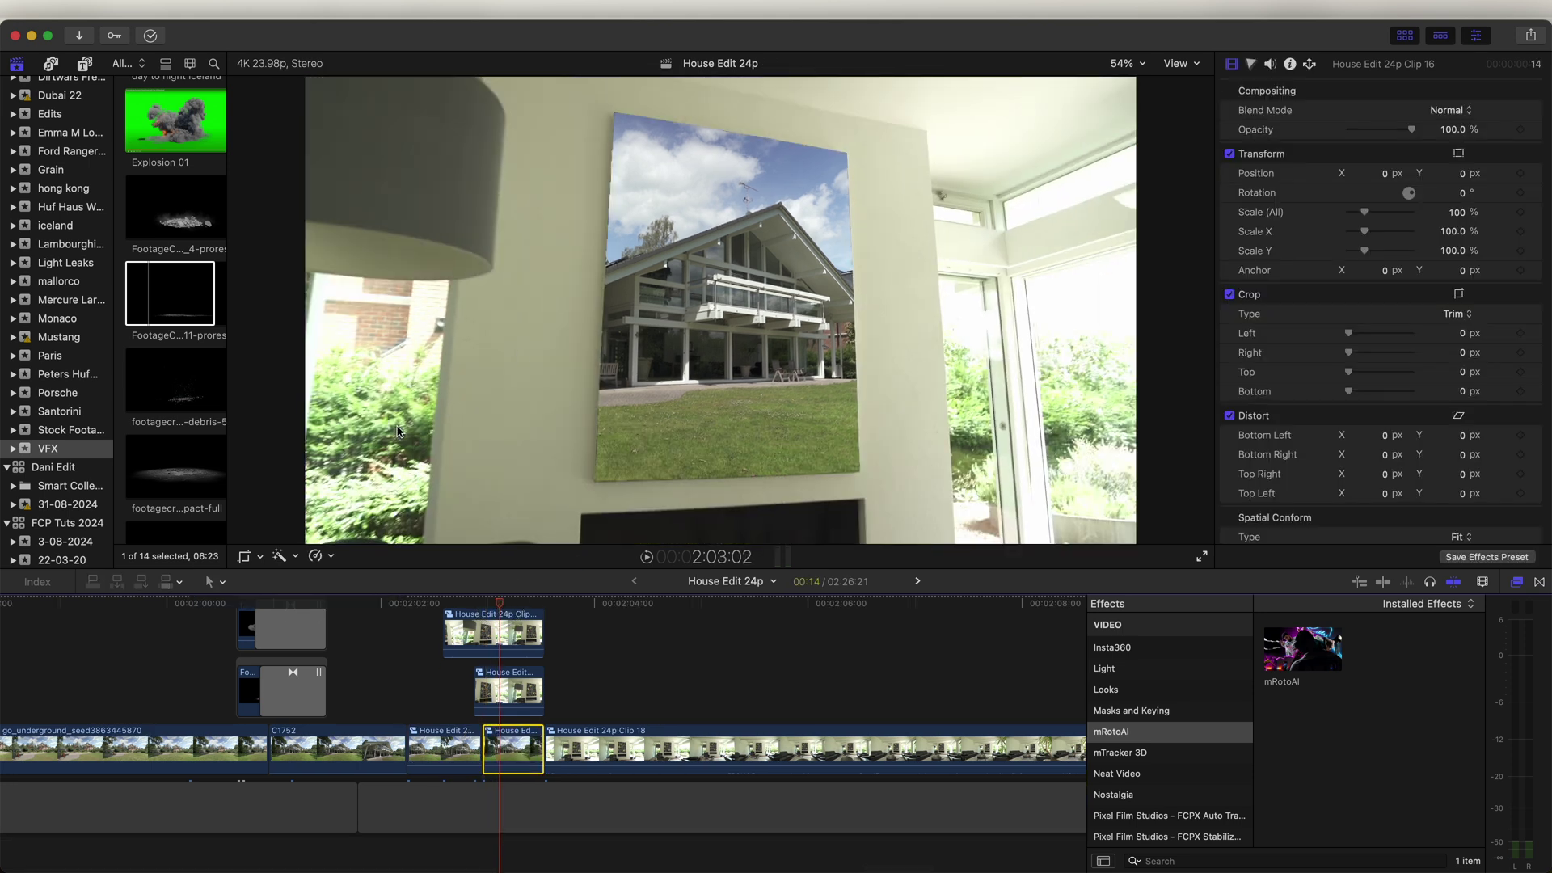
# Add a Ken Burns move to Clip 16 with its end frame enlarged past the picture edges
pyautogui.click(244, 557)
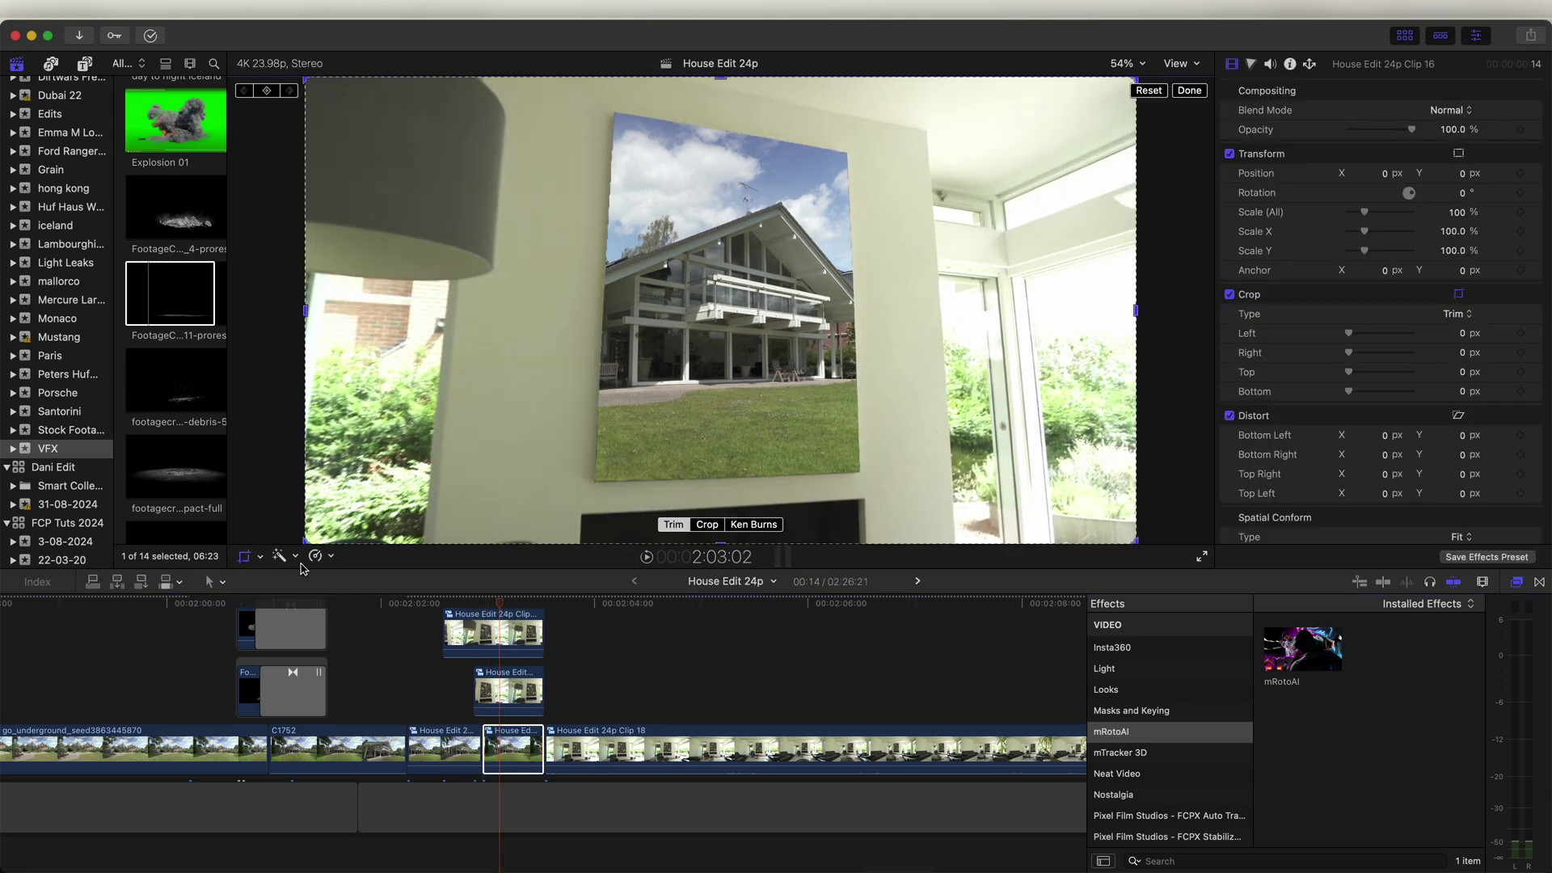
pyautogui.click(753, 525)
pyautogui.click(1127, 63)
pyautogui.click(1144, 146)
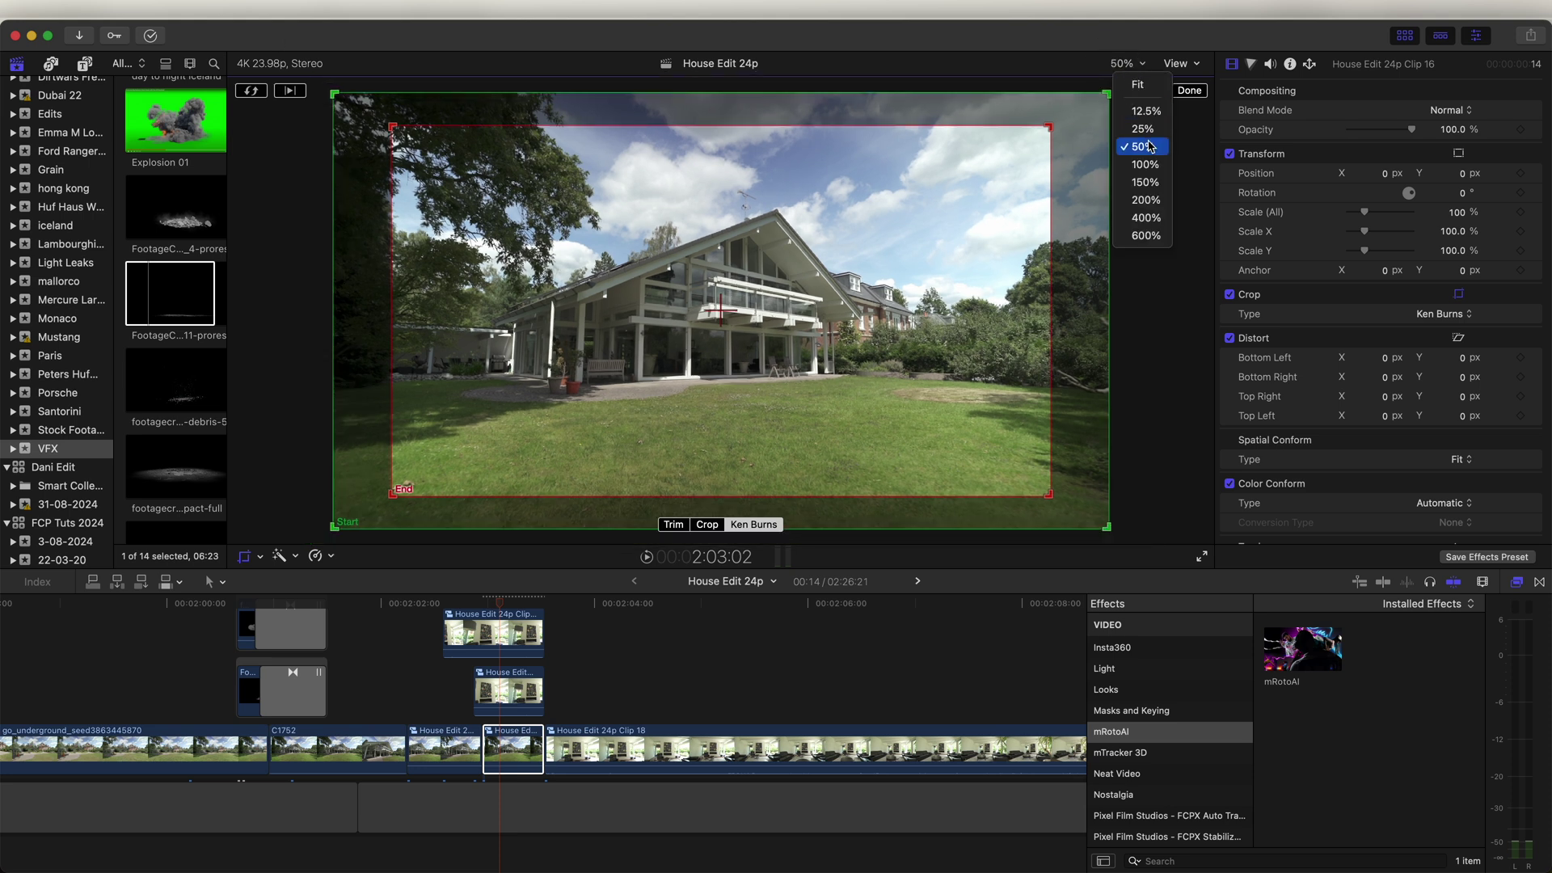
pyautogui.click(1149, 127)
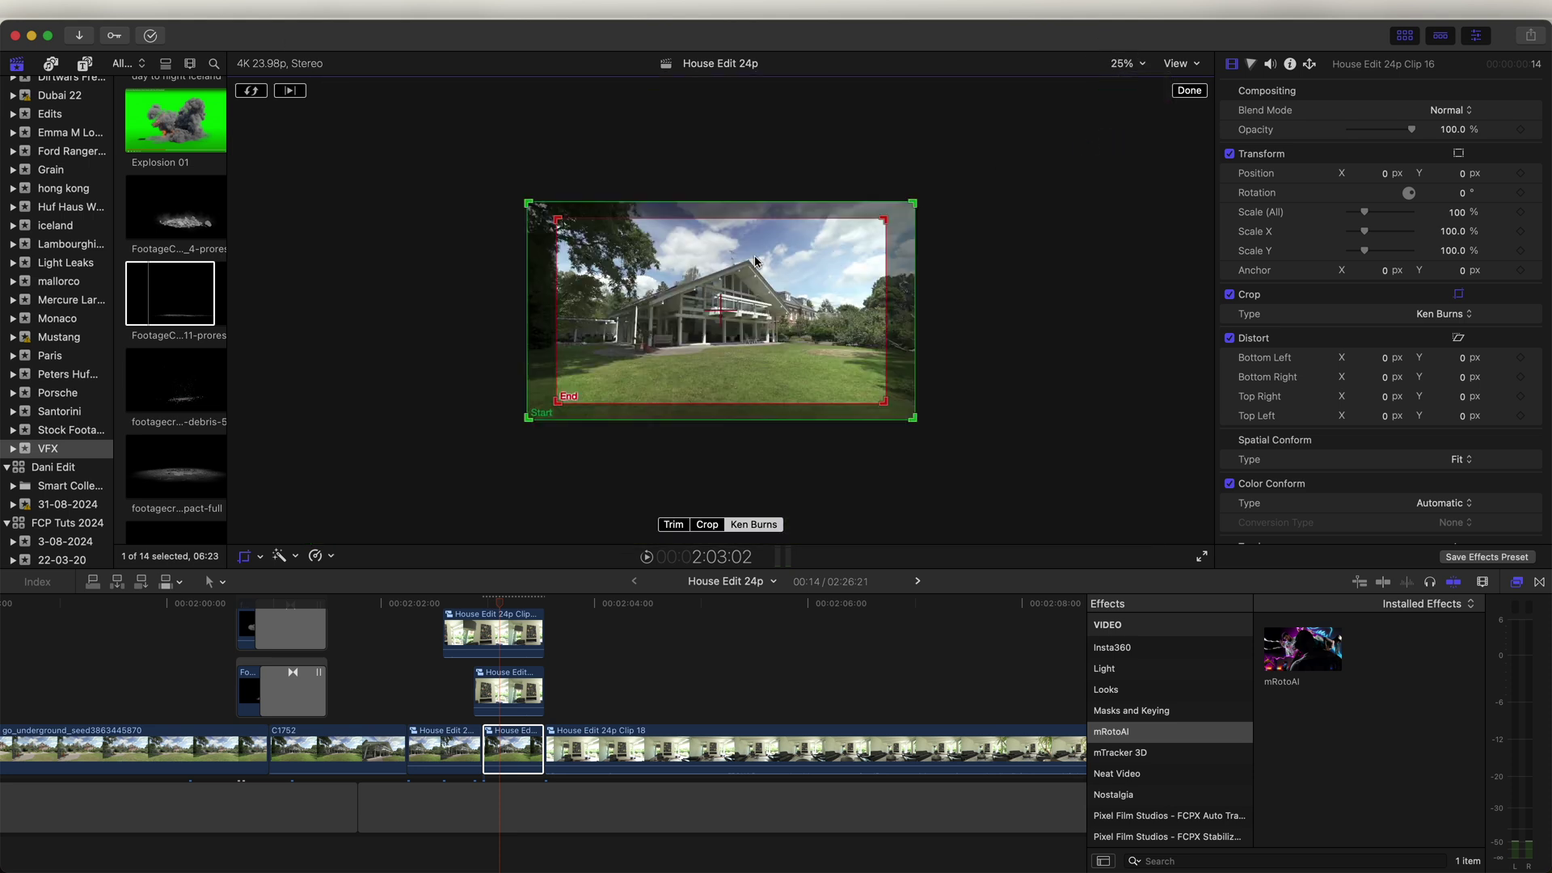
pyautogui.moveTo(556, 401); pyautogui.dragTo(610, 386)
pyautogui.click(1187, 92)
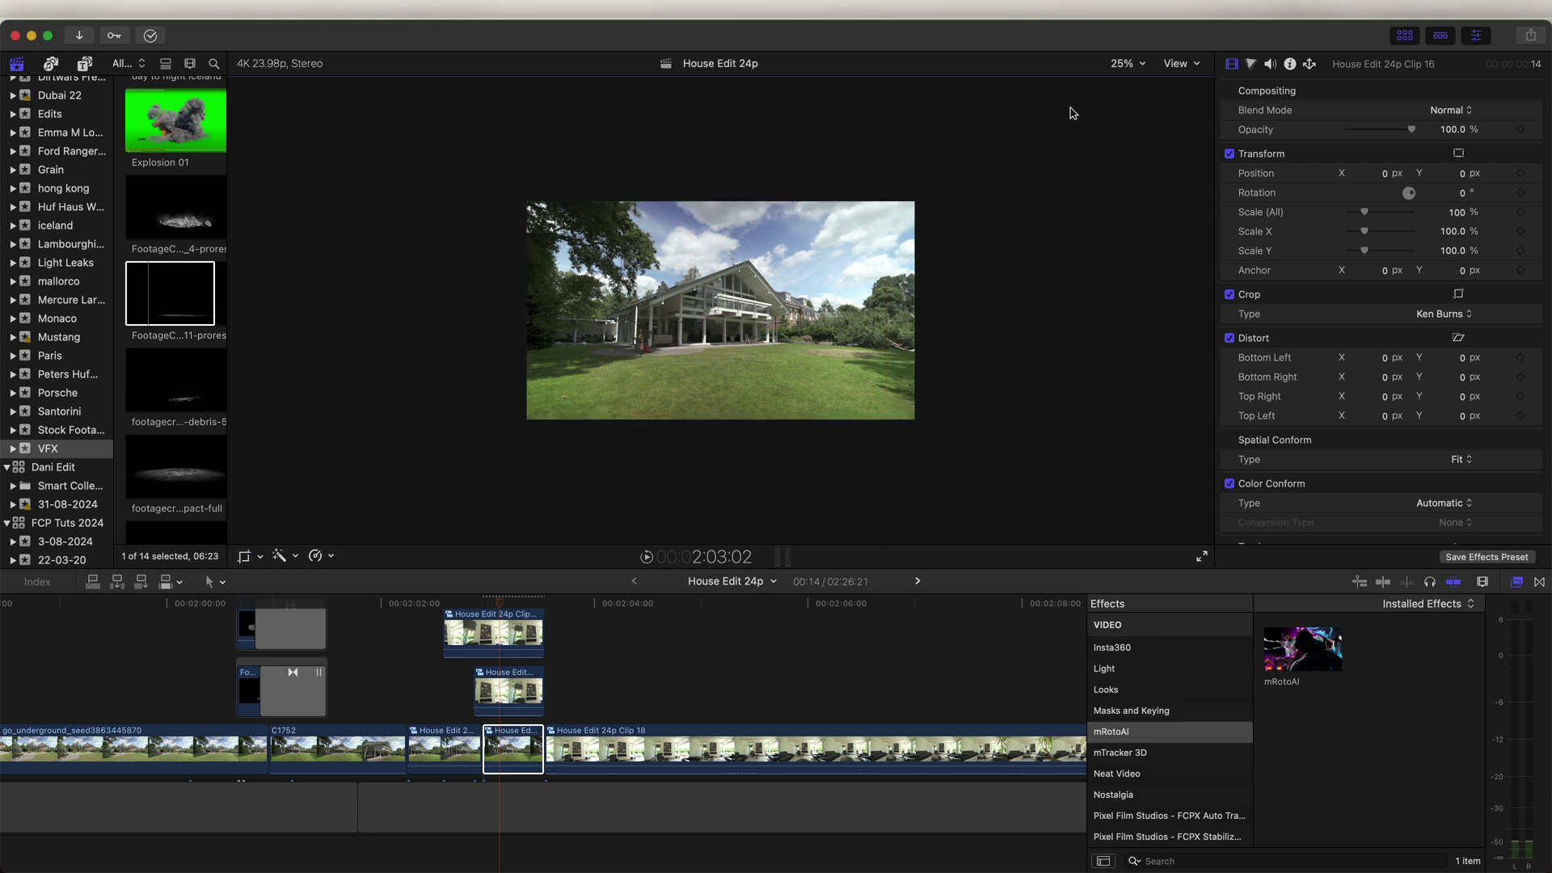
# Play back the Ken Burns move and return the viewer to fit size
pyautogui.click(489, 602)
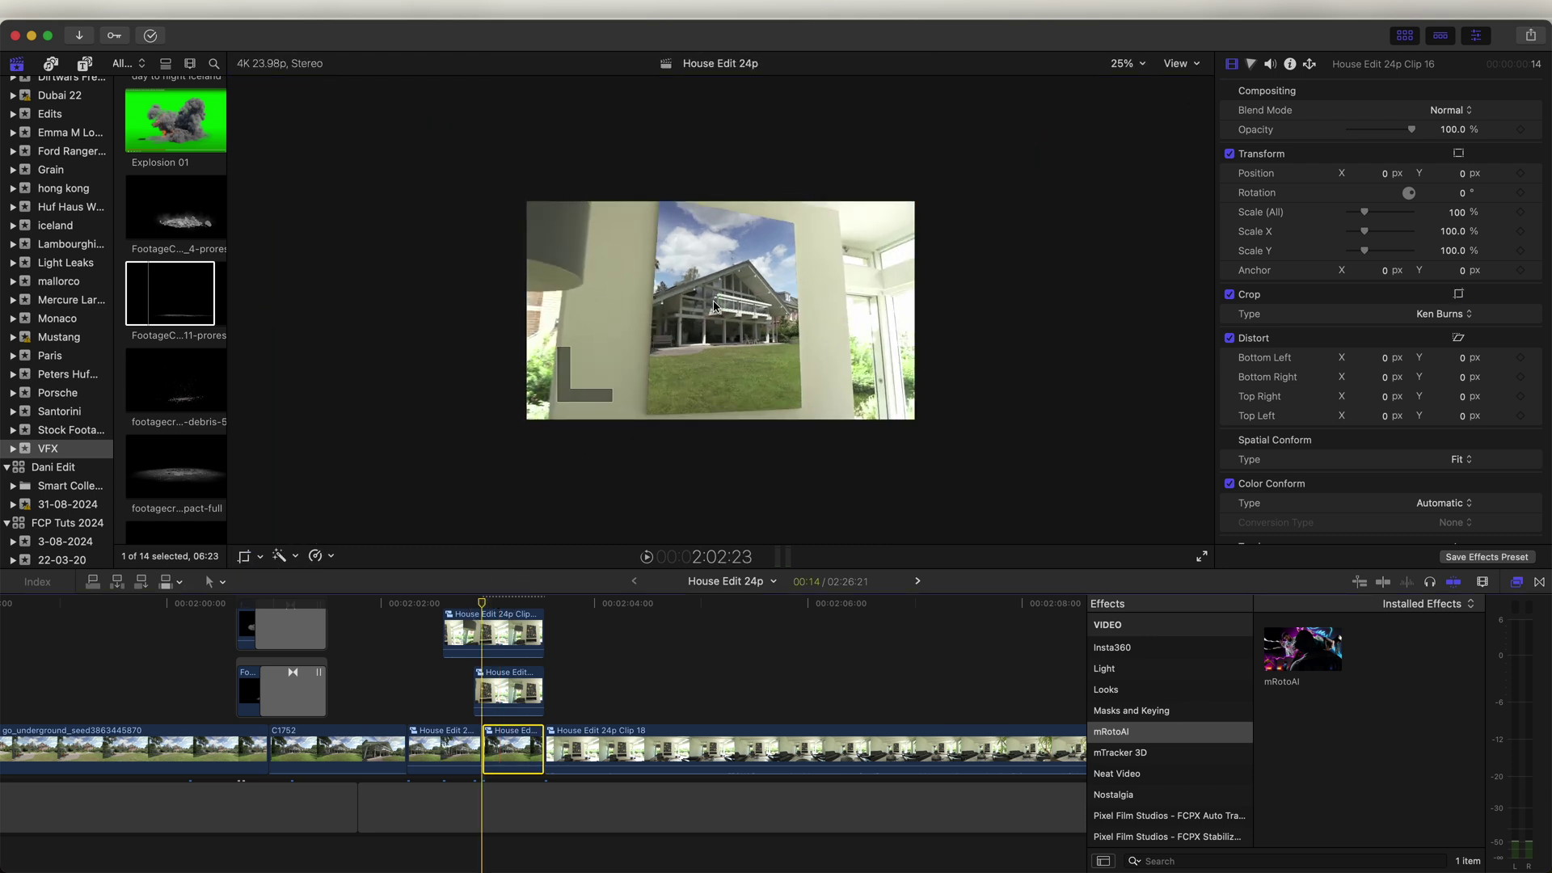
pyautogui.press('space')
pyautogui.press('space')
pyautogui.click(1129, 71)
# Fit the viewer and trim the start of Clip 18 later on the timeline
pyautogui.click(1132, 79)
pyautogui.click(571, 733)
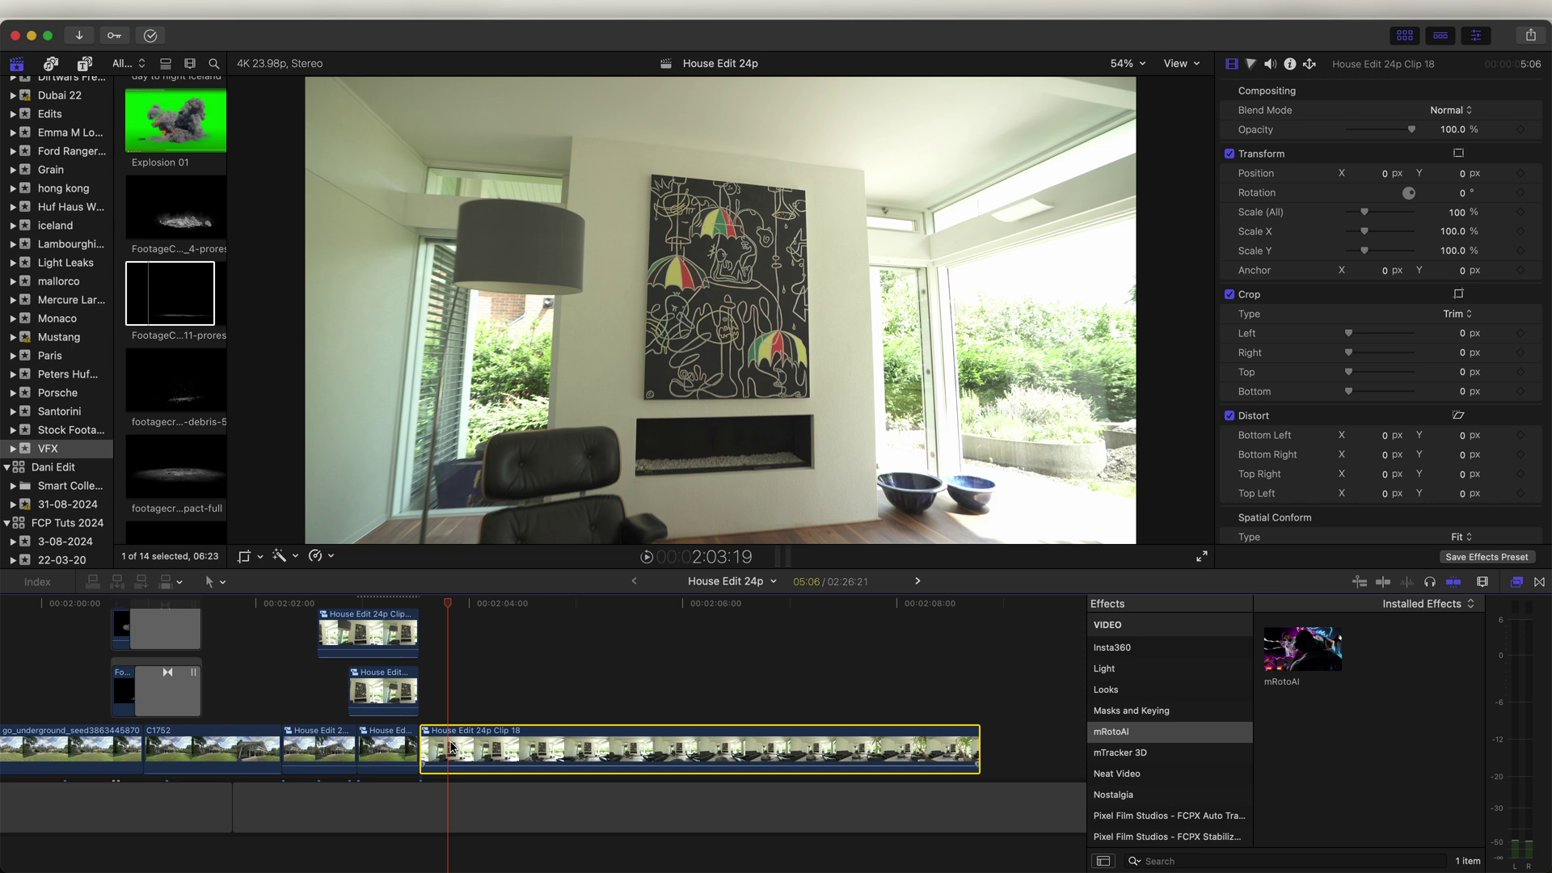
pyautogui.moveTo(450, 748); pyautogui.dragTo(922, 753)
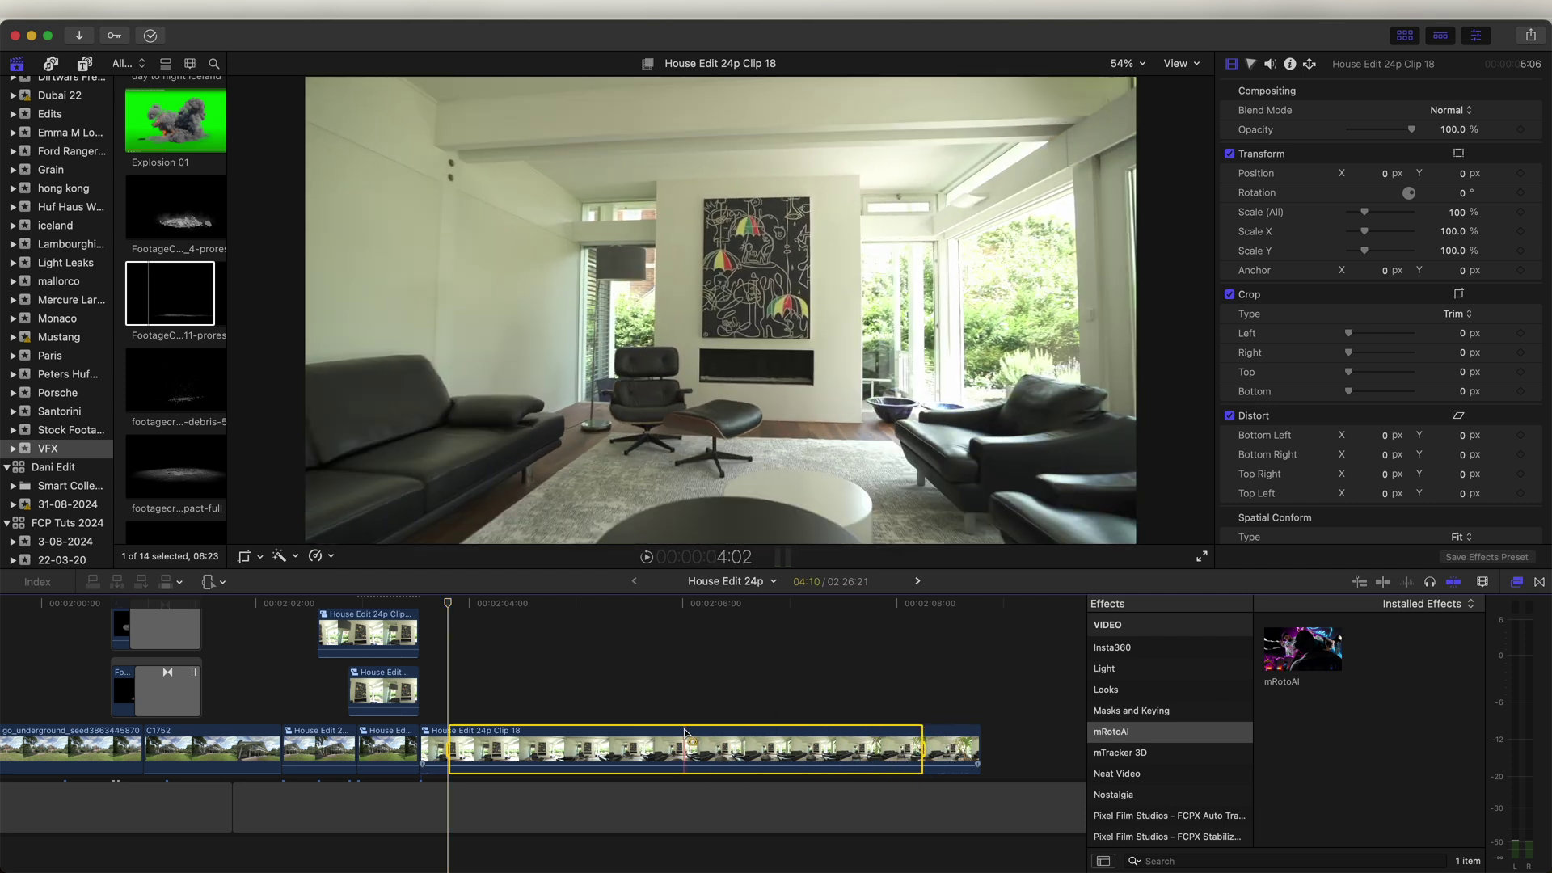
# Retime Clip 18 to Fast 209% and widen the speed transition for a gradual ramp
pyautogui.press('super+r')
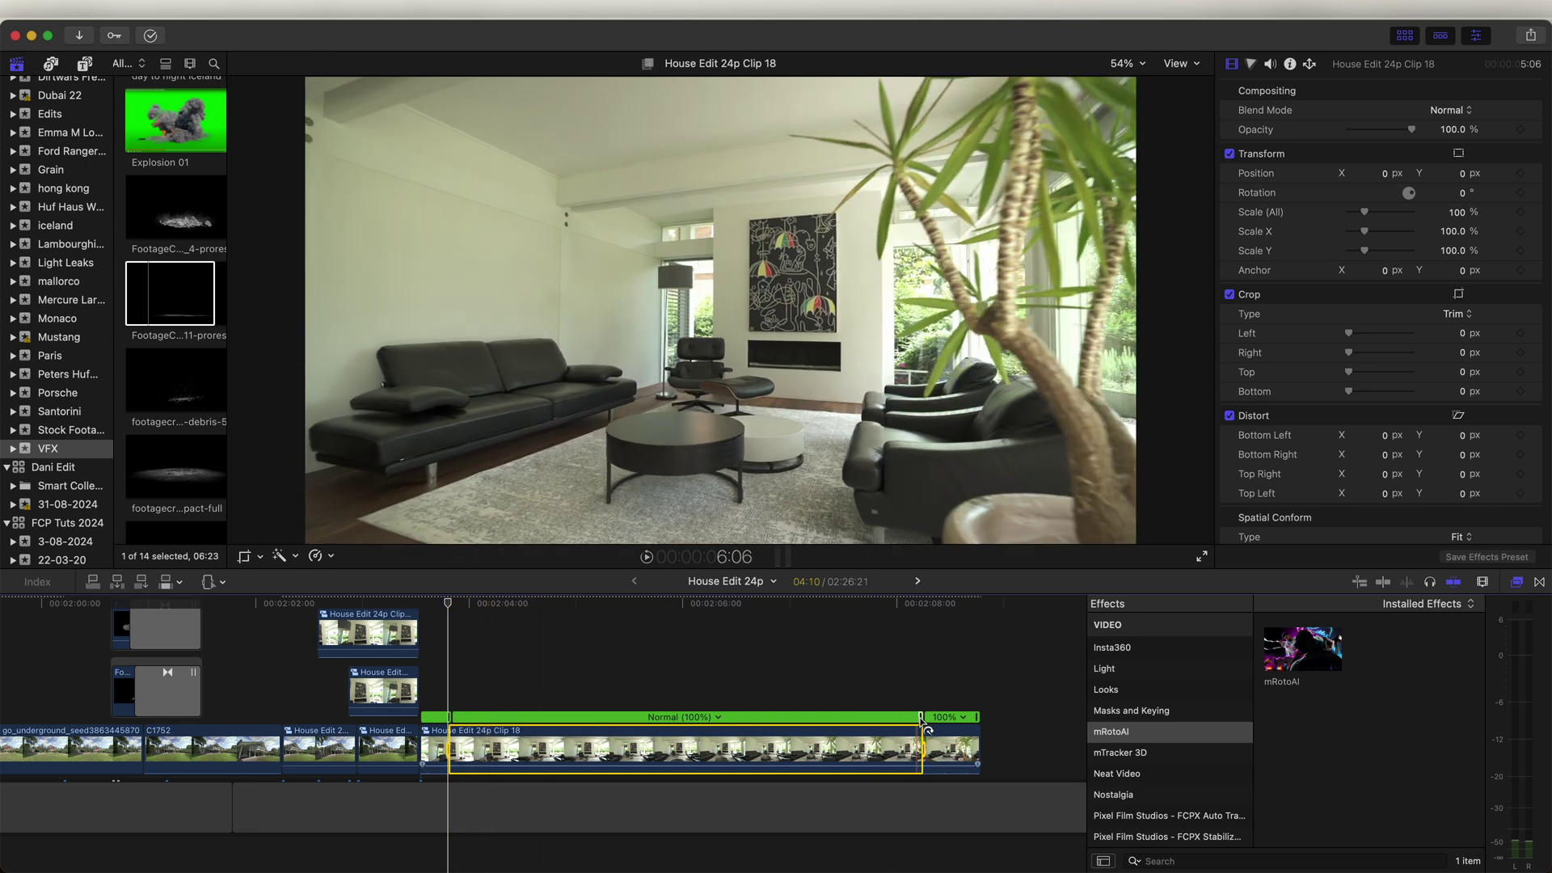
pyautogui.moveTo(920, 717); pyautogui.dragTo(454, 720)
pyautogui.press('super+equal')
pyautogui.press('super+equal')
pyautogui.moveTo(587, 718); pyautogui.dragTo(704, 718)
pyautogui.hscroll(-5, 399, 671)
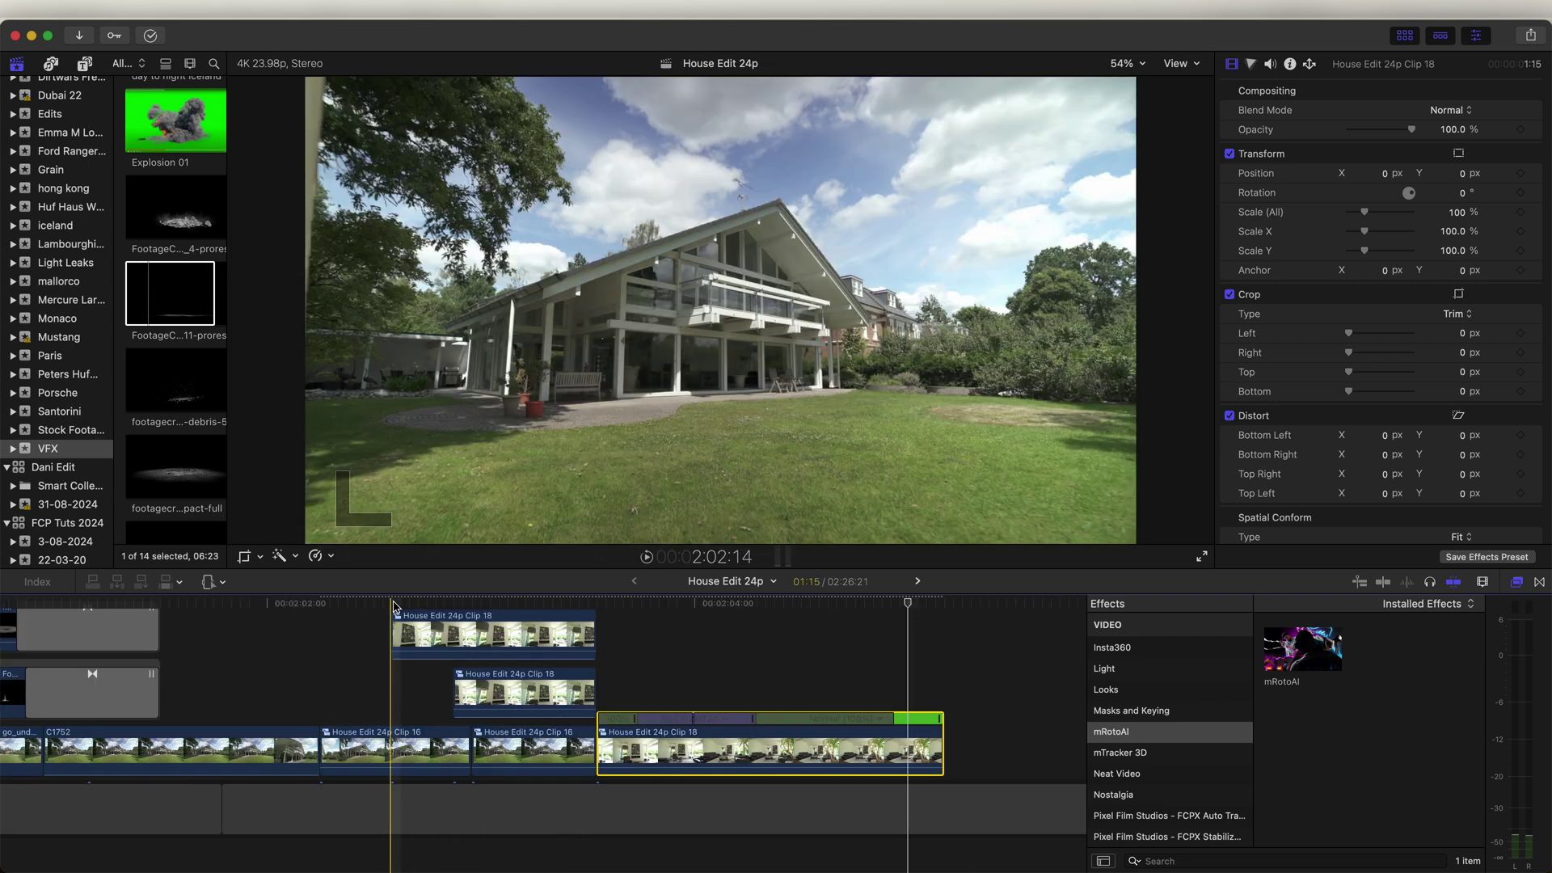
# Play the ramped clip, then put a copy of Clip 18 in the lane above and shorten its end
pyautogui.press('space')
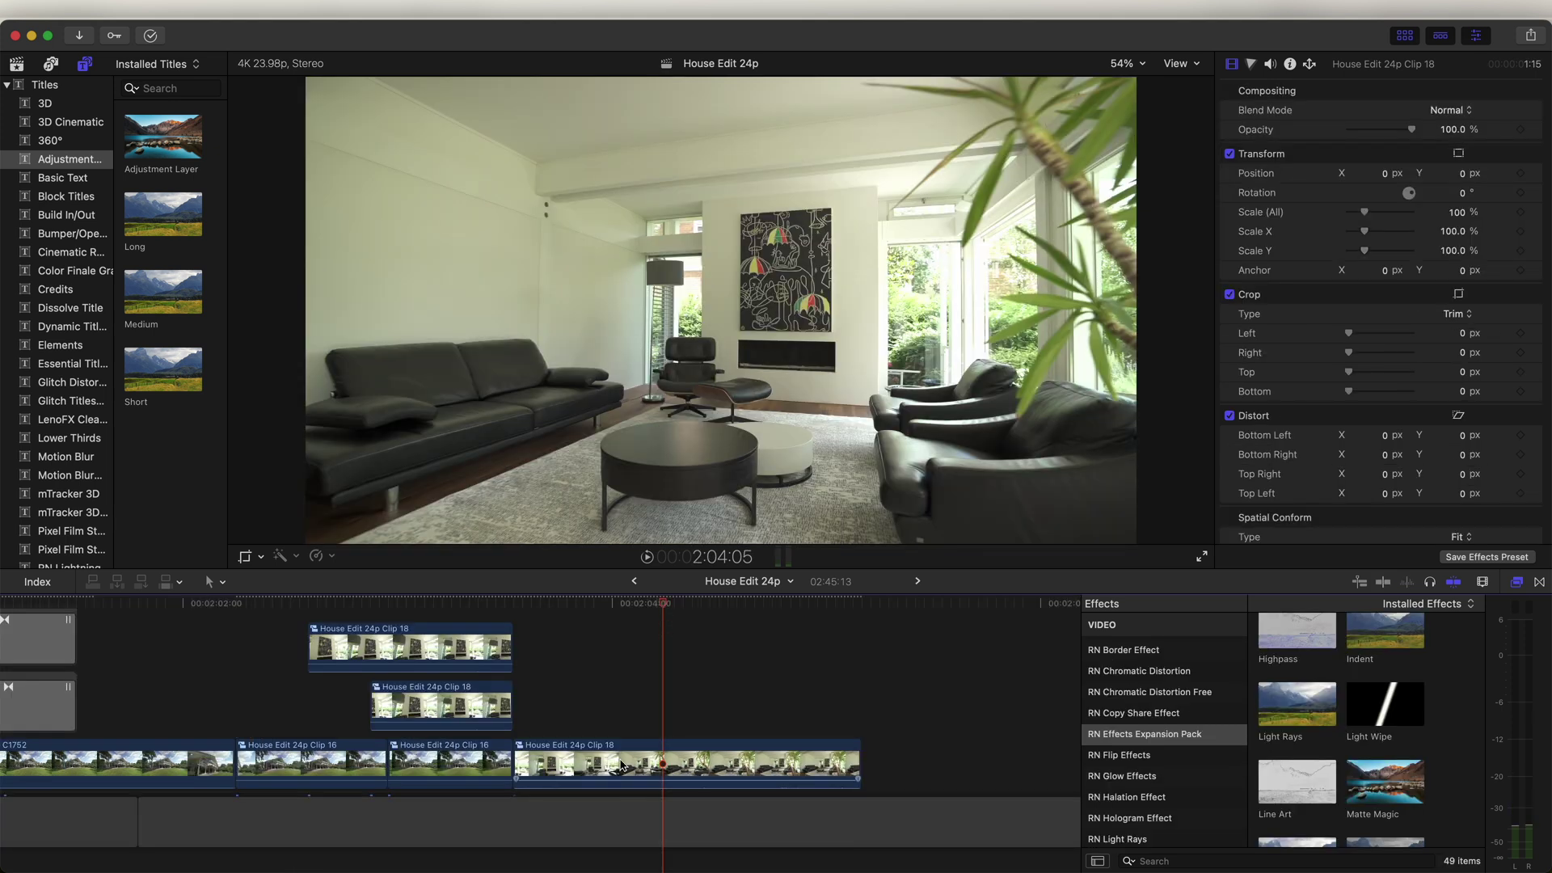
pyautogui.moveTo(622, 766); pyautogui.dragTo(623, 707)
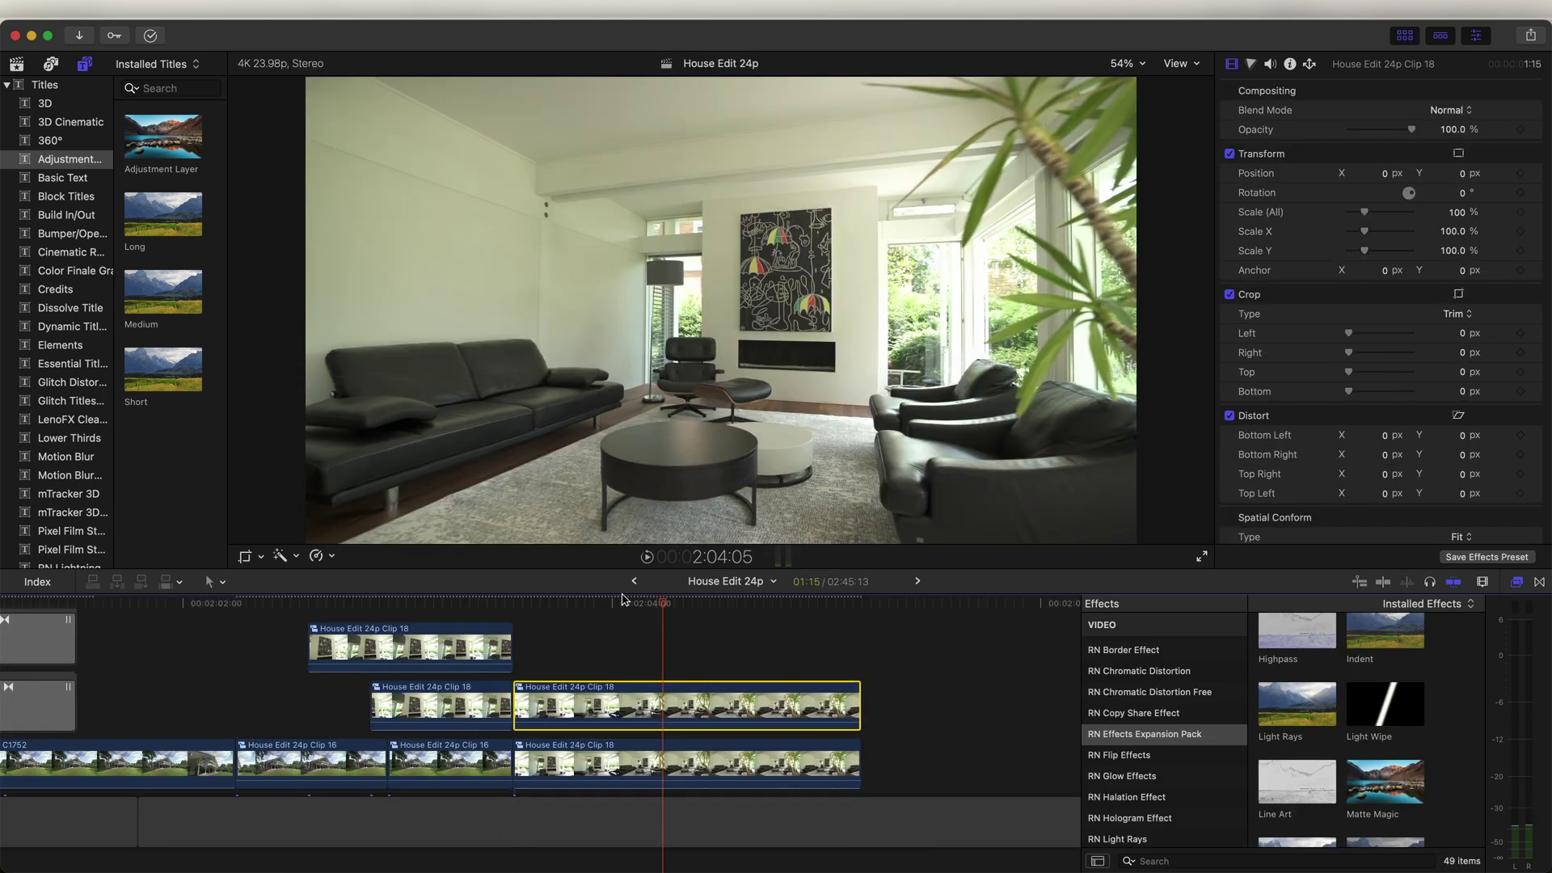
pyautogui.moveTo(858, 707); pyautogui.dragTo(653, 705)
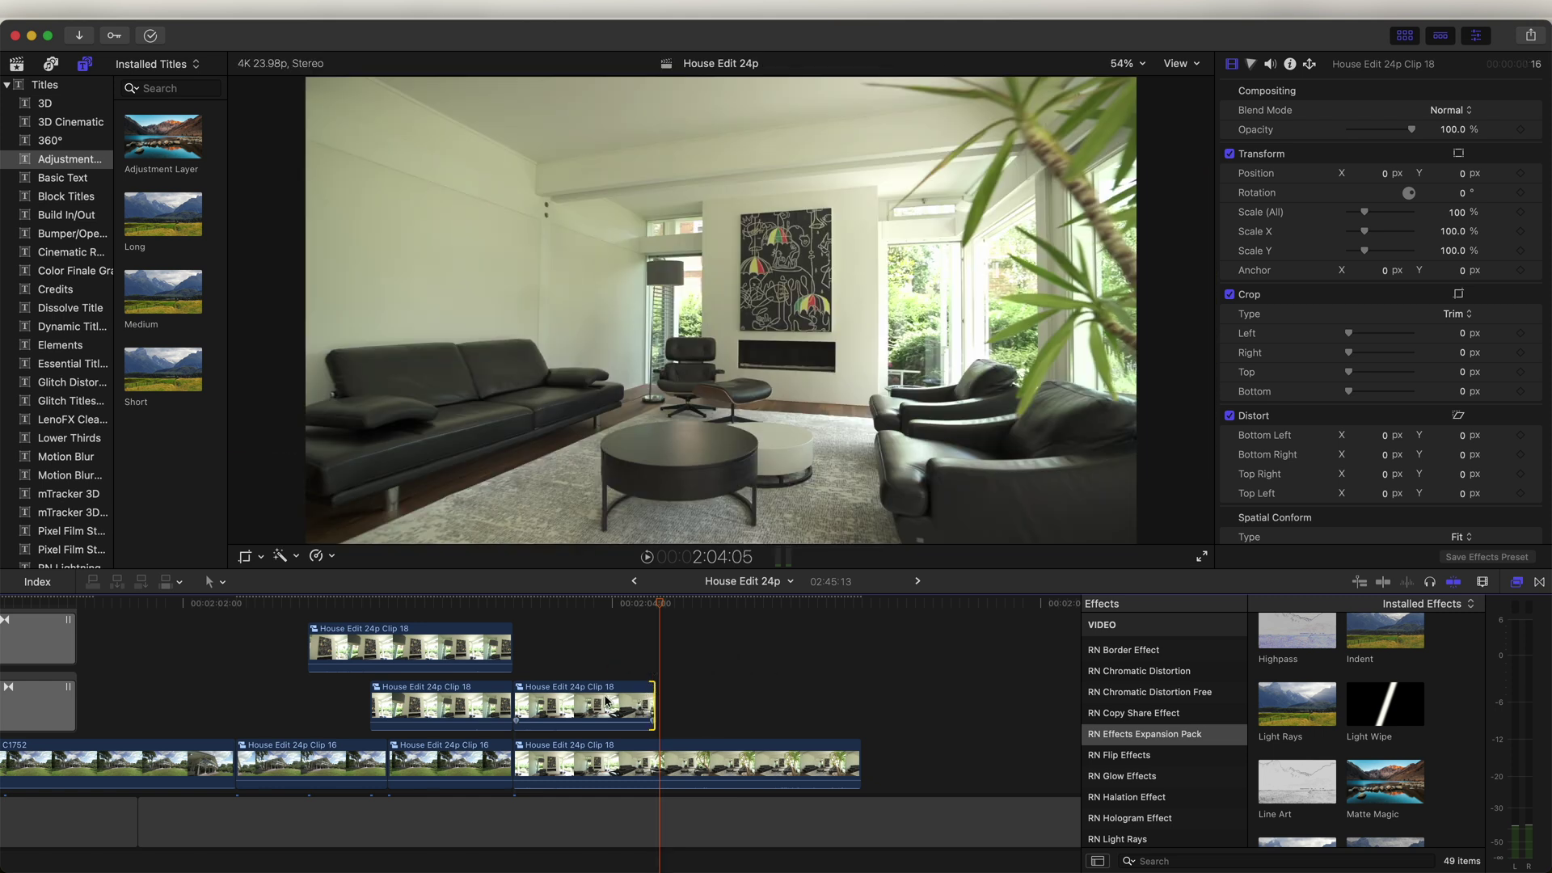
# Apply mRotoAI to the copied clip and begin brushing a mask over the painting
pyautogui.moveTo(582, 603); pyautogui.dragTo(616, 614)
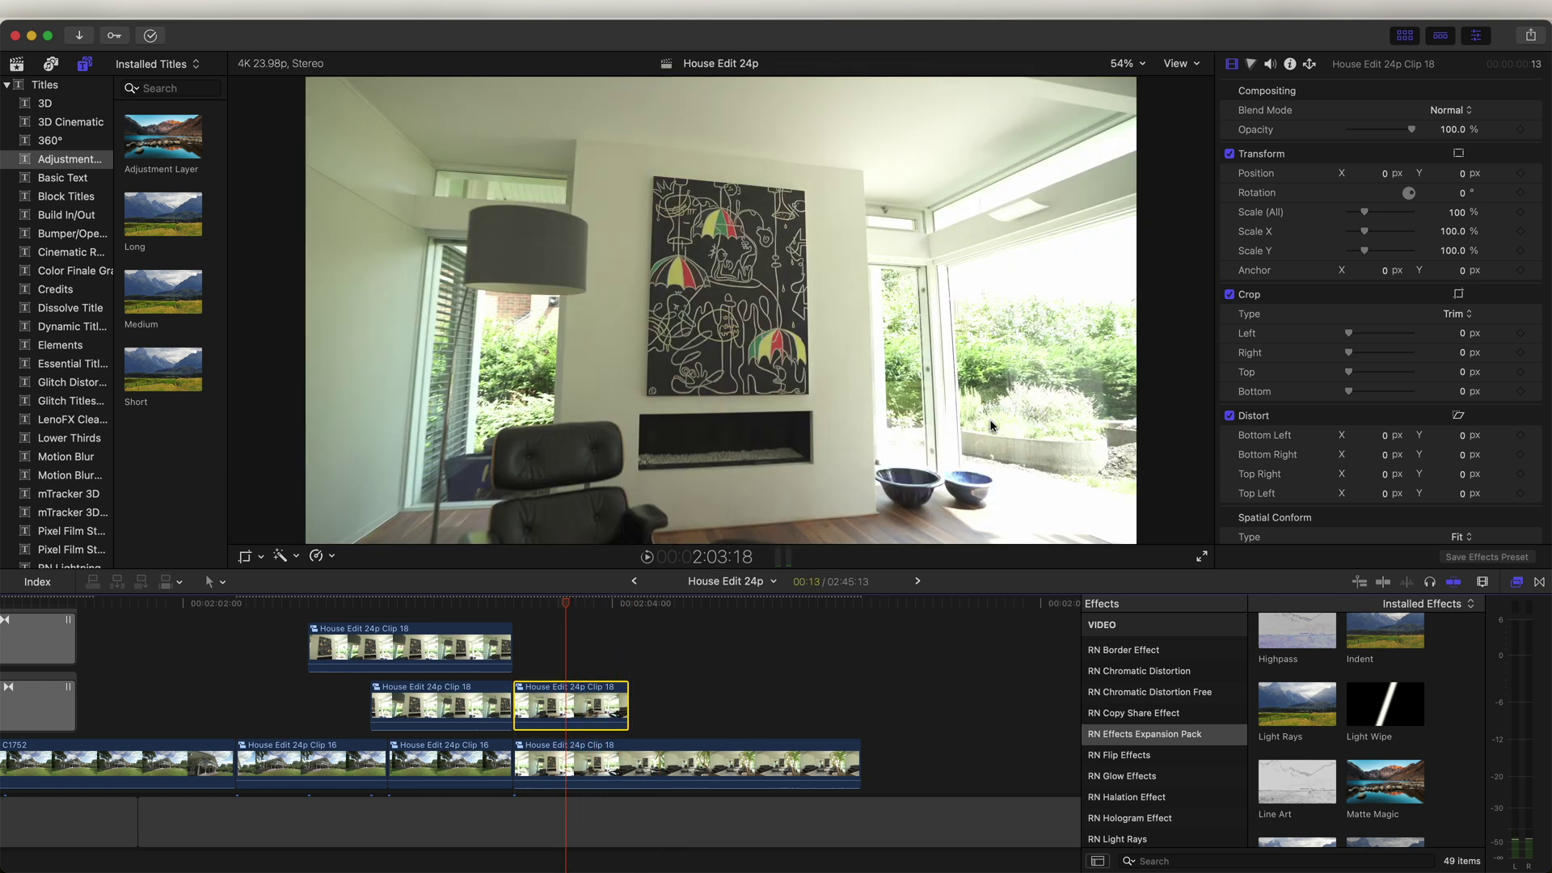
pyautogui.moveTo(1294, 661); pyautogui.dragTo(565, 711)
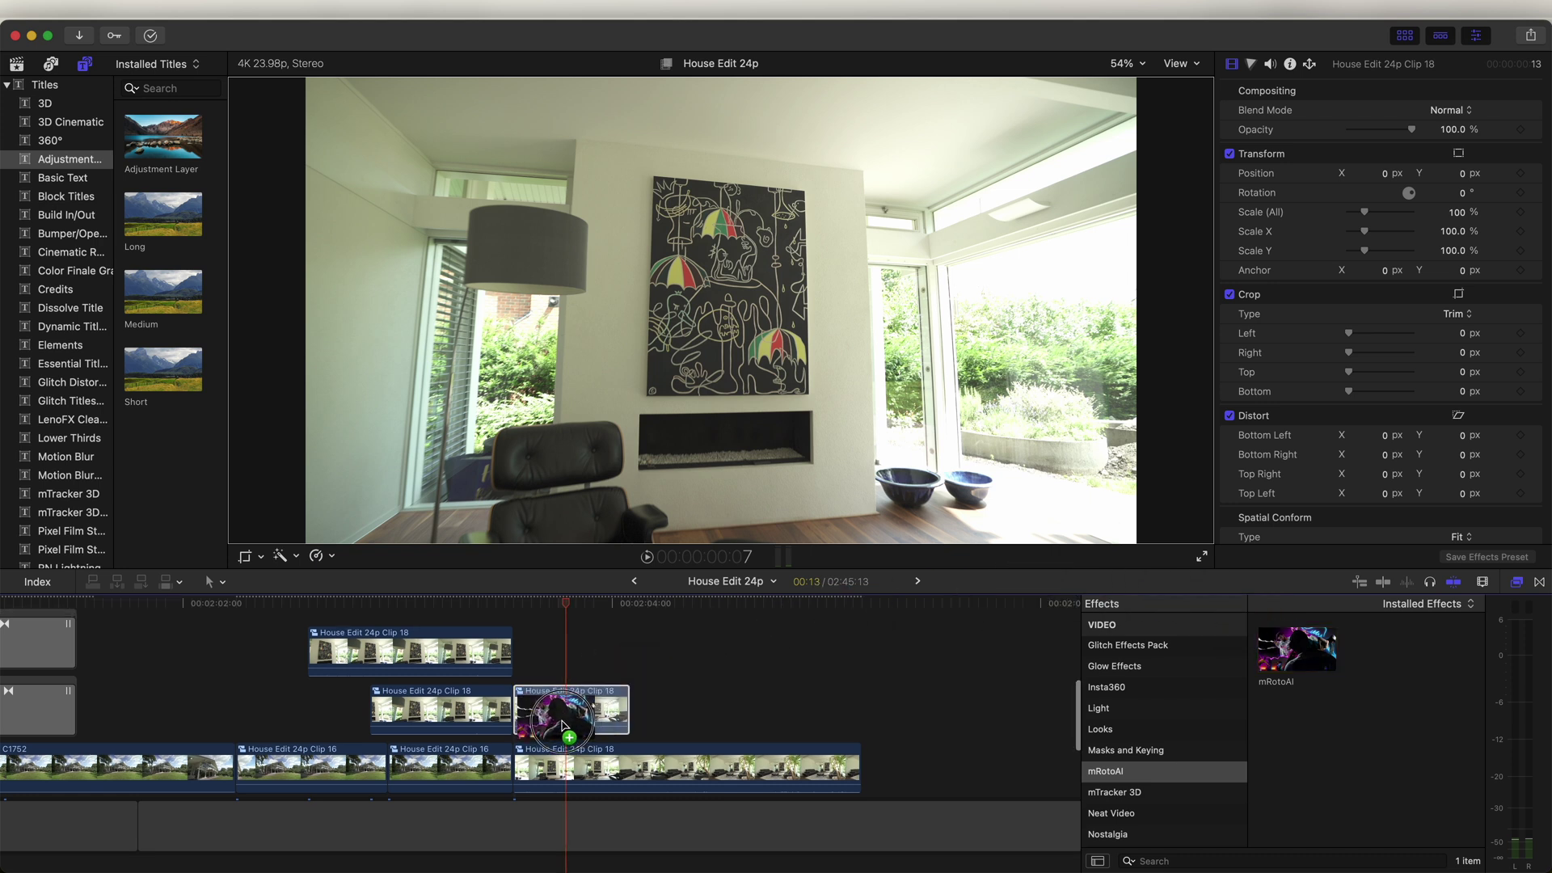
pyautogui.moveTo(667, 201); pyautogui.dragTo(762, 203)
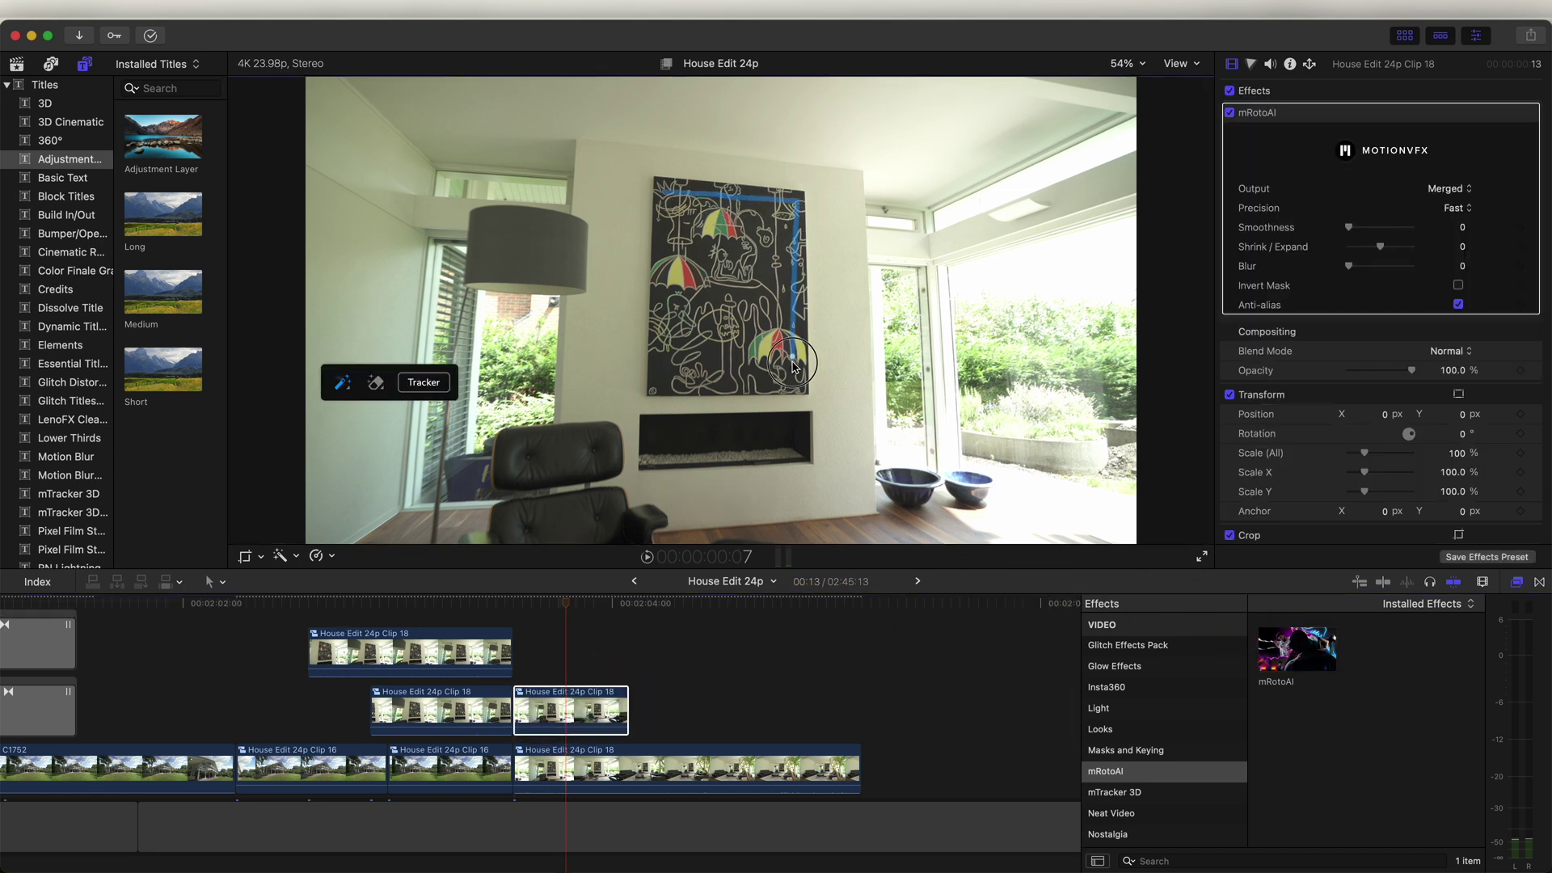
# Close the mRotoAI painting outline and track the mask backward through the clip
pyautogui.moveTo(681, 199); pyautogui.dragTo(682, 193)
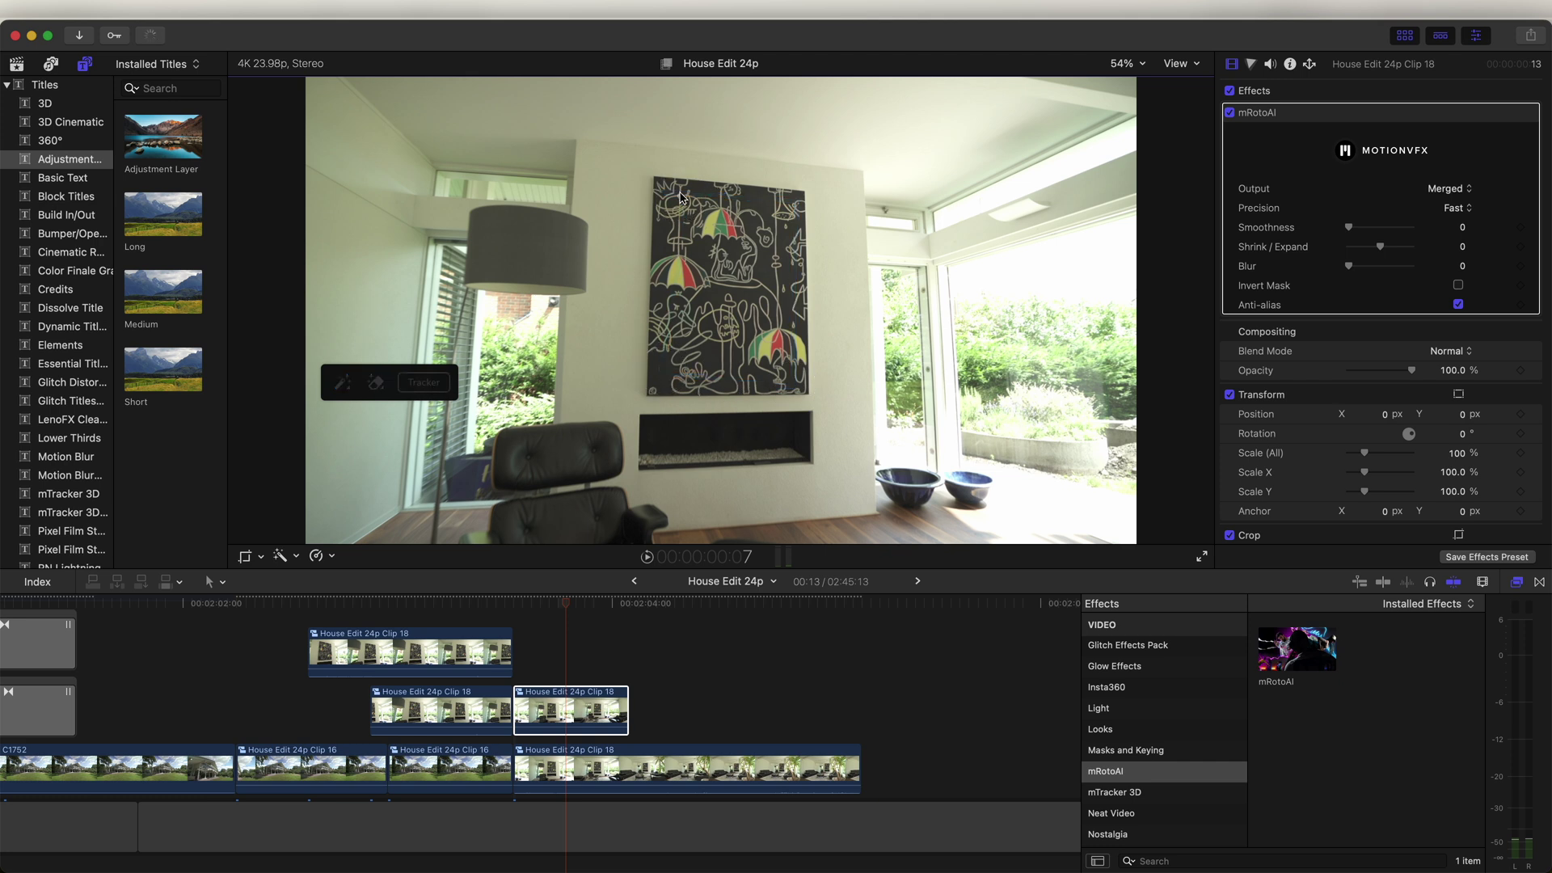
pyautogui.click(428, 381)
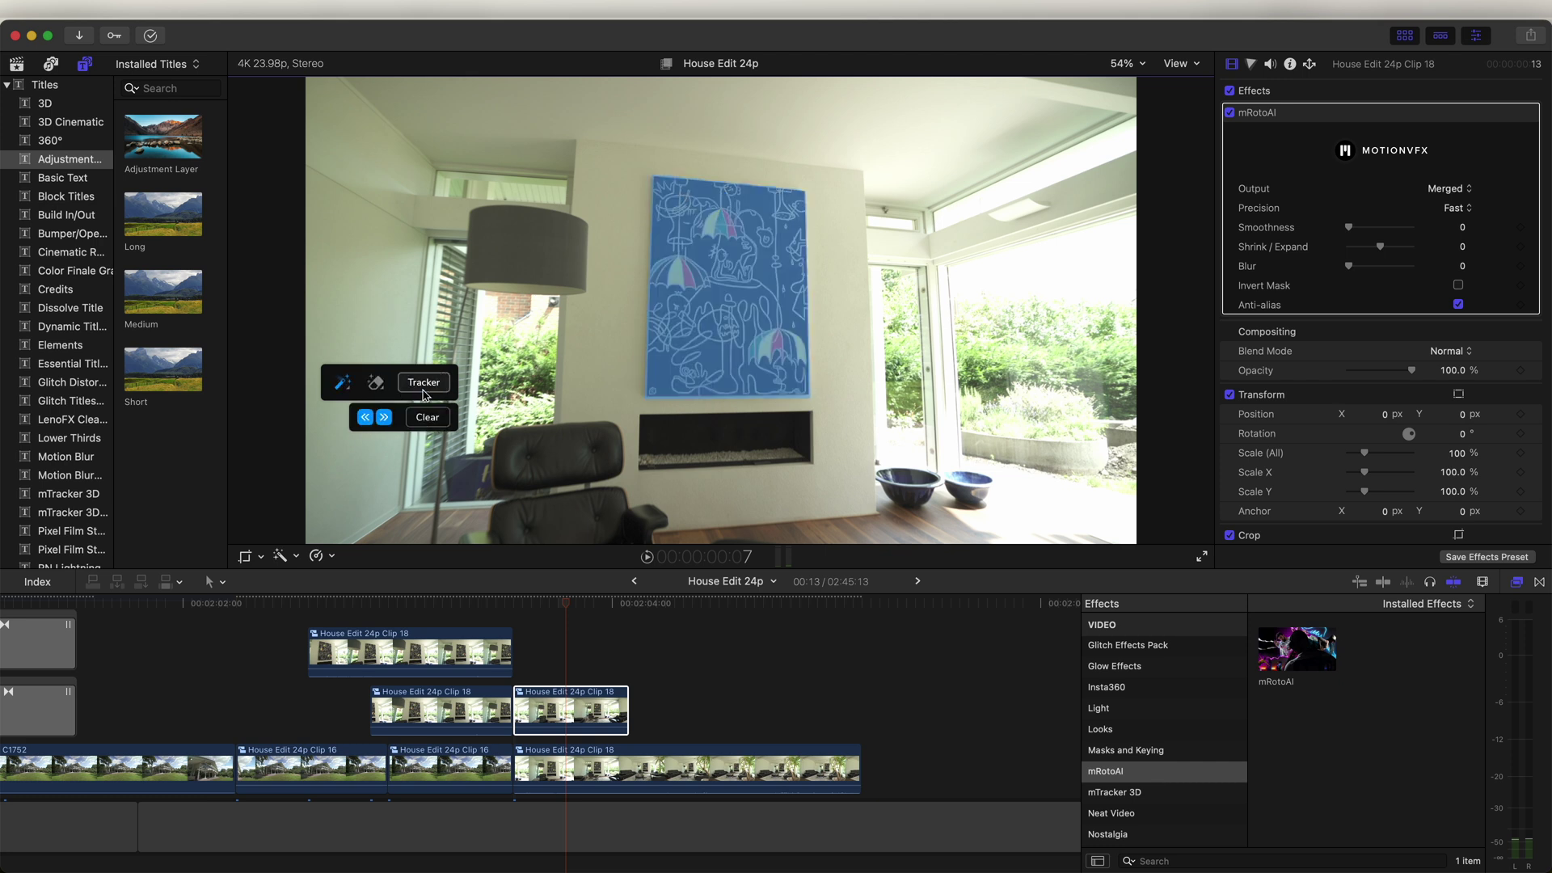
pyautogui.click(365, 418)
# Set mRotoAI Output to Masked Video and disable the lower Clip 18 to check the isolated painting
pyautogui.click(1454, 193)
pyautogui.click(1444, 230)
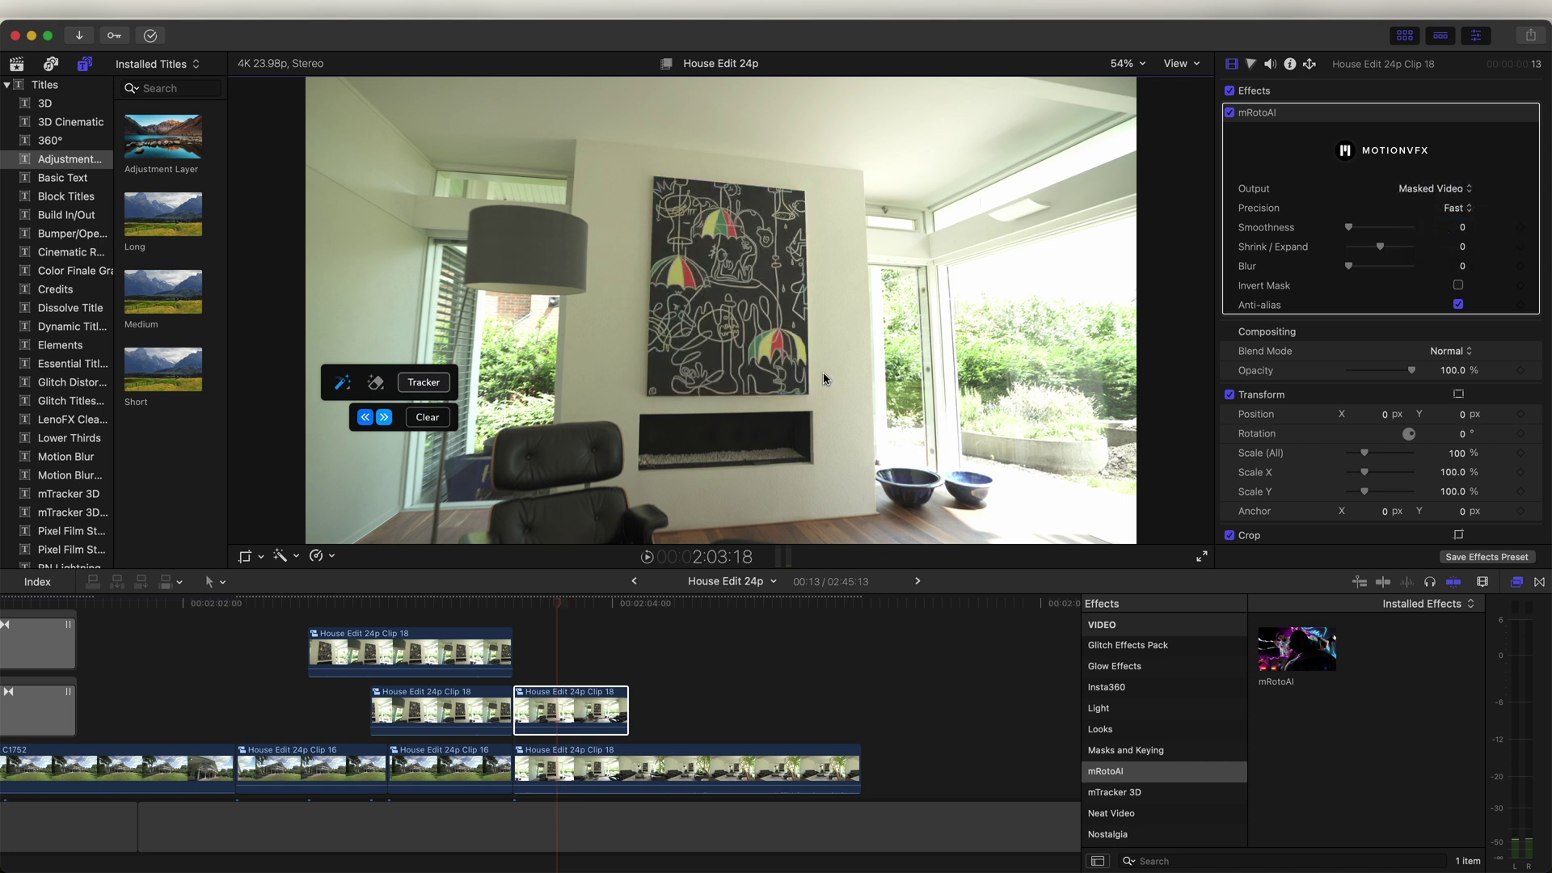
pyautogui.click(556, 767)
pyautogui.press('v')
pyautogui.moveTo(559, 609)
pyautogui.mouseDown()
pyautogui.moveTo(528, 609)
pyautogui.moveTo(567, 611)
pyautogui.mouseUp()
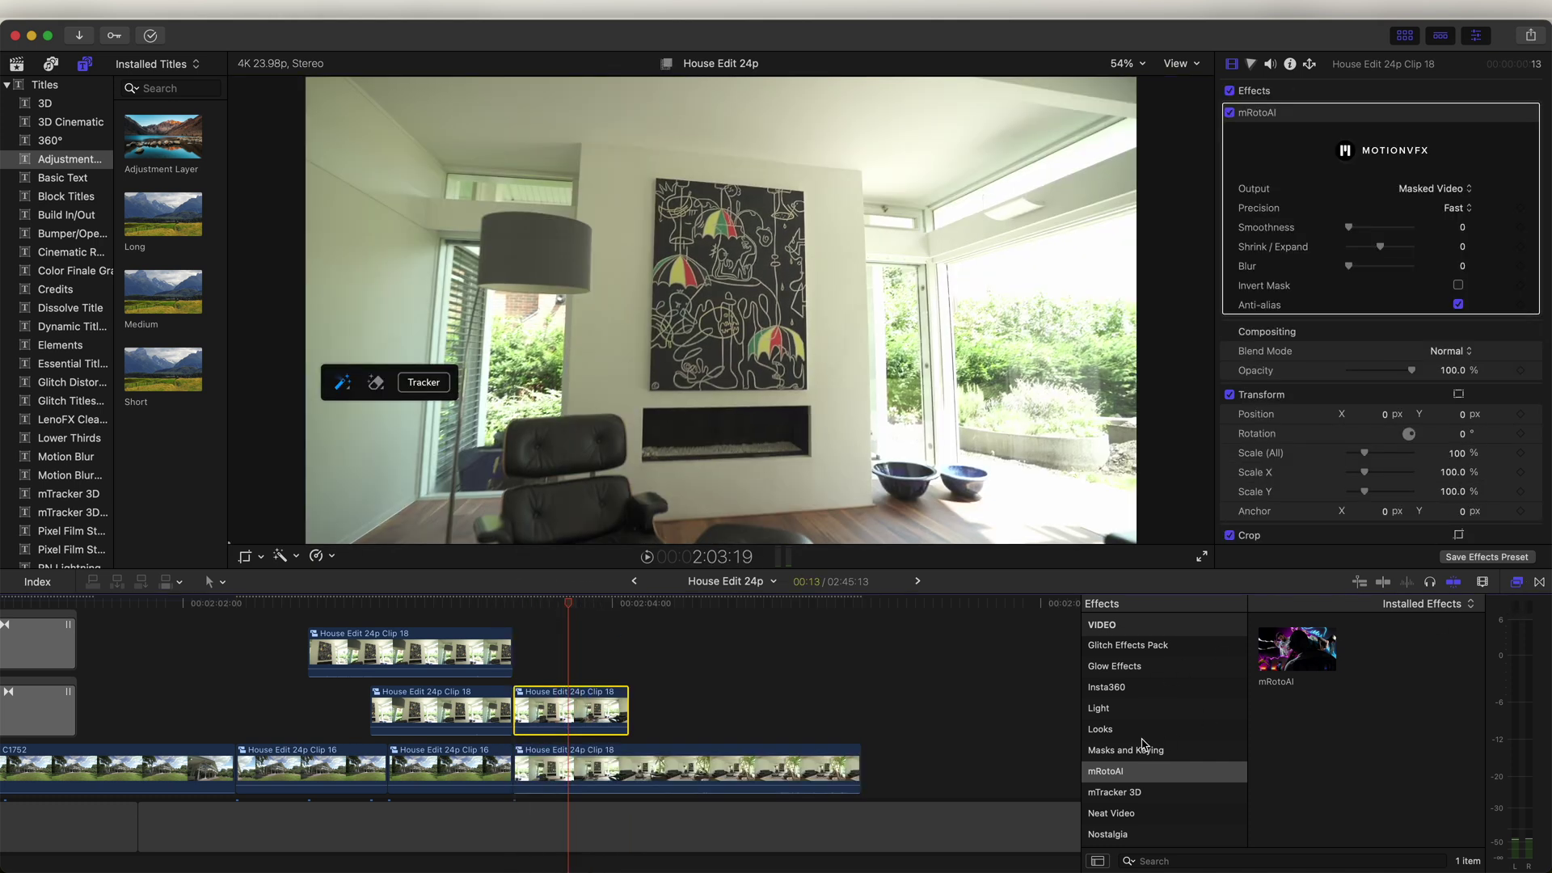
# Apply Light Wipe from the RN Effects Expansion Pack to the masked painting clip
pyautogui.scroll(-10, 1142, 743)
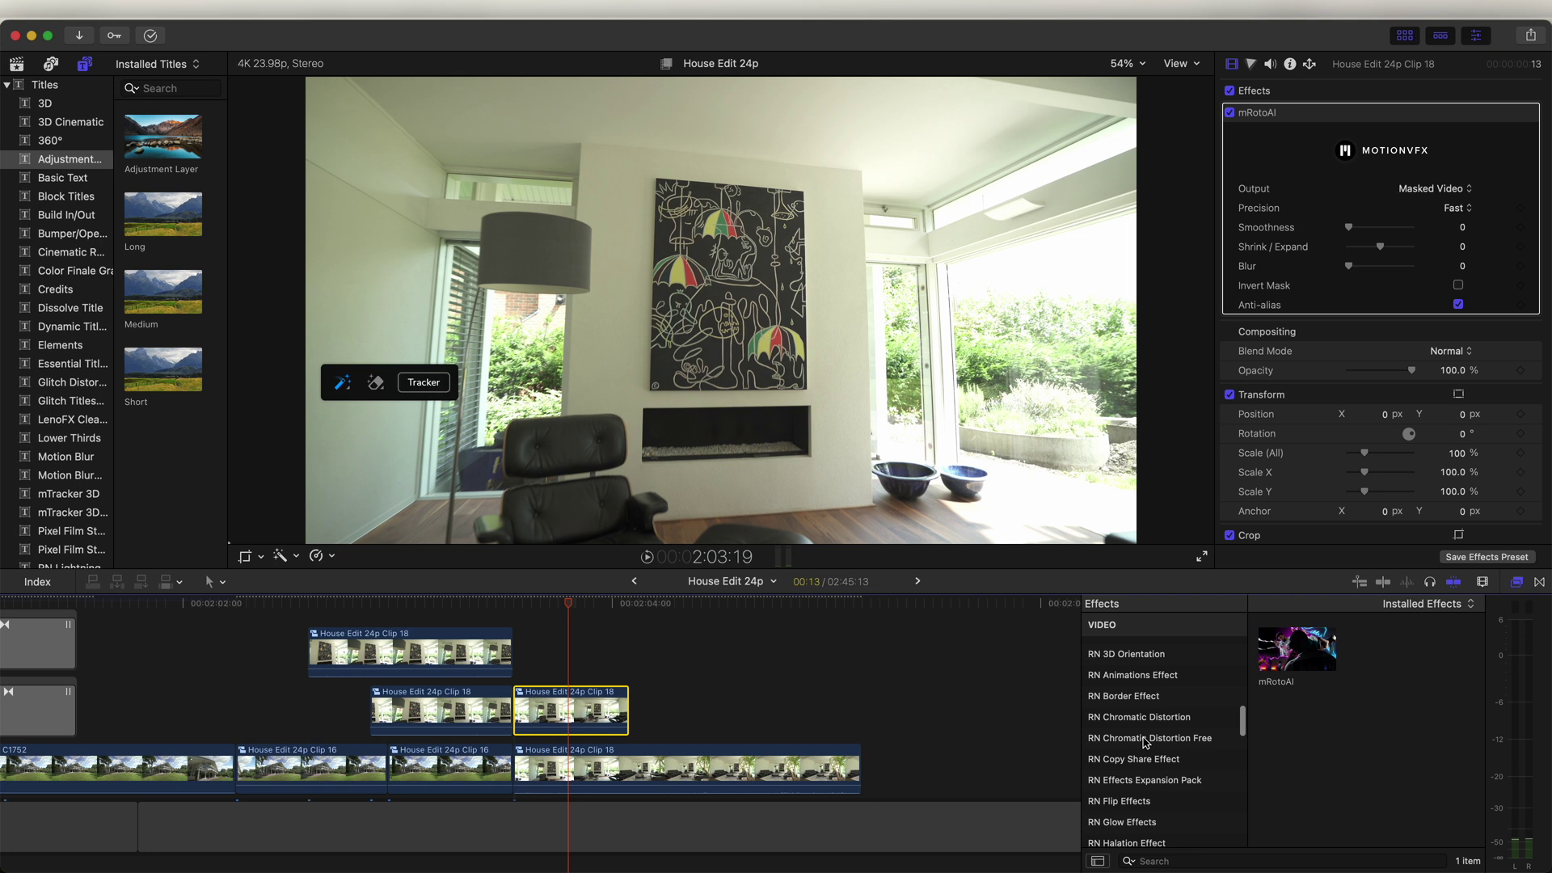
pyautogui.click(1141, 719)
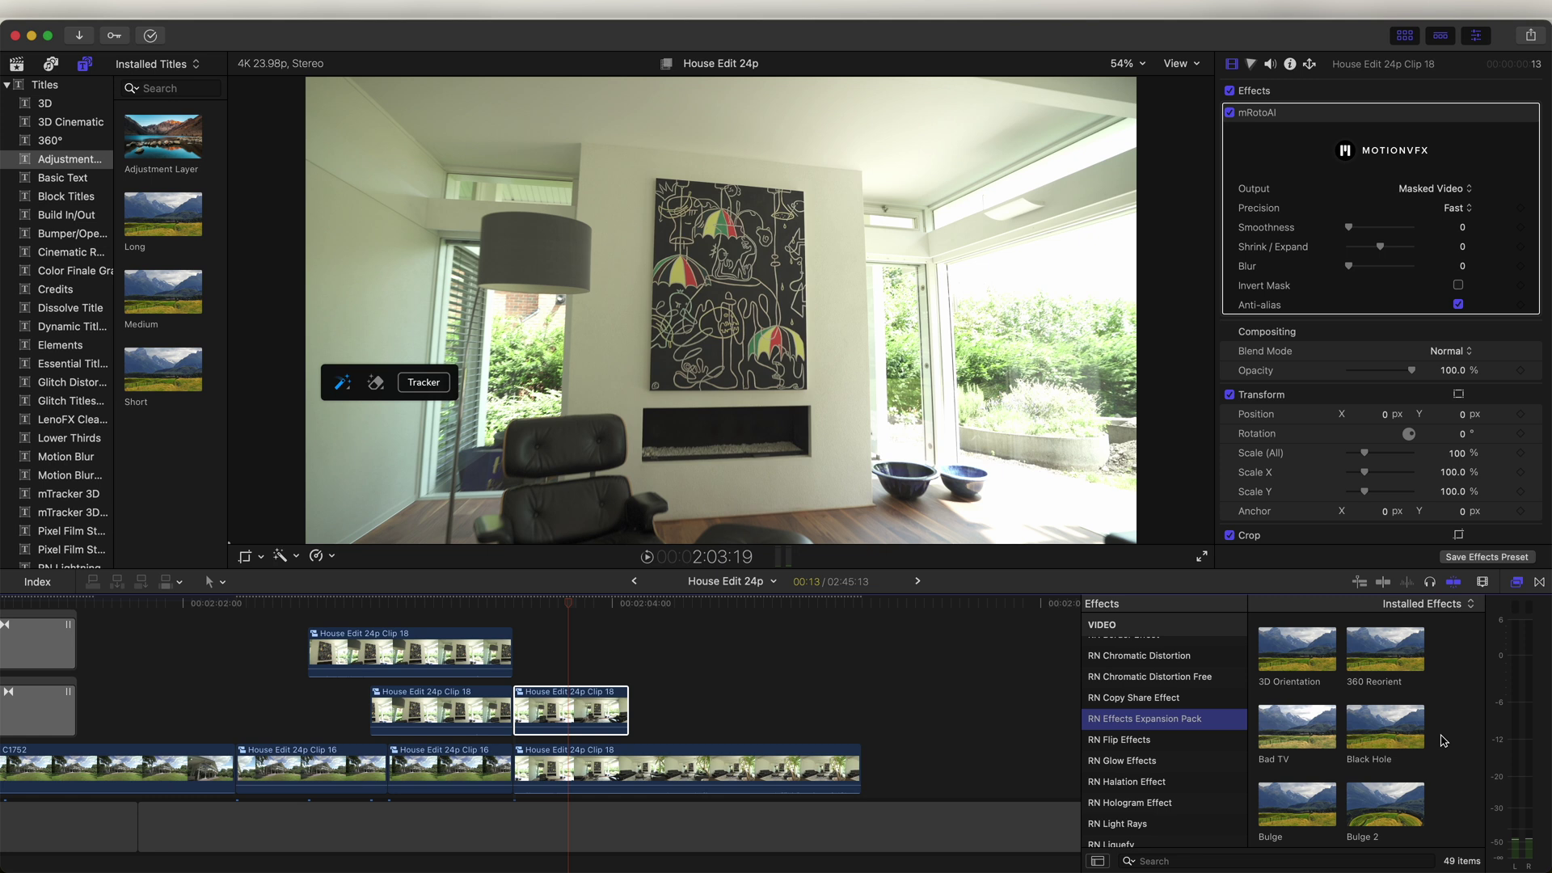
pyautogui.scroll(-10, 1444, 742)
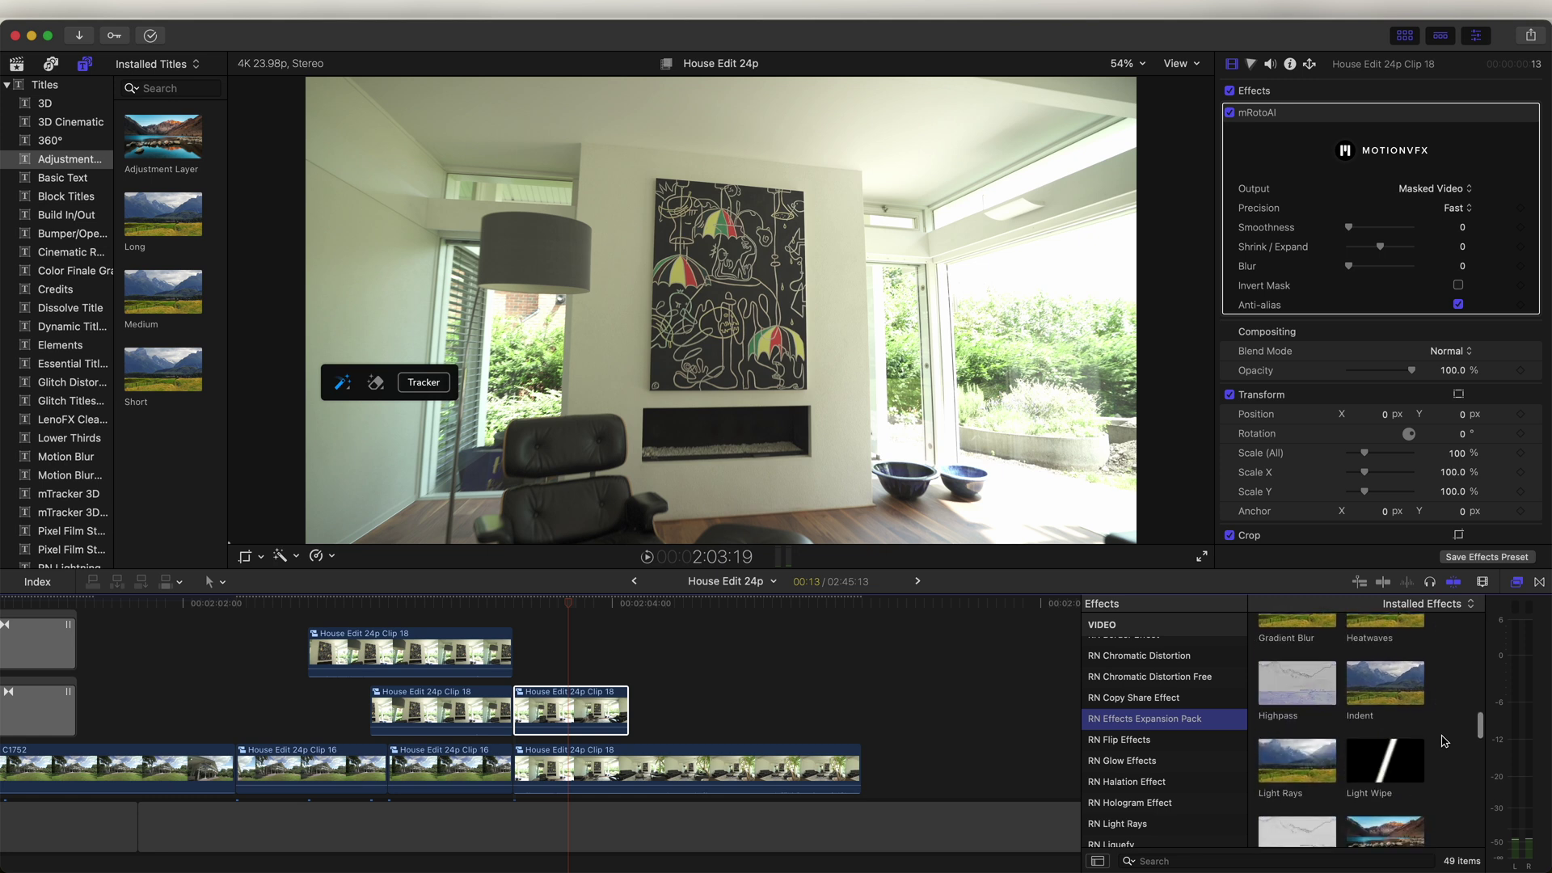
pyautogui.moveTo(1367, 770); pyautogui.dragTo(557, 715)
# Position the Light Wipe band so it sweeps across the painting, and play it back
pyautogui.moveTo(567, 608); pyautogui.dragTo(526, 616)
pyautogui.moveTo(443, 305)
pyautogui.mouseDown()
pyautogui.moveTo(647, 285)
pyautogui.moveTo(566, 289)
pyautogui.moveTo(674, 318)
pyautogui.moveTo(572, 312)
pyautogui.mouseUp()
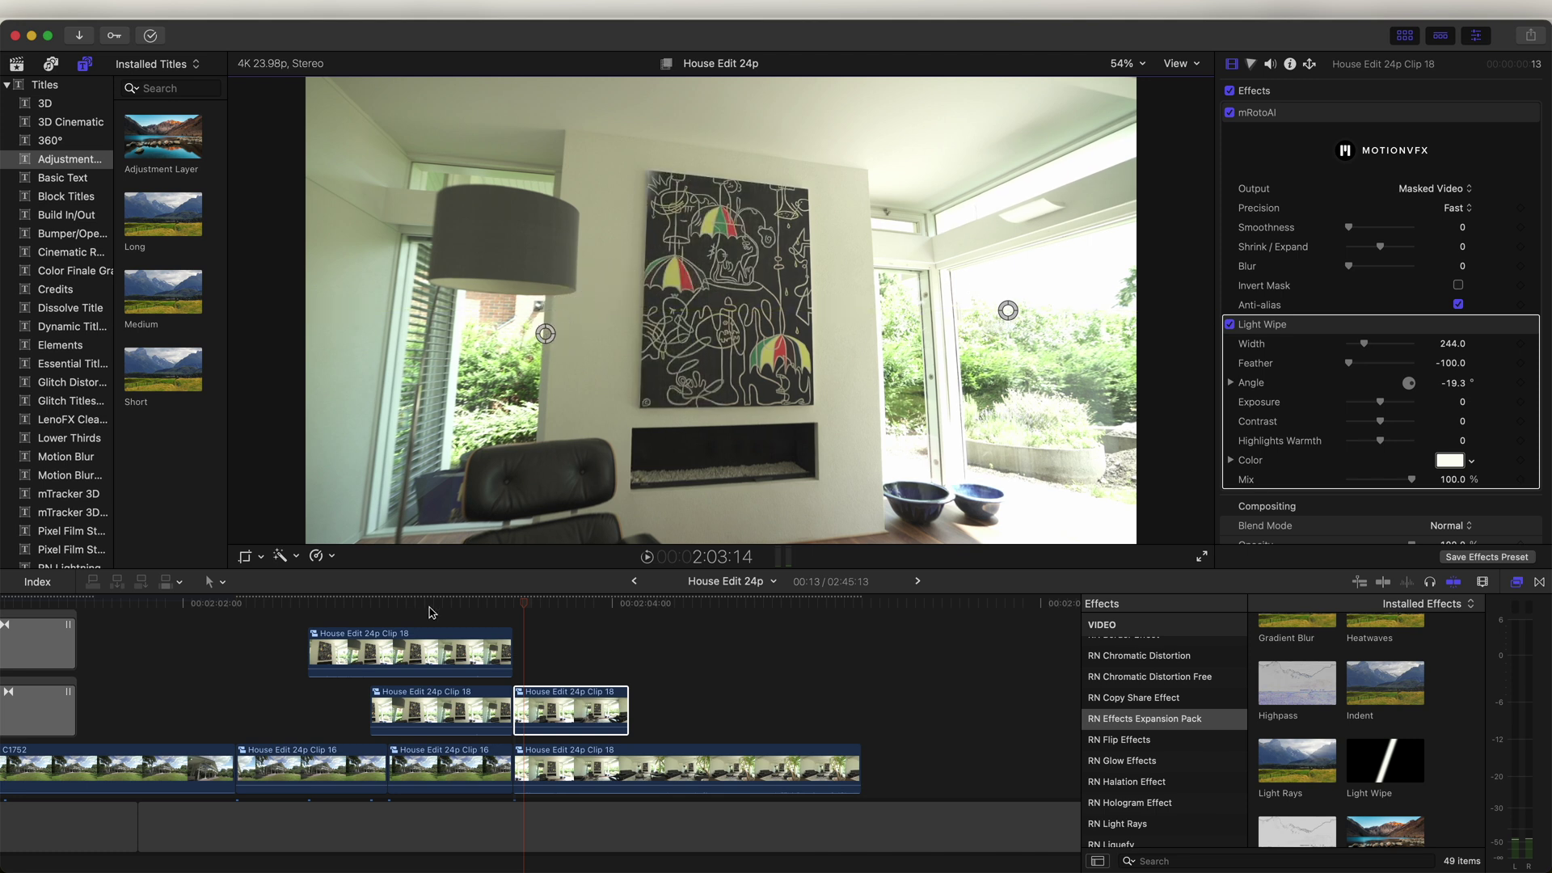
pyautogui.moveTo(590, 612); pyautogui.dragTo(620, 611)
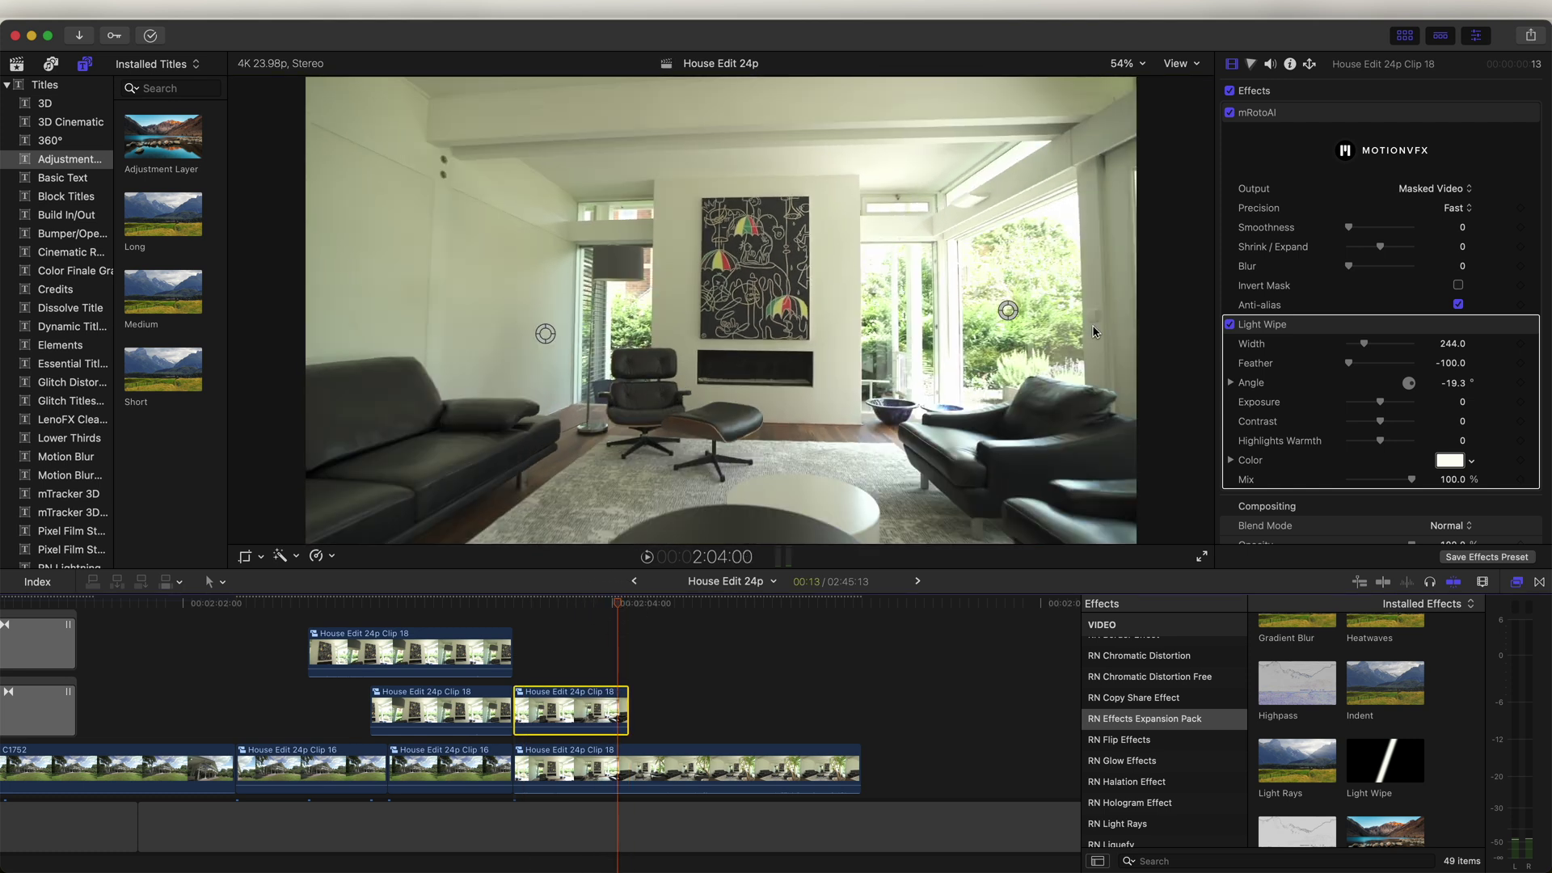
pyautogui.moveTo(1010, 314); pyautogui.dragTo(919, 279)
pyautogui.moveTo(840, 311)
pyautogui.mouseDown()
pyautogui.moveTo(732, 309)
pyautogui.moveTo(866, 338)
pyautogui.mouseUp()
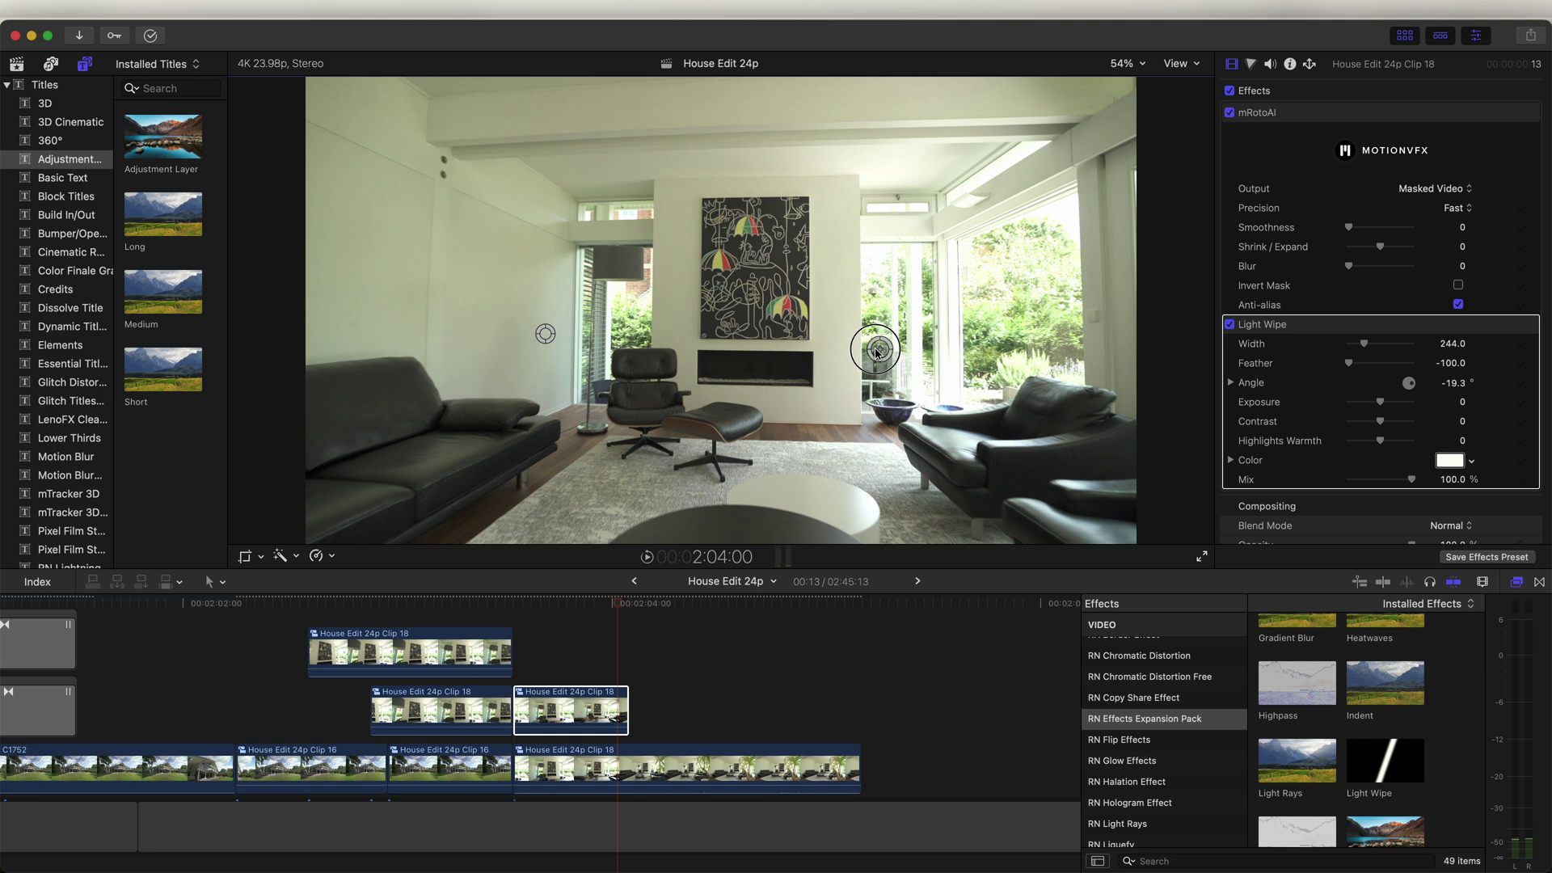
pyautogui.moveTo(875, 349); pyautogui.dragTo(868, 349)
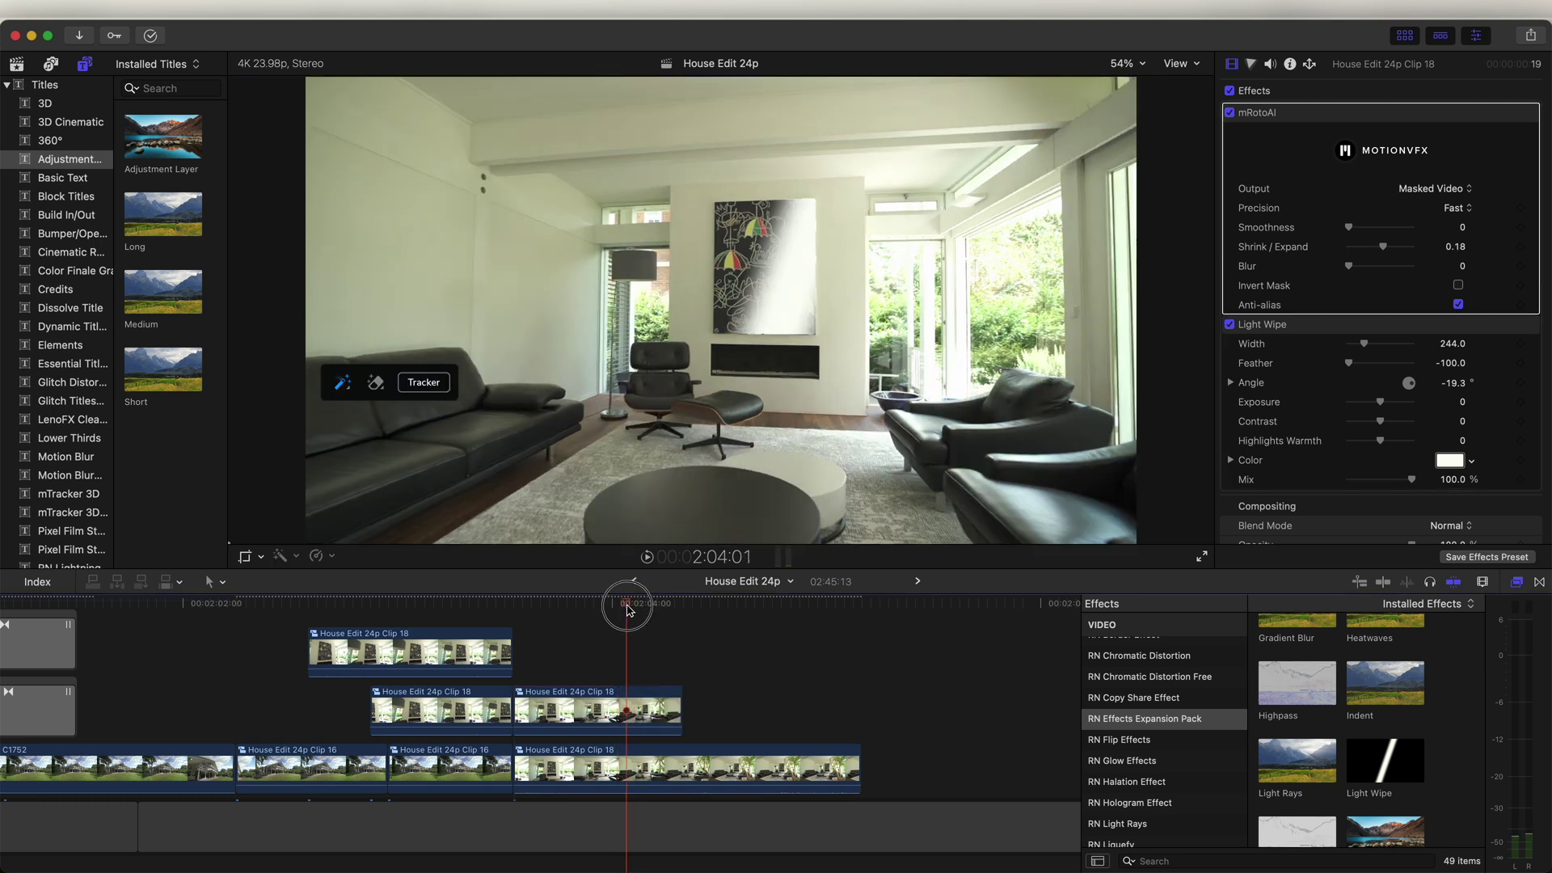
pyautogui.moveTo(628, 604); pyautogui.dragTo(525, 609)
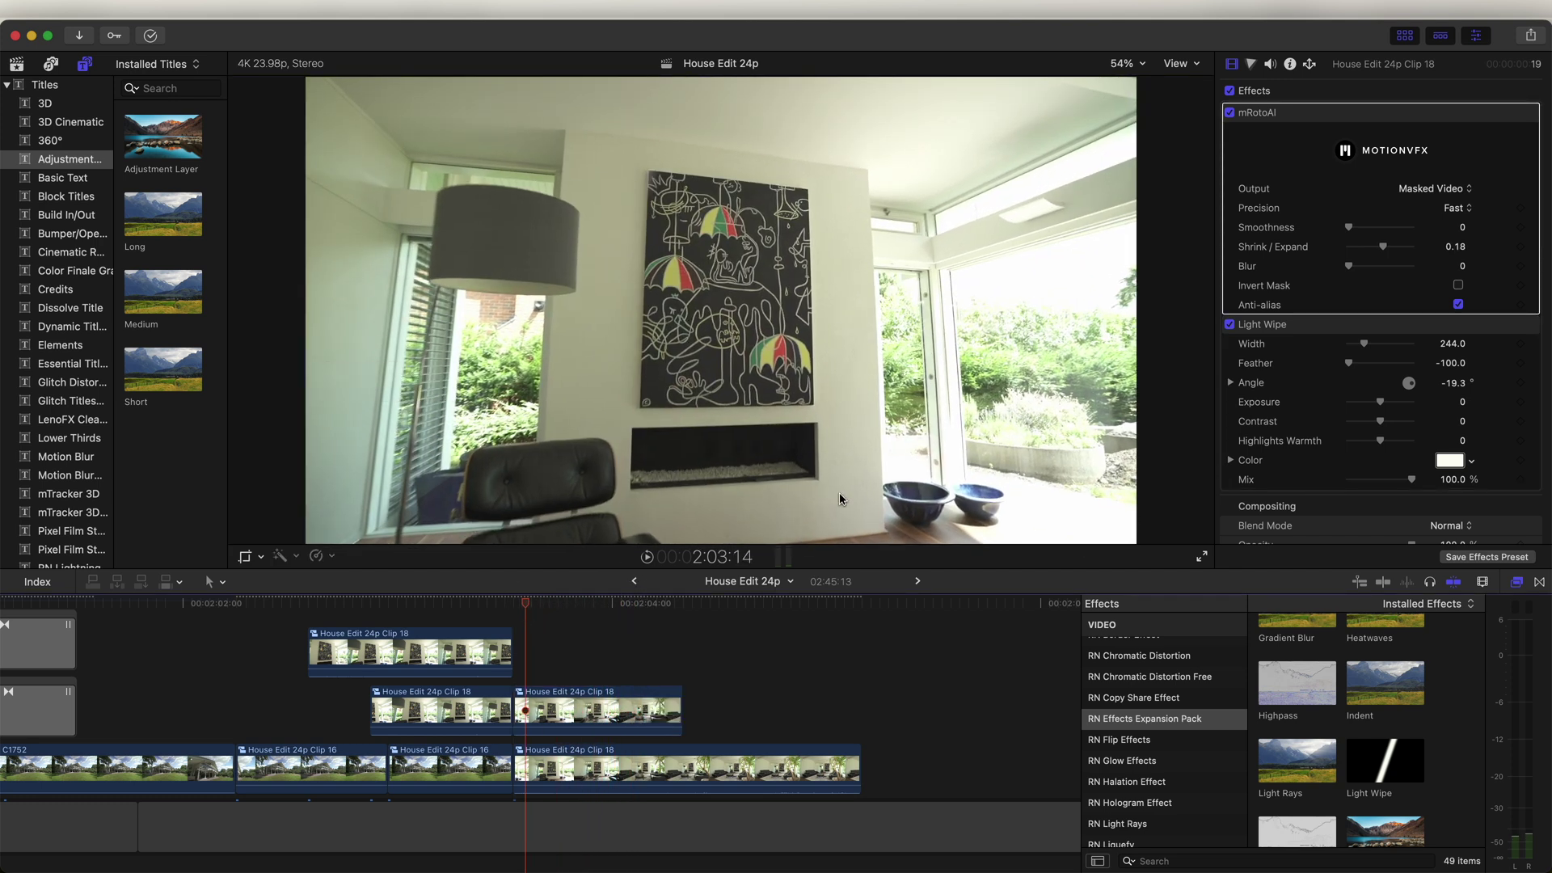
pyautogui.press('space')
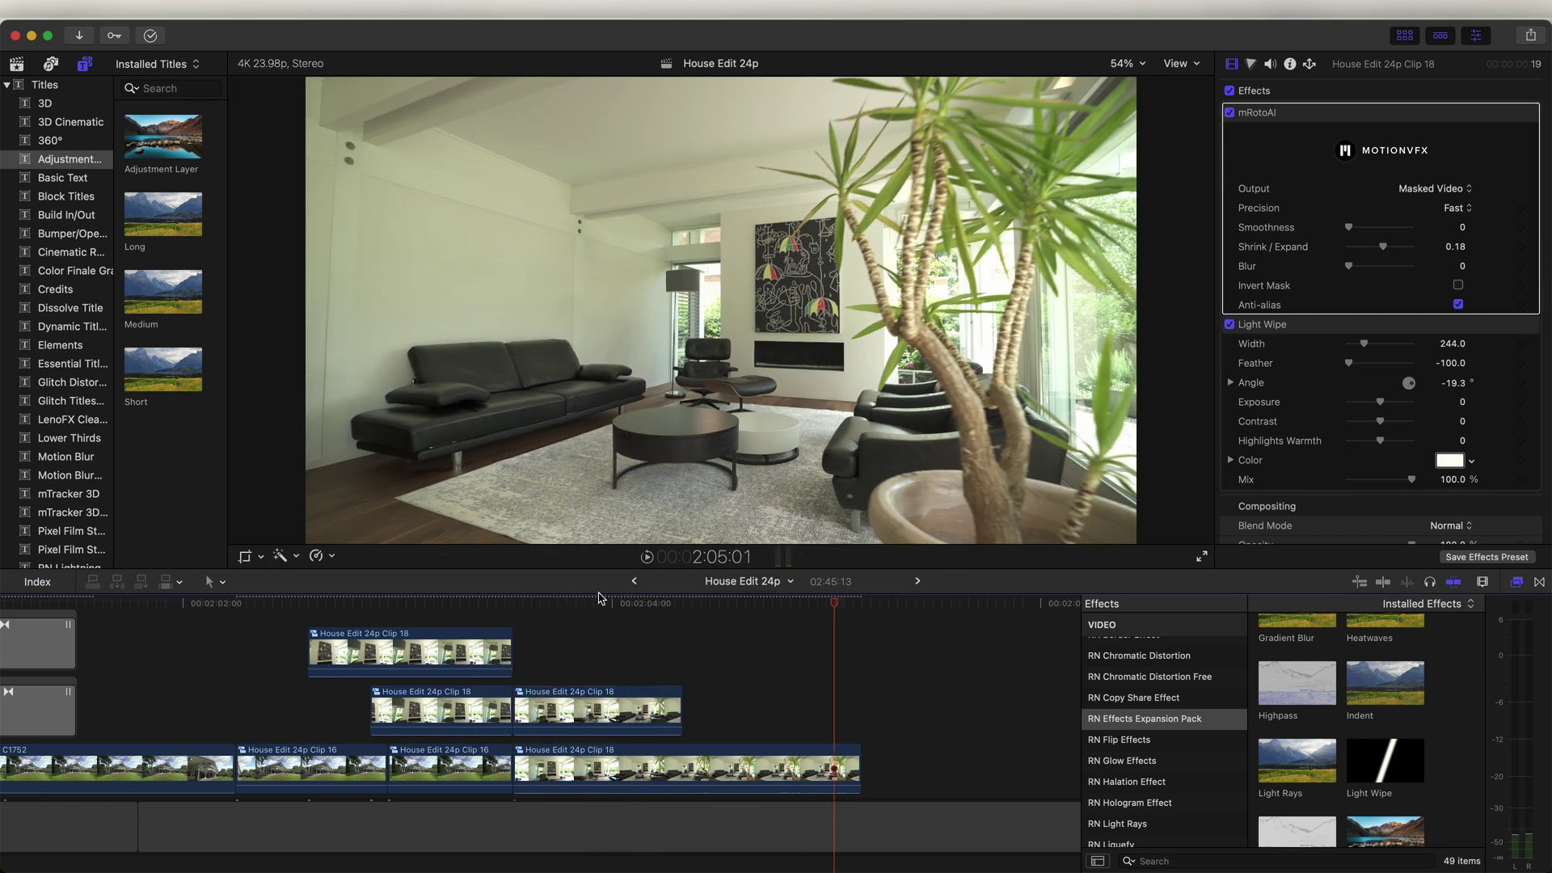
# Tune the Light Wipe to Width 230, Angle 11.7°, Exposure 12 and Contrast 7
pyautogui.click(602, 601)
pyautogui.scroll(-3, 1326, 349)
pyautogui.moveTo(1364, 303); pyautogui.dragTo(1354, 306)
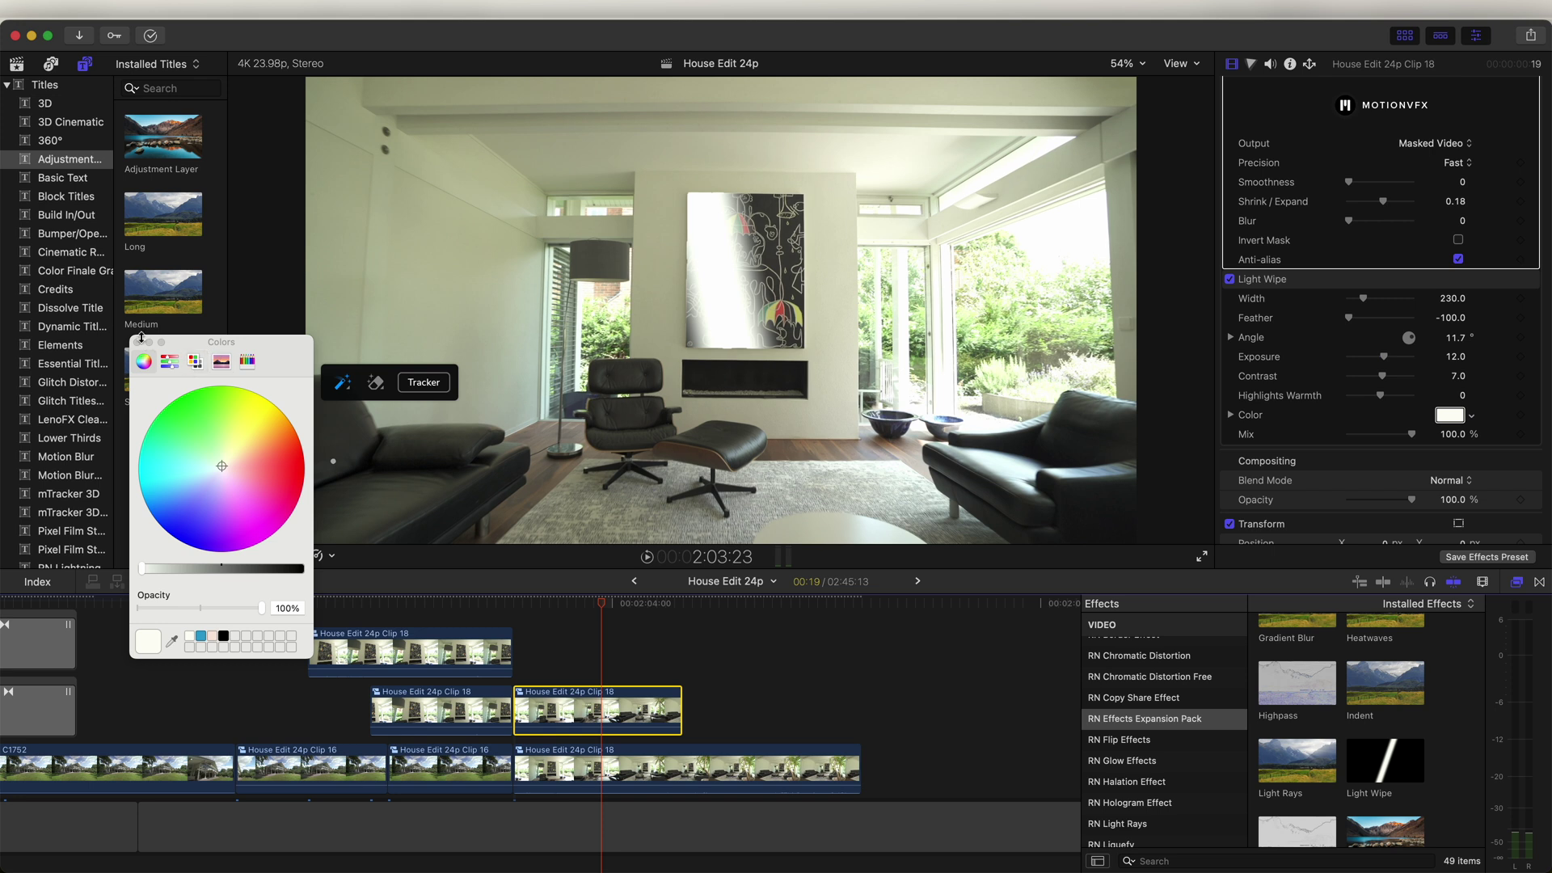
pyautogui.click(137, 342)
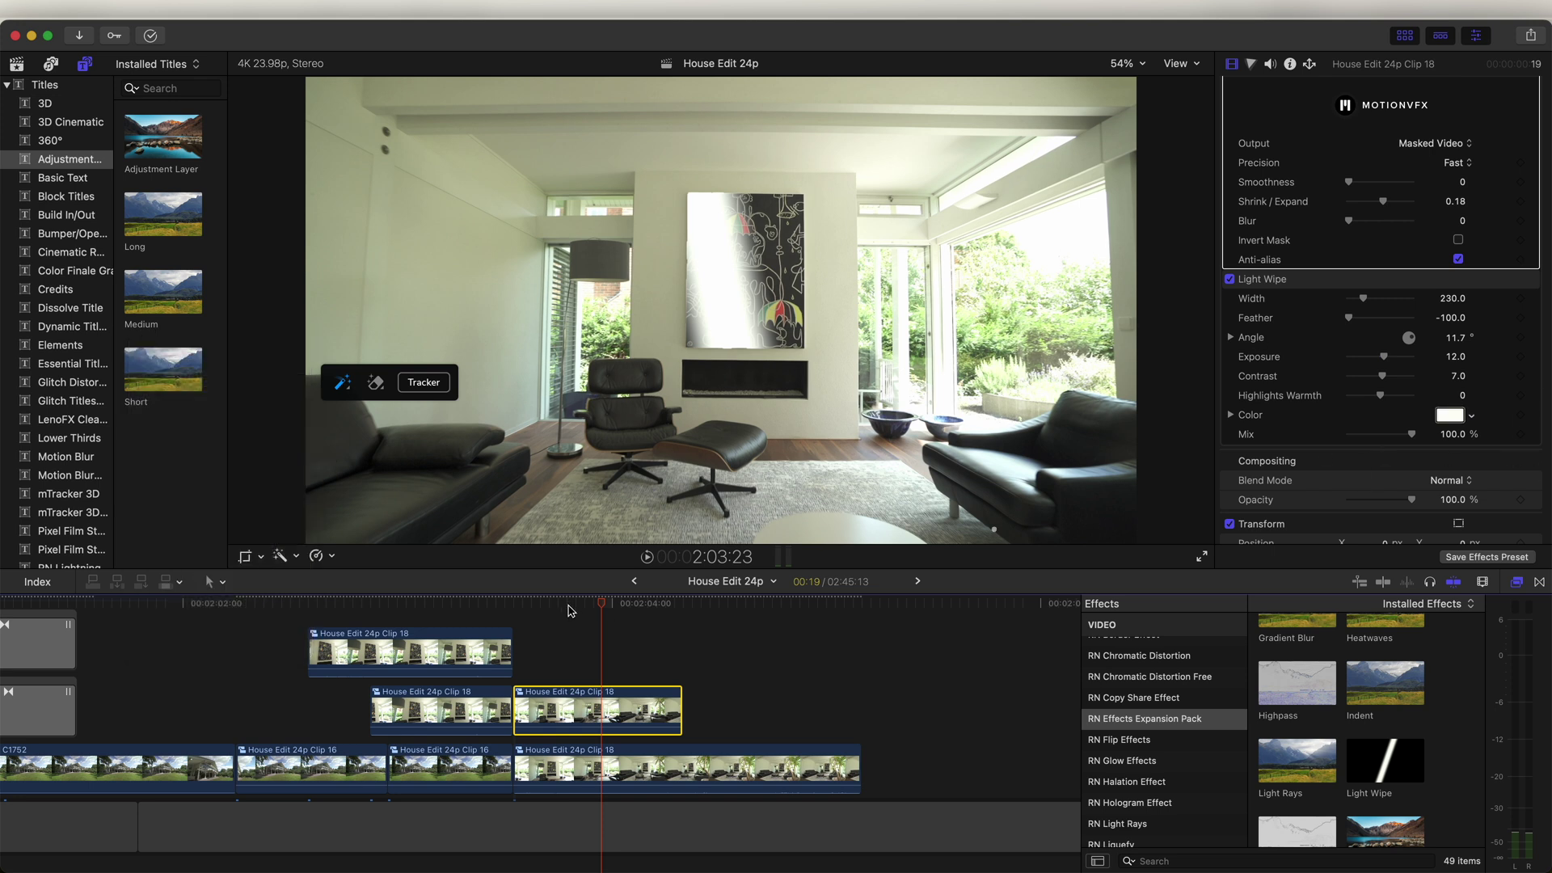